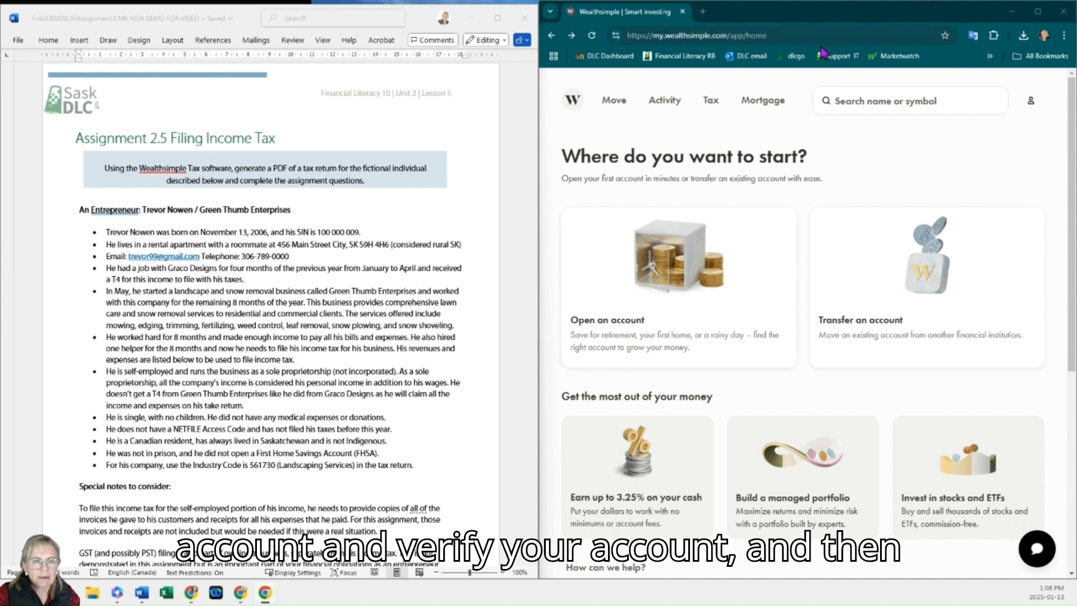
Step: Open the tax section and start a return for the 2023 tax year
click(708, 106)
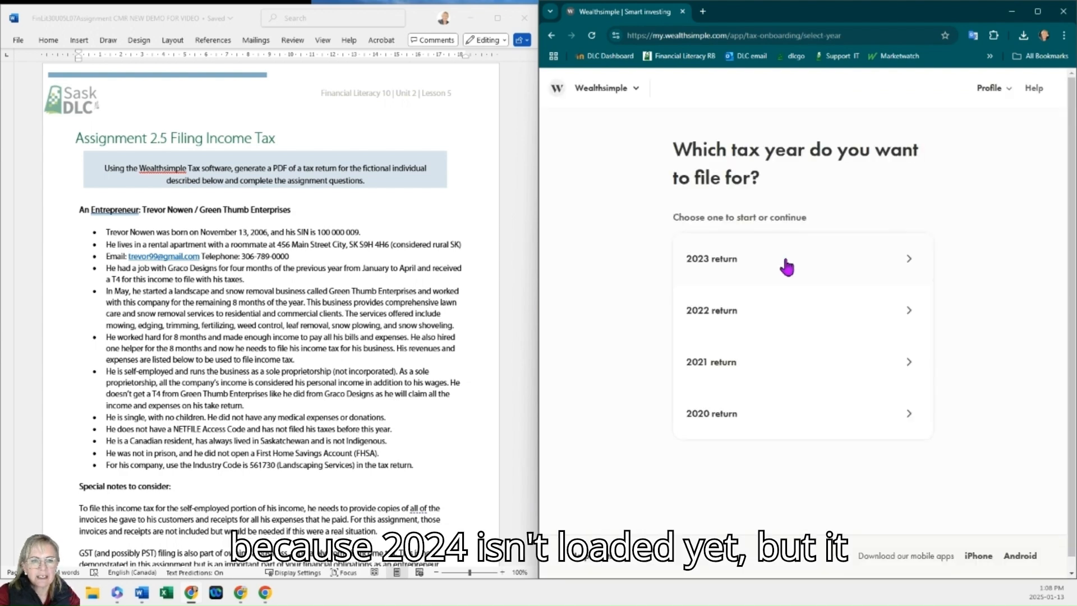
click(787, 267)
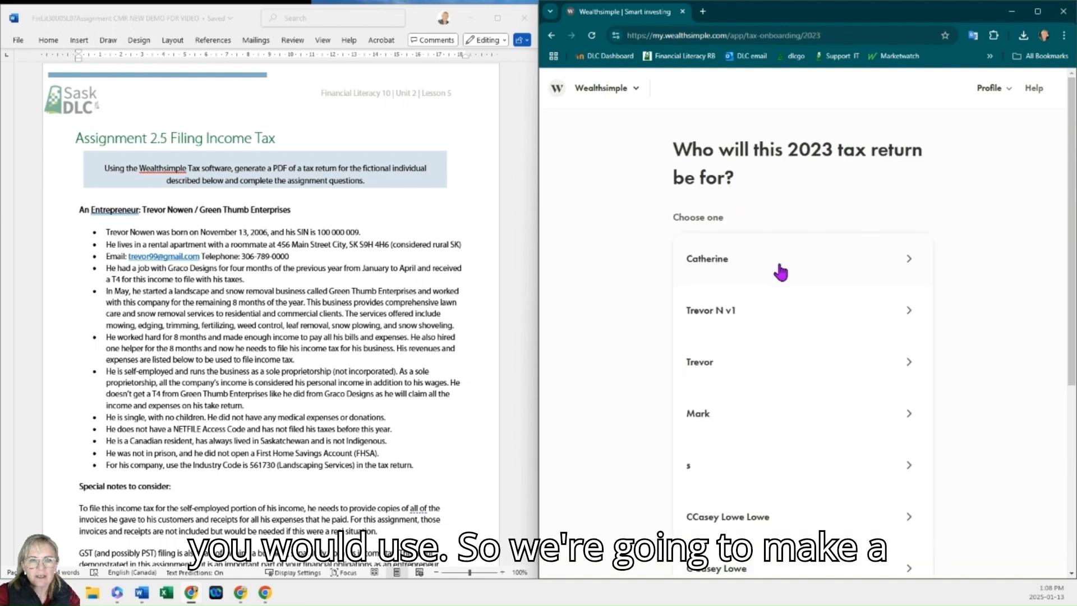
Step: Create a new tax profile named with the individual's first and last name
scroll(781, 273, down, 5)
click(817, 480)
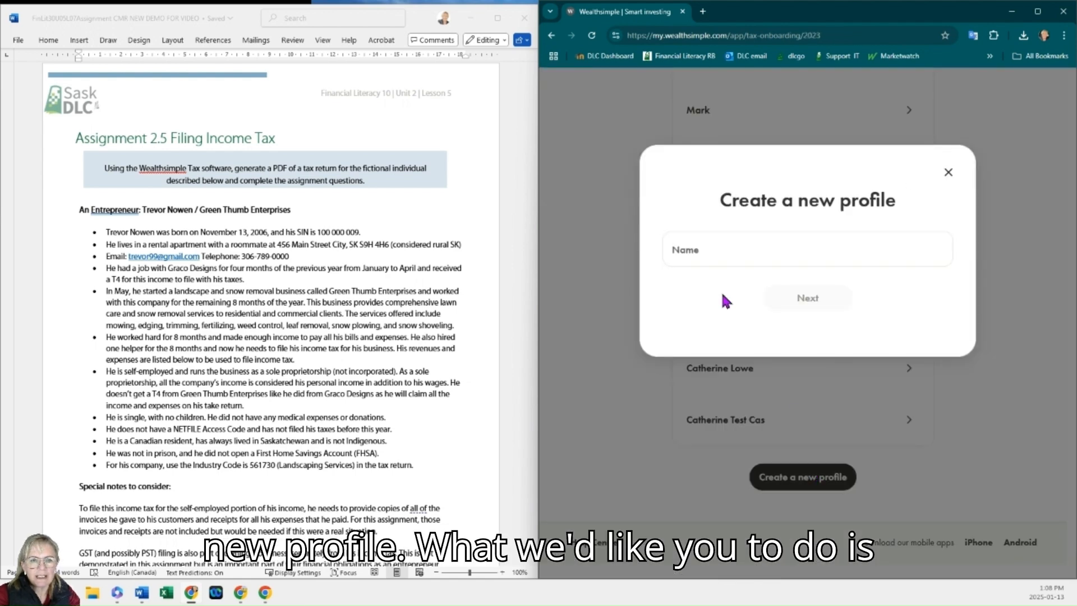
click(715, 252)
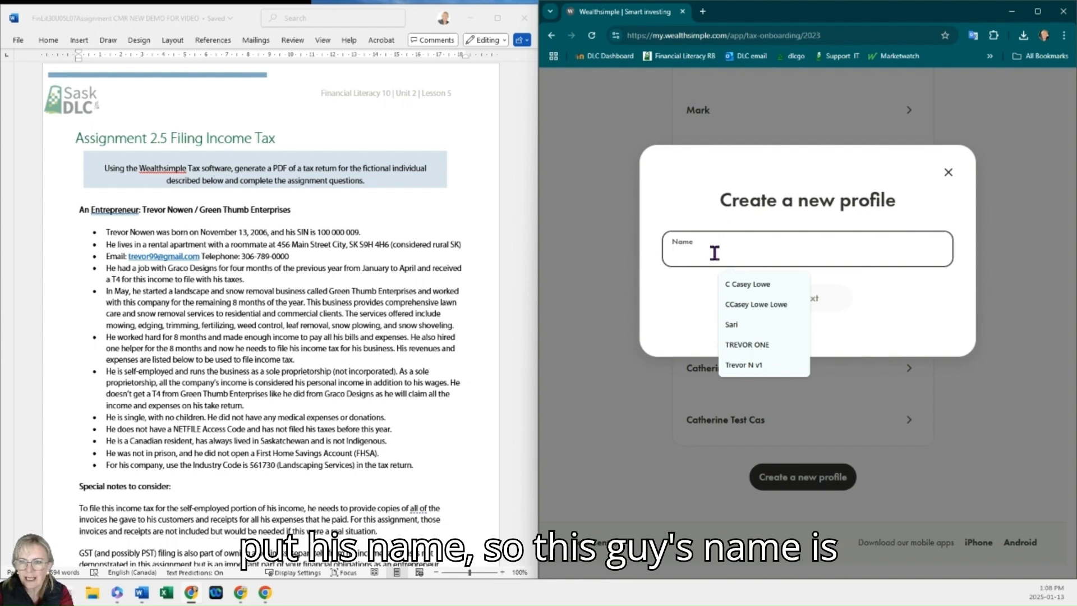
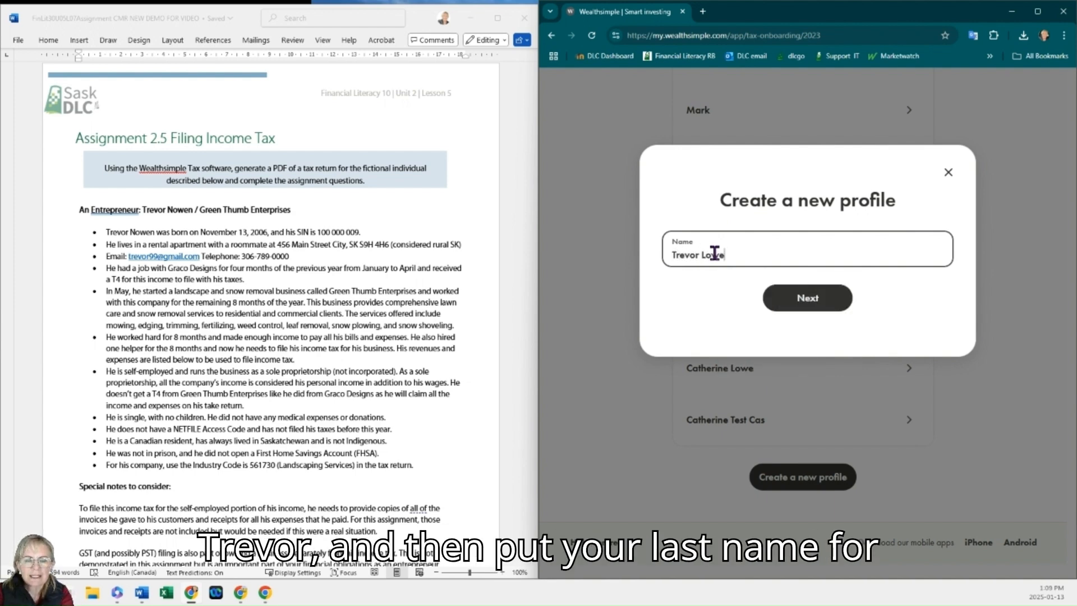
click(808, 306)
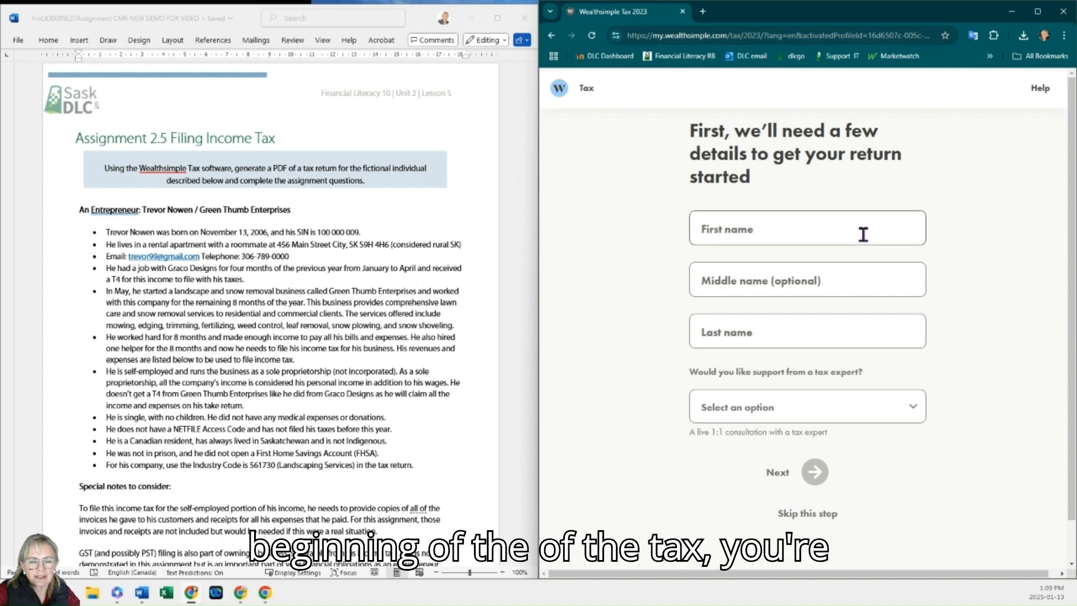
Step: Enter the individual's first name and last name in the return's starting details, leaving the middle name blank
click(863, 234)
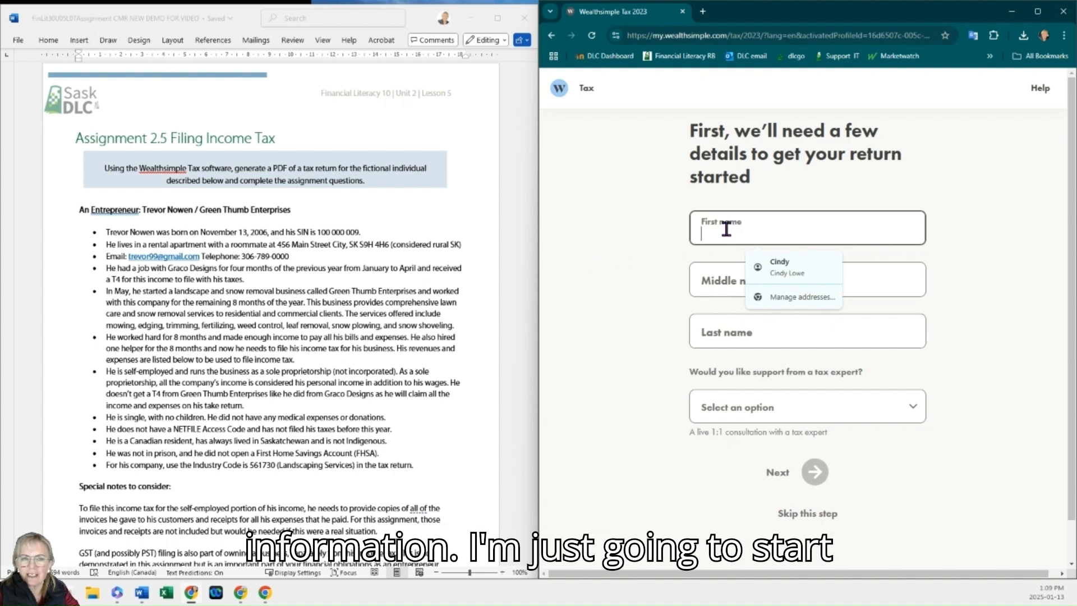
click(747, 228)
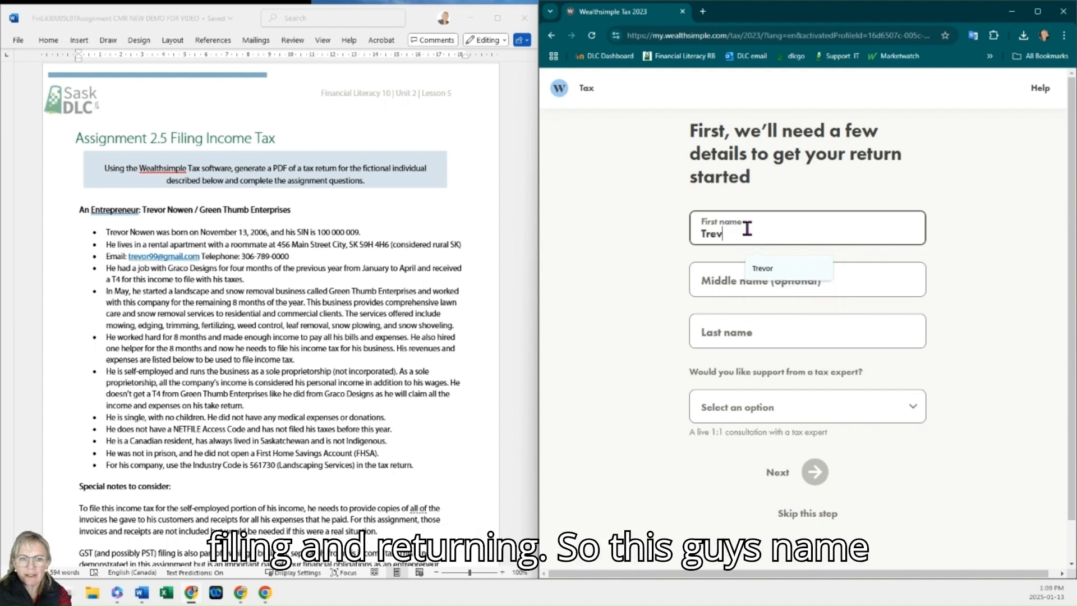
key(Tab)
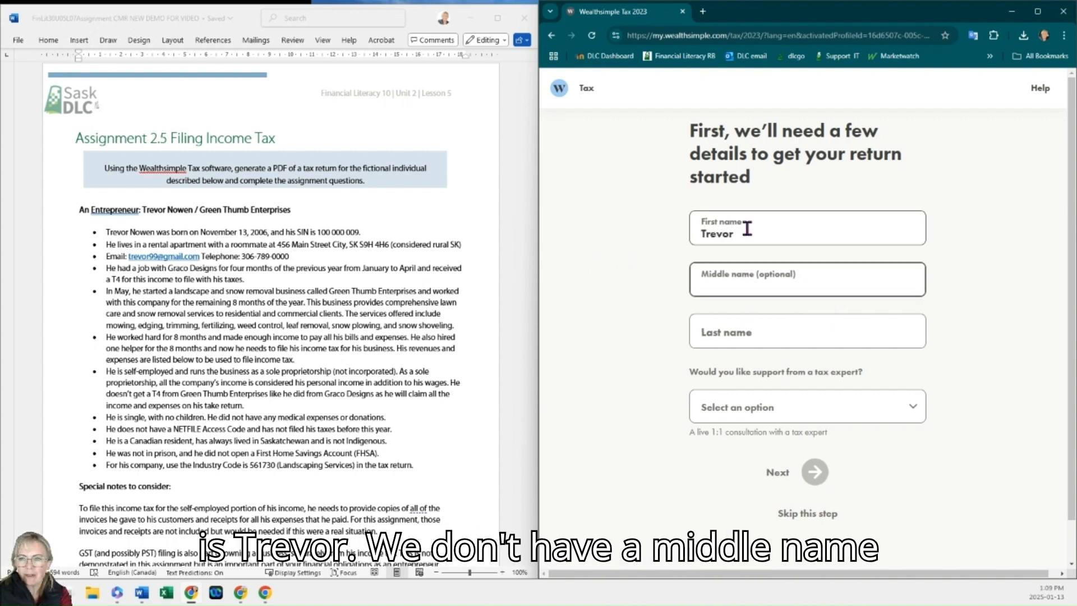
key(Tab)
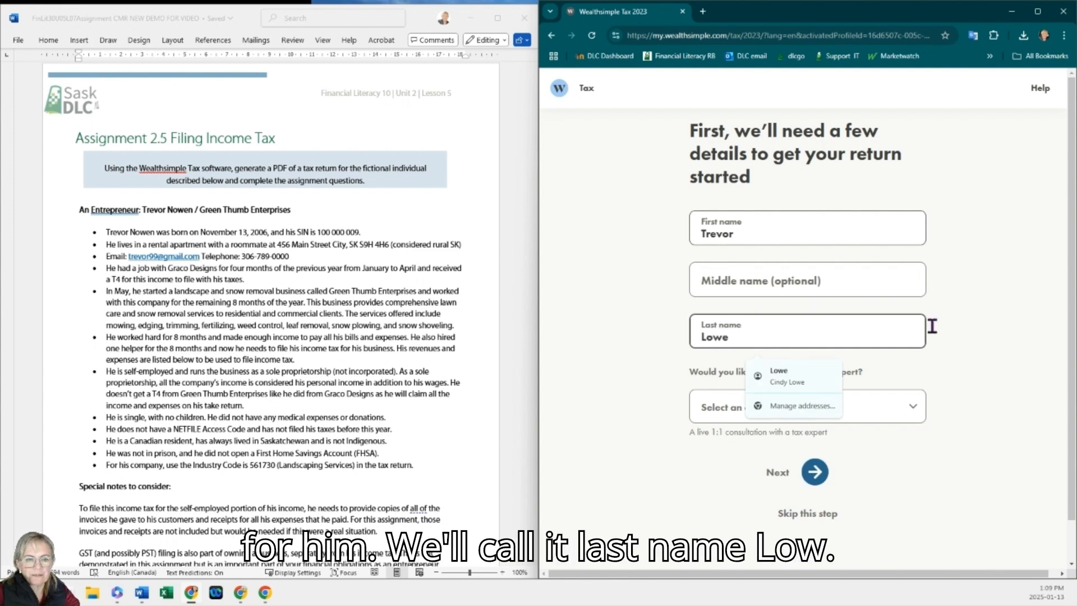
click(967, 346)
Step: Choose "No, I don't need support" for tax-expert help and continue
click(908, 411)
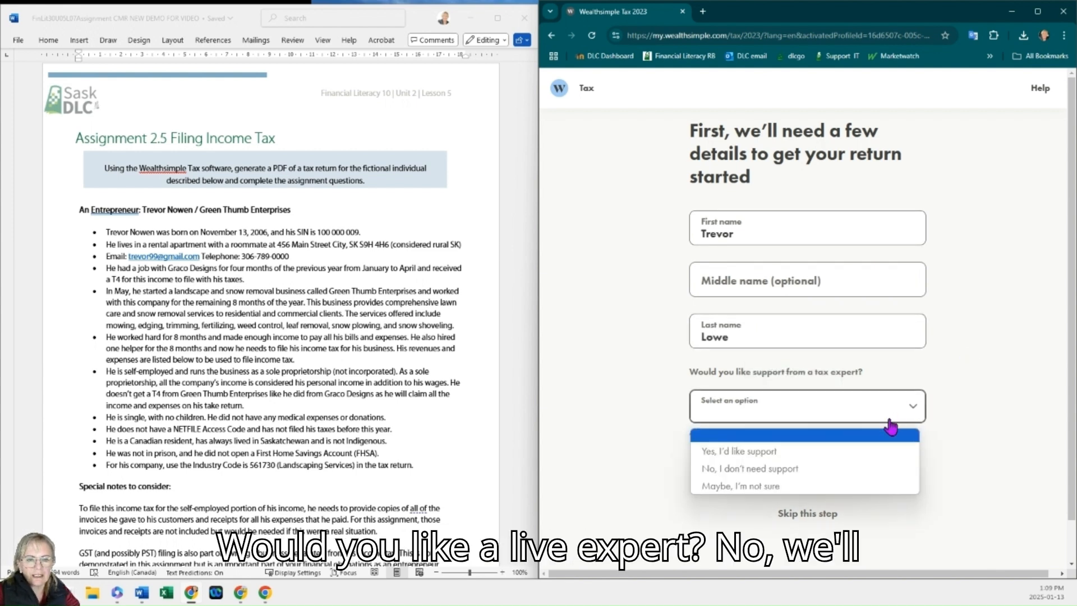
click(822, 468)
click(824, 477)
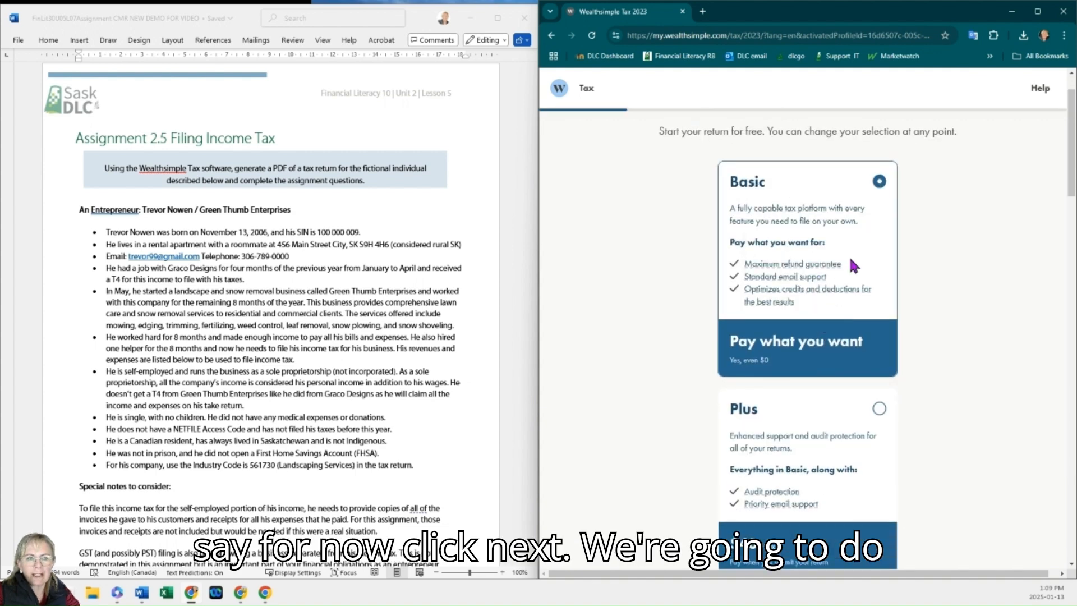
Step: Compare the plans and proceed with the Basic pay-what-you-want plan
scroll(824, 309, down, 3)
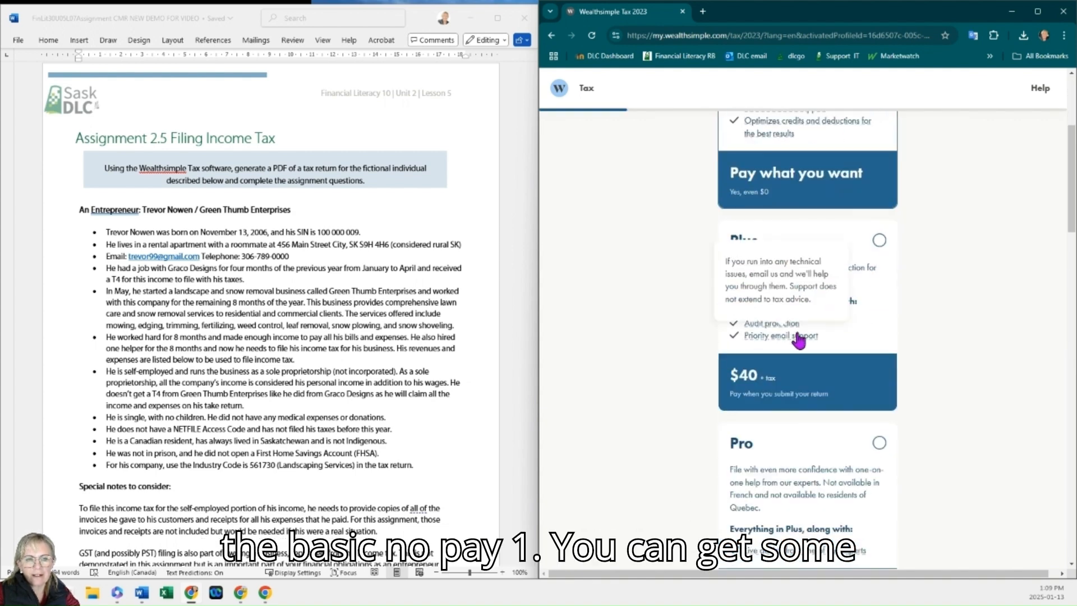
scroll(904, 330, up, 2)
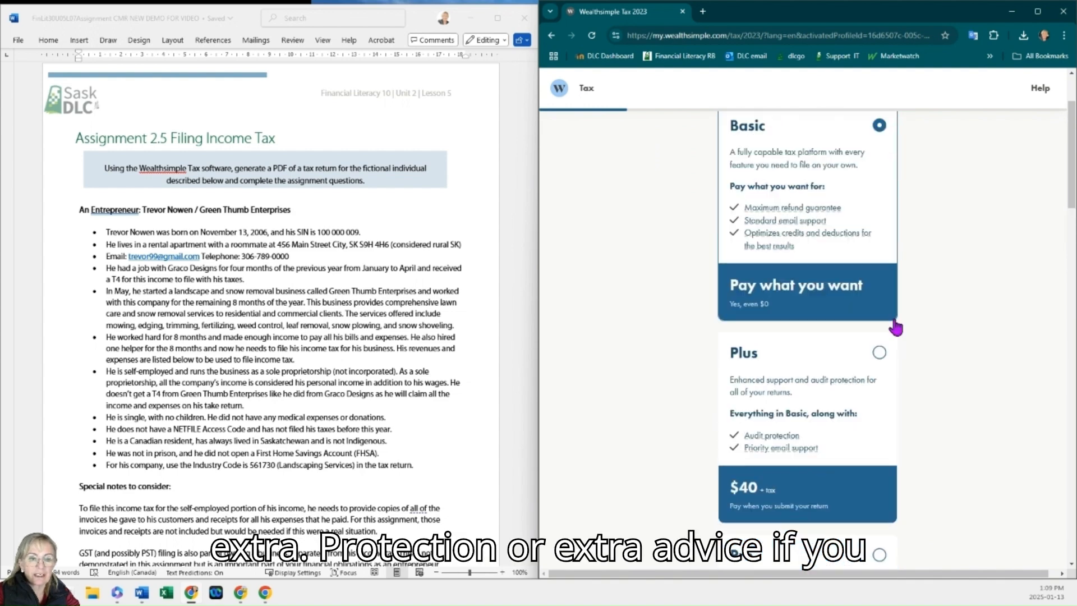
scroll(889, 279, down, 1)
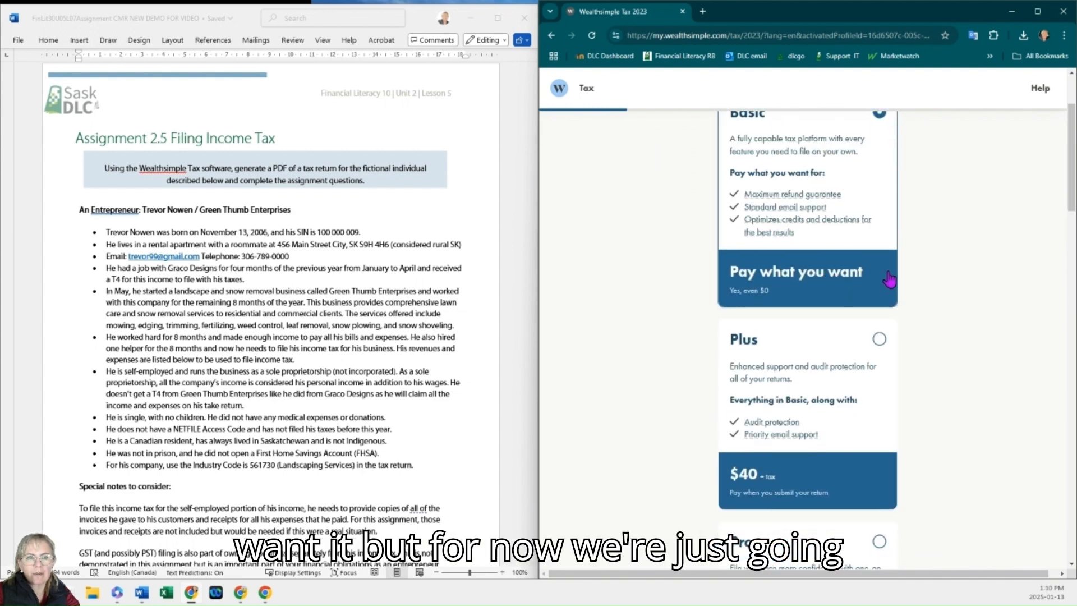
scroll(903, 303, down, 7)
click(817, 443)
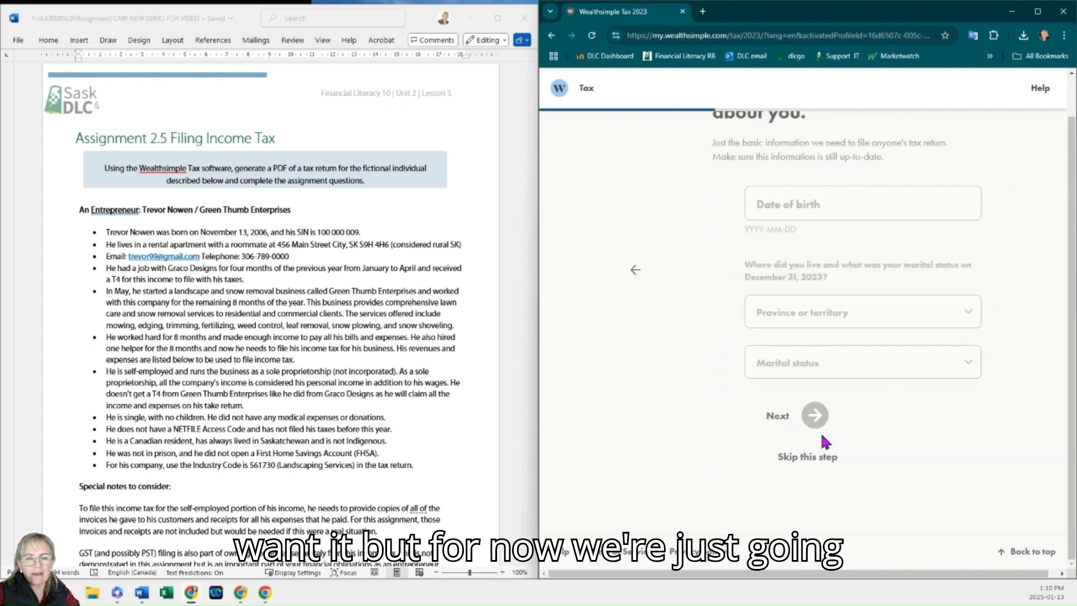
Step: Enter the individual's date of birth in YYYY-MM-DD format
click(758, 245)
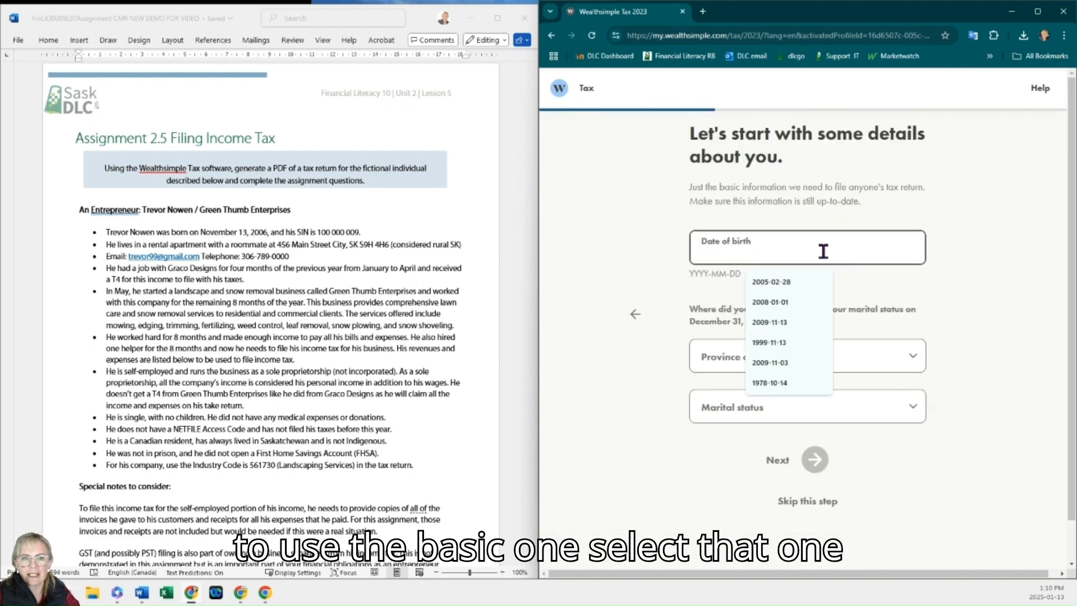
text(2006-)
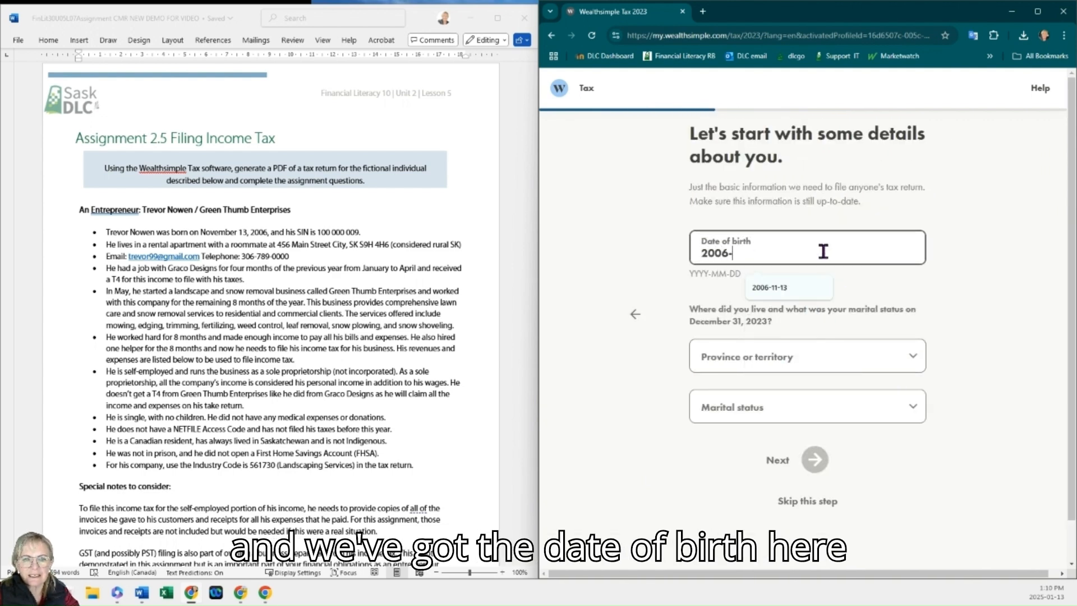
text(11-13)
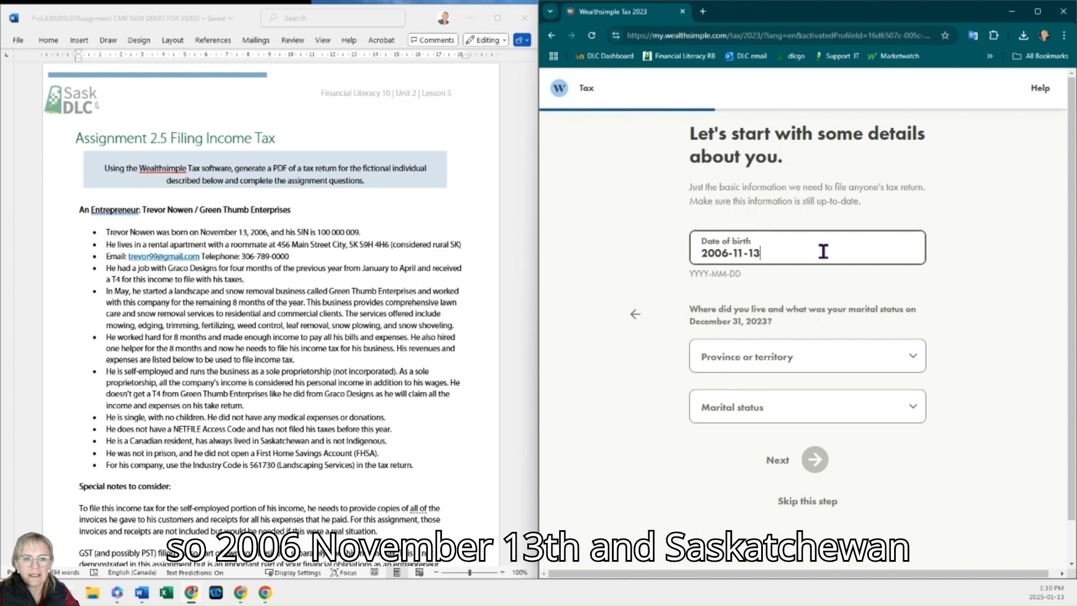
Step: Set the province of residence to Saskatchewan and marital status to Single, then continue
click(808, 358)
click(784, 315)
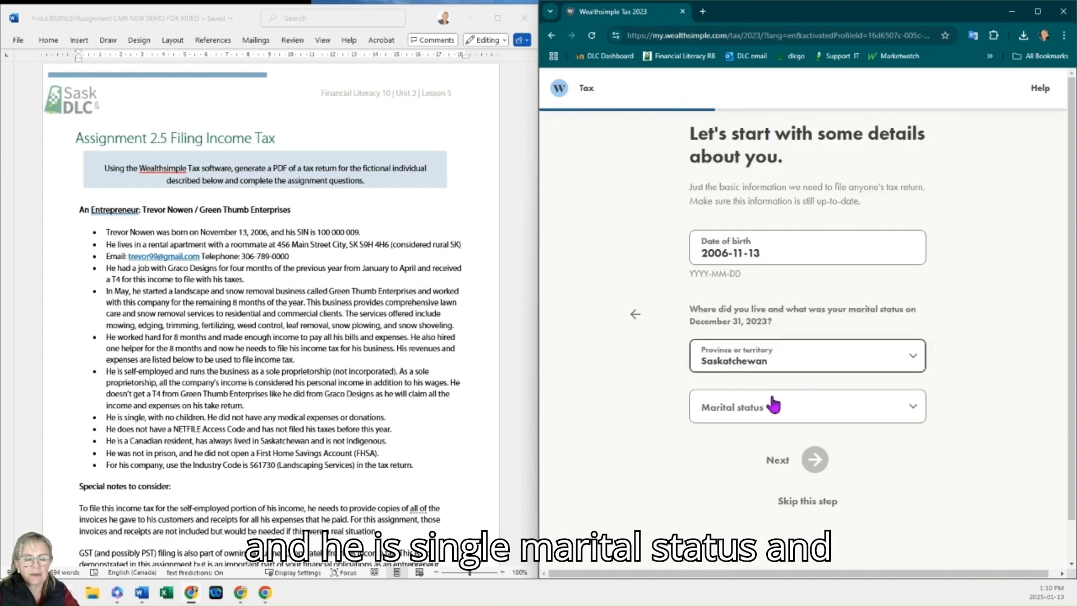
click(802, 407)
click(754, 539)
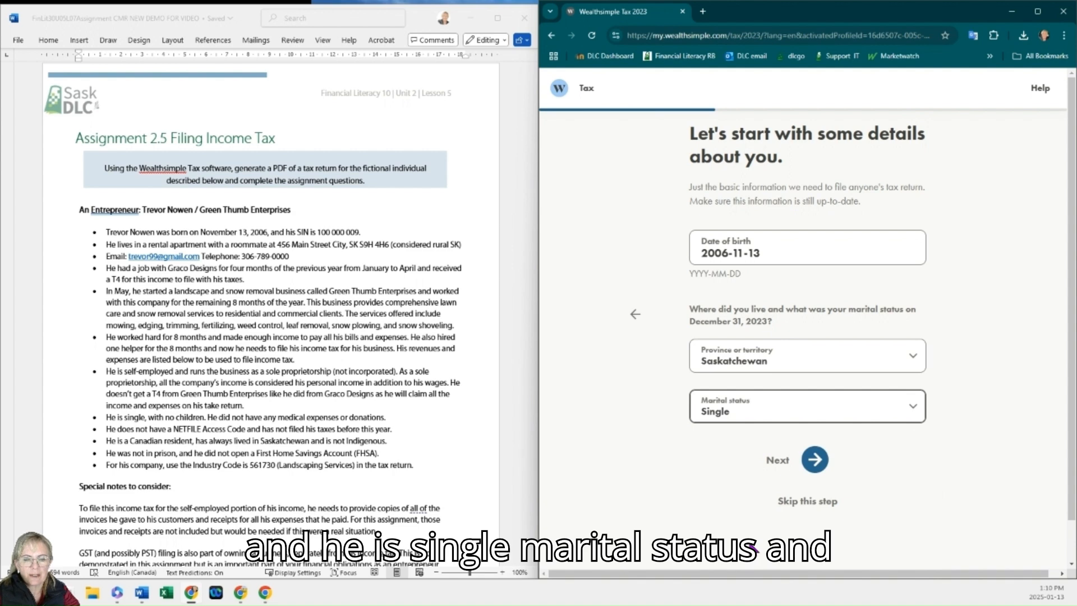
click(813, 459)
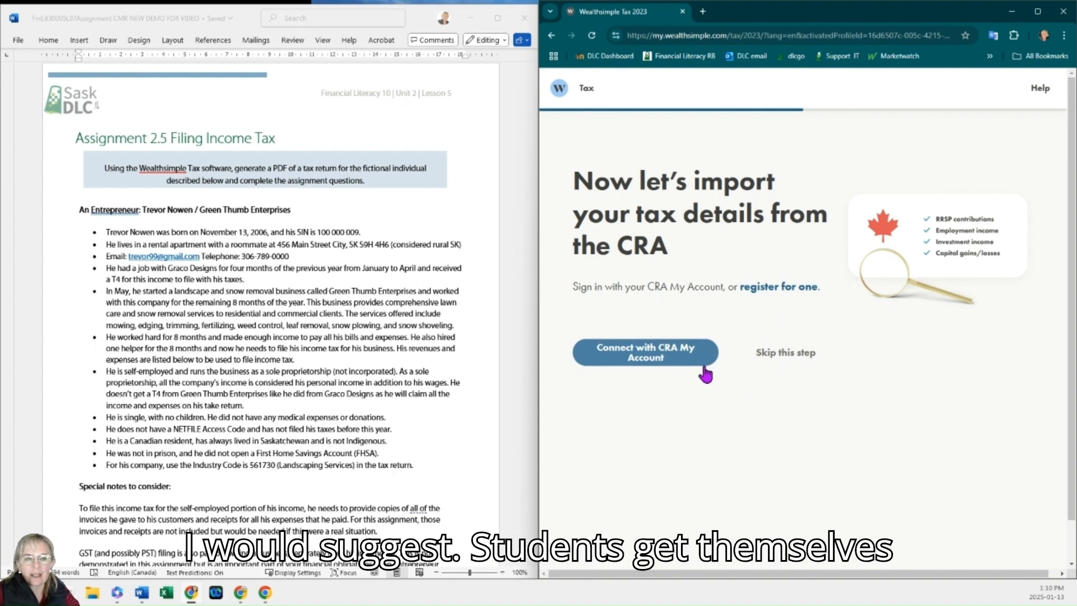
Step: Skip the CRA My Account import and continue to set up the rest of the return
click(790, 357)
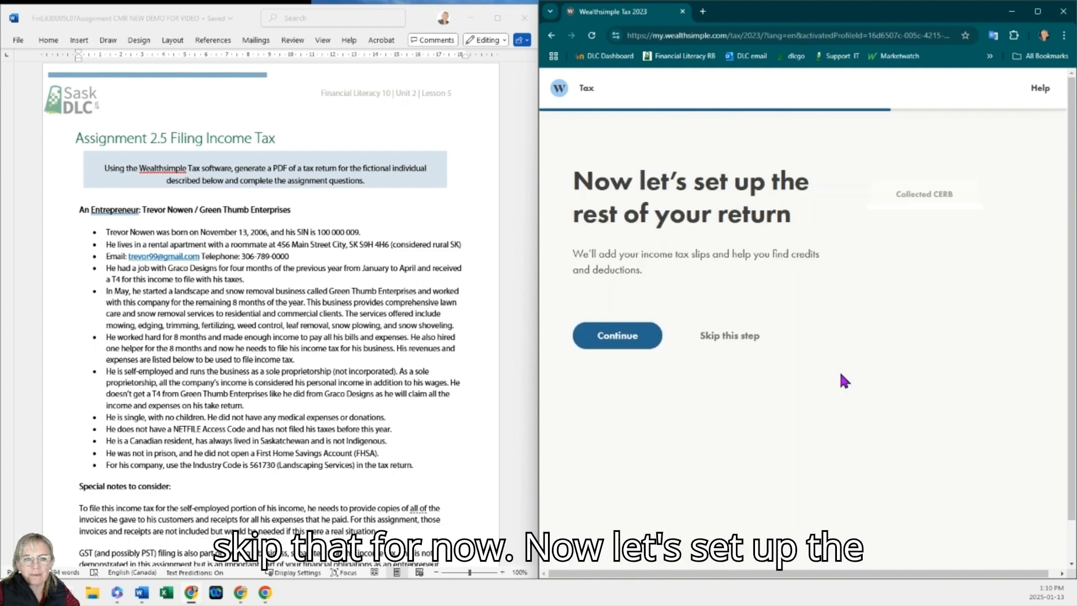
click(628, 338)
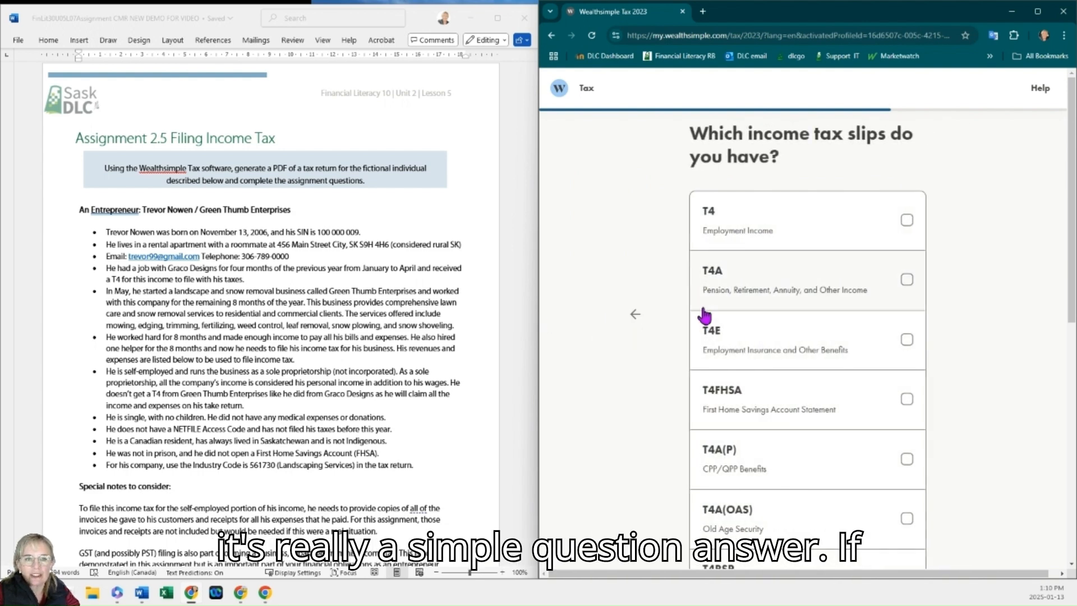
Step: Review the assignment document's special notes, income statement and T4 slip details
scroll(200, 320, down, 5)
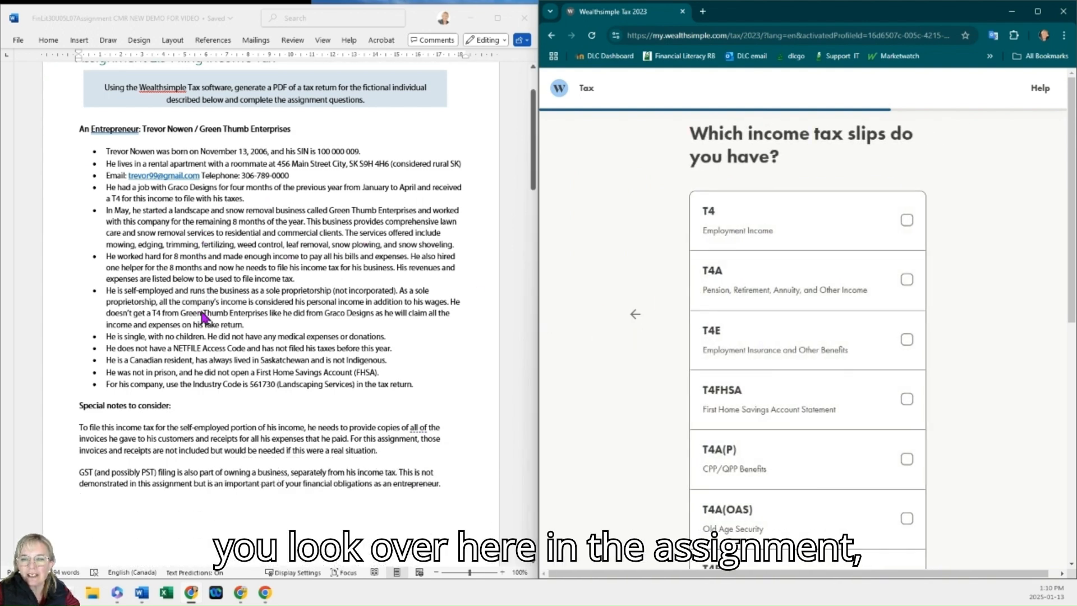
scroll(203, 317, down, 8)
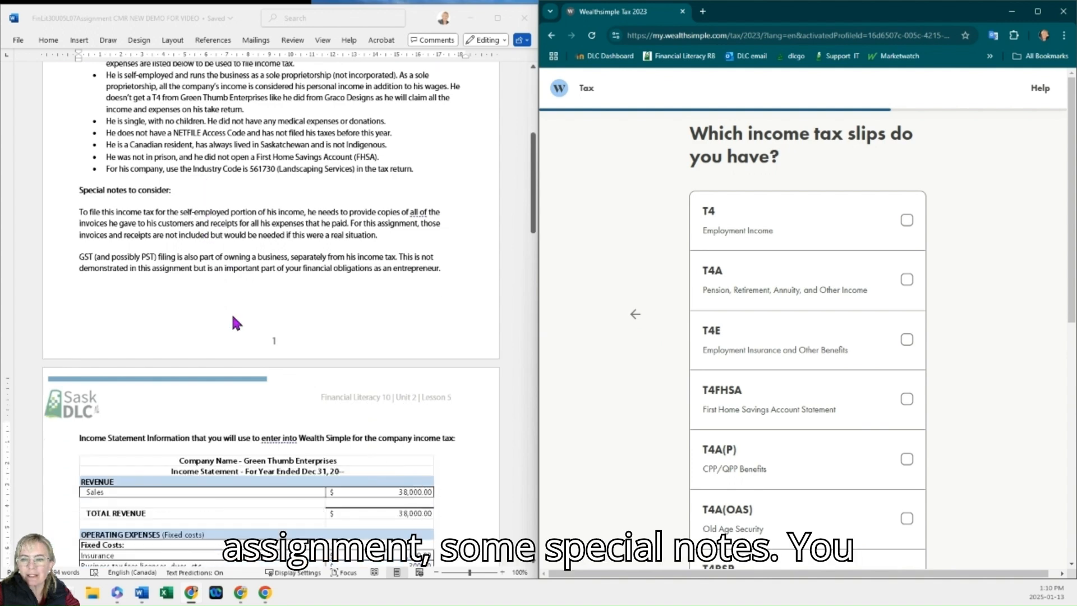
scroll(239, 327, down, 3)
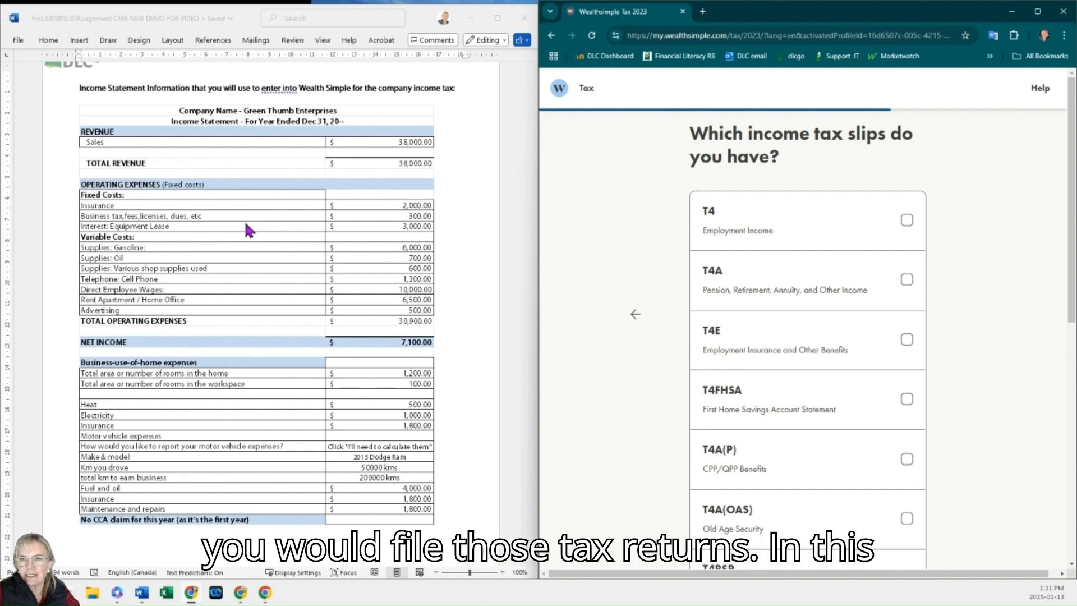
scroll(245, 224, down, 10)
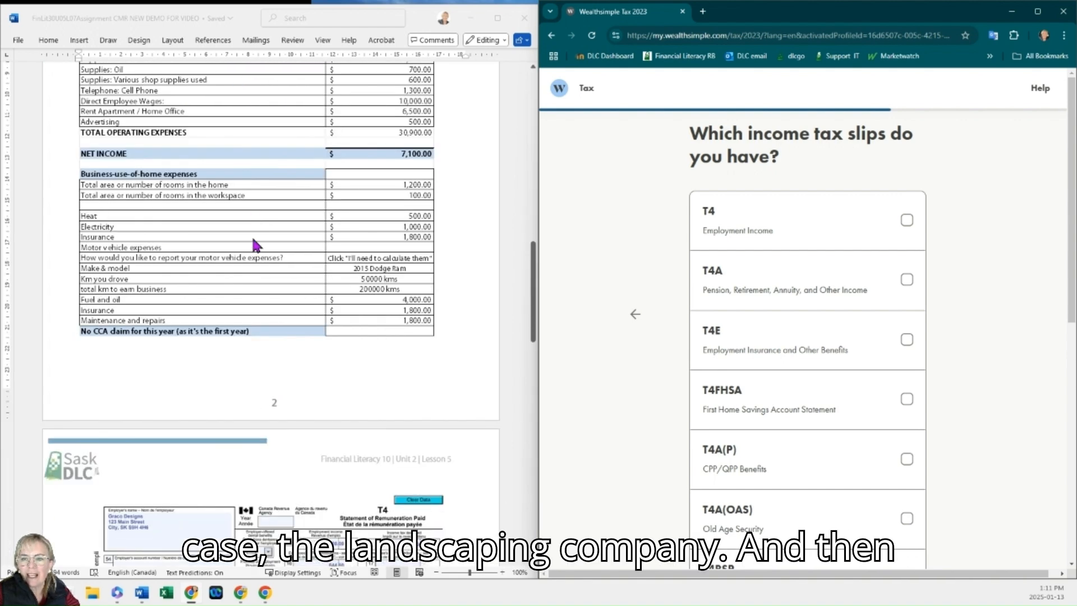
scroll(253, 240, down, 4)
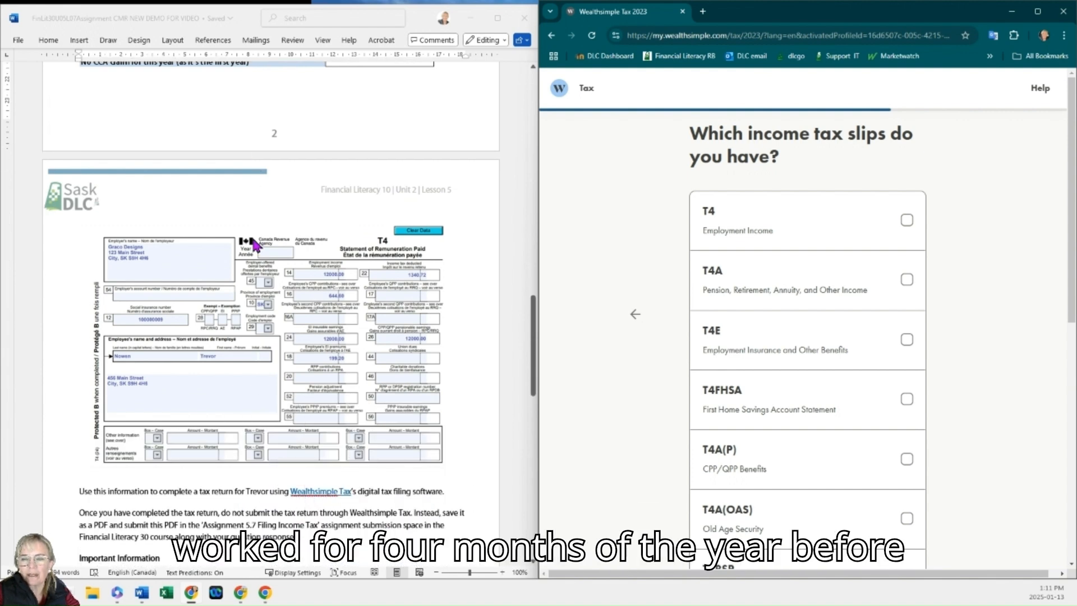
scroll(253, 241, down, 1)
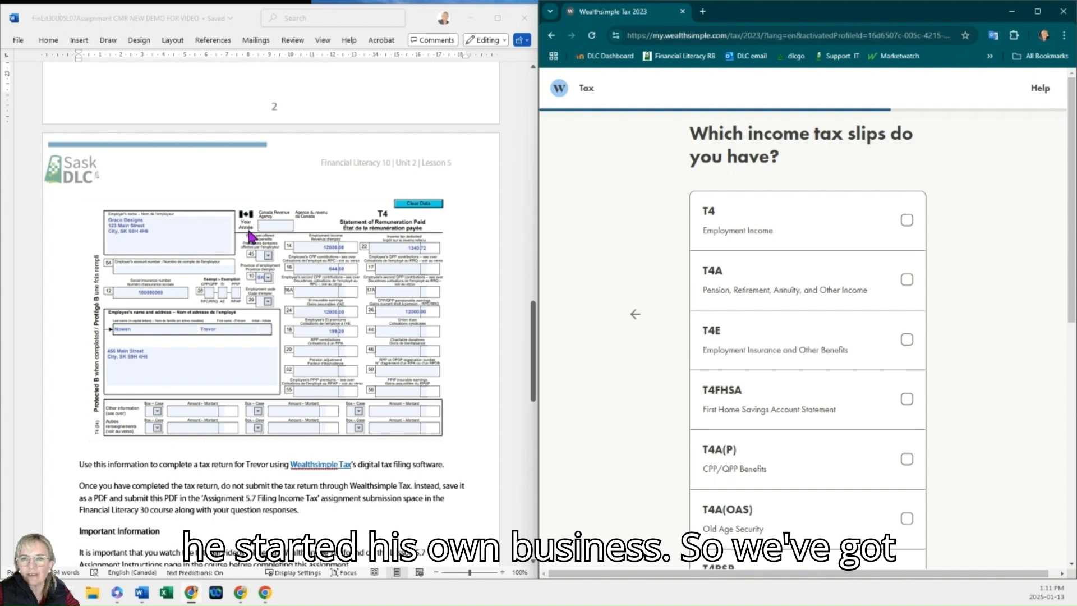
click(502, 572)
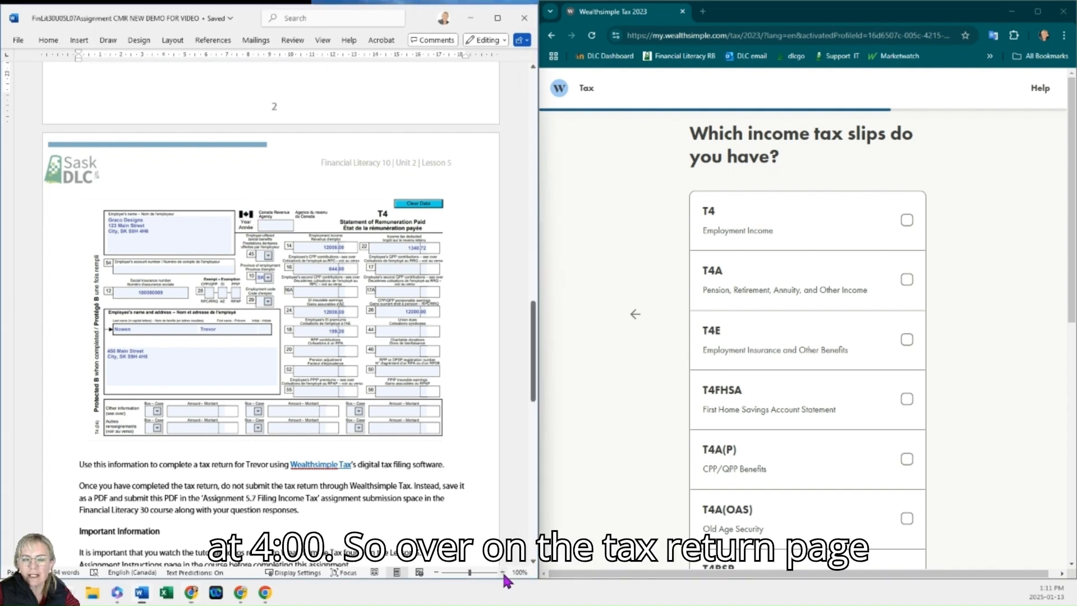
click(503, 572)
Step: Select the T4 employment income slip and look over the other slip types in the list
click(774, 245)
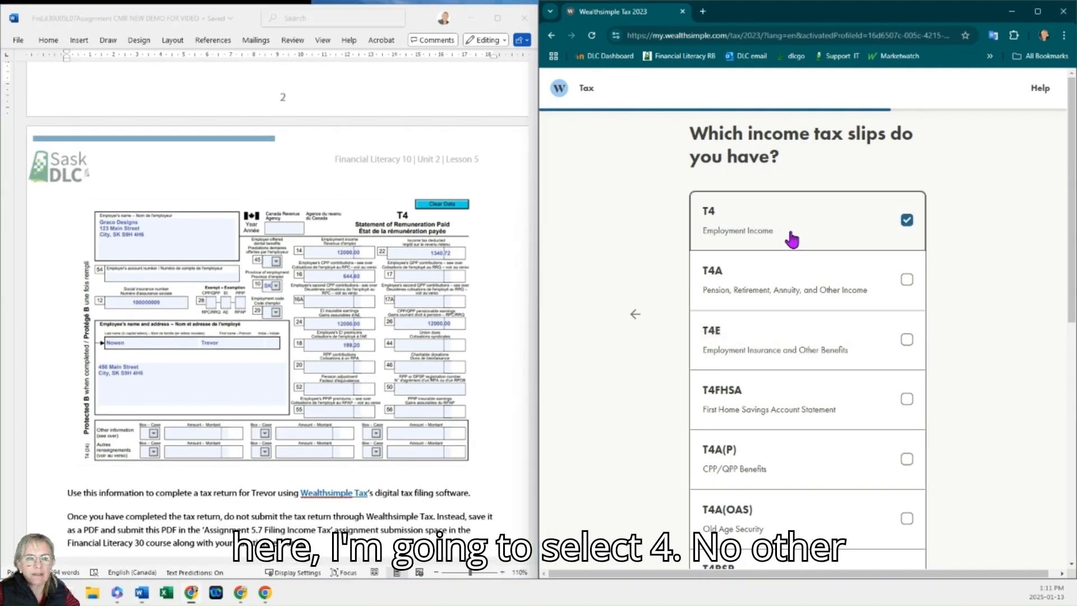
scroll(803, 258, down, 3)
scroll(801, 314, down, 3)
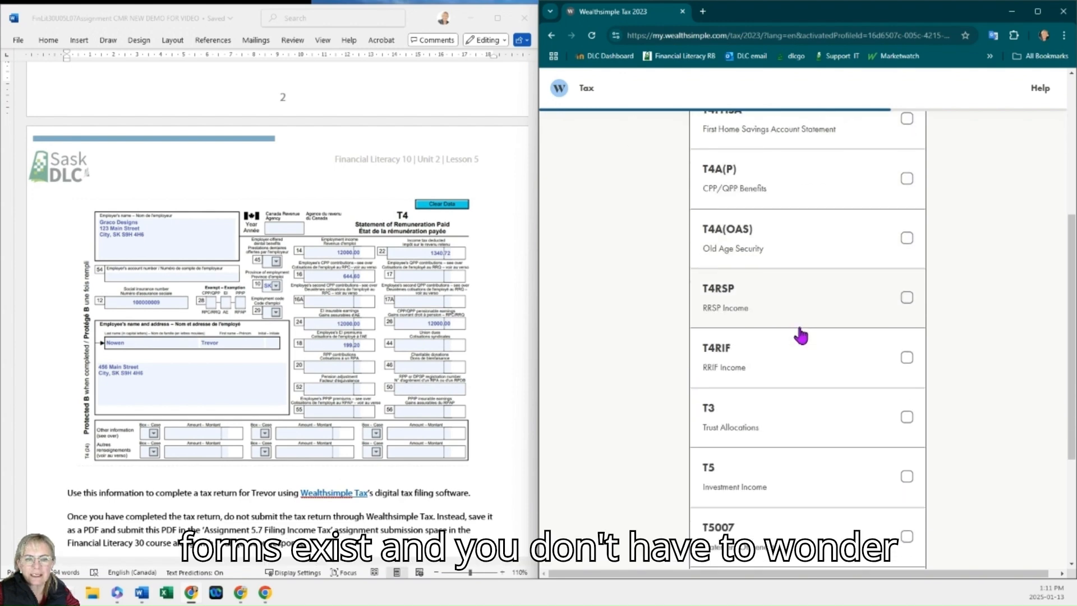
scroll(782, 356, down, 2)
scroll(321, 332, down, 1)
scroll(384, 318, up, 2)
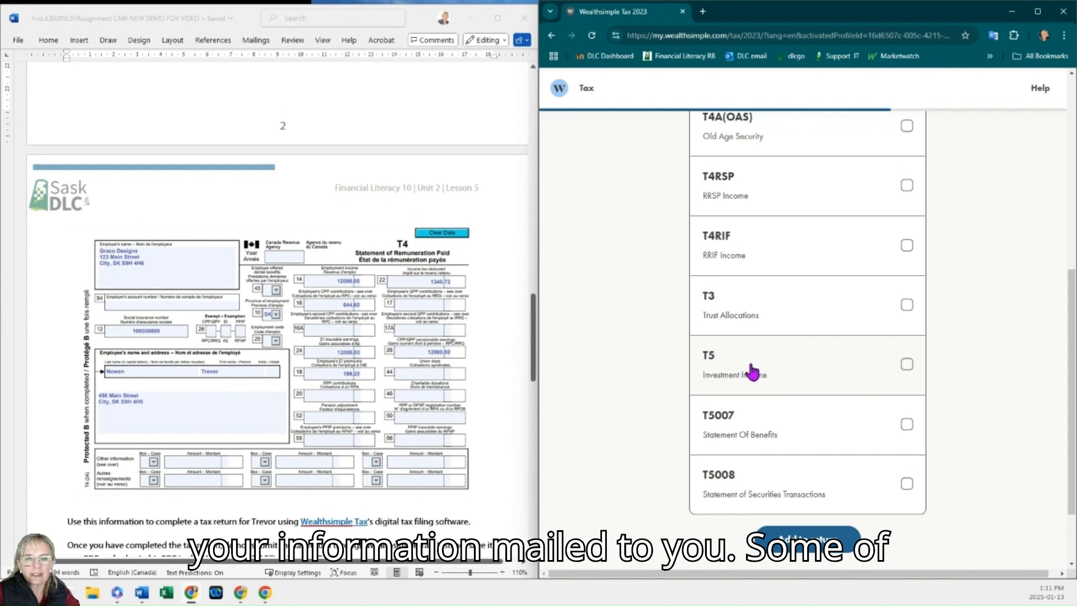
Step: Add the T4 slip to the return, then select Business Income as the other income type and add it
scroll(788, 387, down, 2)
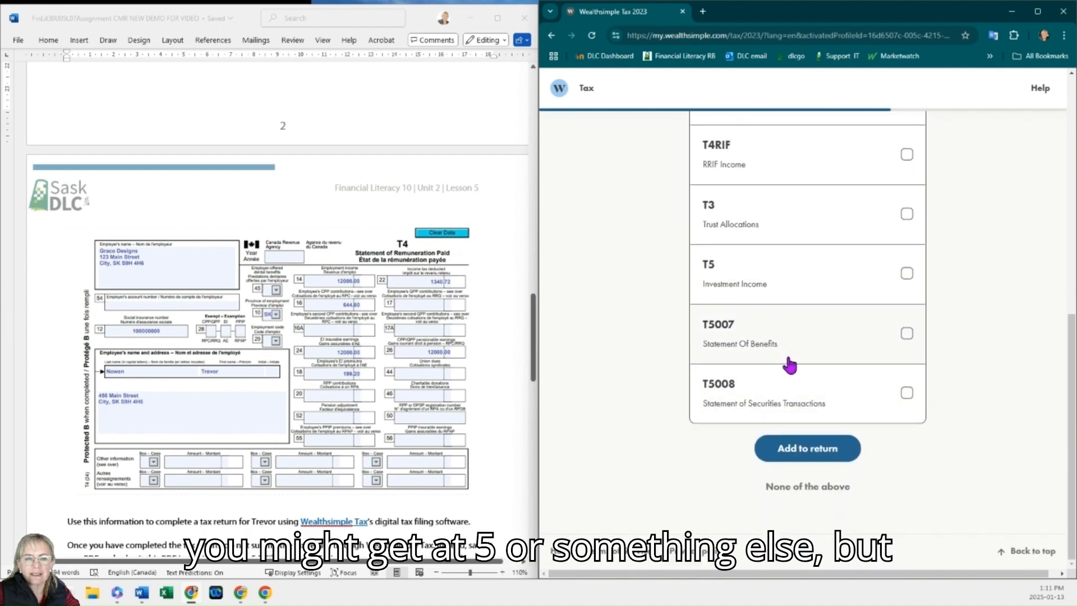
click(820, 448)
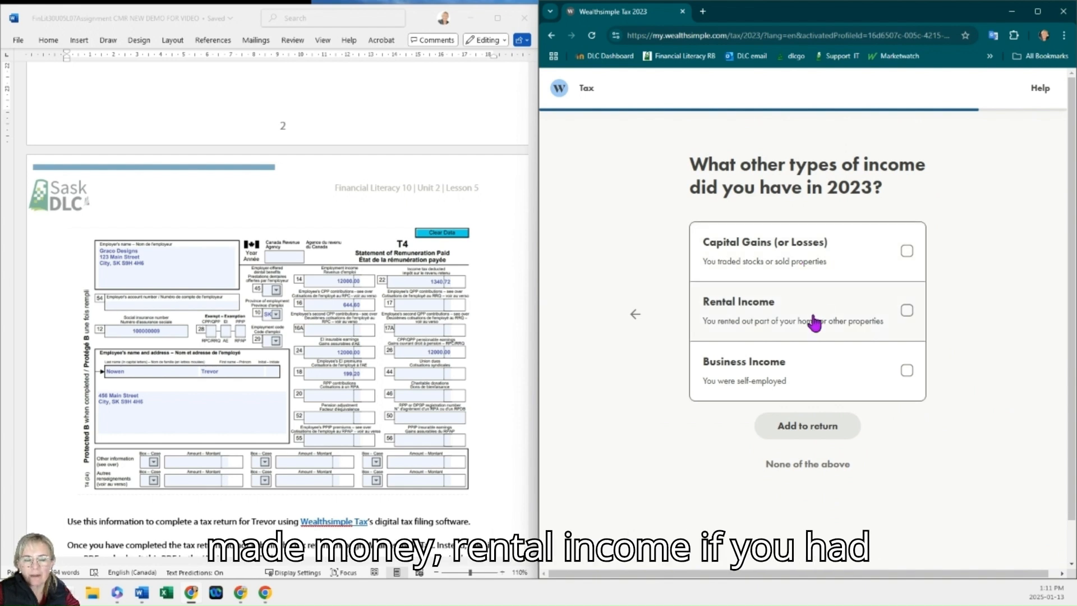
click(813, 373)
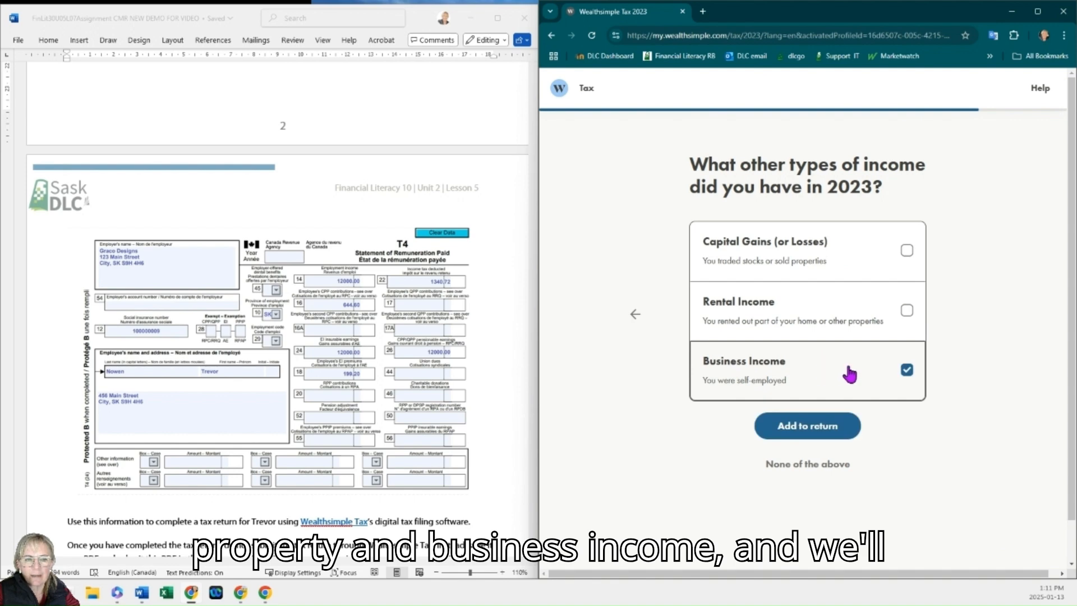
scroll(374, 338, up, 5)
scroll(374, 338, up, 7)
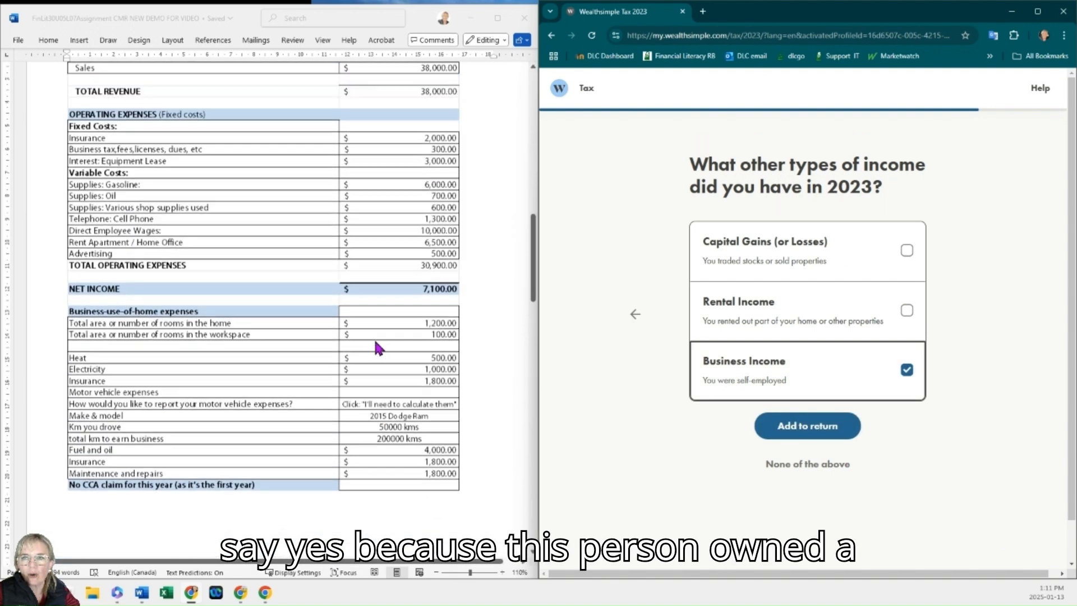
click(831, 427)
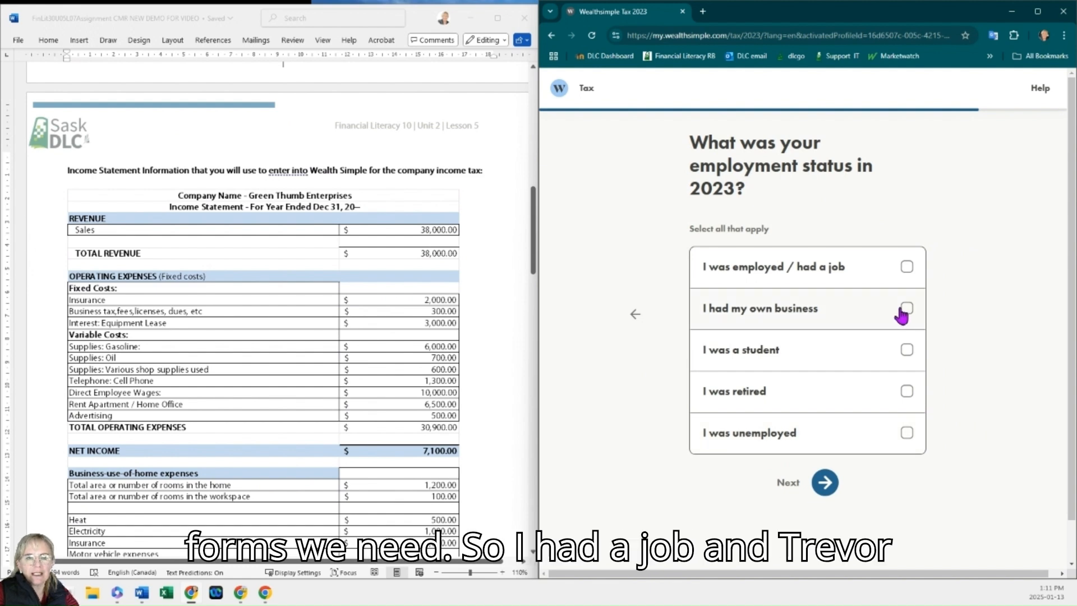
Step: Set the 2023 employment status to both employed and running your own business, and continue
click(903, 268)
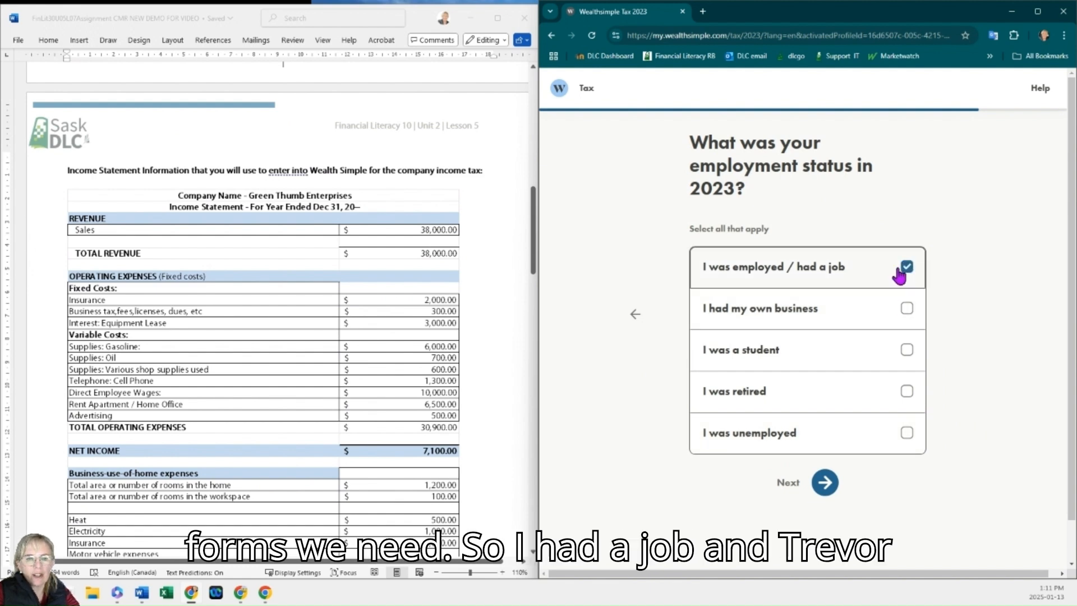
click(907, 311)
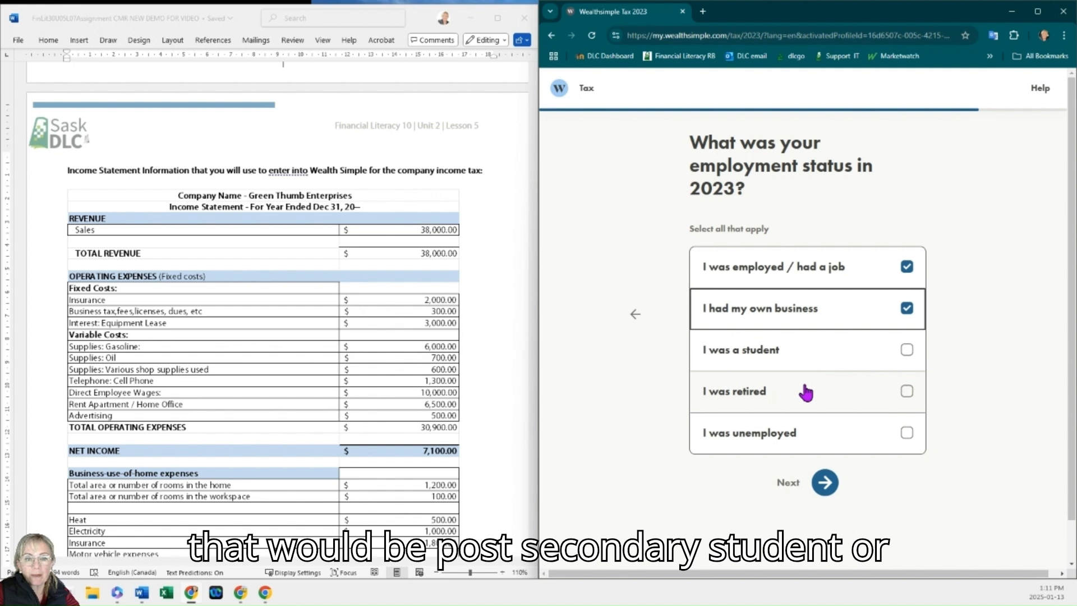
click(826, 484)
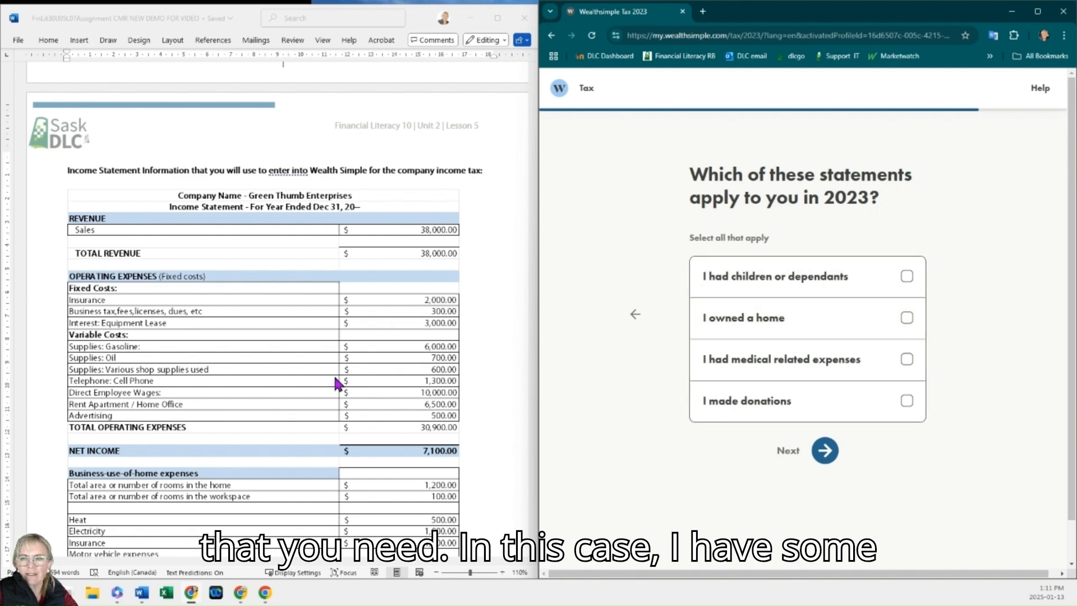
Step: Leave all the children, home, medical and donation statements unchecked and continue
scroll(336, 384, up, 6)
scroll(337, 384, up, 1)
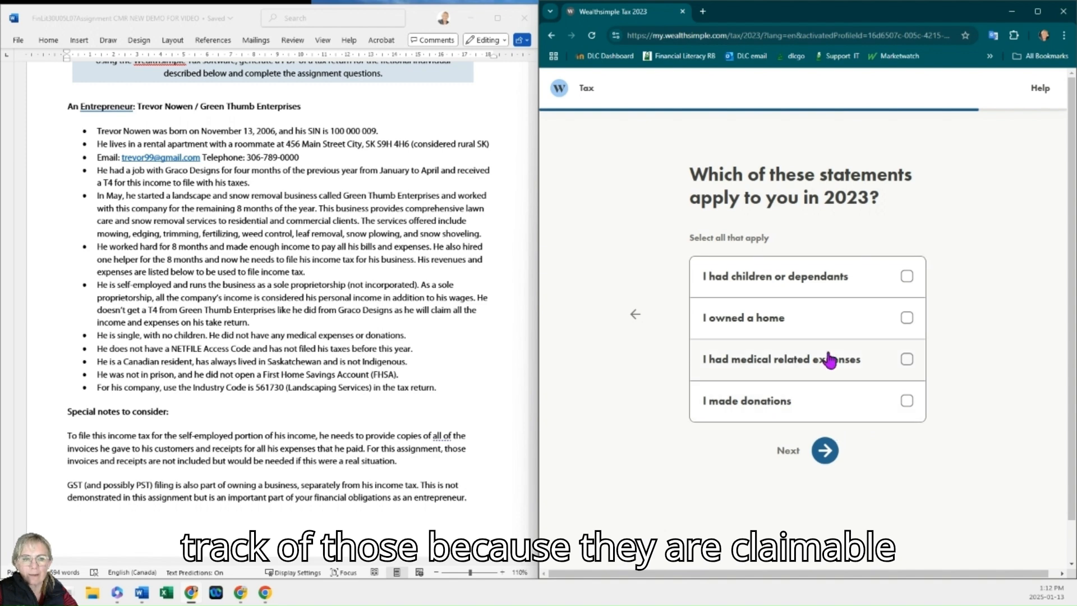
click(824, 452)
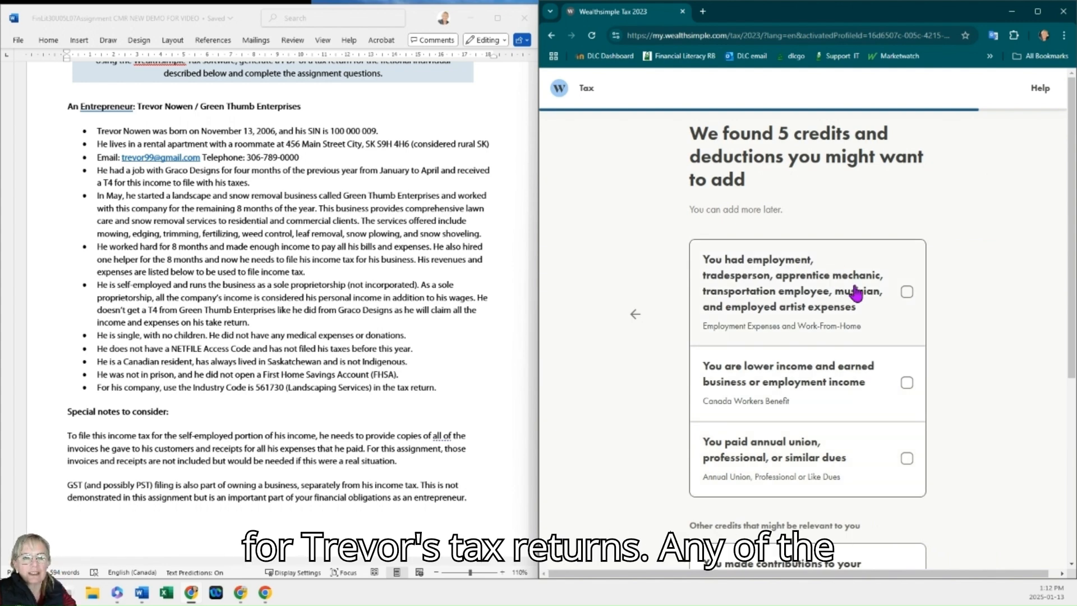
Step: Review the suggested credits and deductions and skip adding them for now
scroll(872, 307, down, 1)
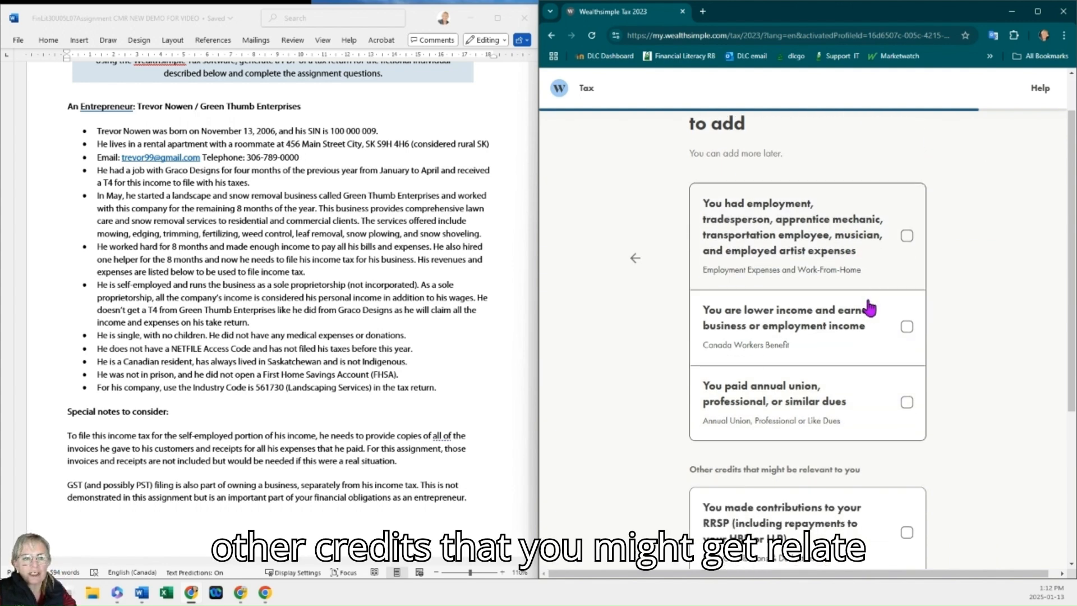
scroll(868, 331, down, 1)
scroll(868, 334, down, 2)
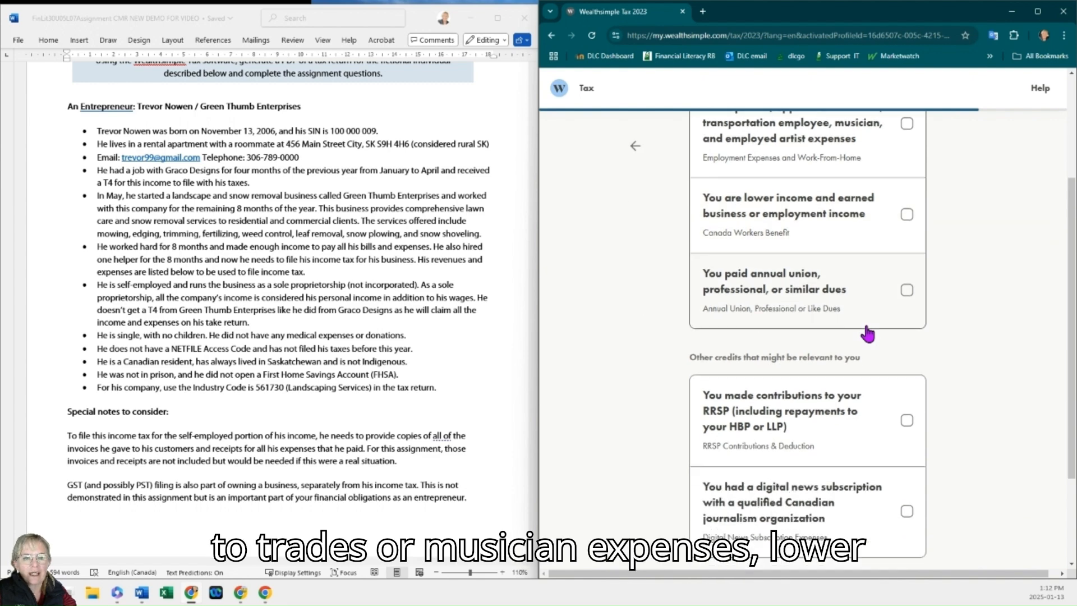
scroll(799, 324, down, 1)
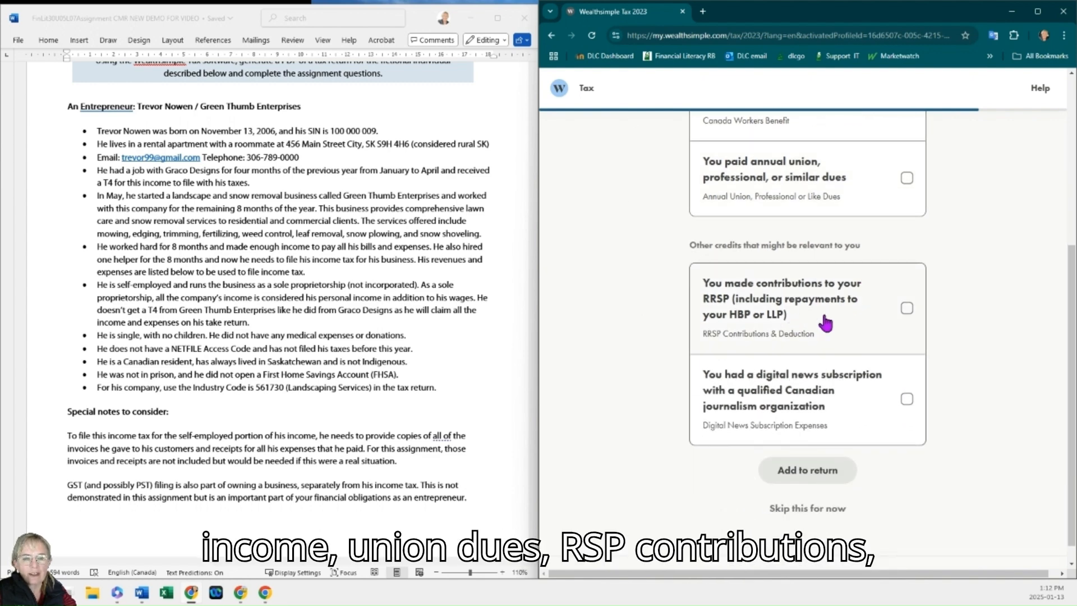
scroll(819, 427, down, 1)
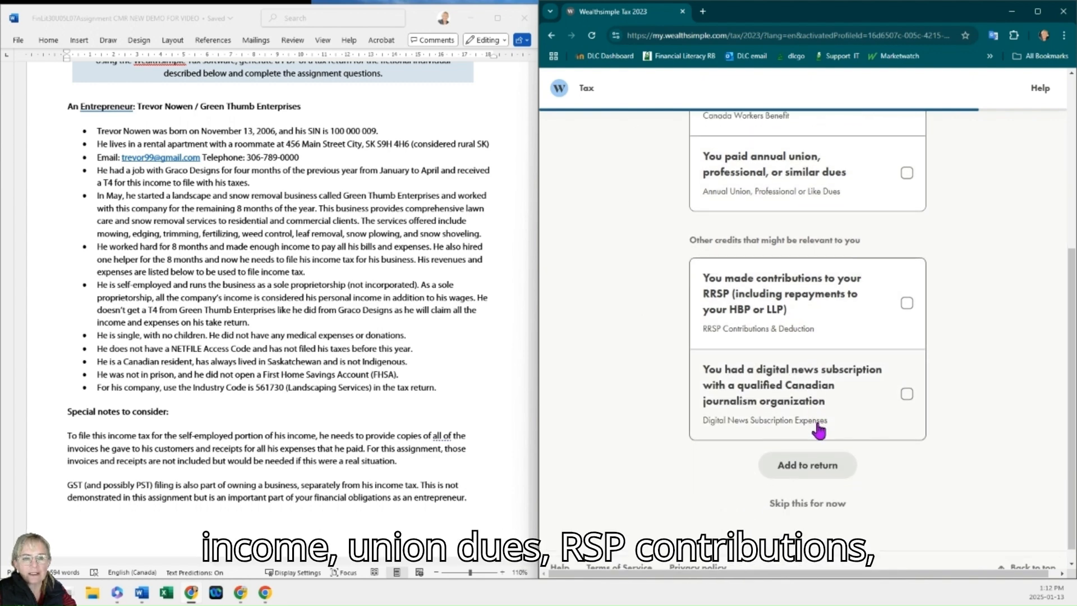
click(827, 493)
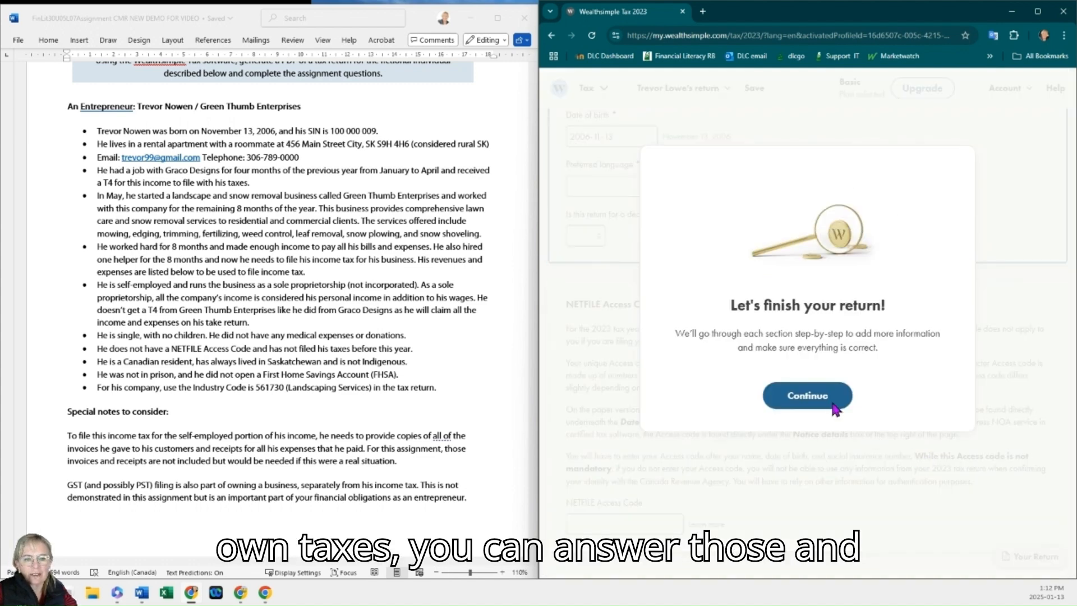
Step: Continue past the finish-your-return dialog into the About You section of the return
click(831, 399)
scroll(835, 395, up, 5)
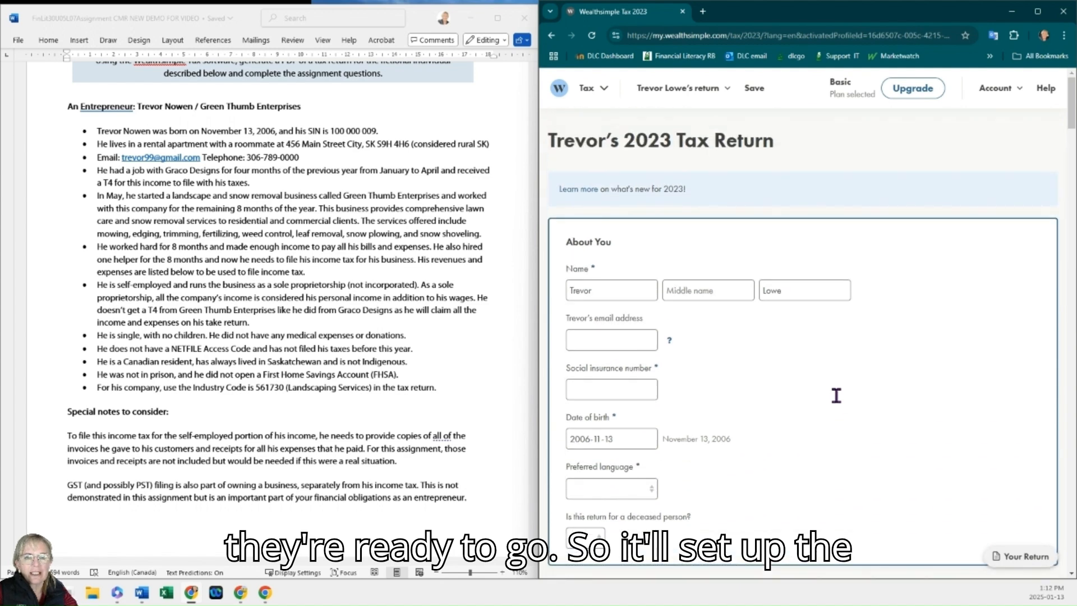
click(638, 347)
Step: Copy the taxpayer's e-mail address from the assignment and paste it into the return's email address field
click(205, 163)
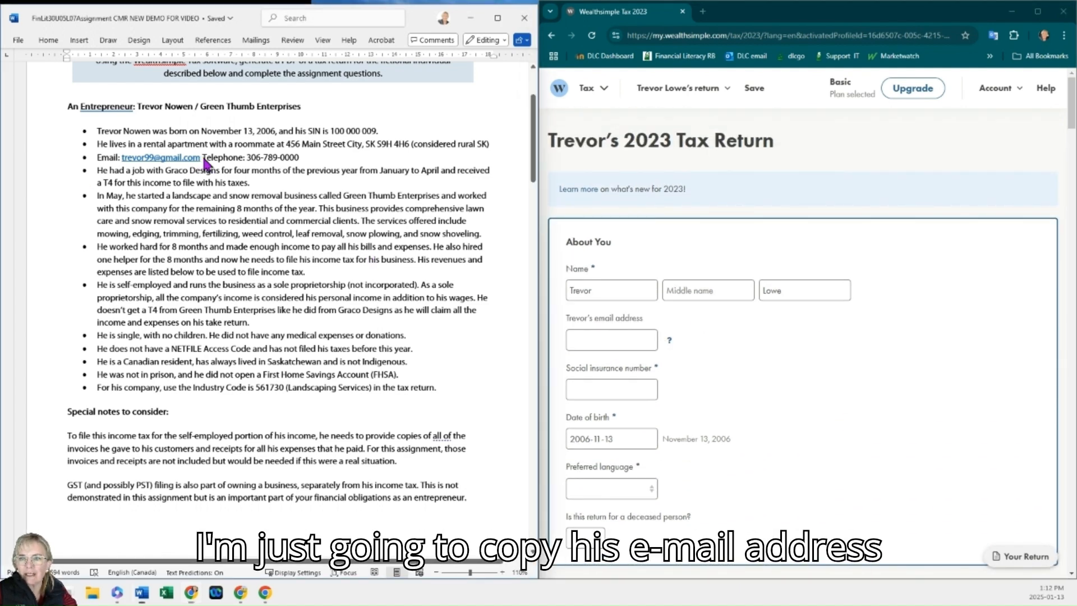
drag(200, 161, 119, 161)
key(ctrl+c)
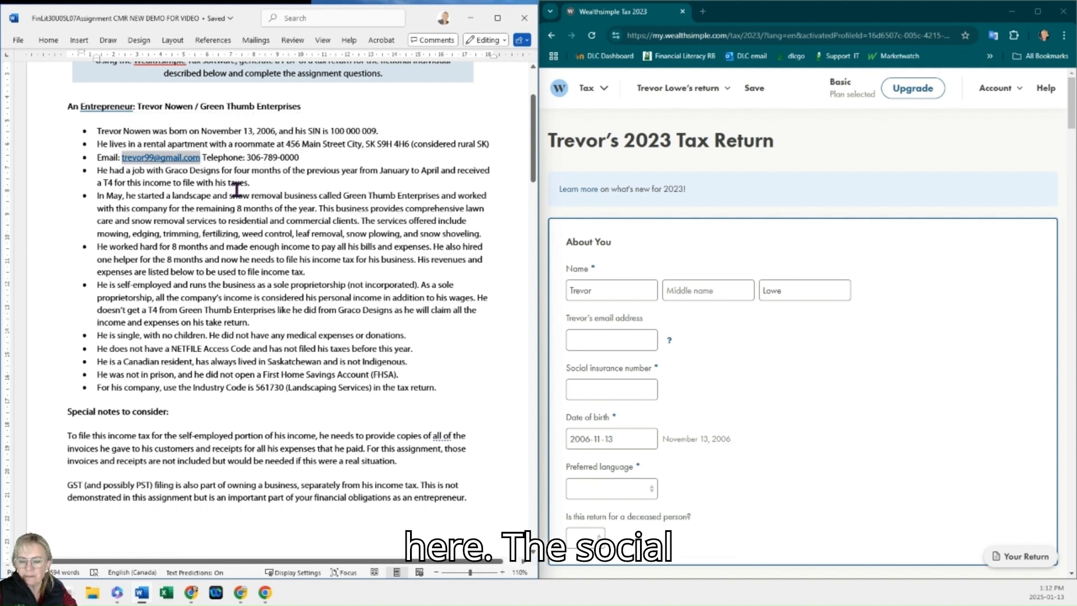
click(621, 339)
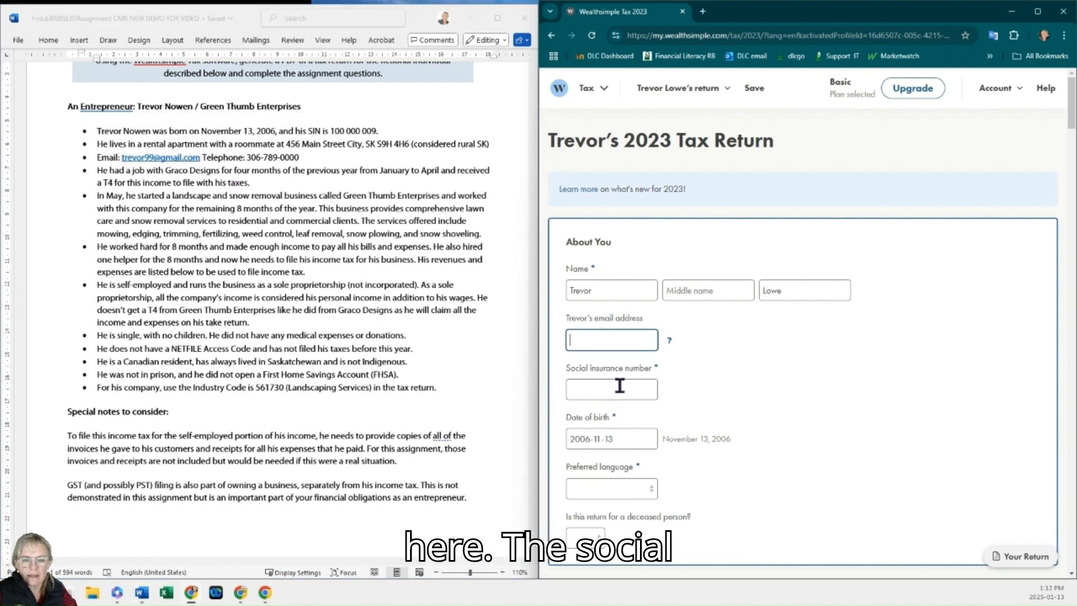
key(ctrl+v)
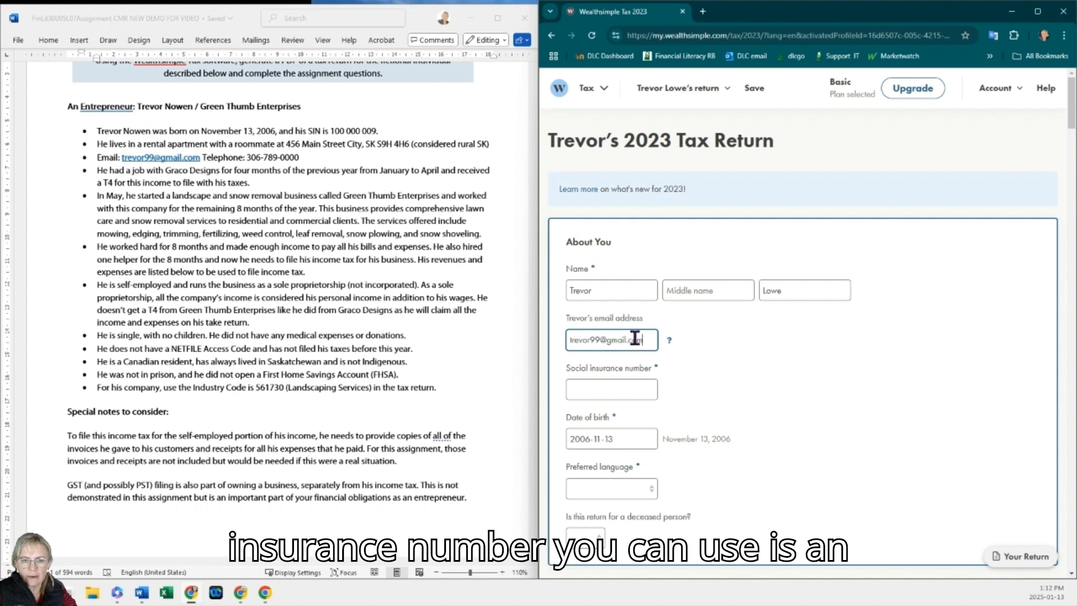
Step: Enter the taxpayer's social insurance number from the assignment in the About You section
click(633, 387)
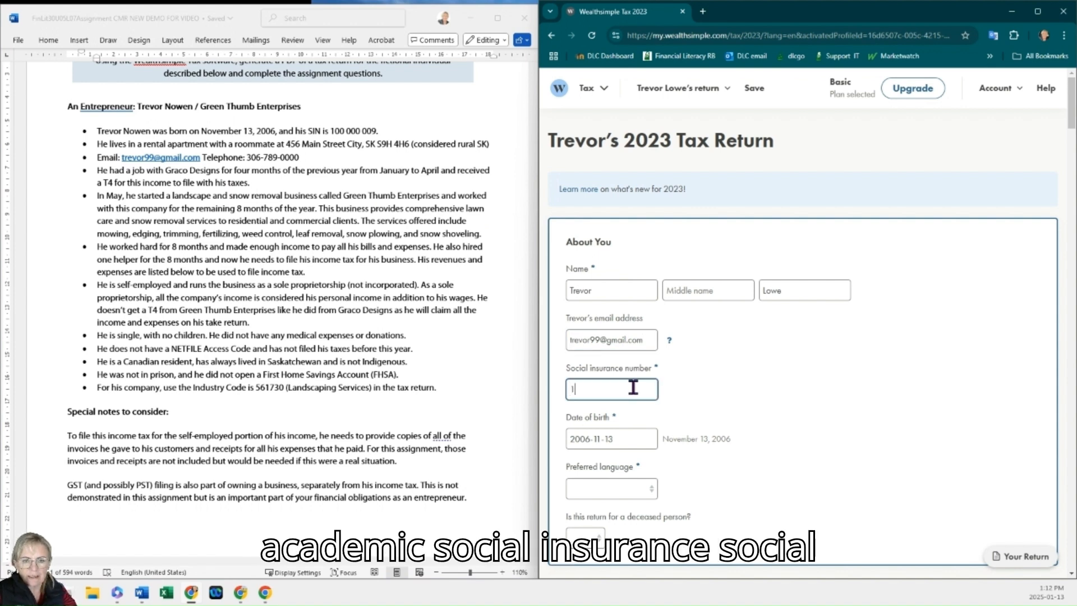
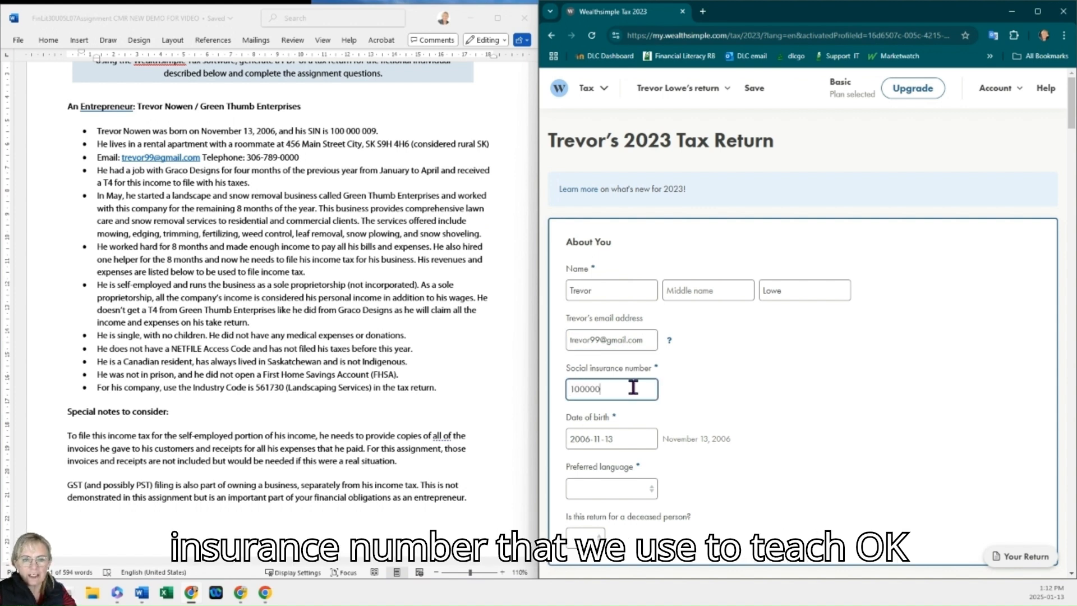
click(404, 207)
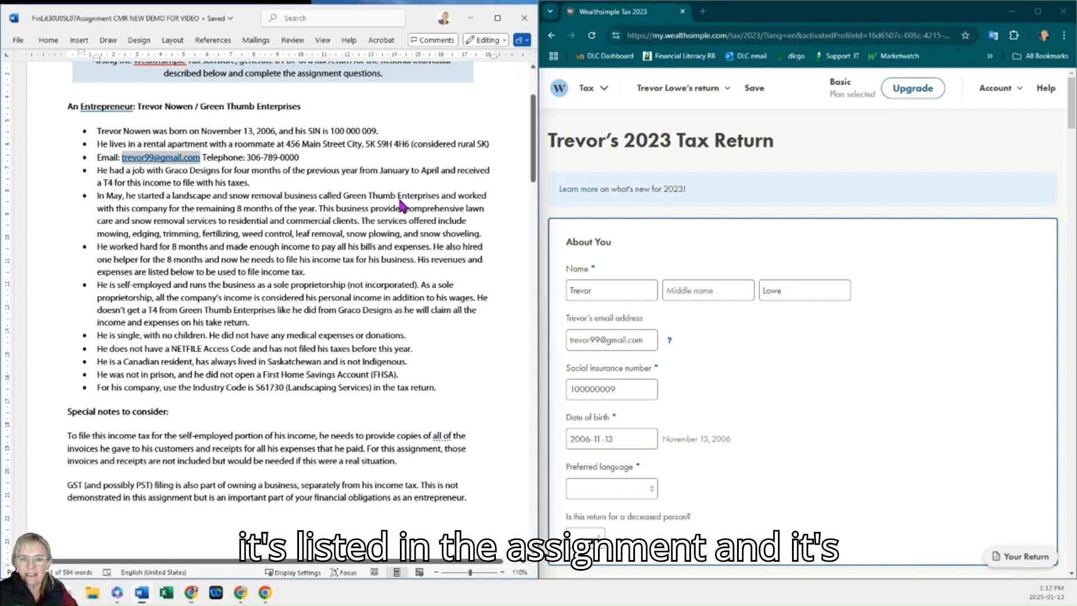
Step: Set the preferred language to English and answer No for a deceased person's return
click(612, 489)
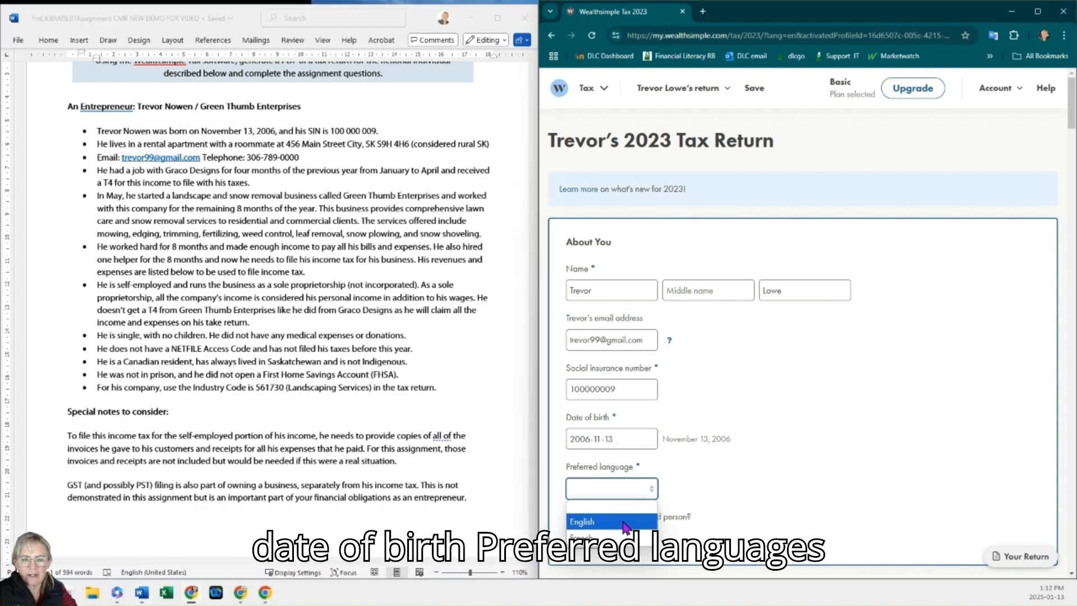
click(583, 518)
scroll(679, 508, down, 2)
scroll(679, 508, down, 3)
click(588, 258)
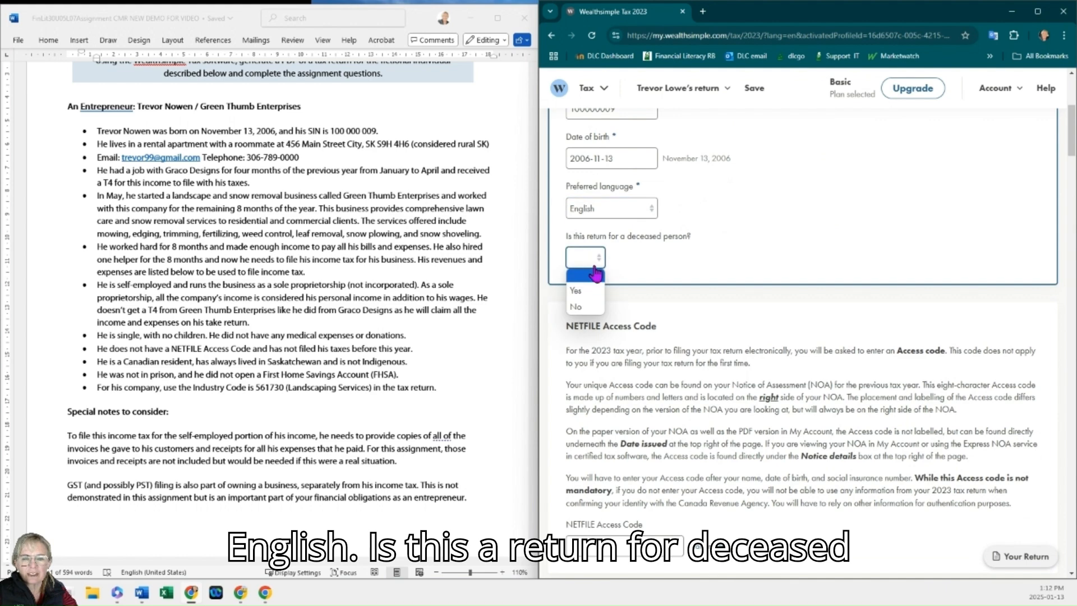
click(587, 308)
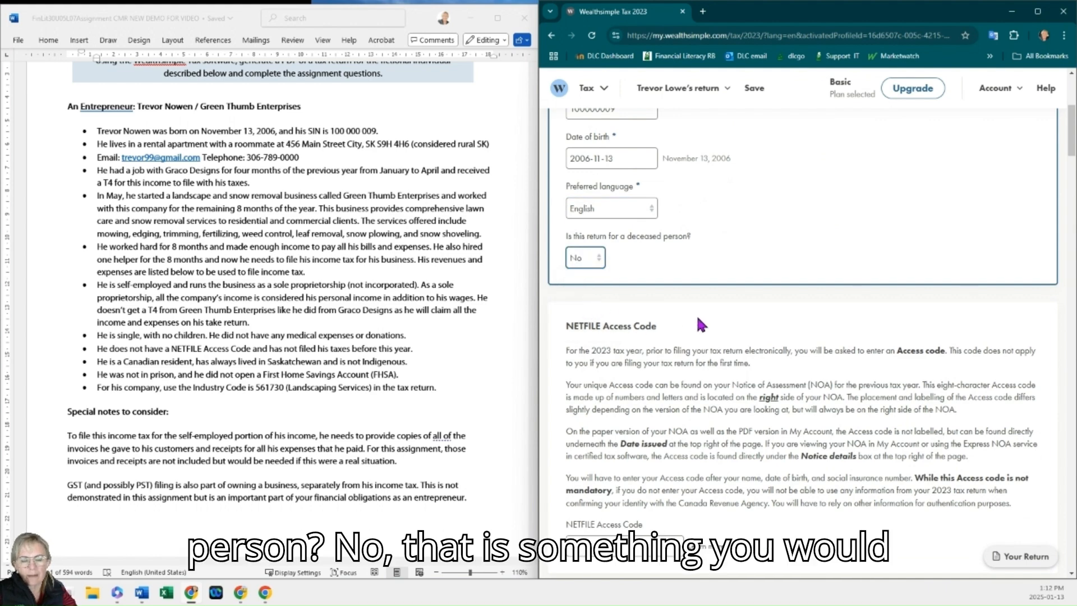
Step: Examine the NETFILE access code and mailing address sections alongside the assignment's address details
scroll(699, 322, down, 3)
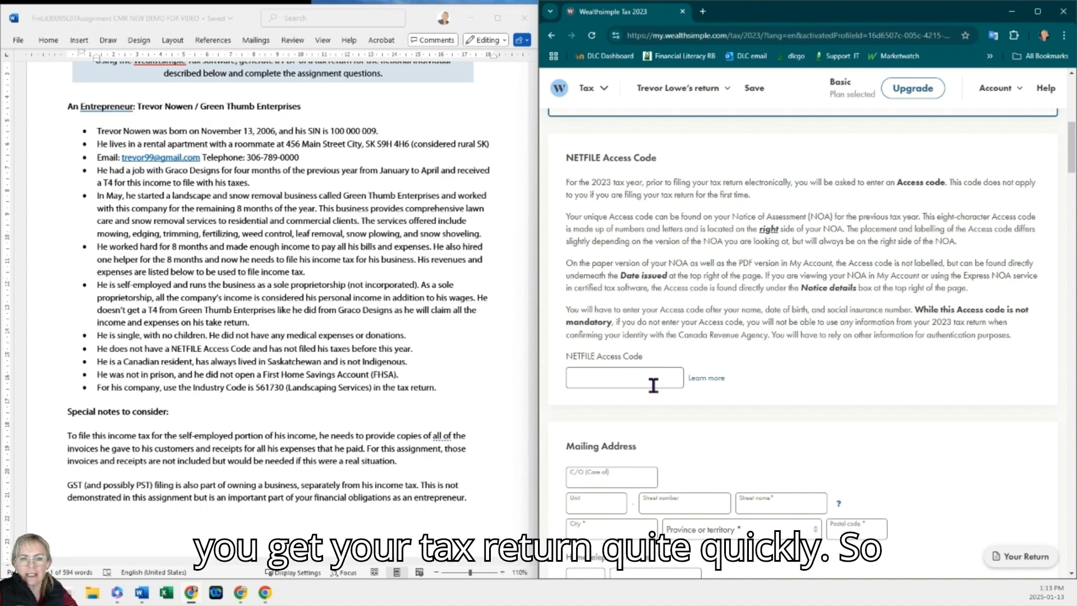
scroll(654, 386, down, 4)
scroll(473, 356, up, 2)
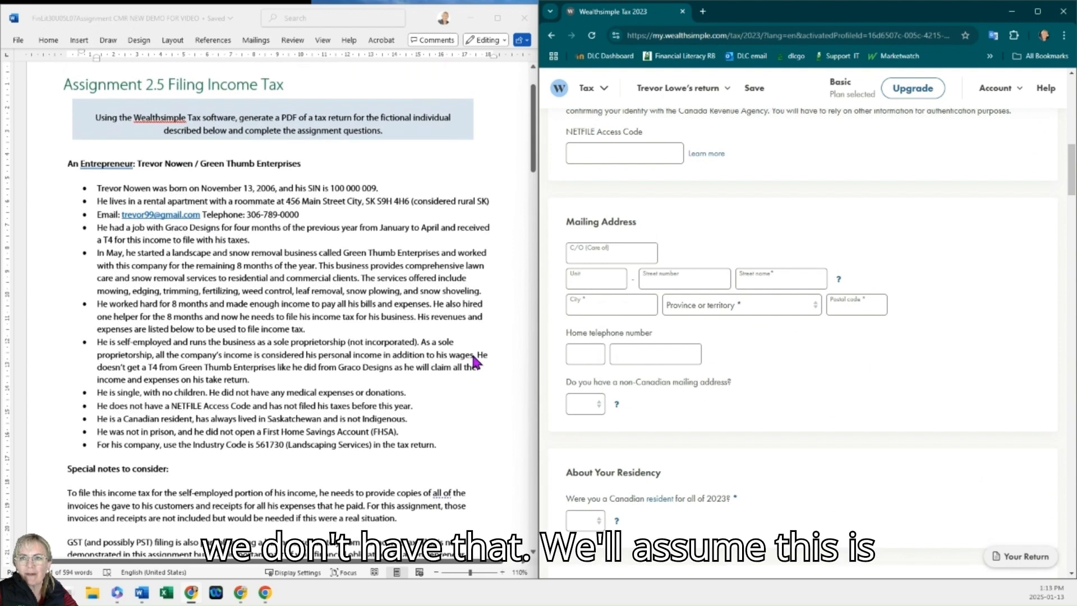
scroll(473, 357, down, 3)
scroll(474, 362, up, 2)
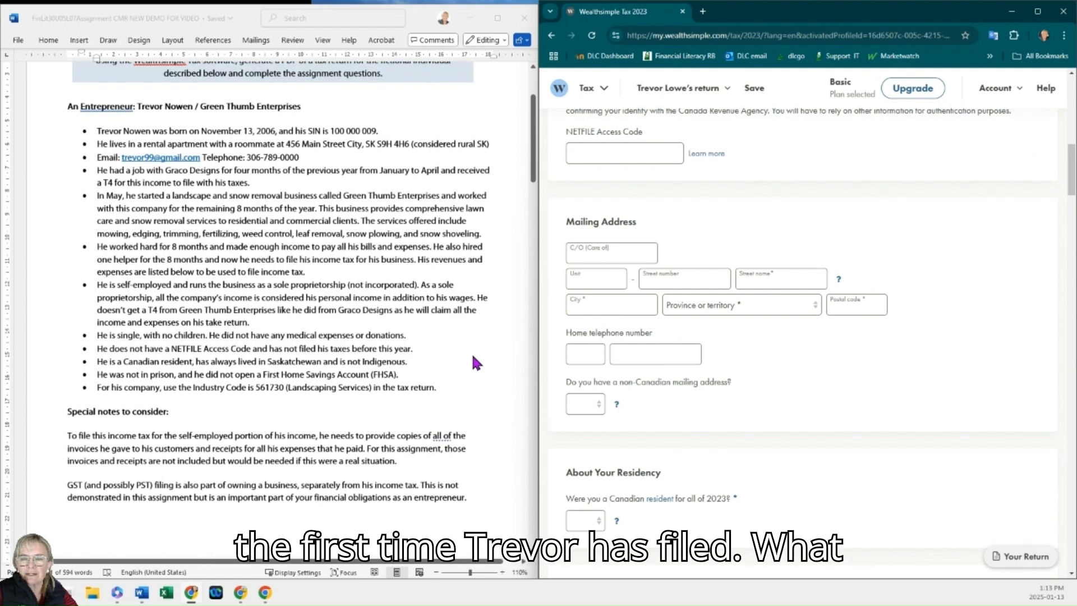
scroll(476, 361, down, 2)
scroll(477, 361, down, 15)
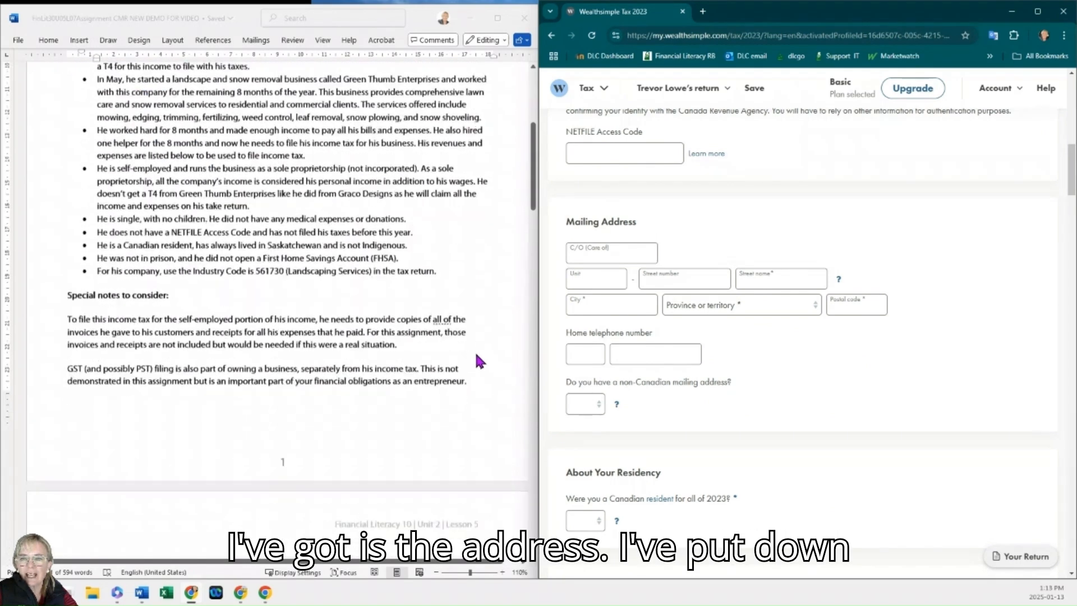
scroll(475, 365, down, 8)
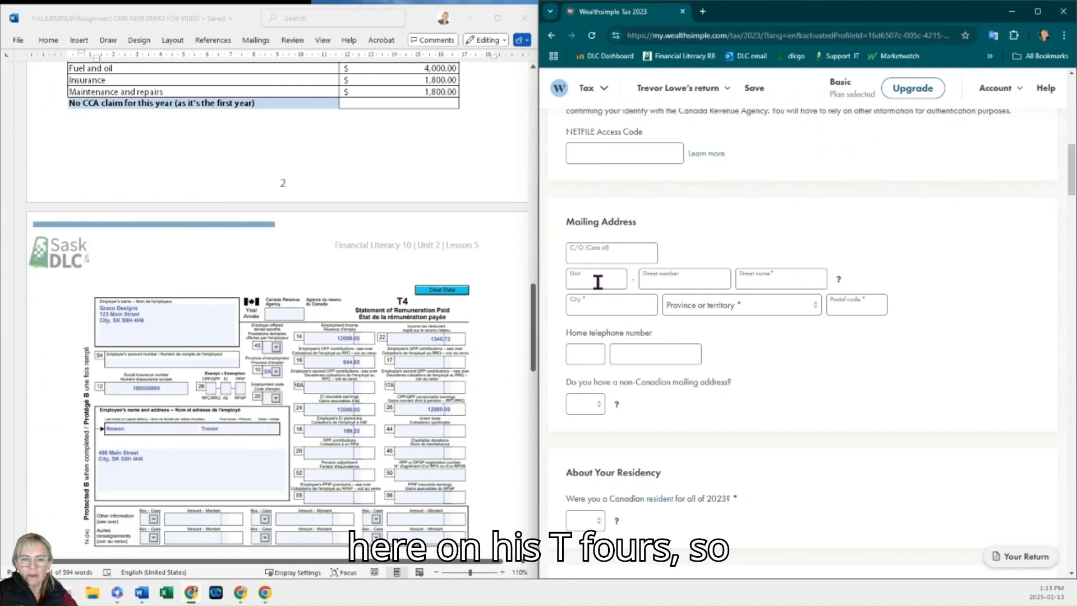
Step: Fill in the mailing address with the taxpayer's street number, street name and city, province Saskatchewan, and postal code
click(664, 282)
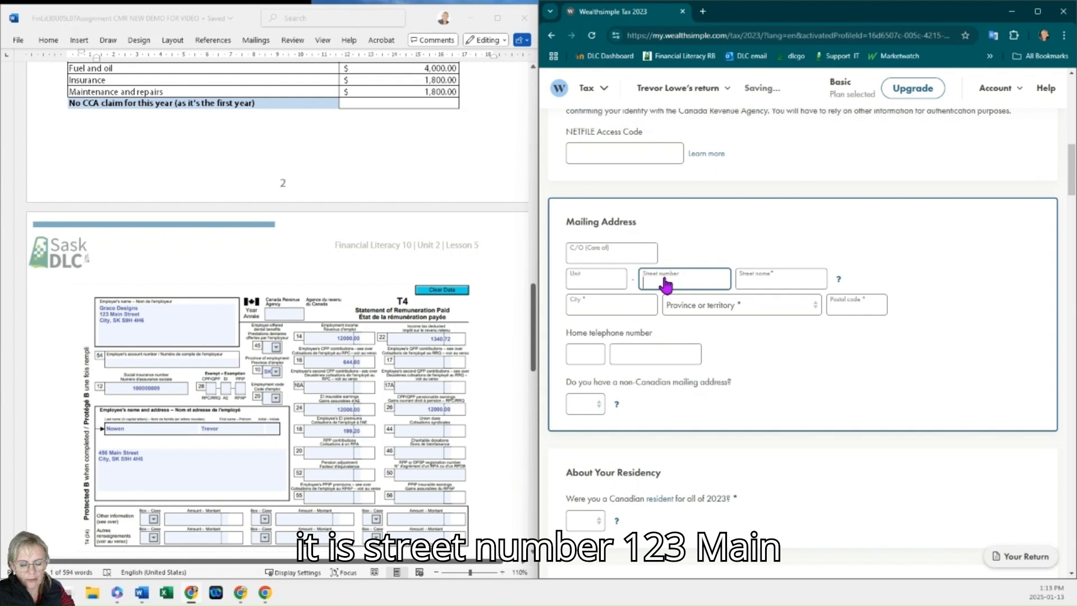
key(Tab)
text(Main)
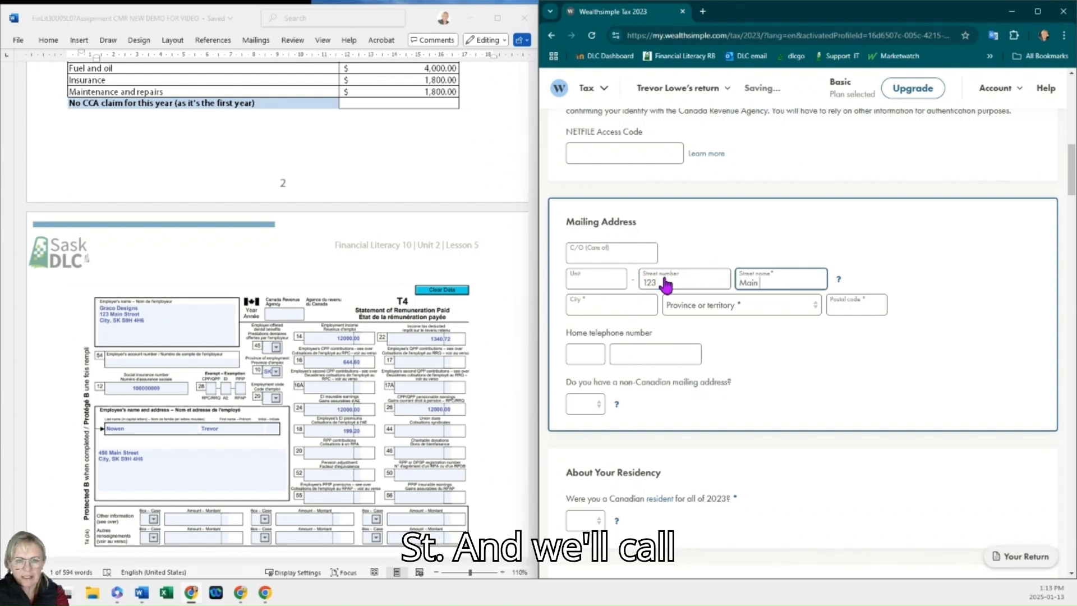
key(Tab)
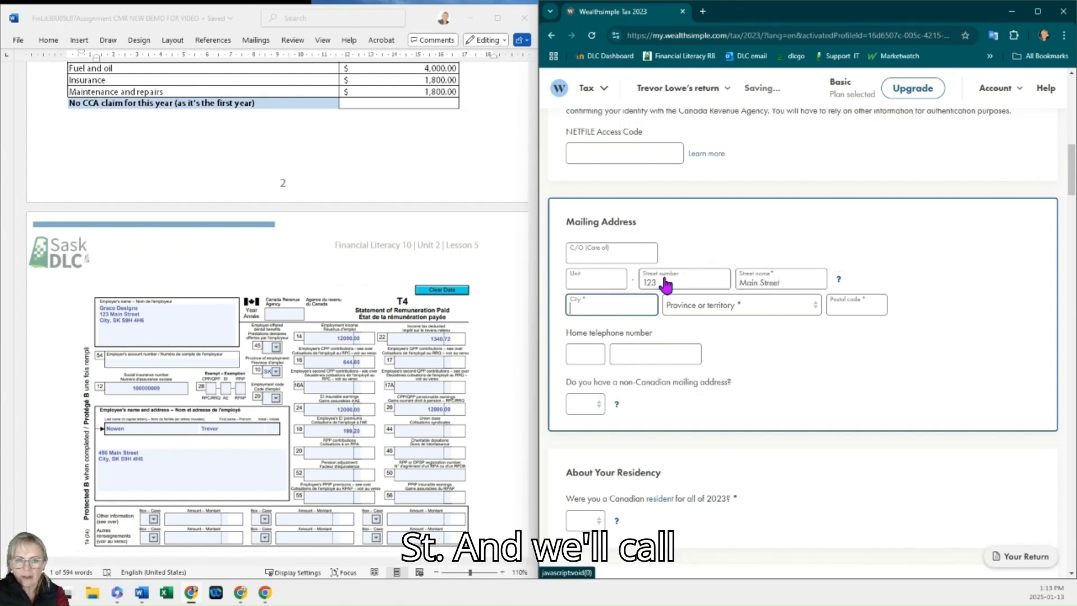
text(City)
key(Tab)
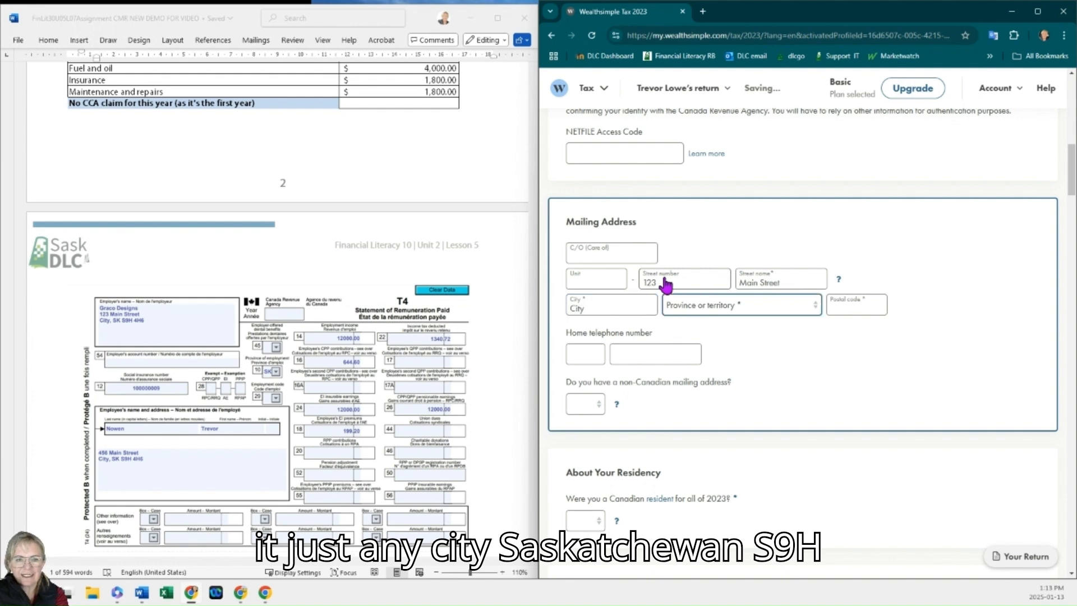
key(s)
key(Tab)
text(S)
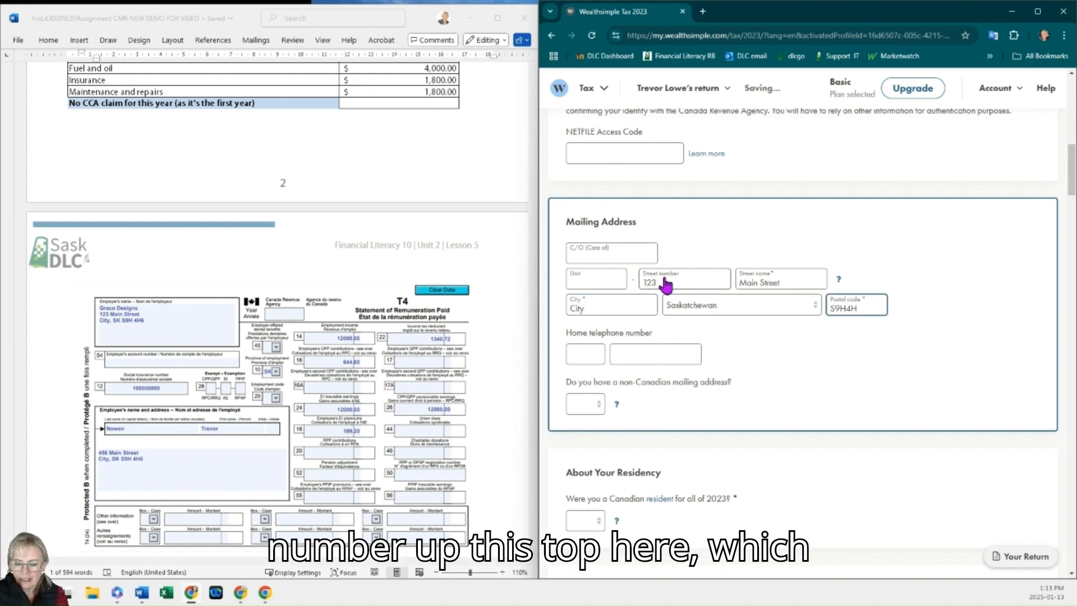
Step: Enter the taxpayer's home telephone number, area code and number, from the assignment
scroll(332, 359, up, 12)
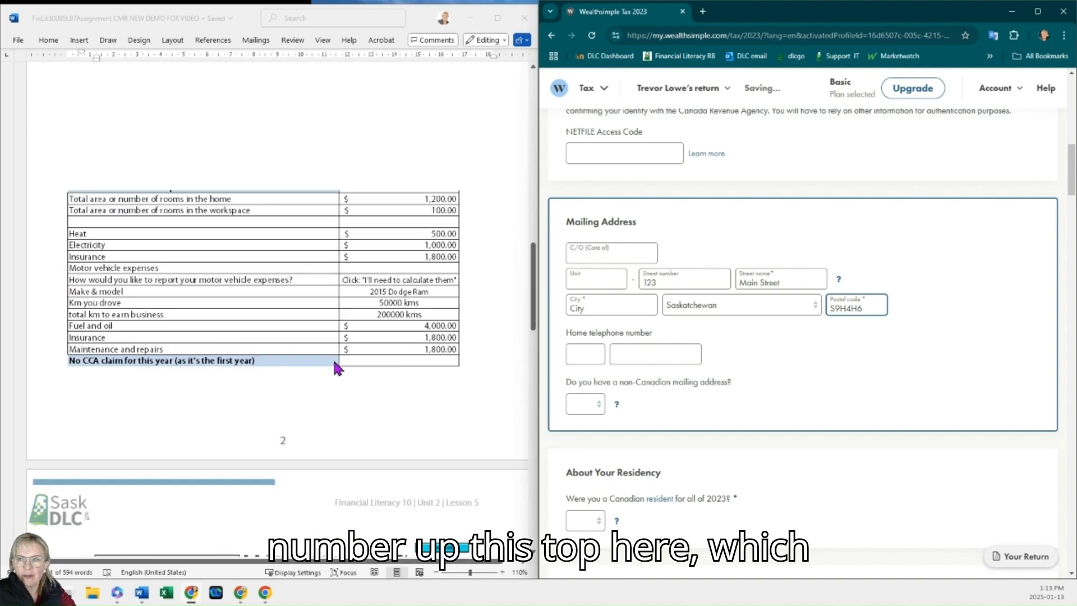
scroll(335, 368, up, 5)
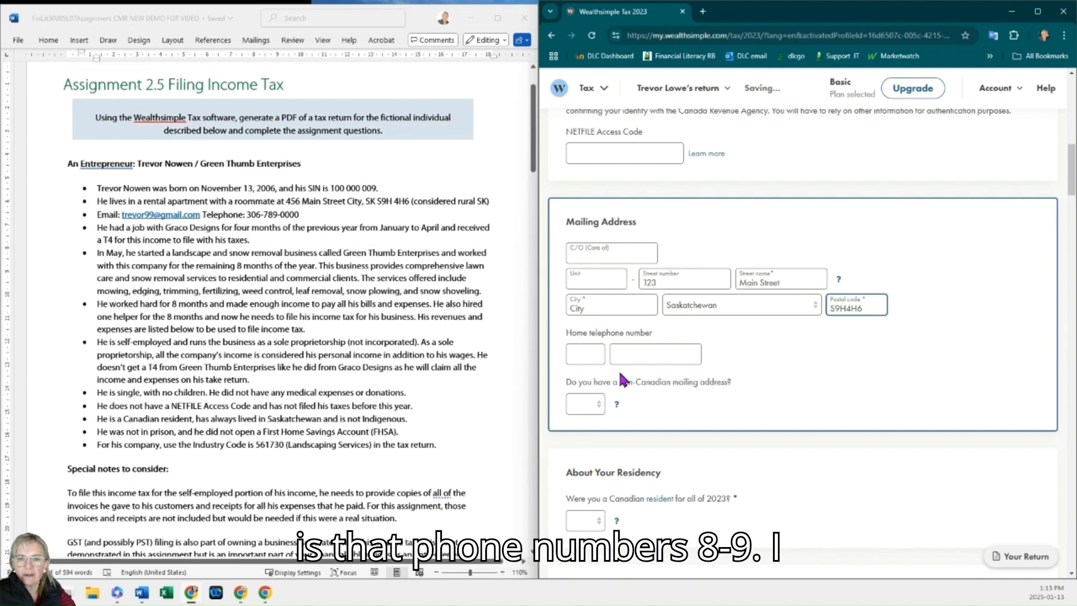
click(586, 355)
text(306)
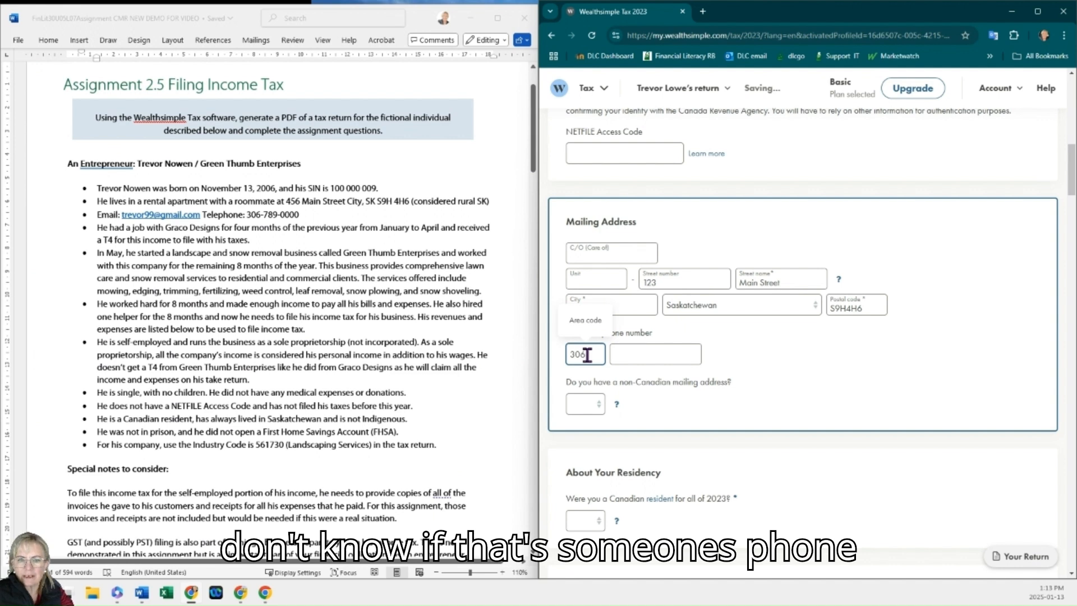
key(Tab)
text(78900)
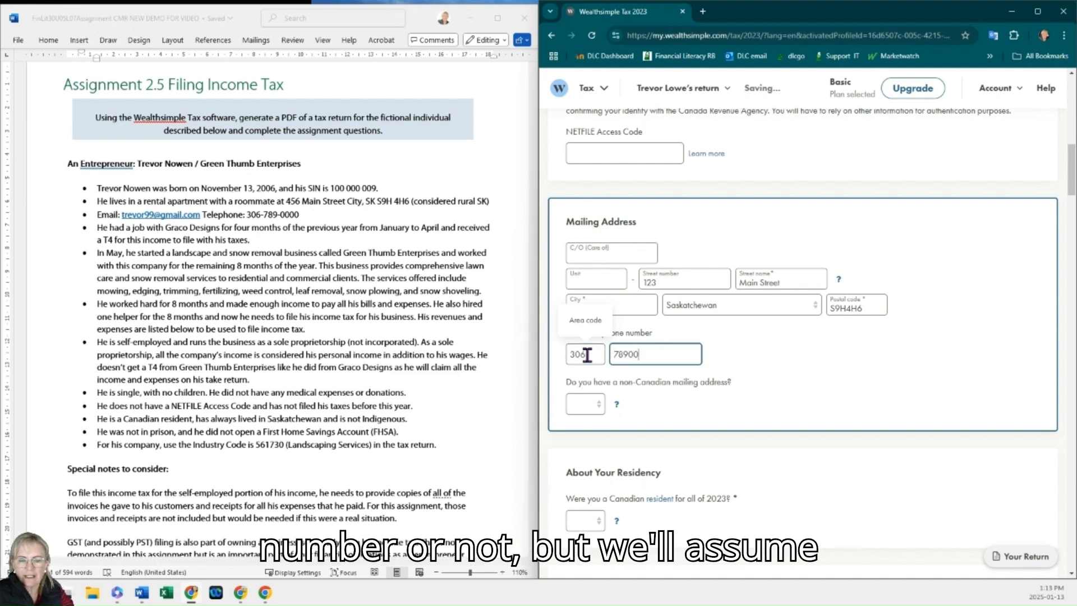
text(0)
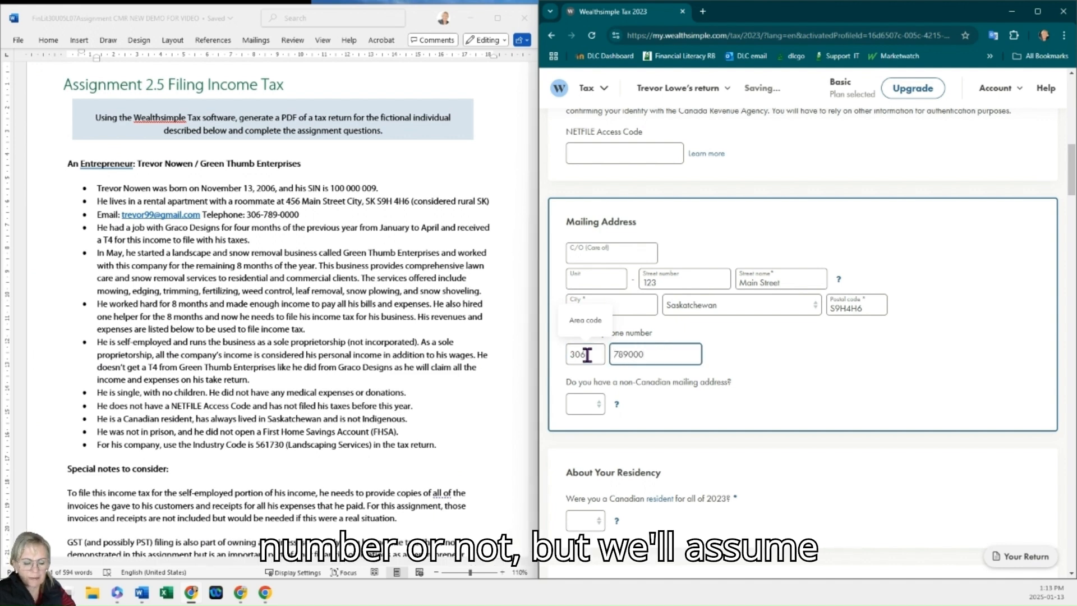
text(0)
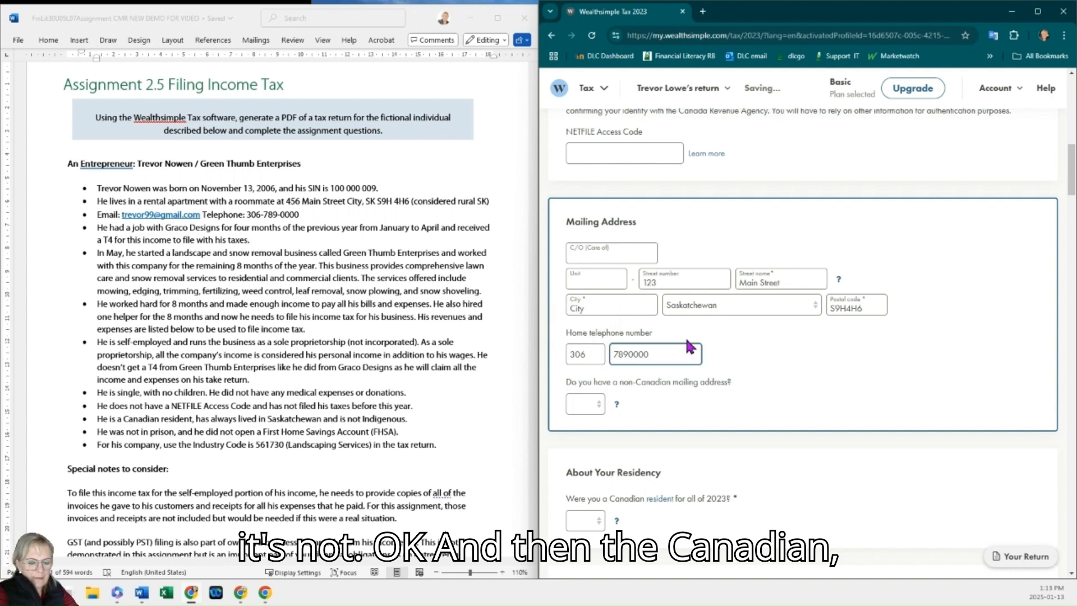
Step: Answer No to having a non-Canadian mailing address and answer whether he was a Canadian resident for all of 2023
click(597, 405)
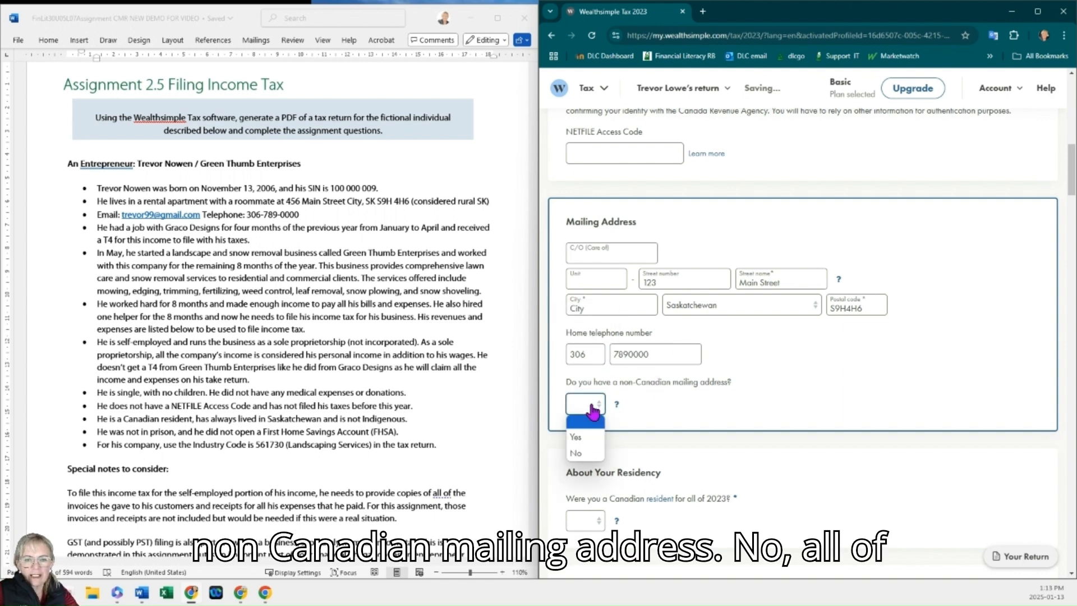
click(593, 454)
scroll(598, 305, down, 5)
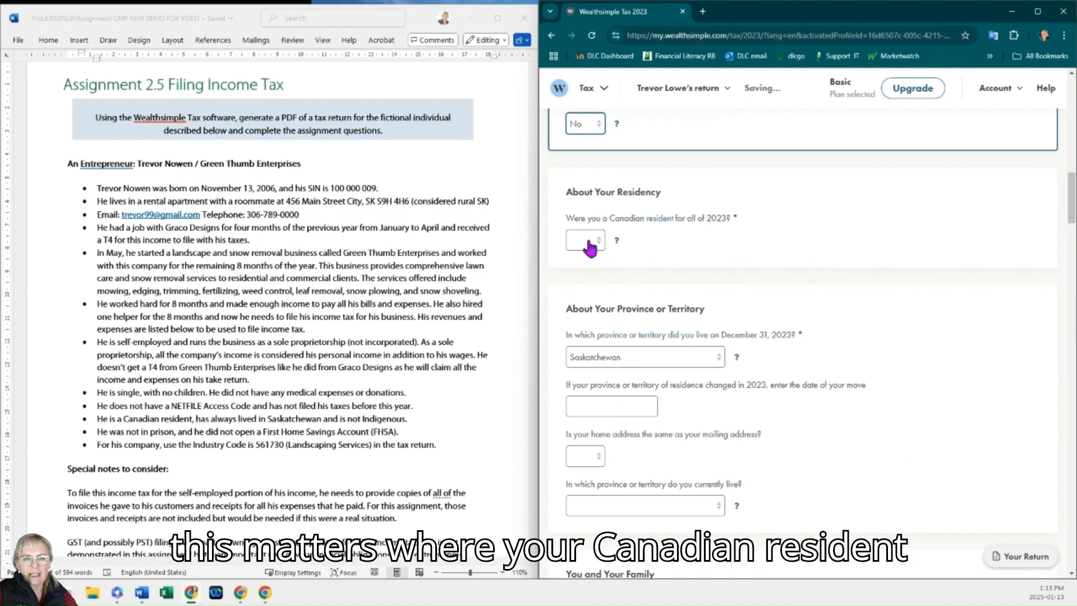
click(589, 241)
click(583, 271)
scroll(586, 280, down, 3)
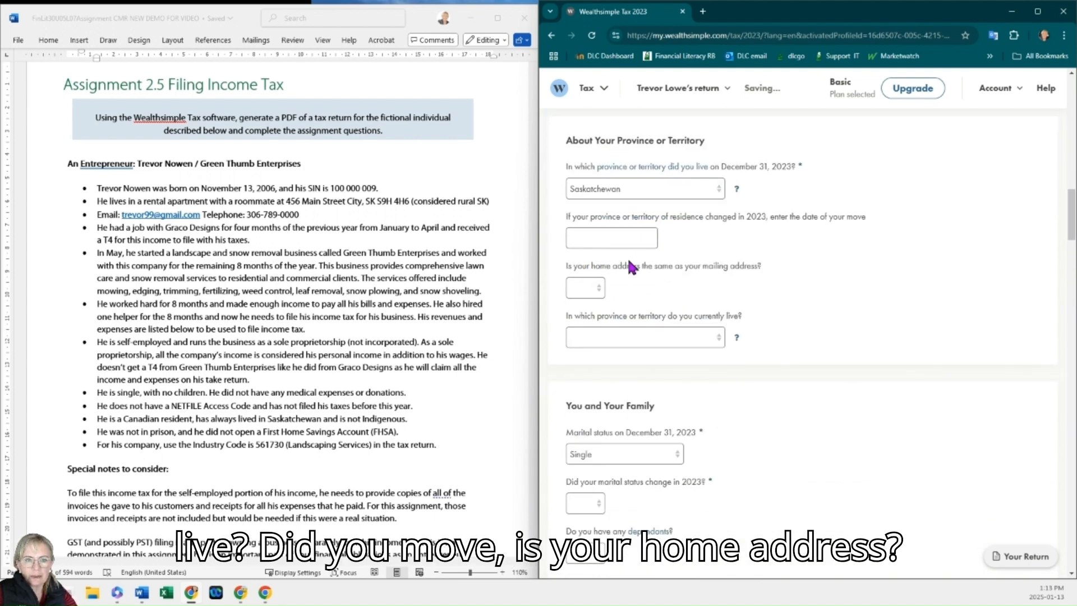
Step: Answer No to the home address matching the mailing address and set the current province to Saskatchewan
click(587, 288)
click(579, 333)
click(644, 339)
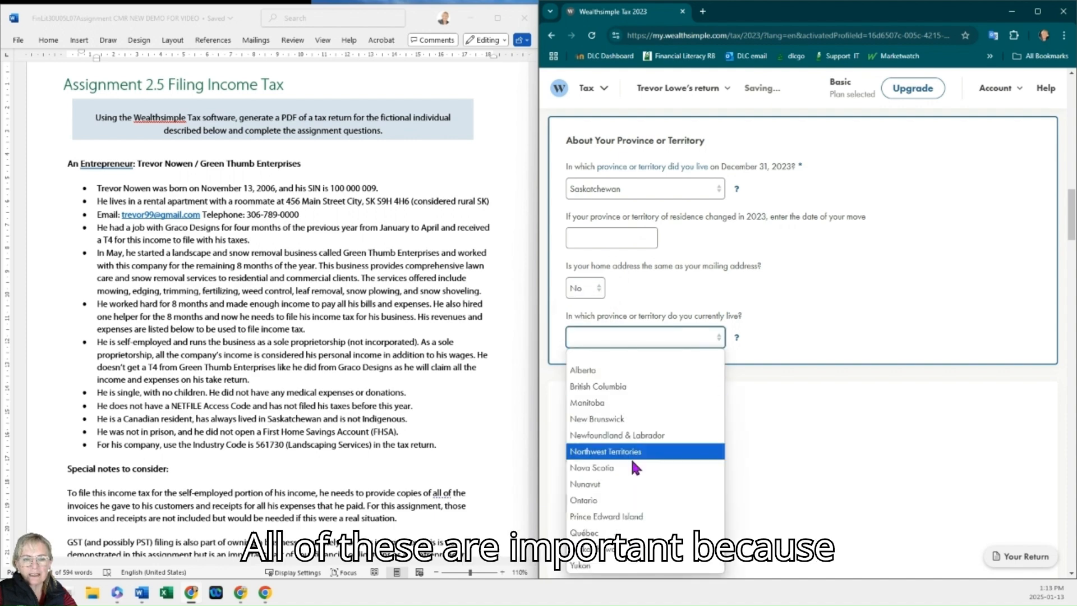
click(584, 549)
scroll(741, 298, down, 4)
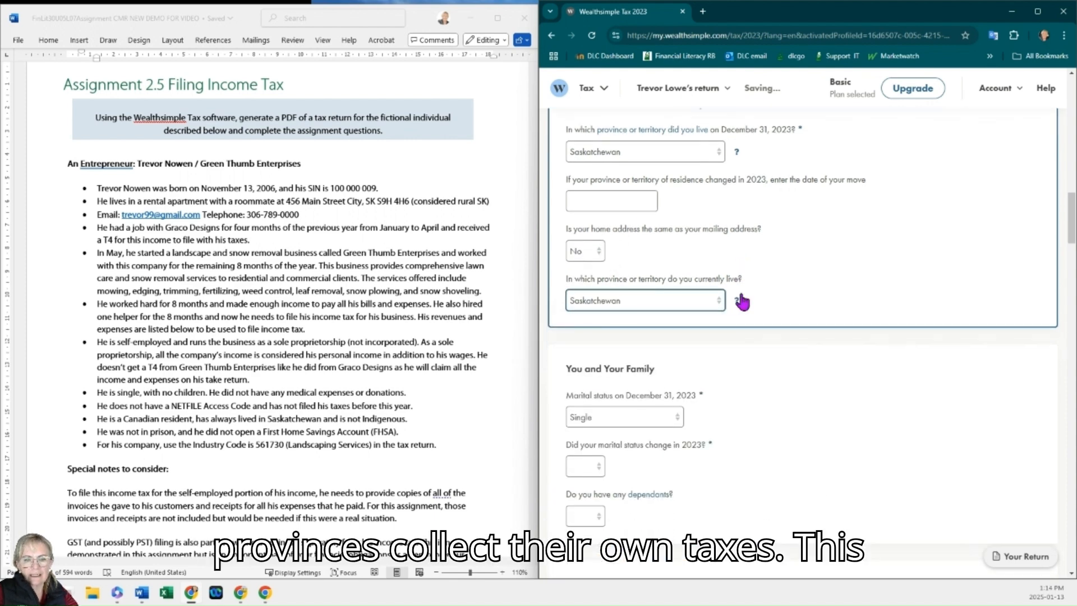
Step: Answer No to a marital status change in 2023 and No to having dependants
click(596, 283)
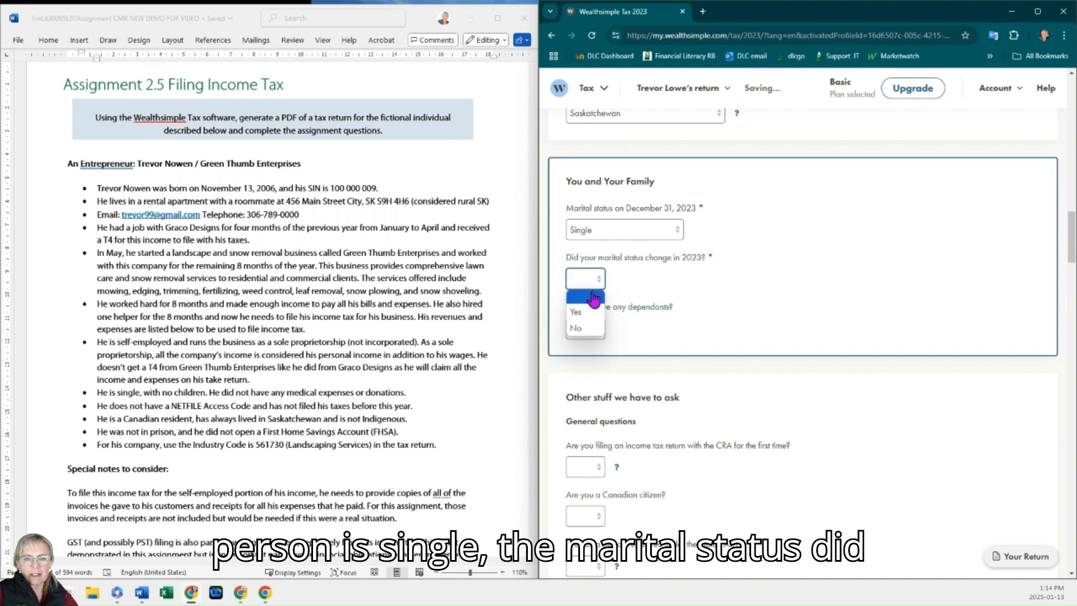
click(581, 328)
click(581, 330)
click(593, 380)
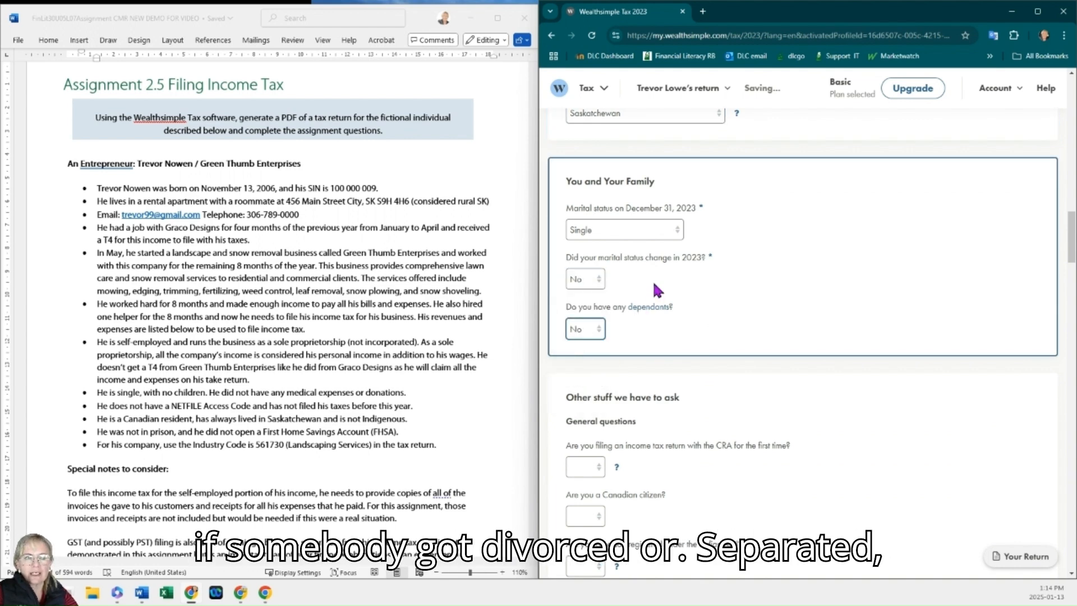
scroll(657, 290, down, 1)
scroll(670, 231, down, 2)
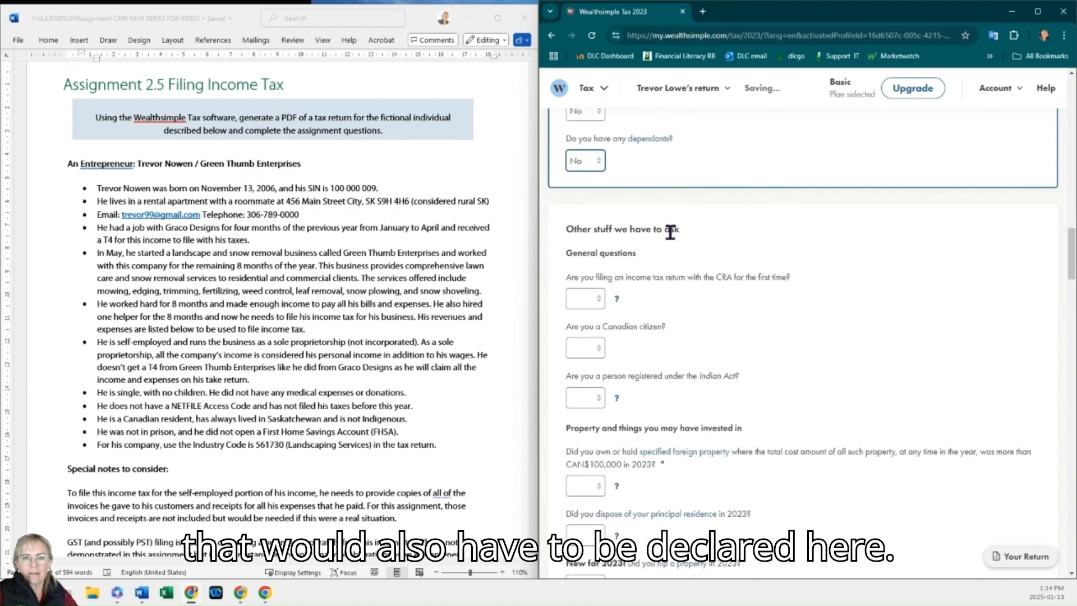
scroll(670, 231, down, 2)
click(192, 396)
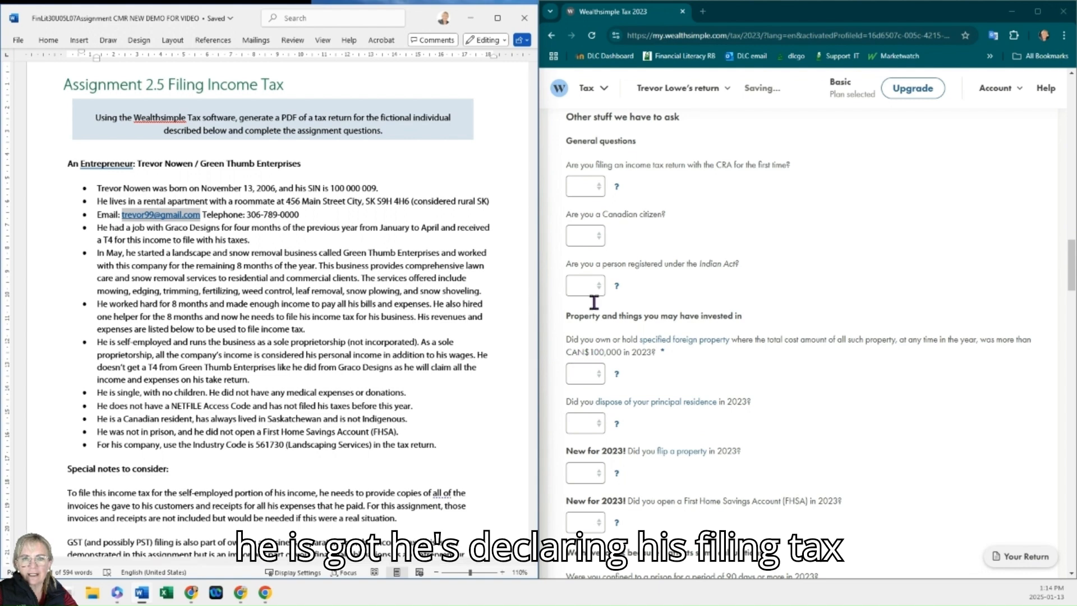
Step: Answer Yes to filing with the CRA for the first time and Yes to being a Canadian citizen
click(598, 187)
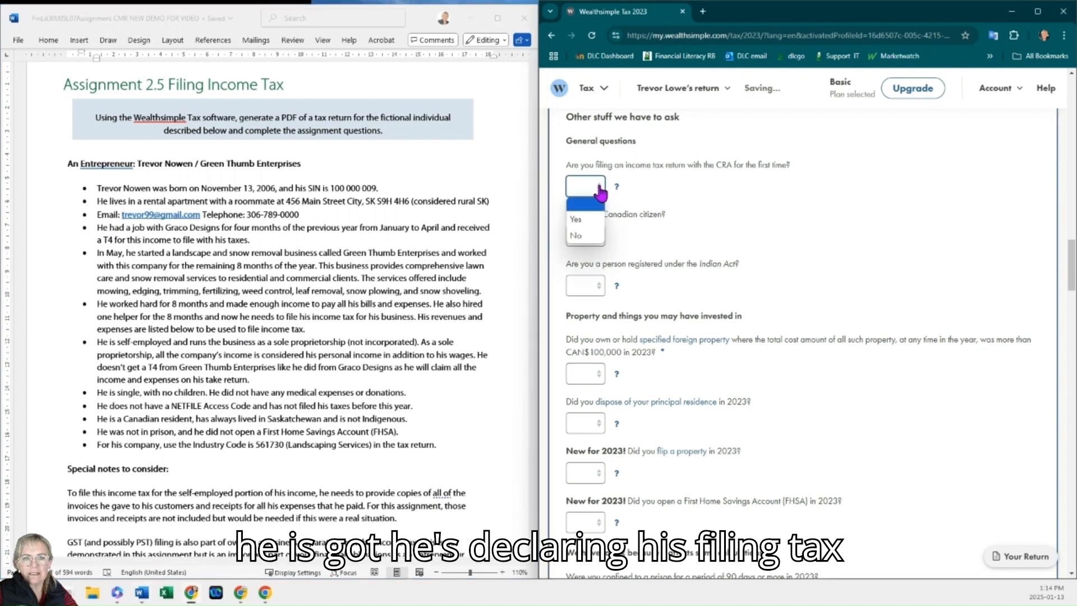
click(590, 221)
click(589, 237)
click(591, 268)
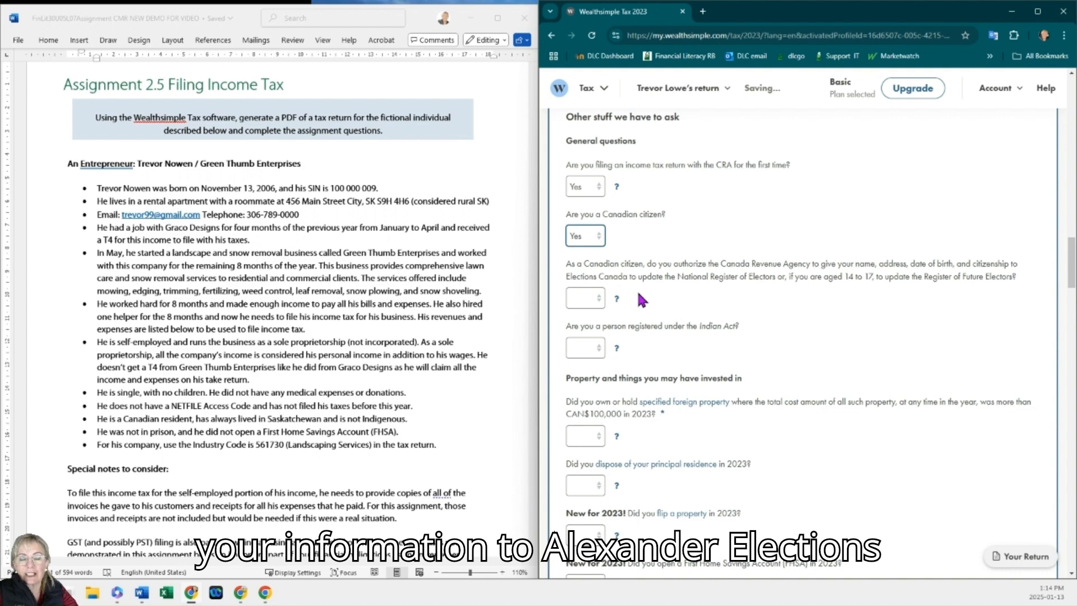
Step: Authorize sharing information with Elections Canada and answer No to being registered under the Indian Act
click(588, 300)
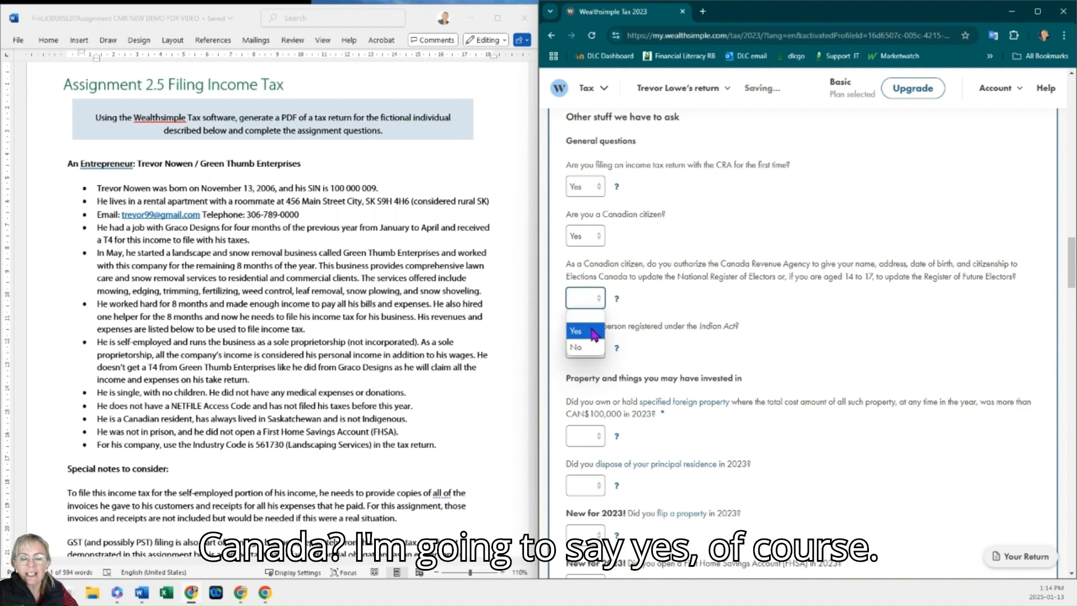
click(593, 333)
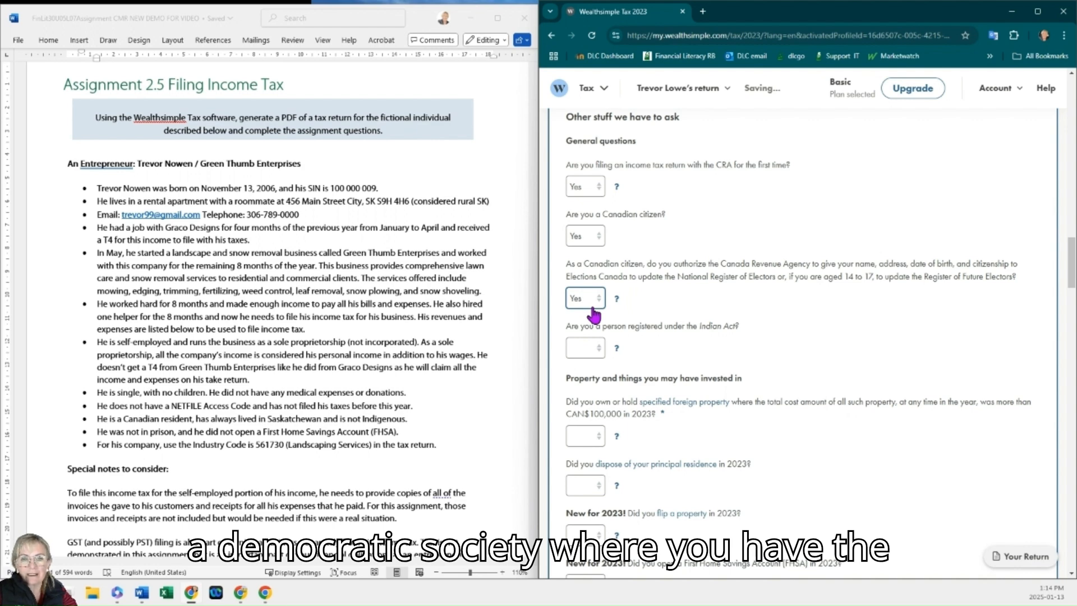
scroll(601, 315, down, 1)
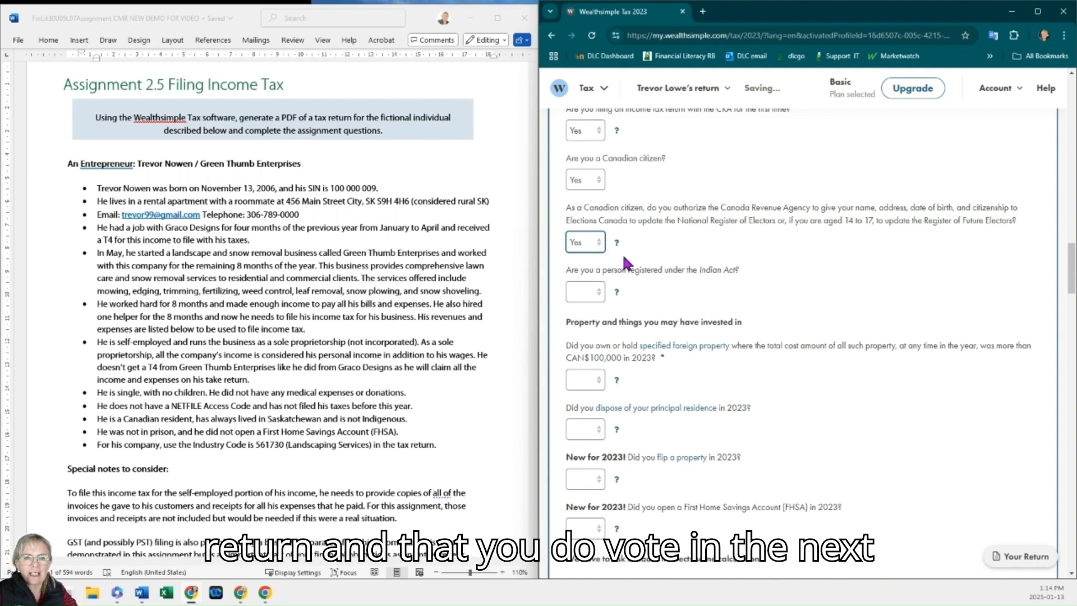
scroll(625, 269, down, 1)
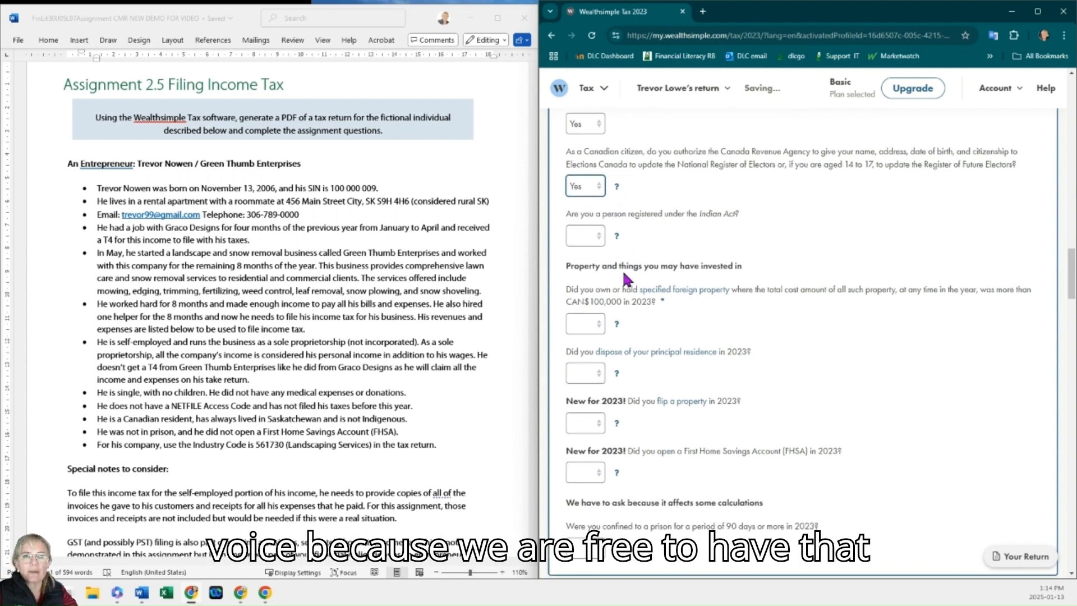
click(593, 237)
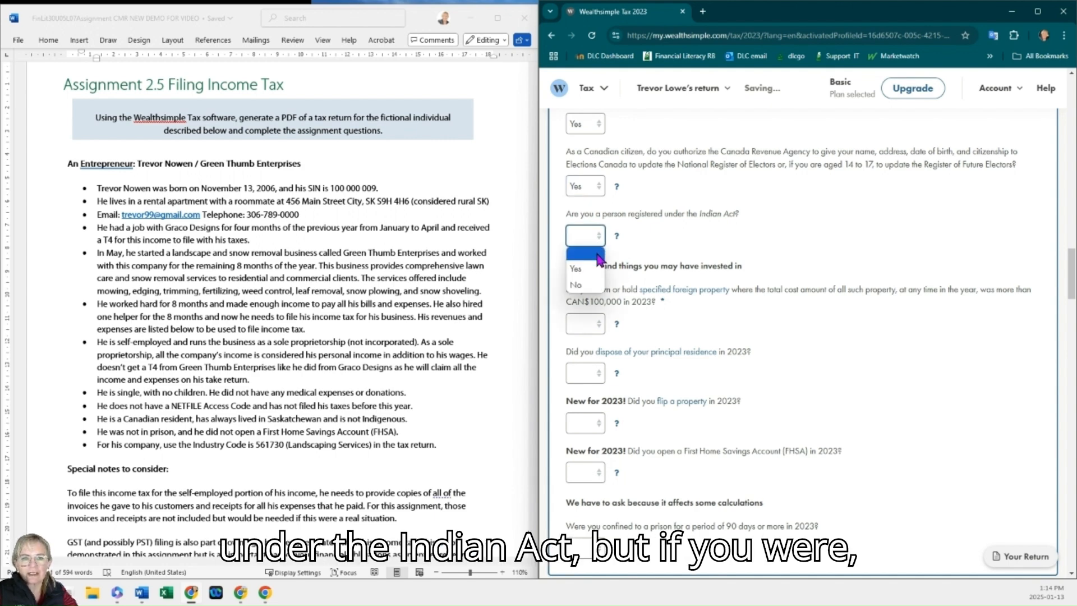
click(586, 286)
scroll(669, 263, down, 1)
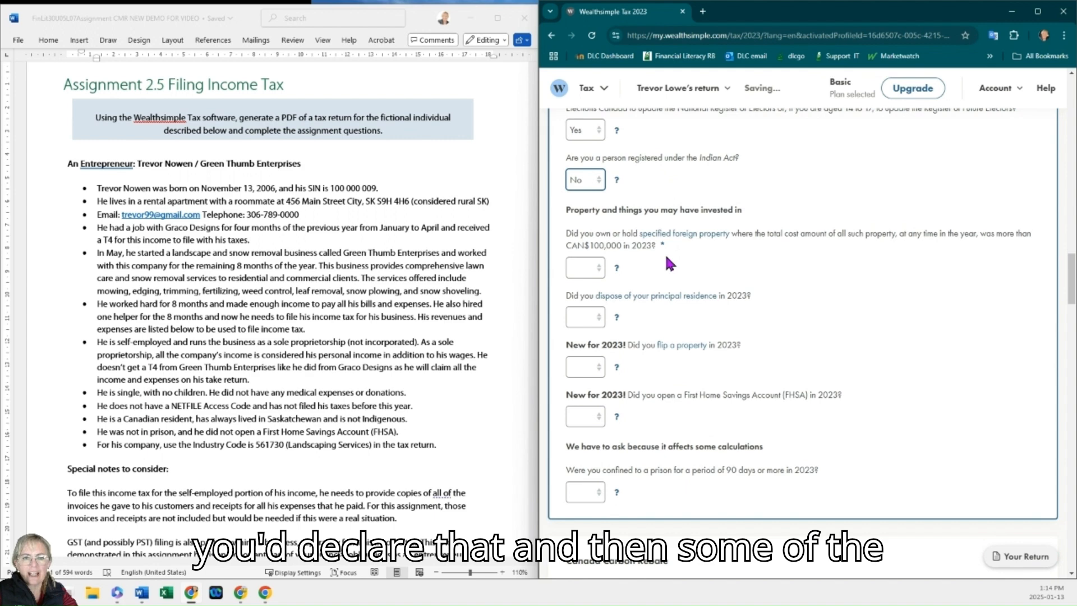
Step: Answer No to holding foreign property over CAN$100,000 and No to disposing of a principal residence
click(594, 278)
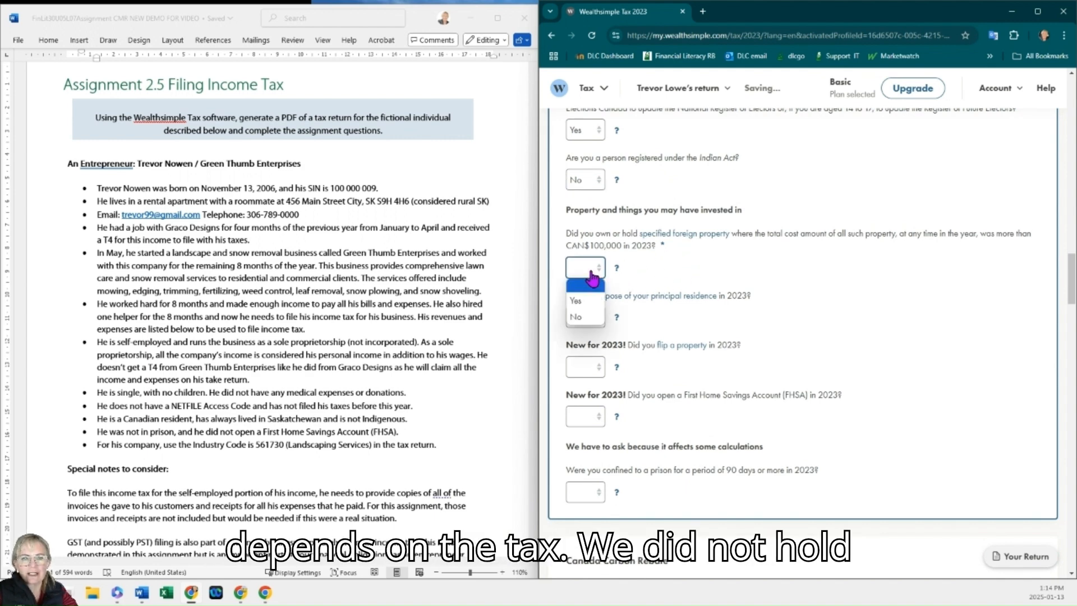
click(576, 315)
click(585, 321)
Step: Answer No to flipping a property and No to opening a First Home Savings Account in 2023
click(576, 366)
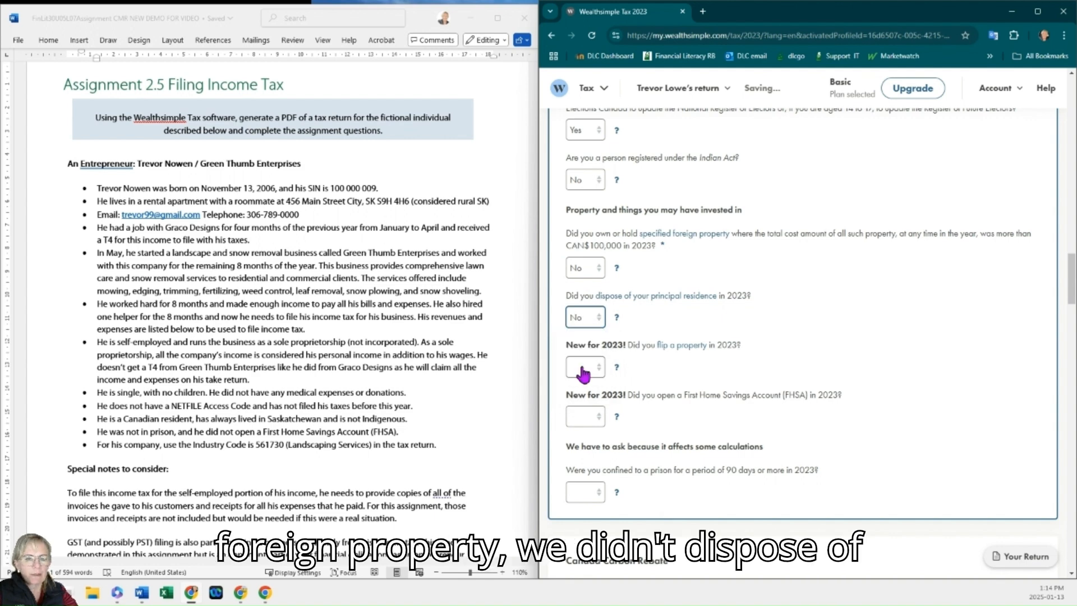
scroll(706, 305, down, 1)
click(587, 312)
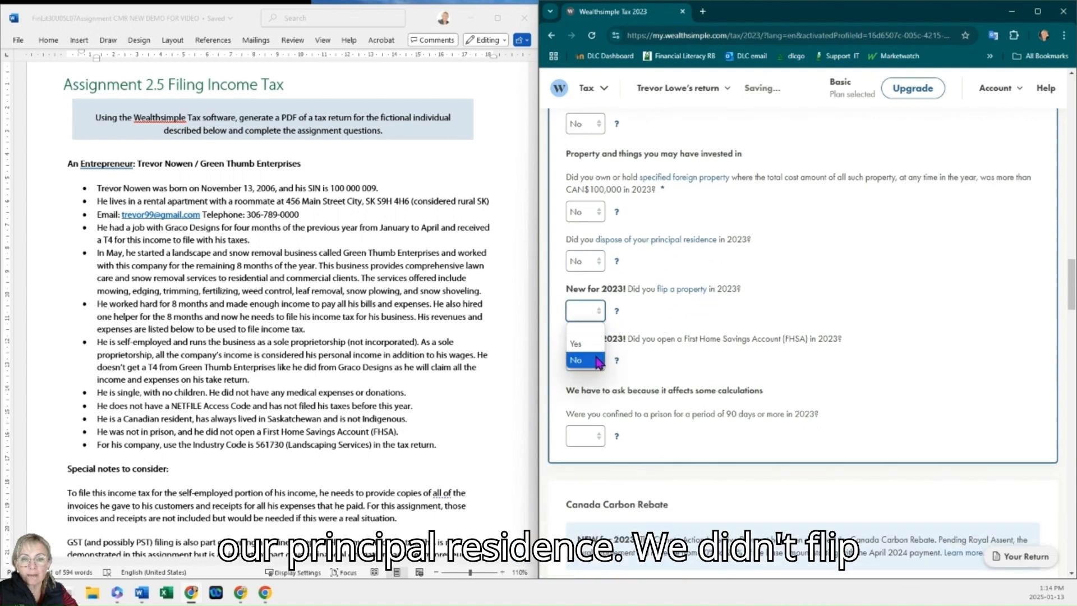
click(595, 364)
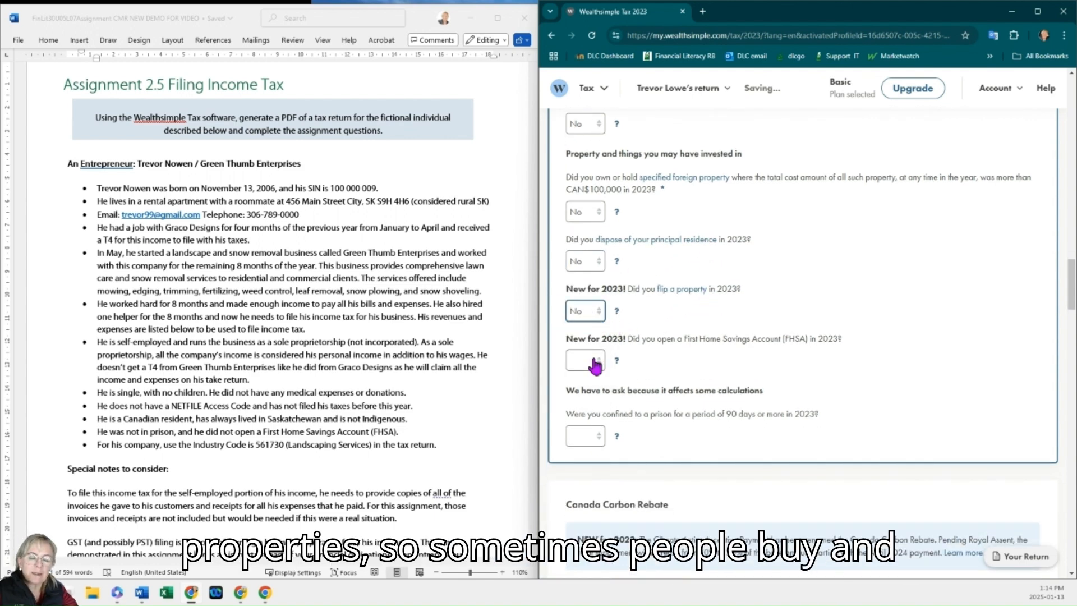
click(595, 365)
click(591, 410)
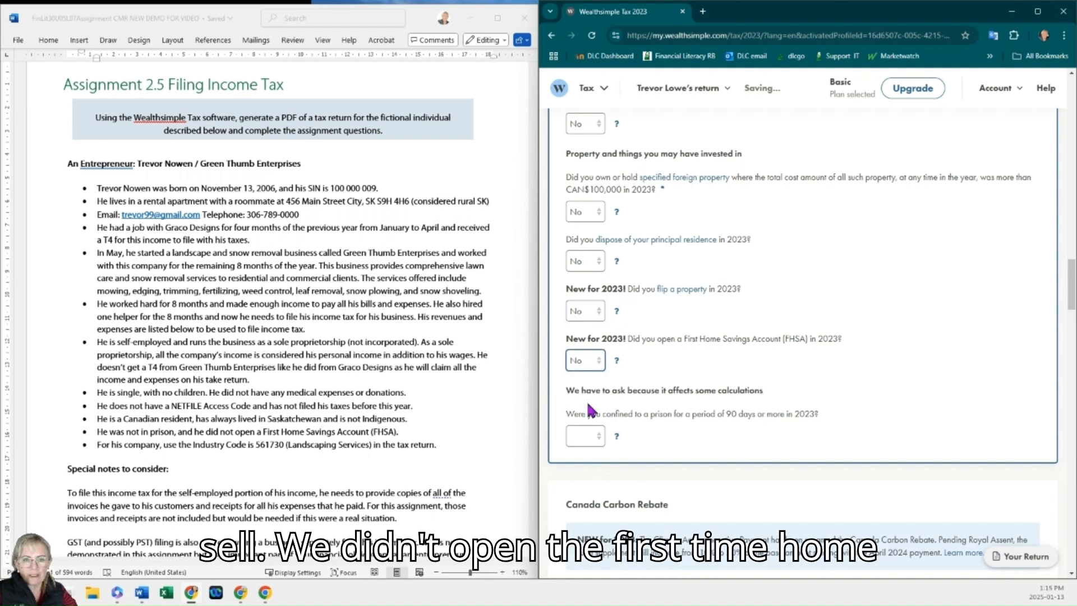
Step: Answer No to being confined to a prison for 90 days or more and Yes to living outside Regina or Saskatoon
scroll(743, 355, down, 2)
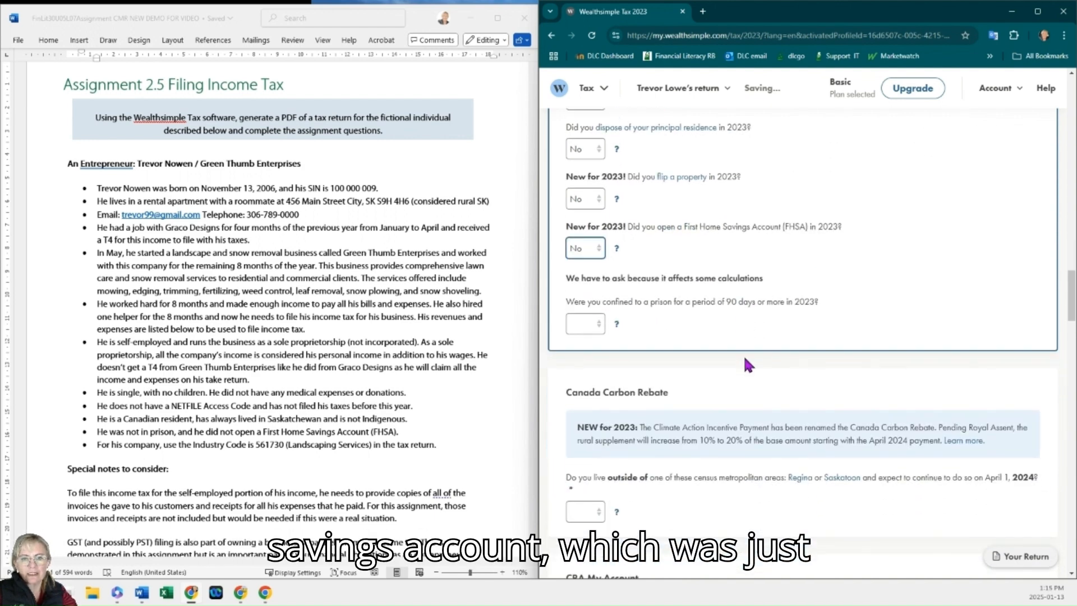
click(584, 333)
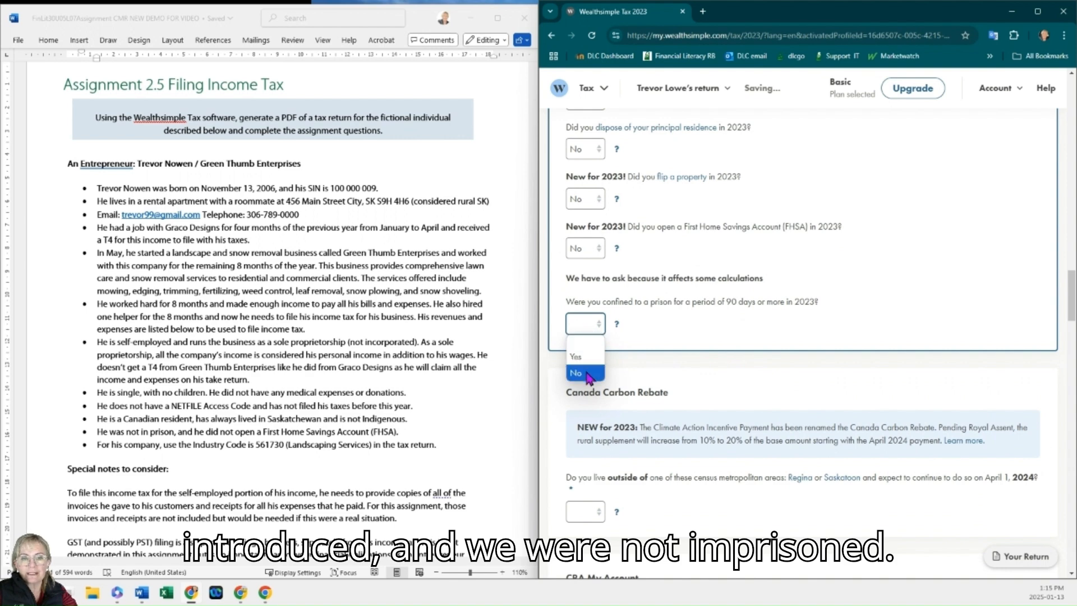
click(589, 375)
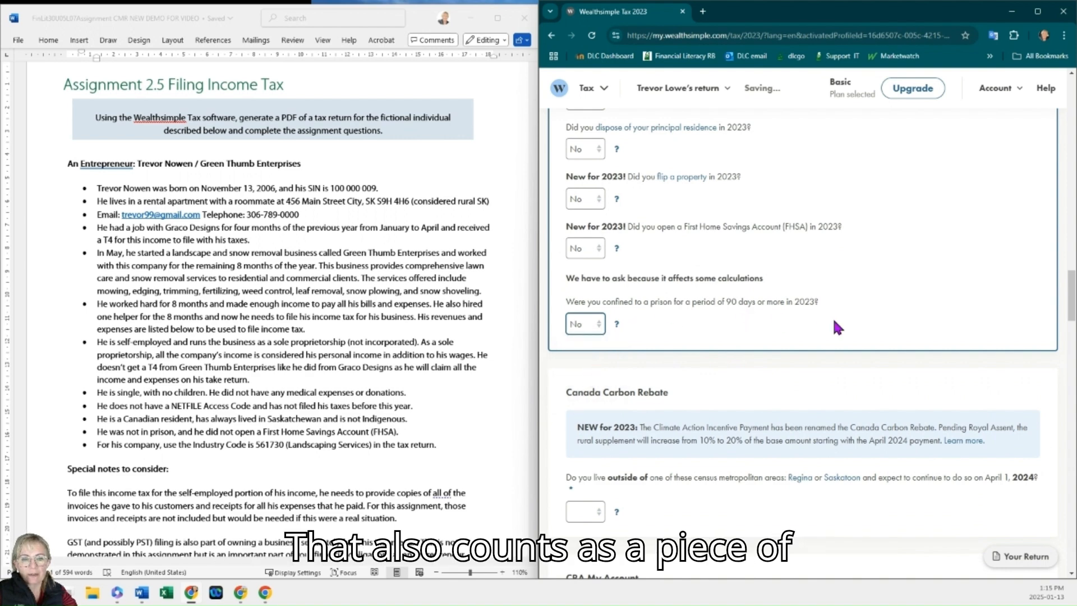
scroll(832, 317, down, 2)
scroll(836, 337, down, 2)
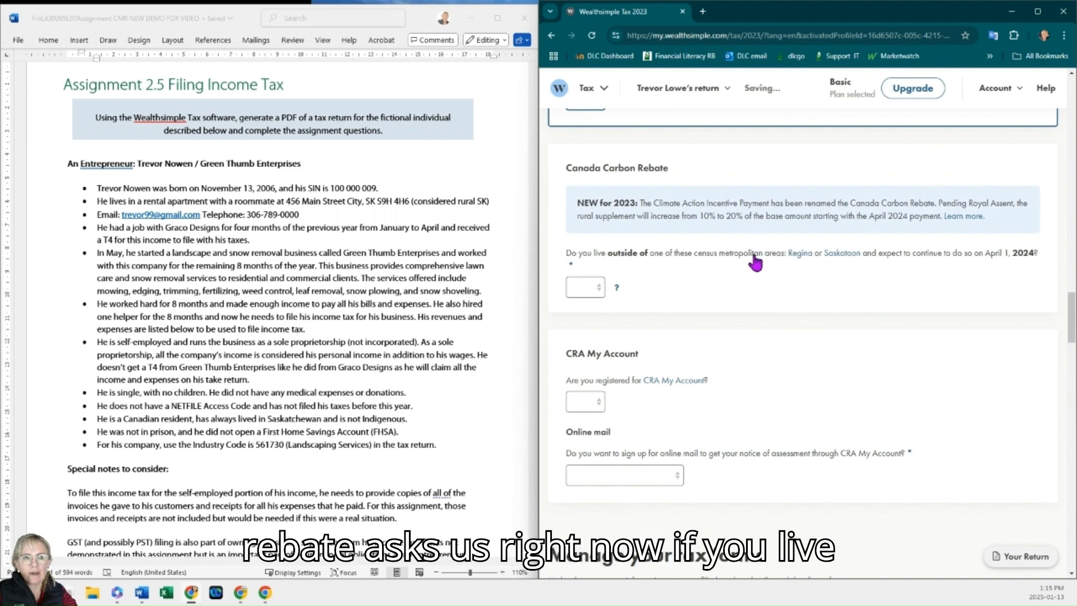
click(585, 287)
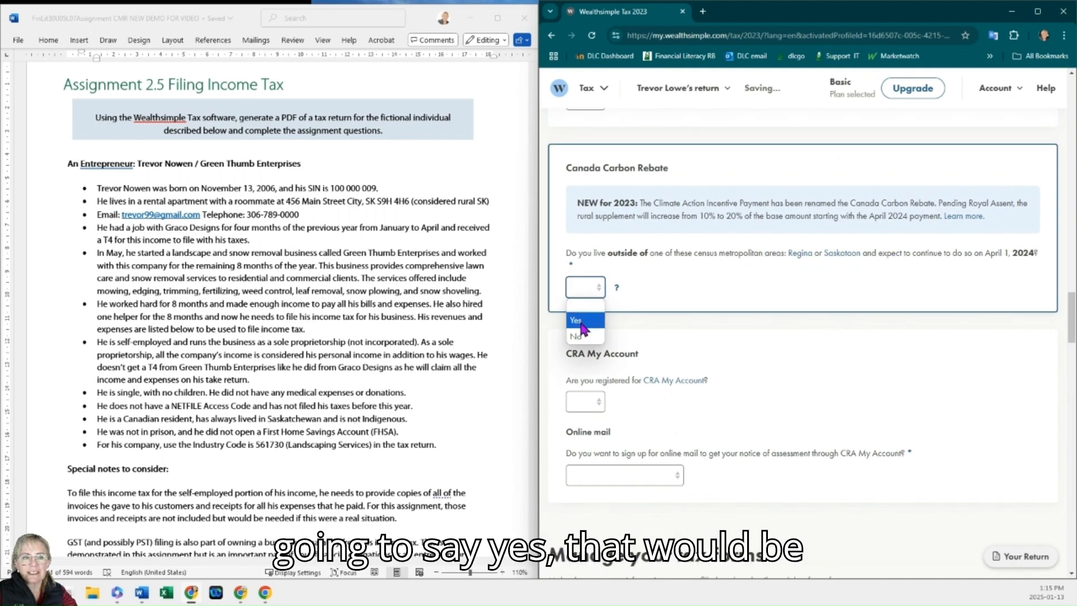
click(578, 318)
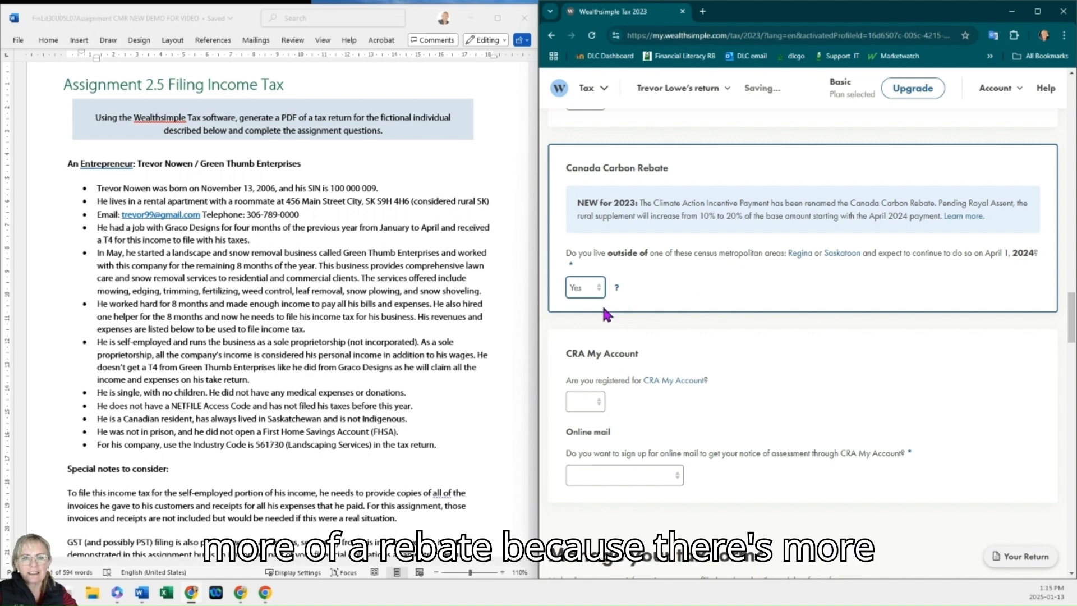
Step: Answer No to being registered for CRA My Account and choose 'No, not yet' for online mail sign-up
scroll(746, 314, down, 1)
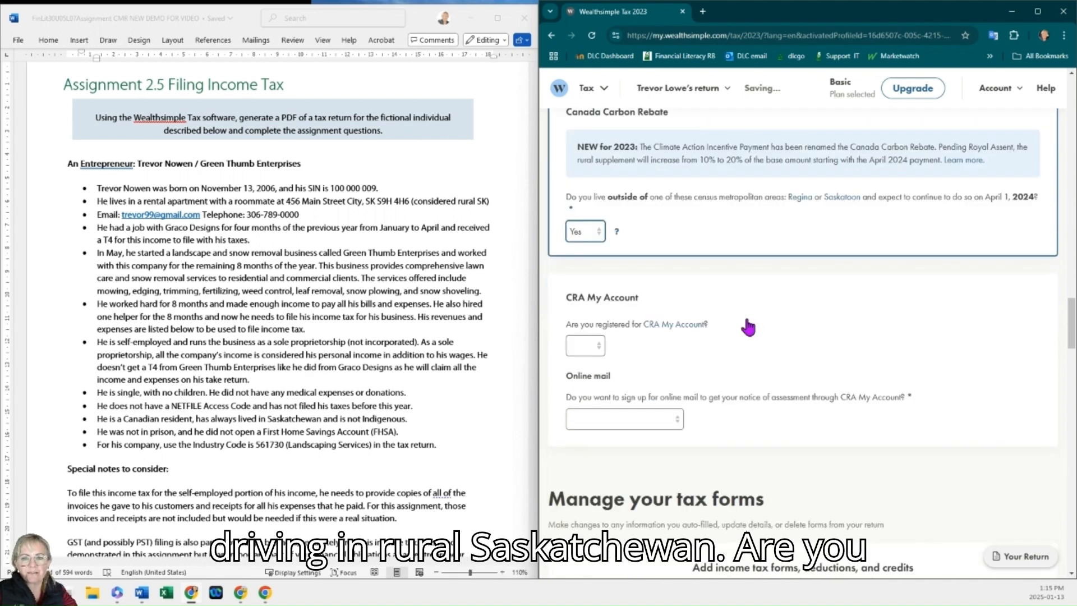
scroll(749, 327, down, 2)
click(585, 234)
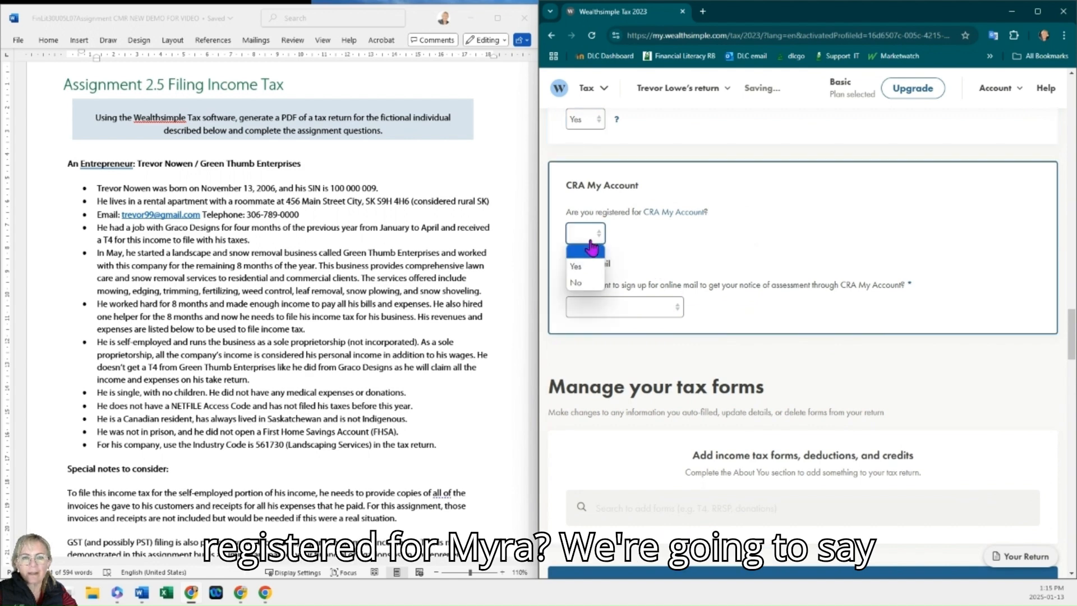
click(584, 283)
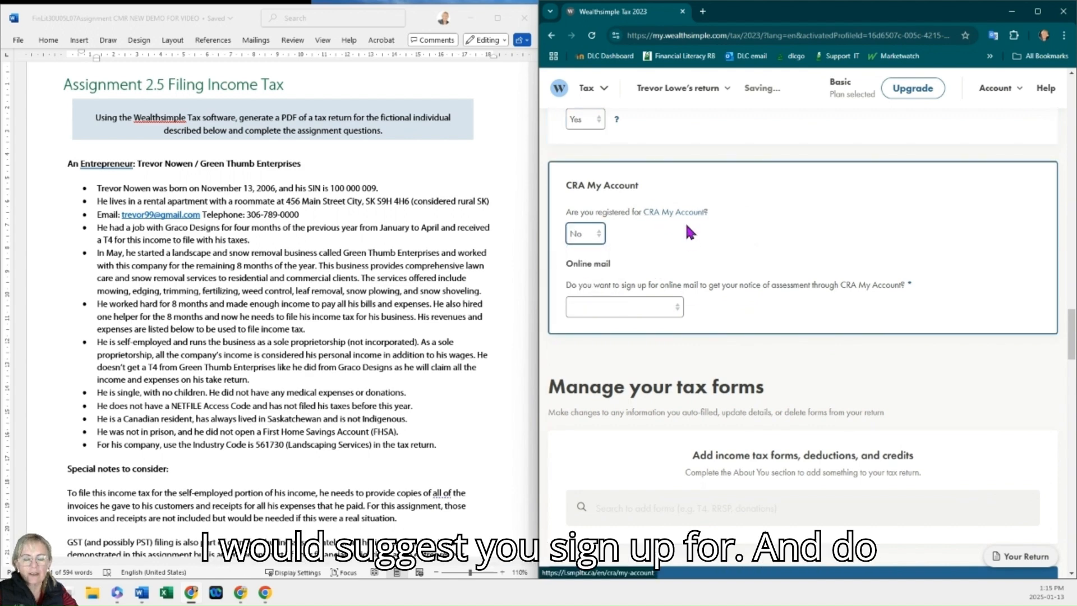
scroll(711, 261, down, 1)
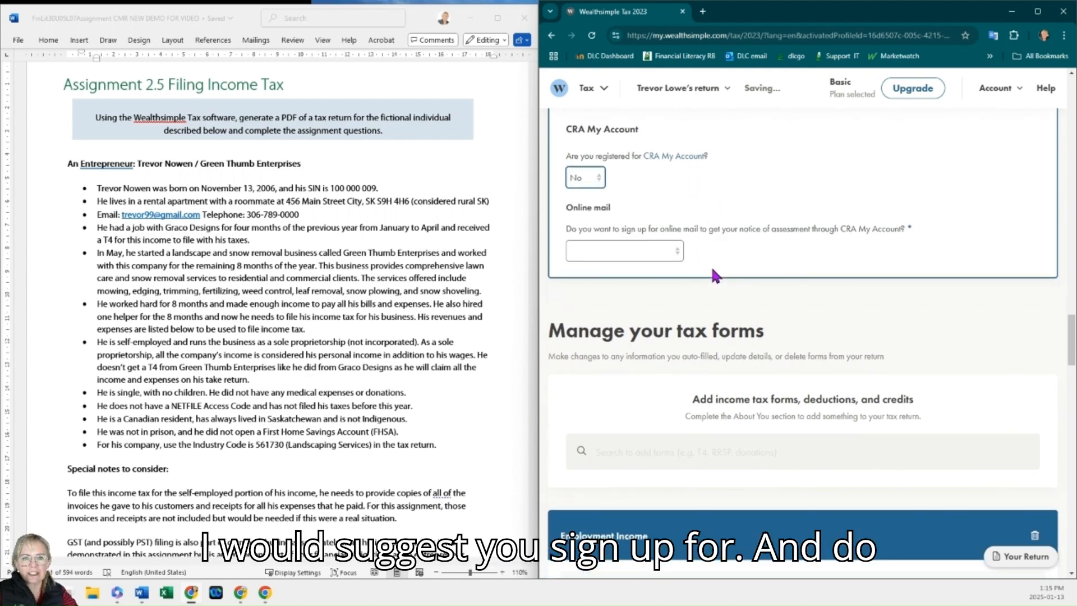
click(662, 255)
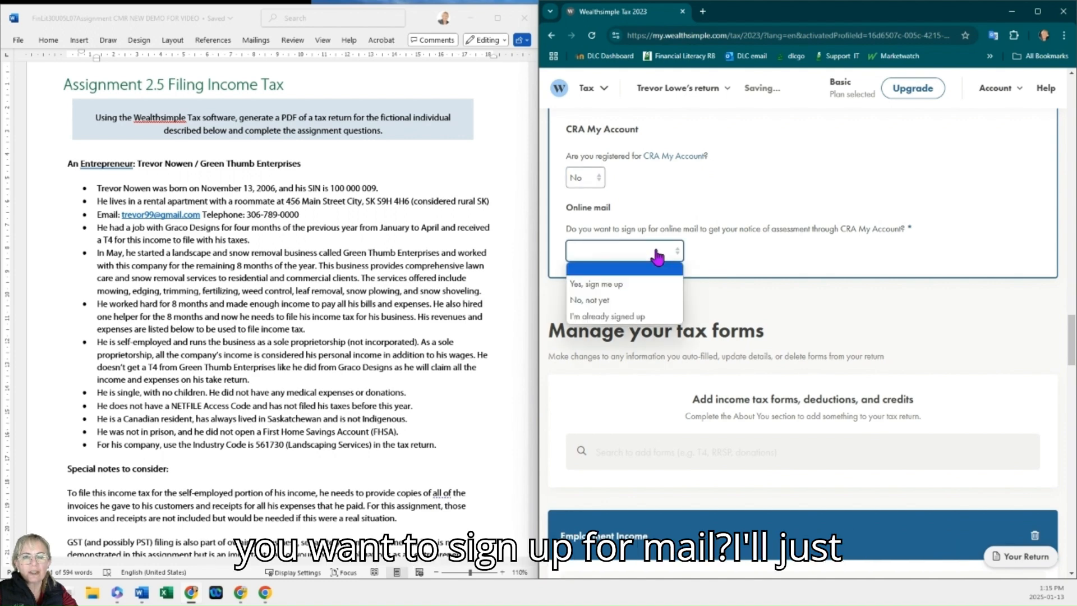
click(620, 301)
Step: Enter Graco Designs as the employer's name on the T4 slip, referring to the assignment's sample T4
scroll(746, 292, down, 3)
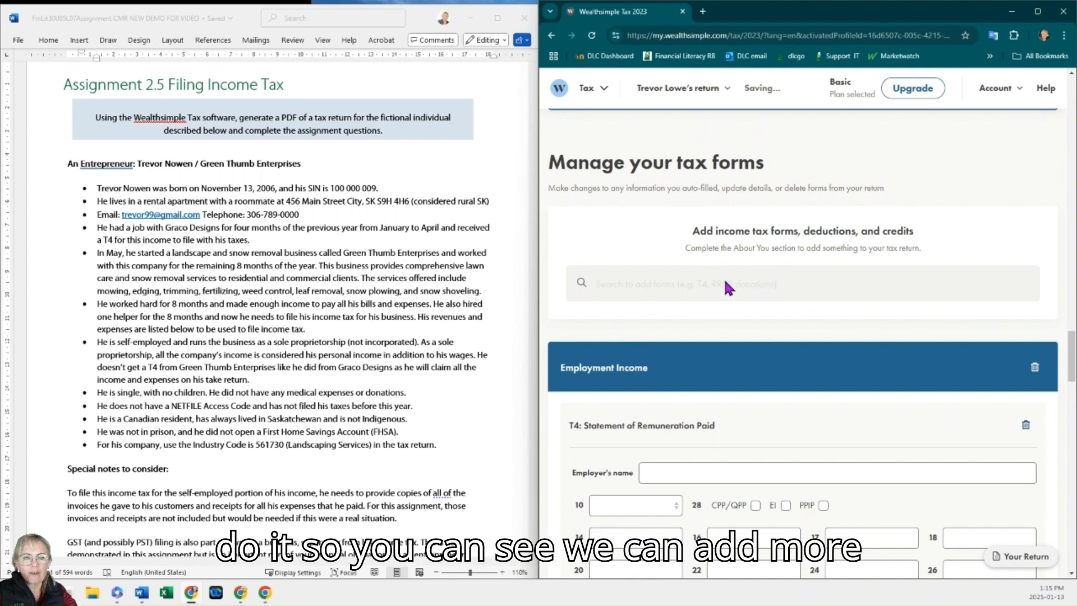
scroll(788, 272, down, 4)
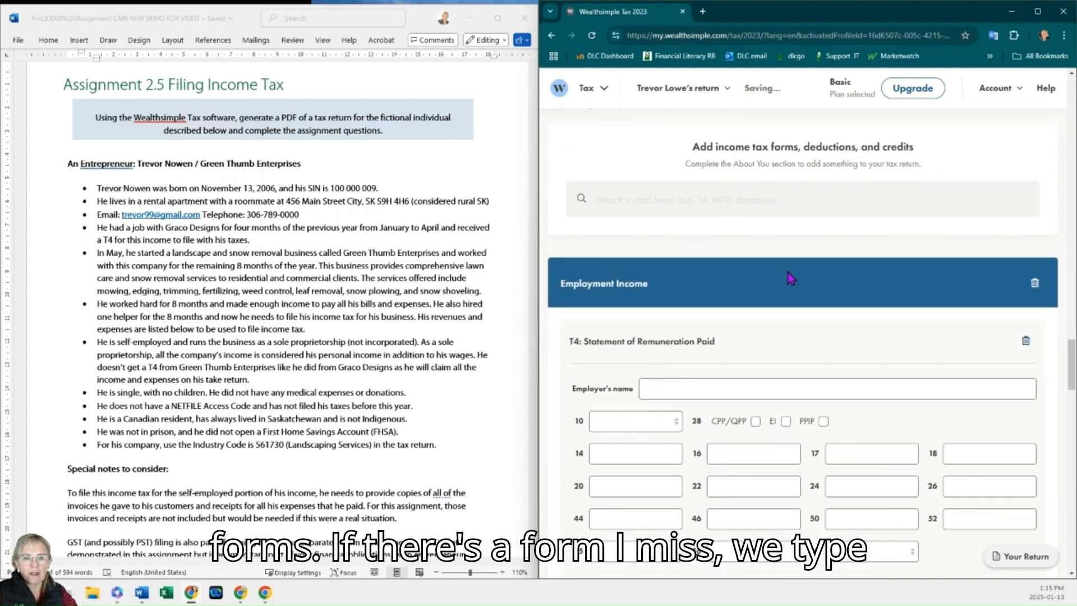
scroll(368, 303, down, 15)
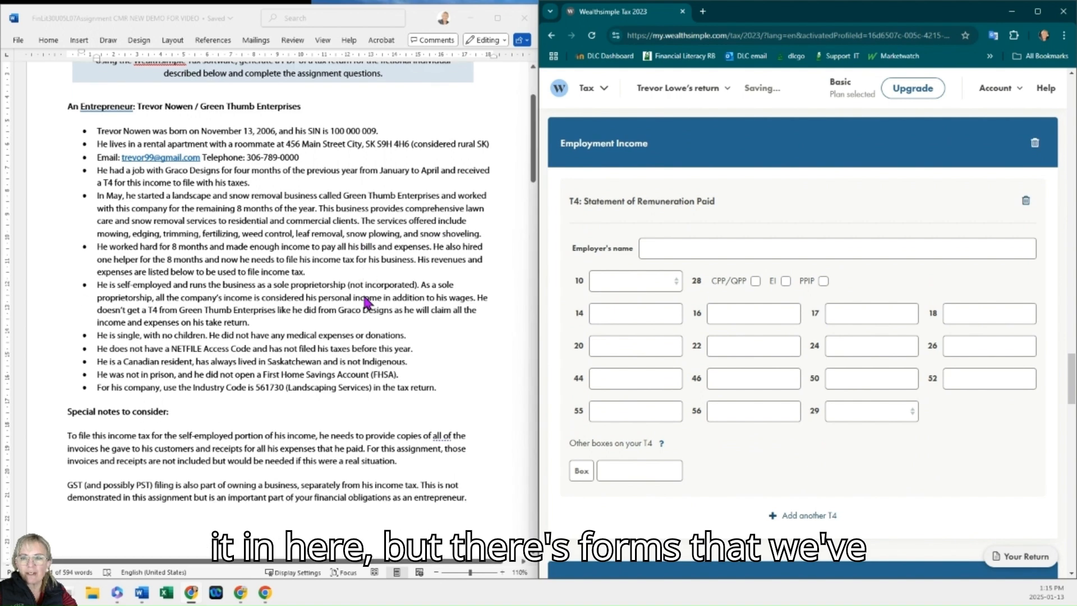
scroll(368, 305, down, 10)
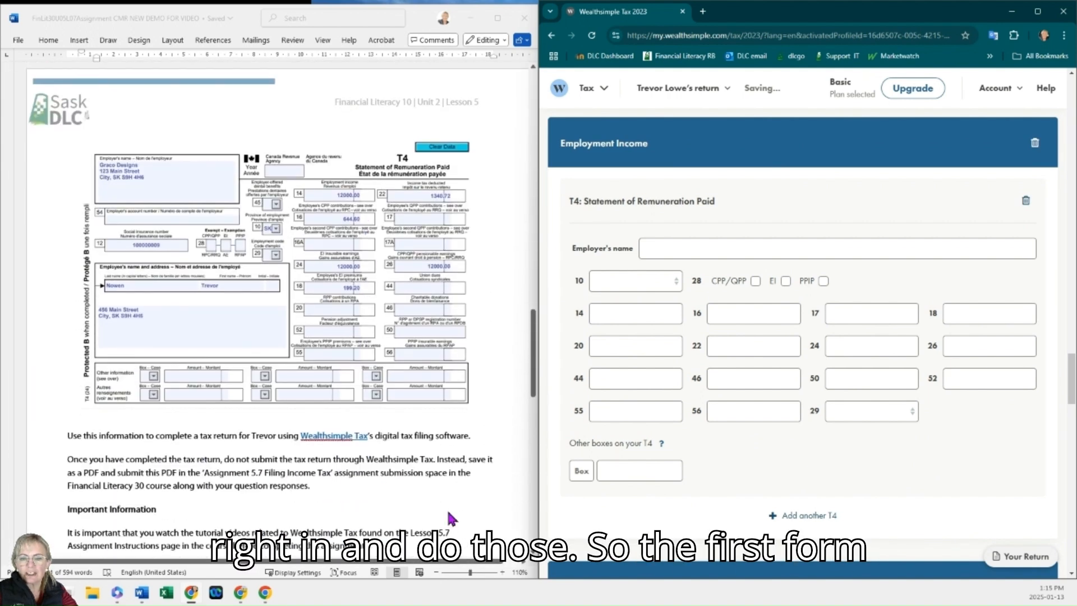
click(499, 567)
click(502, 572)
click(502, 572)
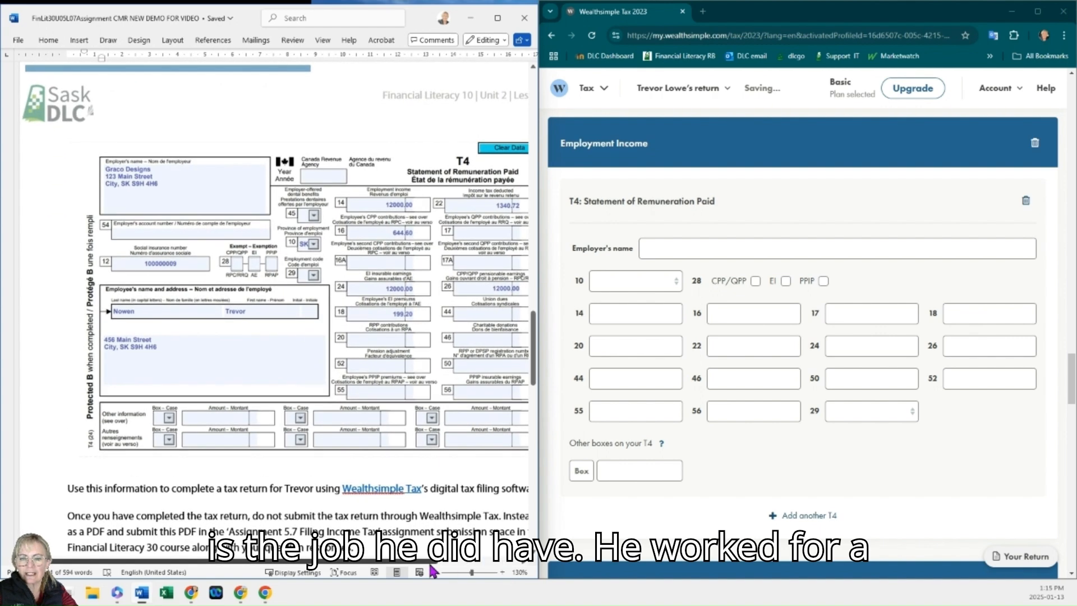
drag(432, 562, 470, 562)
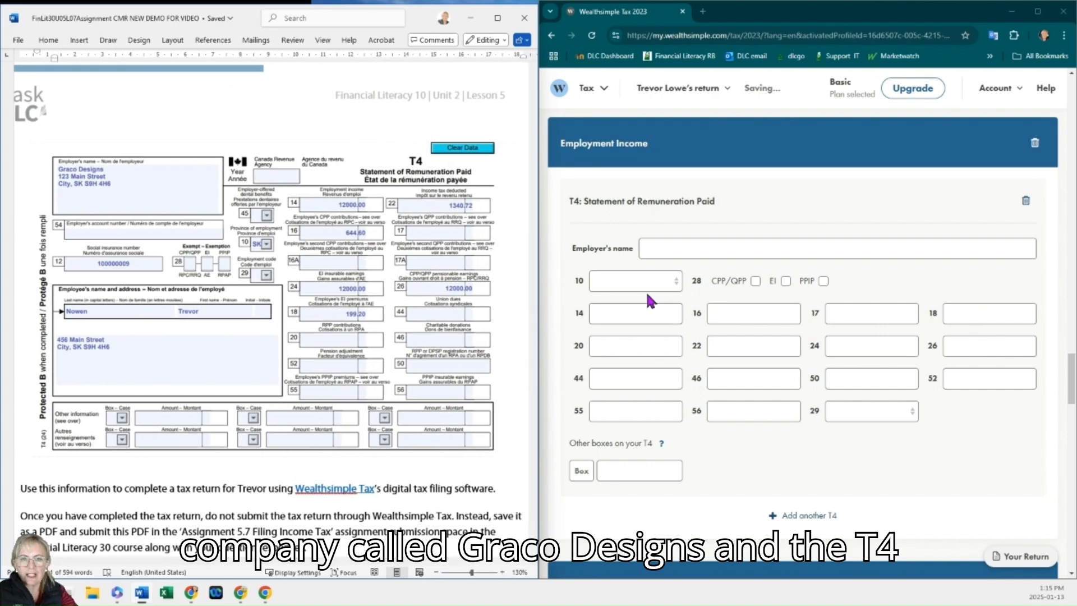
click(654, 248)
text(gRAC)
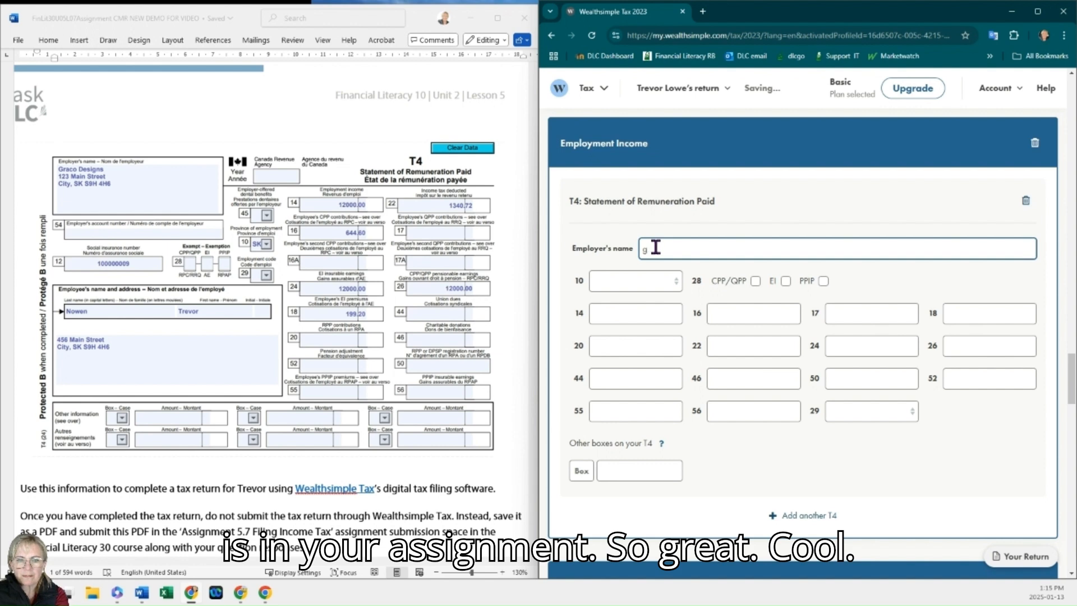
key(BackSpace)
text(Graco Designs)
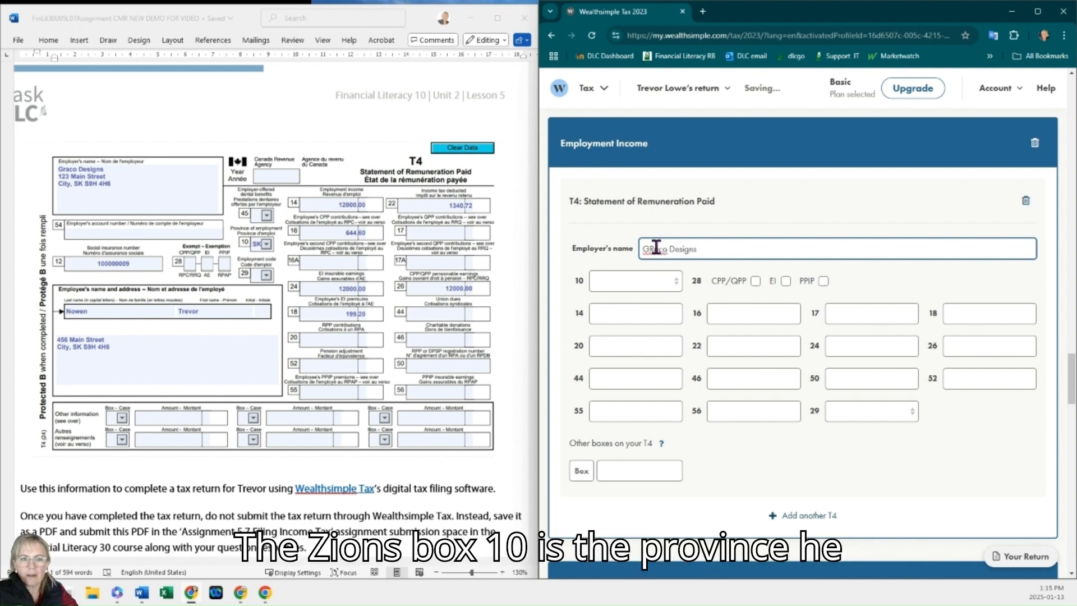
Step: Set the T4 box 10 province to SK and box 14 employment income to 12,000
click(650, 283)
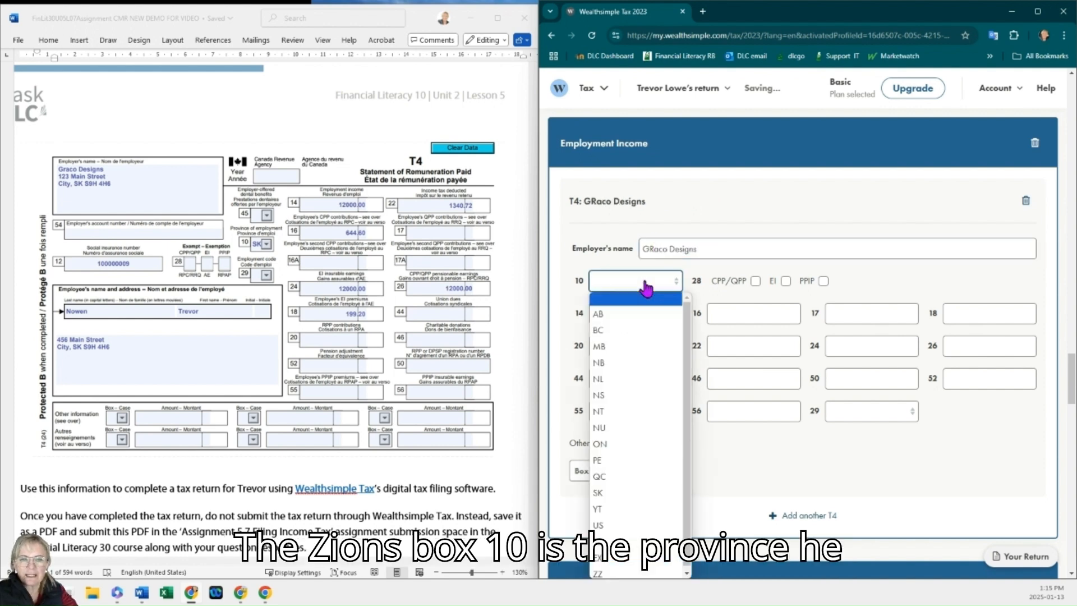
click(614, 493)
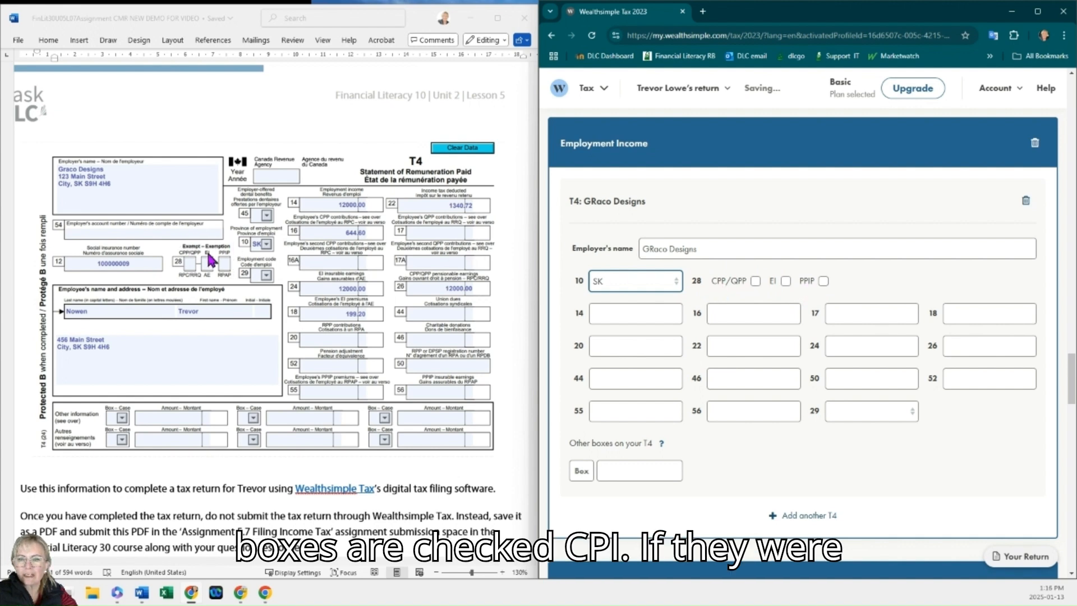
click(618, 312)
text(12)
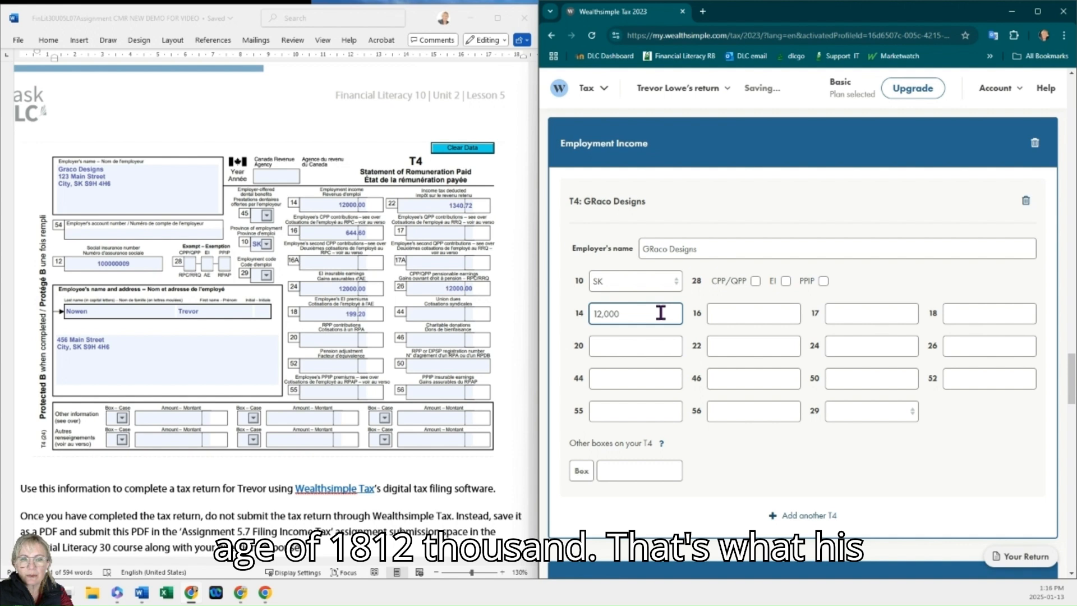
Step: Enter 644.60 in T4 box 16 and 199.20 in box 18
key(Tab)
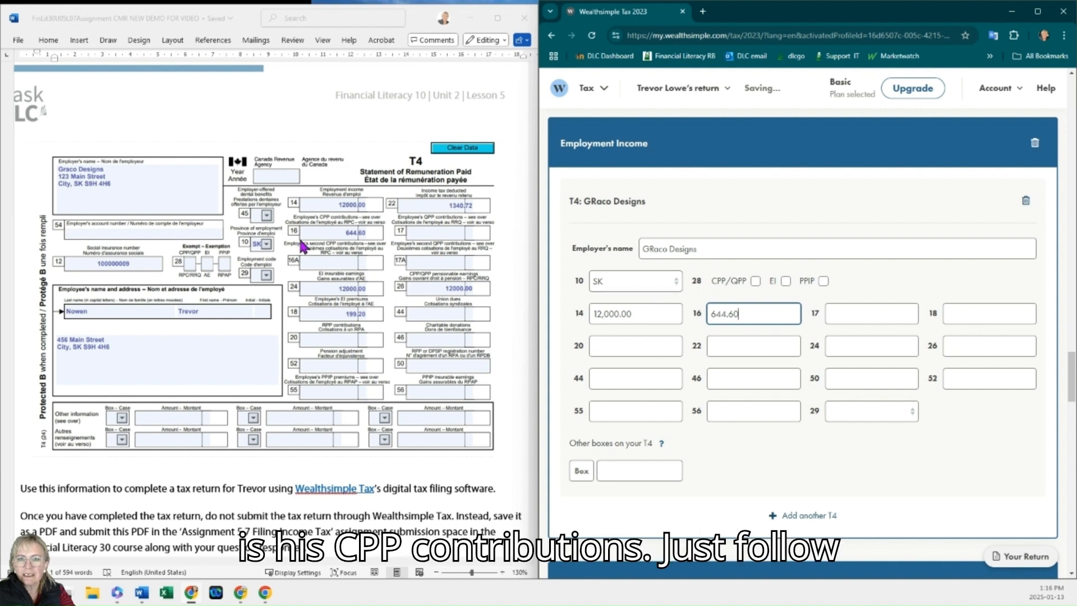
key(Tab)
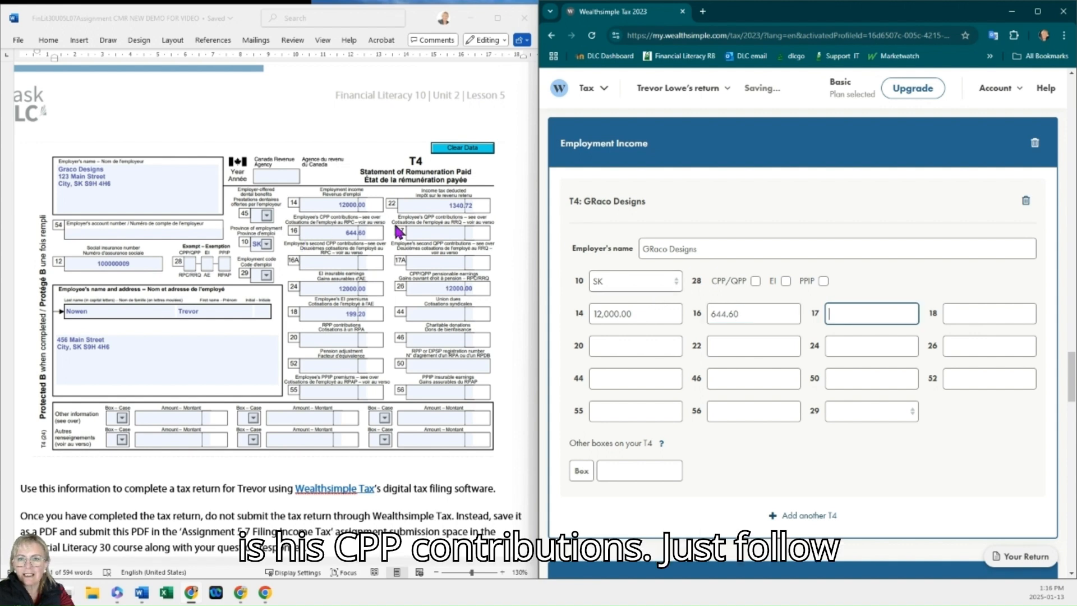
key(Tab)
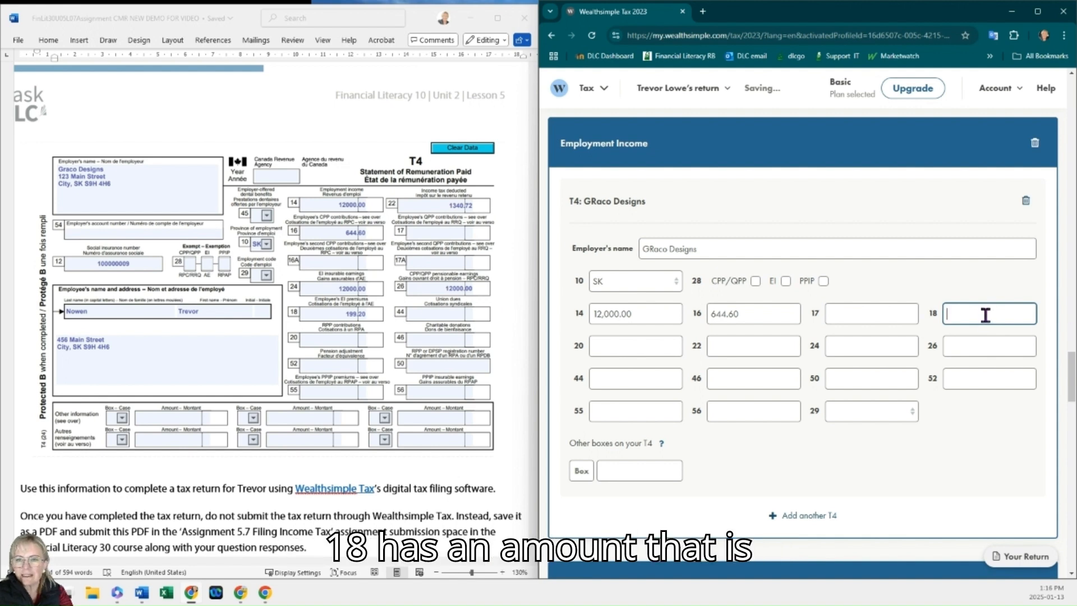
text(199.20)
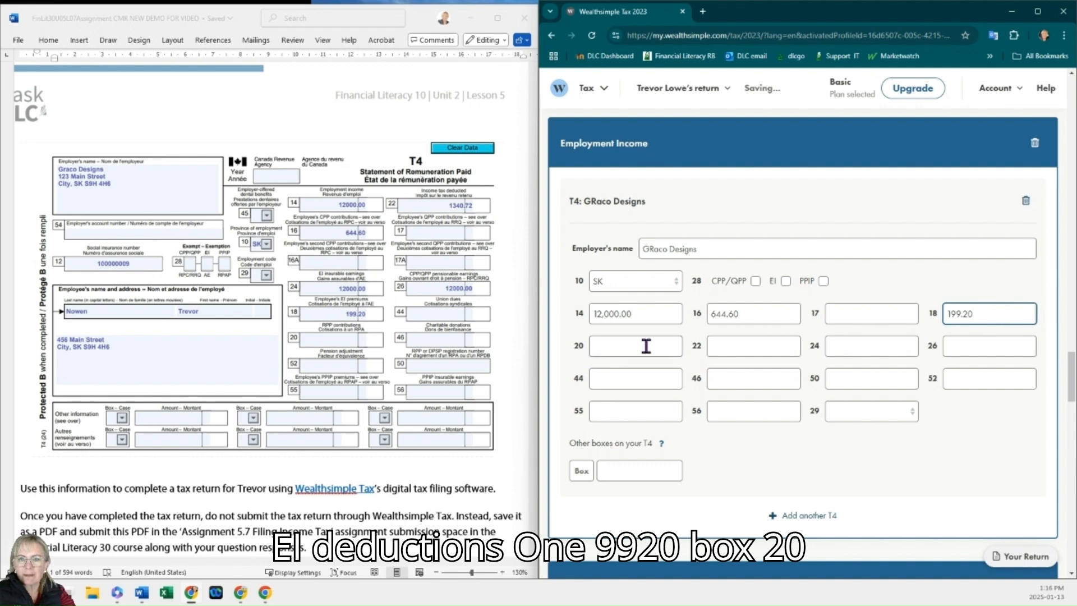
Step: Enter 1,340.72 in T4 box 22 and 12,000 in boxes 24 and 26
click(716, 346)
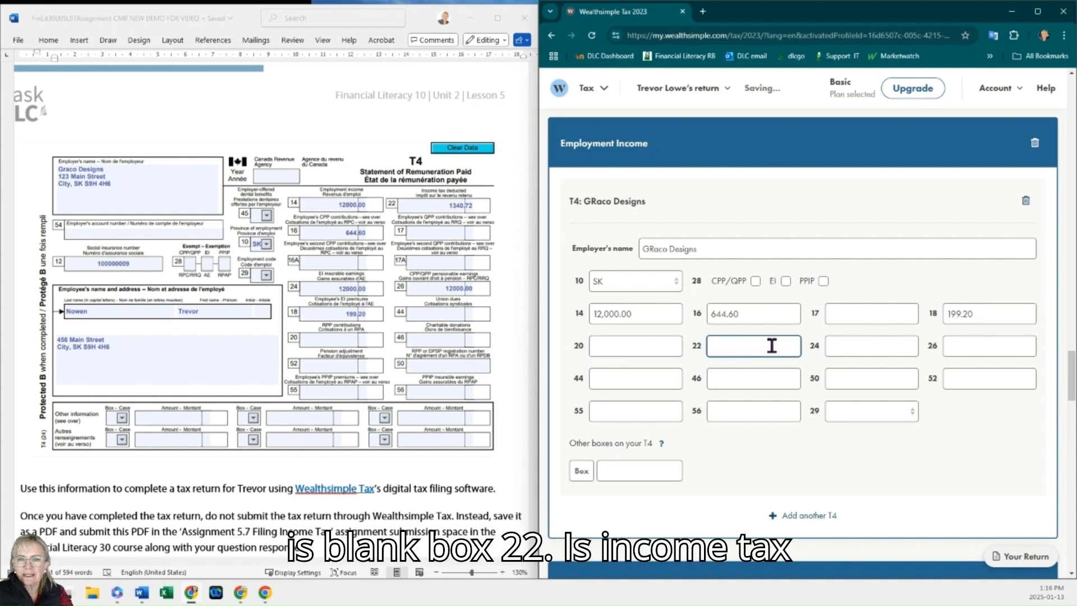
text(1,340.72)
key(Tab)
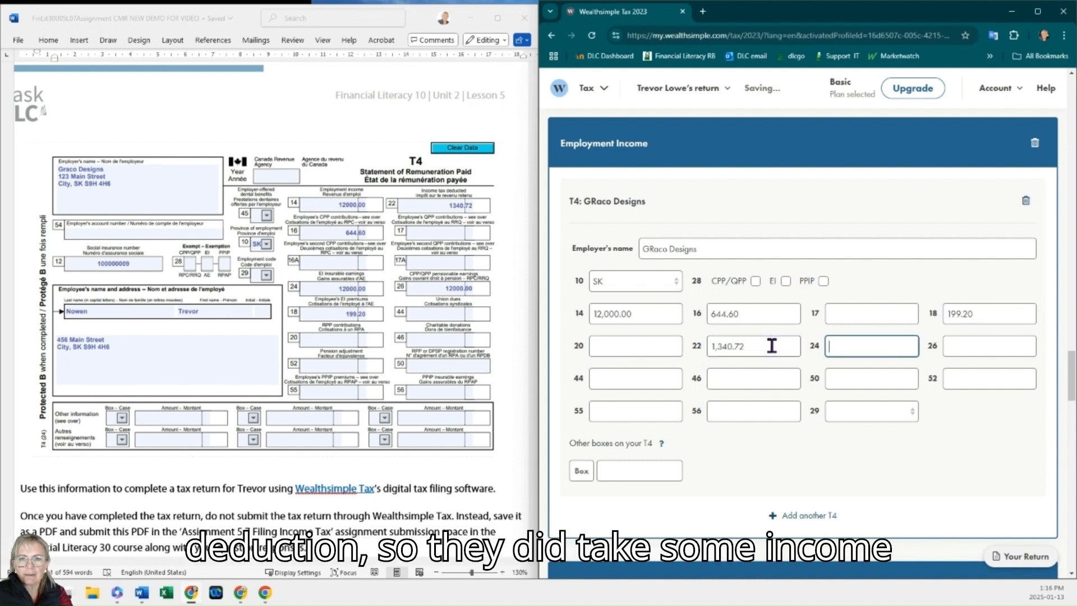
key(Tab)
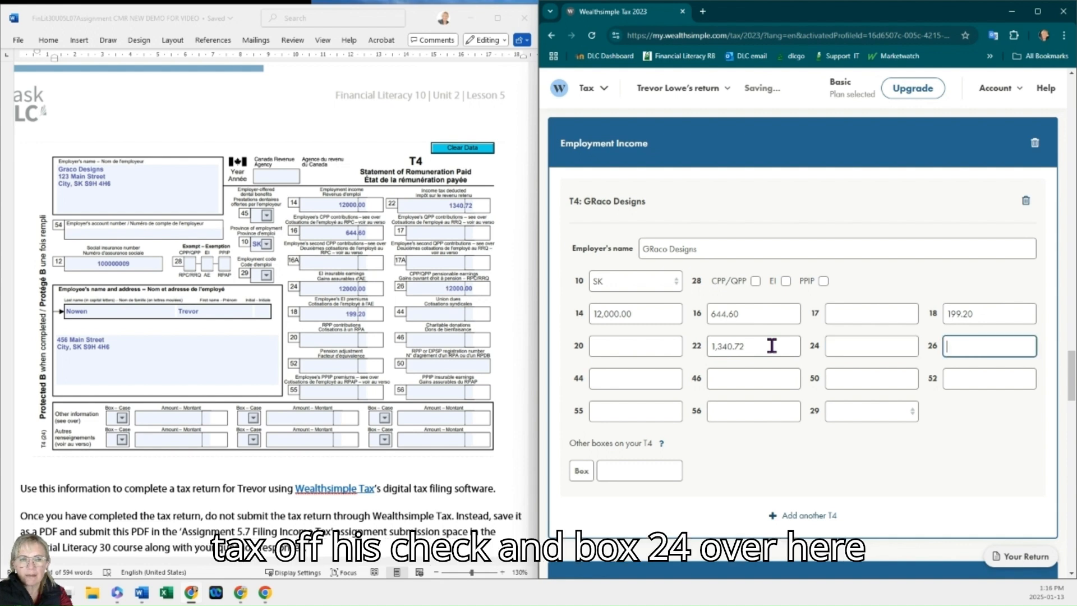
click(845, 342)
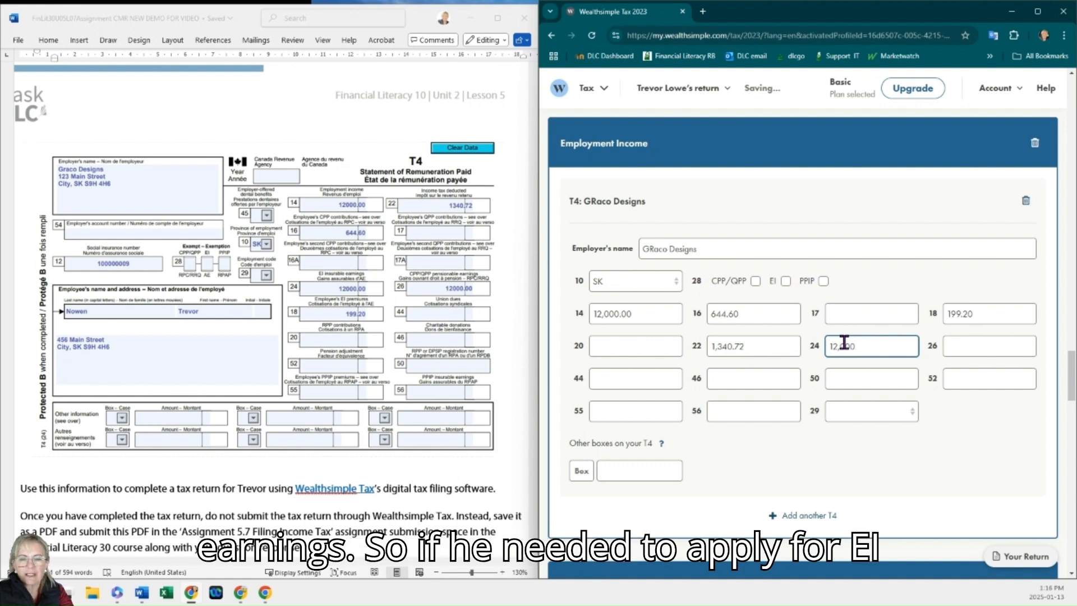
key(Tab)
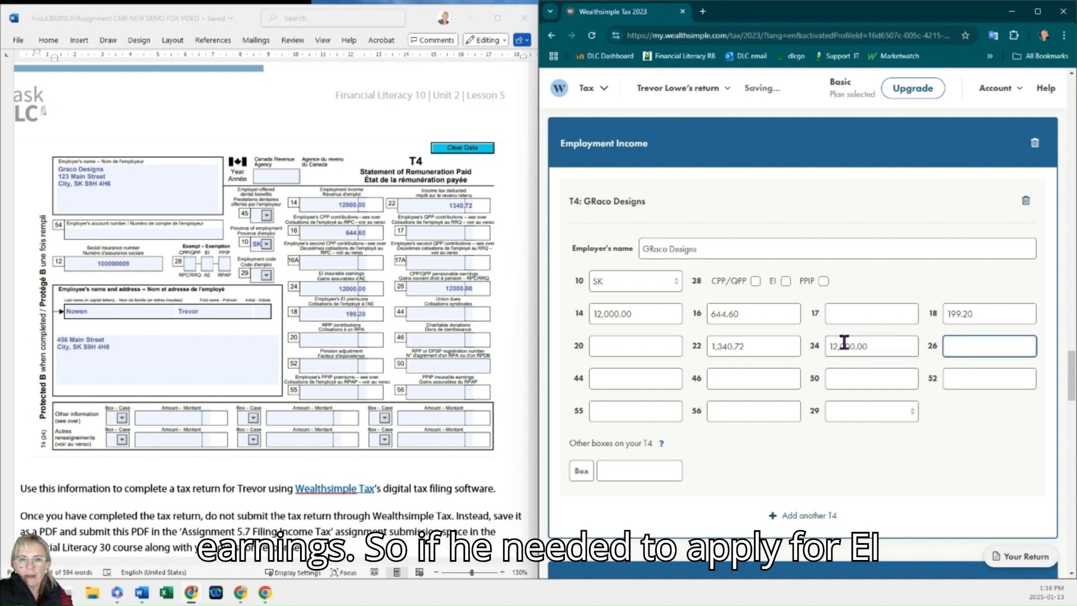
text(12,000)
key(Tab)
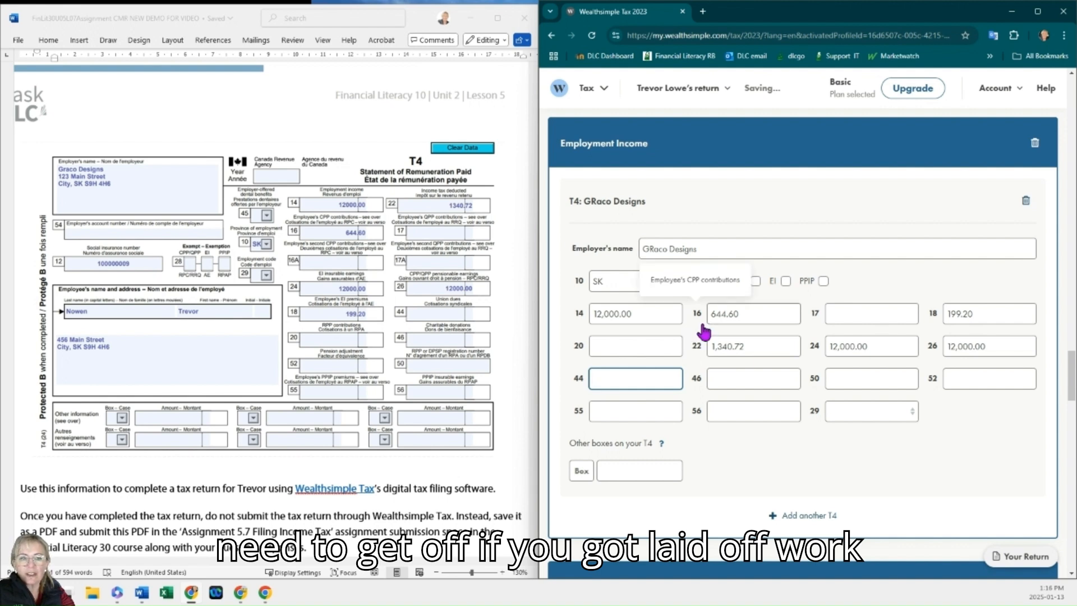
Step: Correct the T4 employer's name capitalization to Graco Designs
click(649, 248)
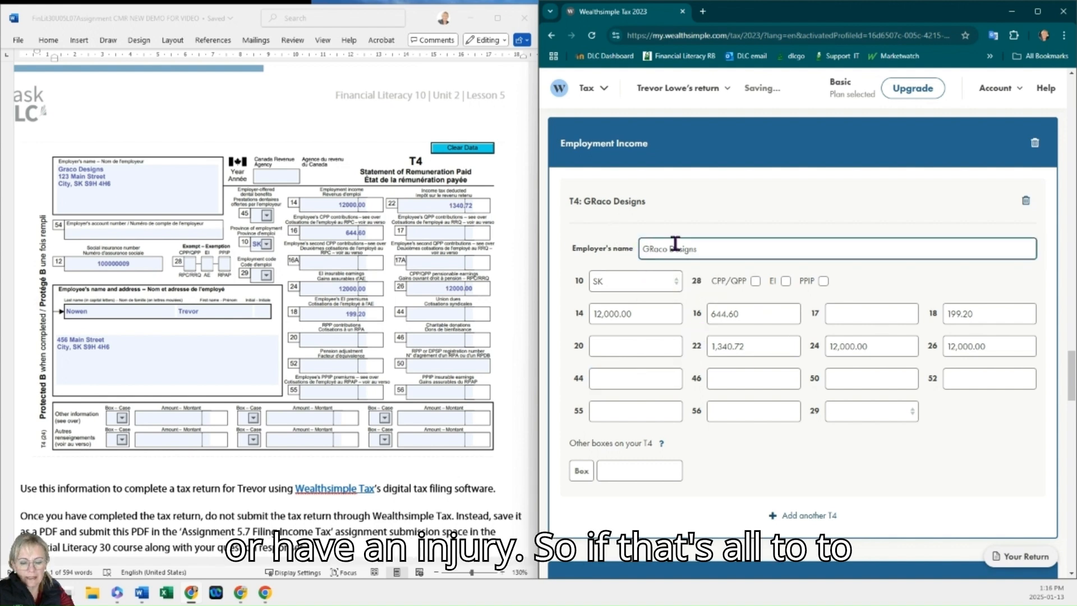
key(BackSpace)
text(r)
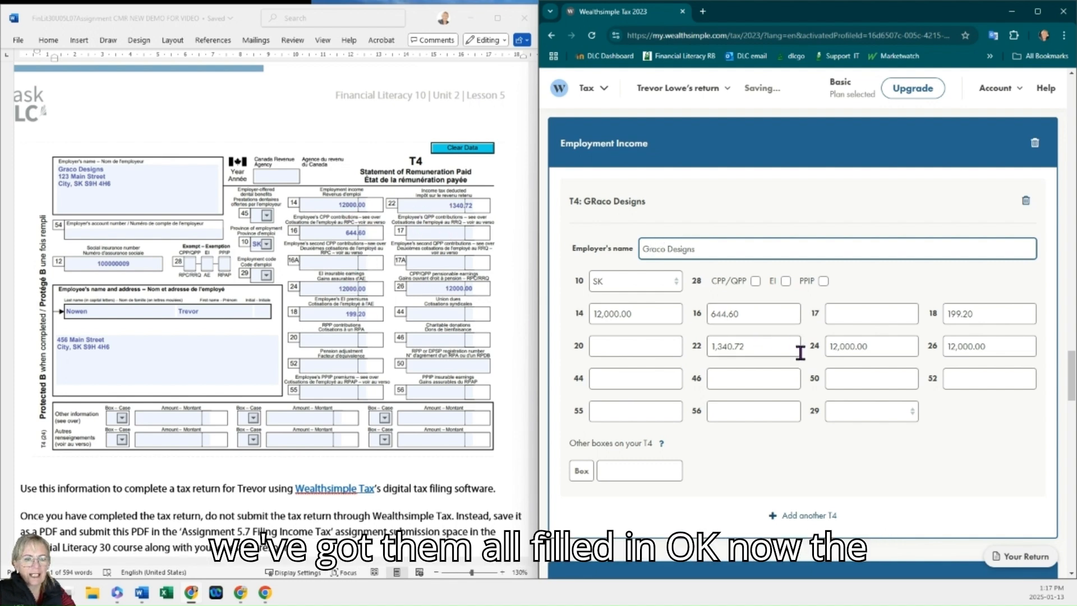
scroll(729, 385, down, 1)
scroll(446, 376, down, 1)
scroll(700, 362, down, 6)
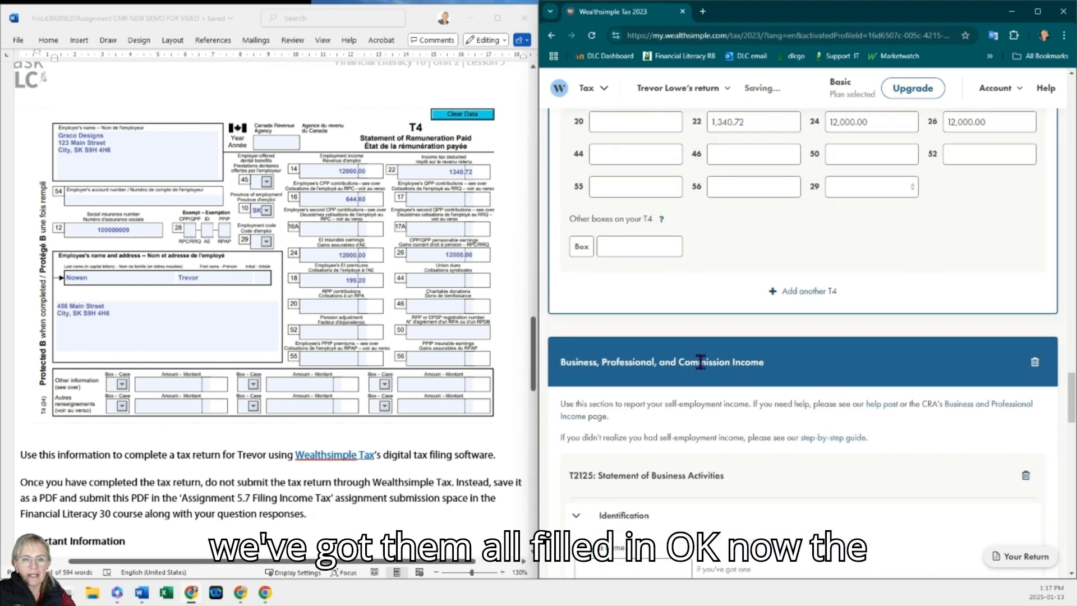
Step: Enter Green Thumb Enterprises as the business name in the T2125 identification section
scroll(389, 311, up, 10)
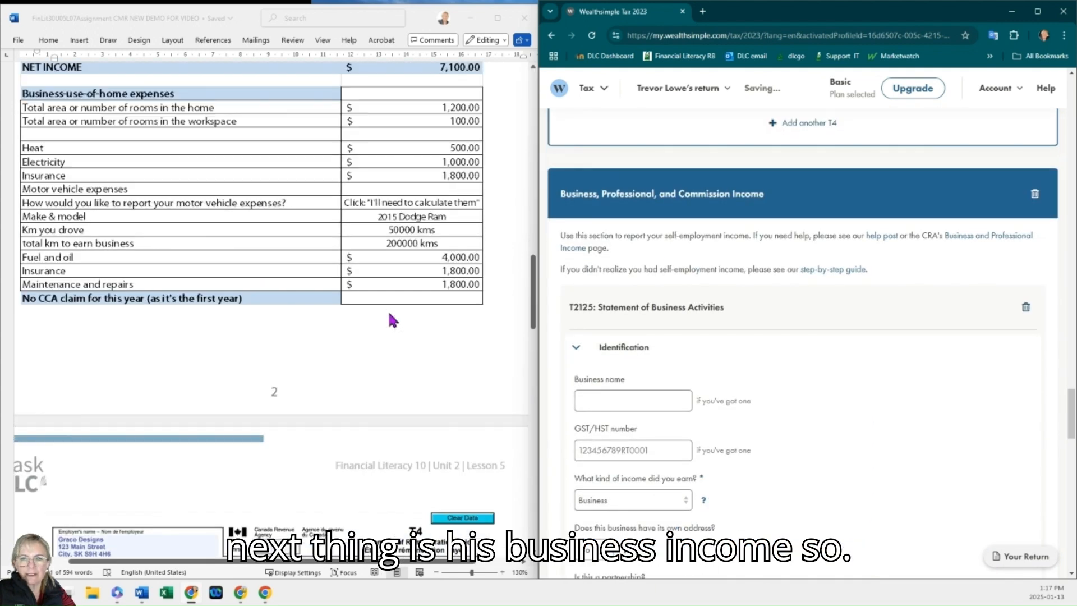
scroll(391, 318, up, 3)
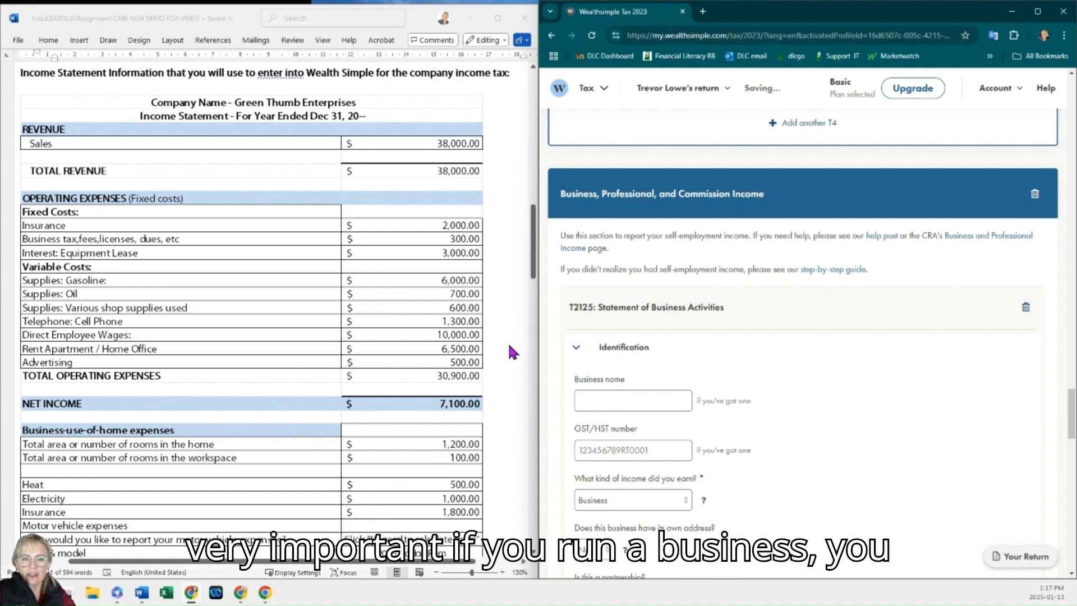
click(656, 398)
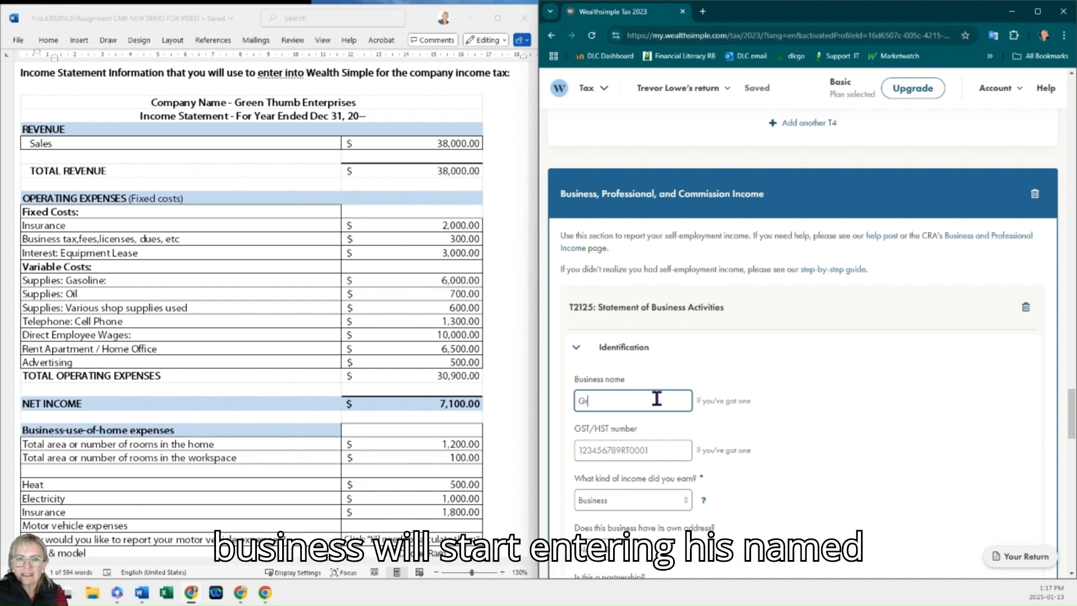
text(en Thumb)
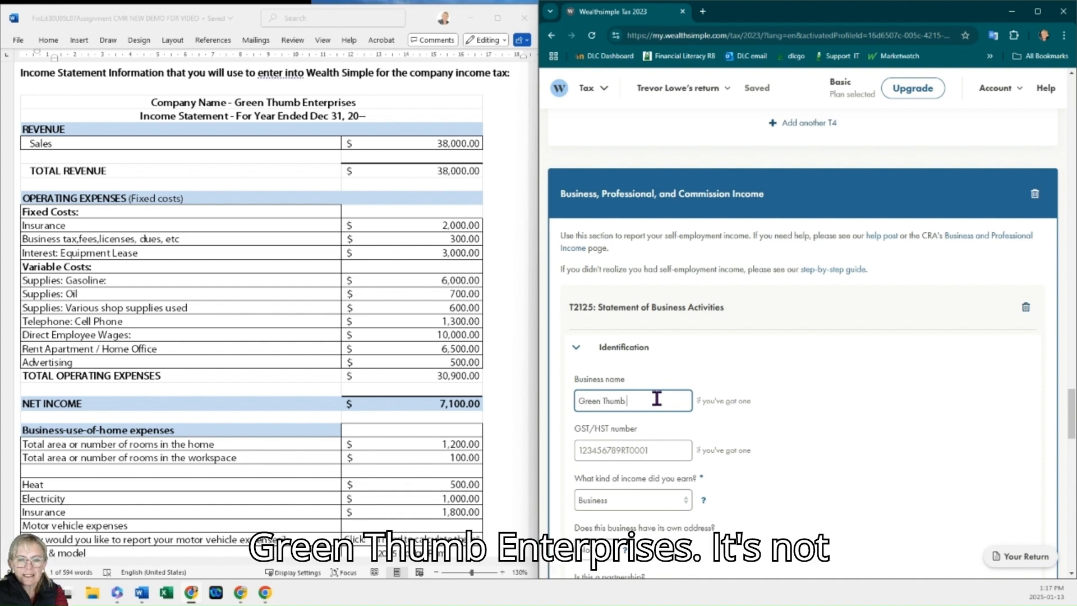
text( Ente)
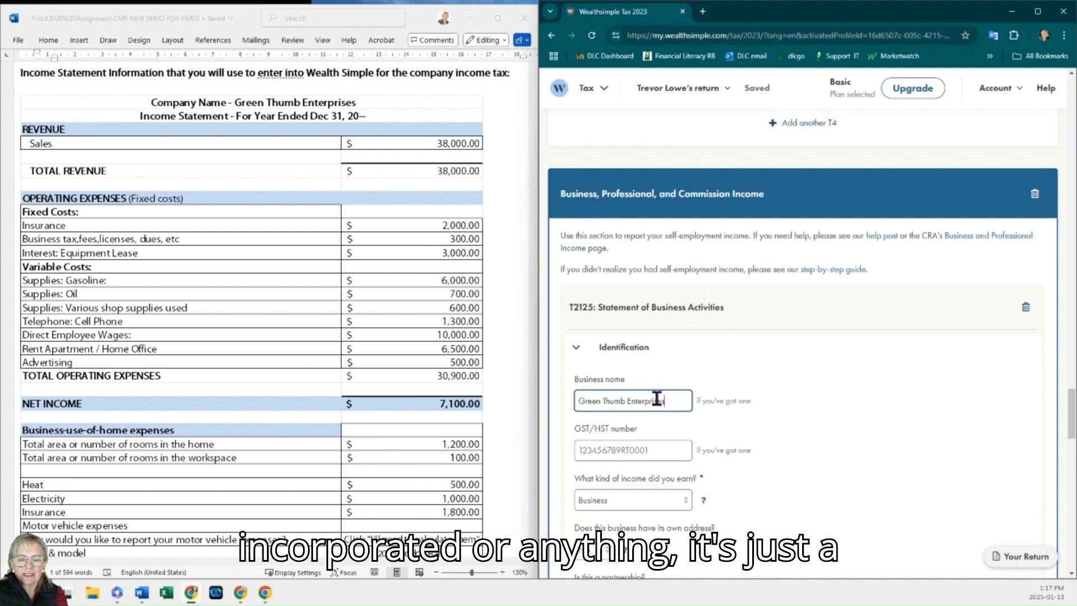
text(rprises)
Step: Examine the GST/HST number field against the assignment's special notes about GST filing
scroll(660, 395, down, 1)
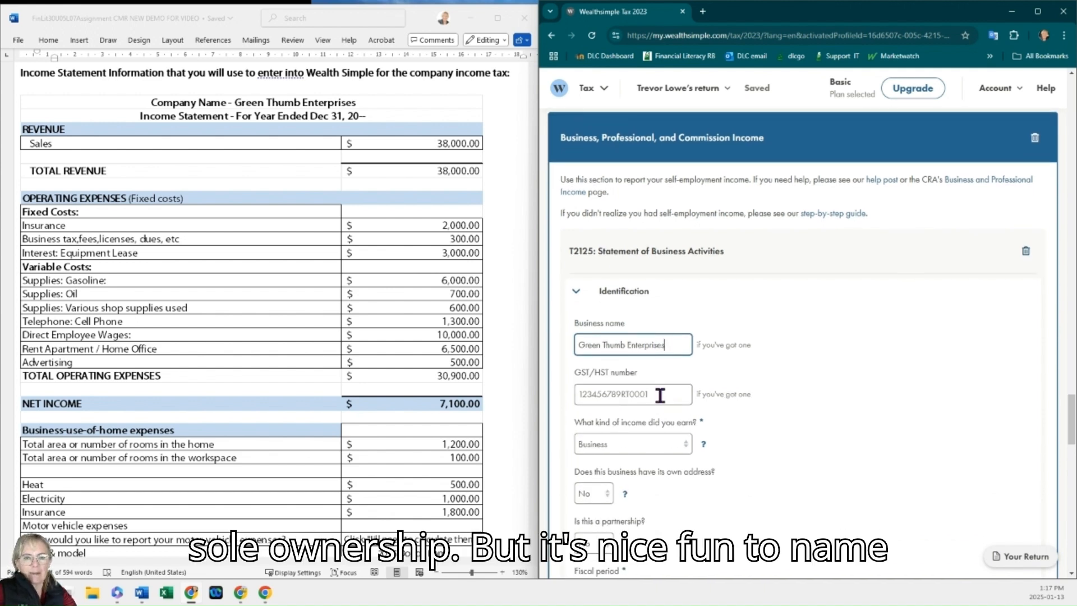
scroll(660, 396, down, 1)
click(655, 332)
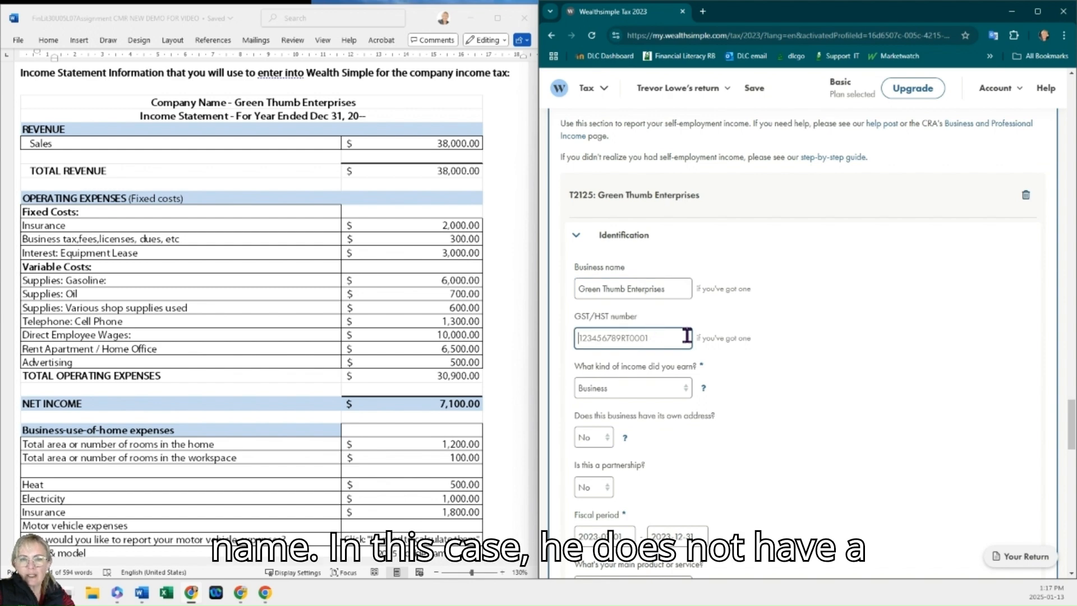
scroll(354, 328, up, 7)
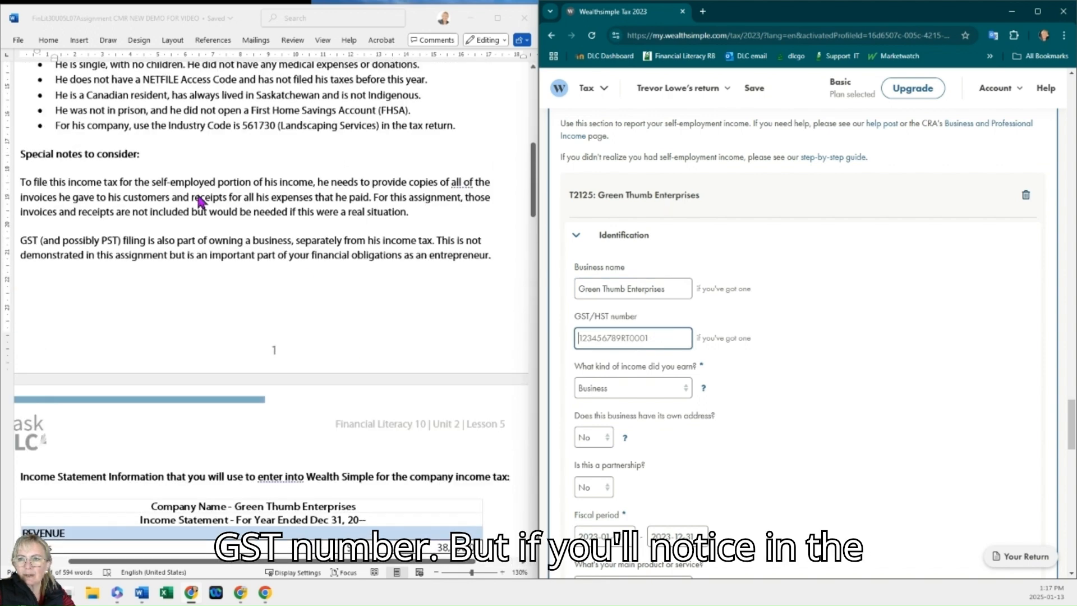
click(127, 253)
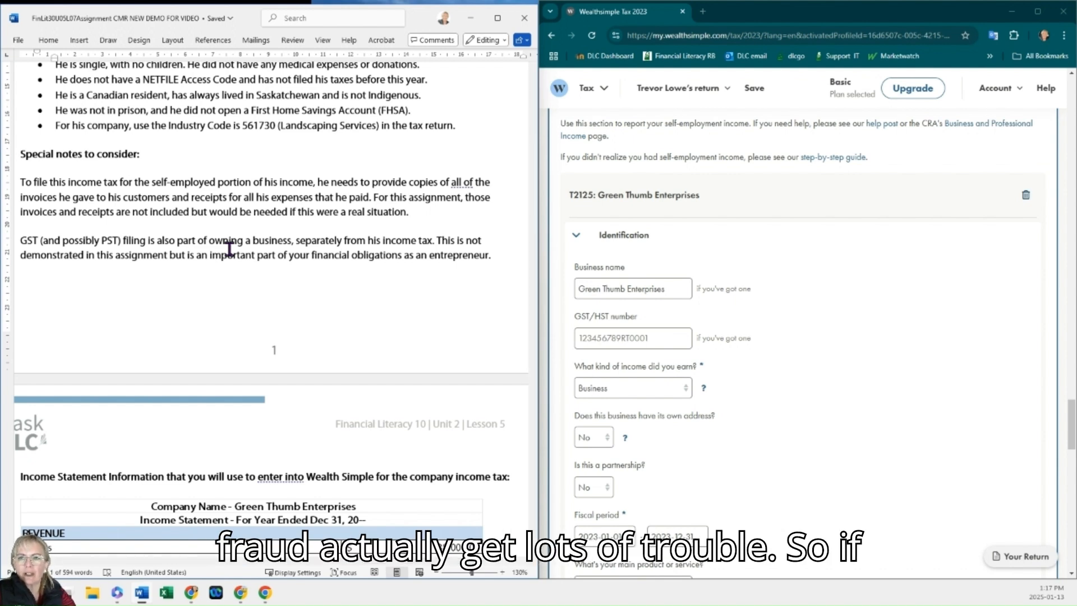
click(625, 344)
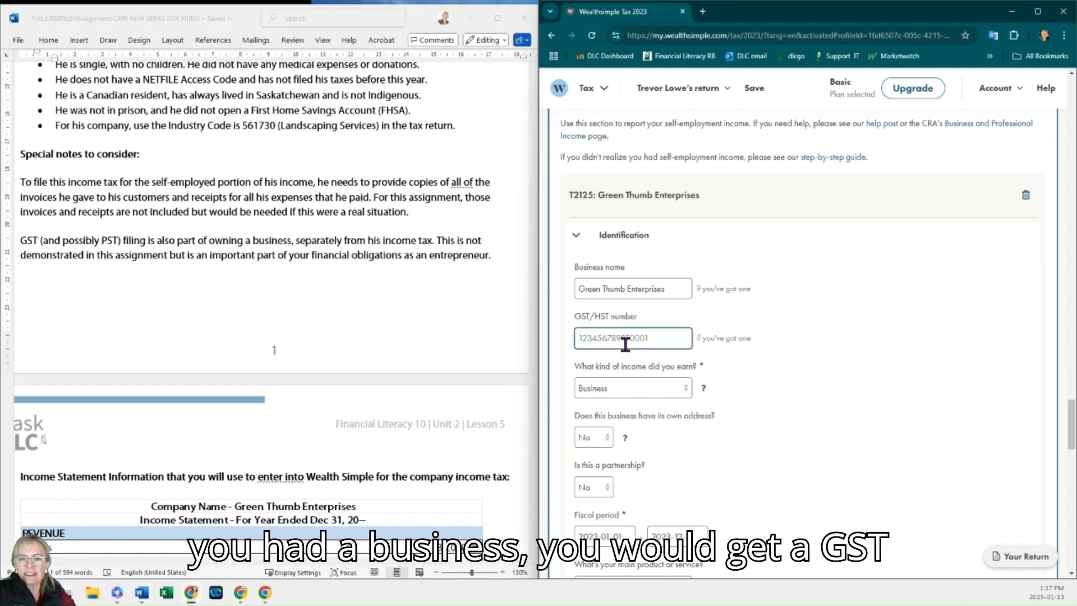
Step: Select Business as the kind of income earned
scroll(639, 336, down, 3)
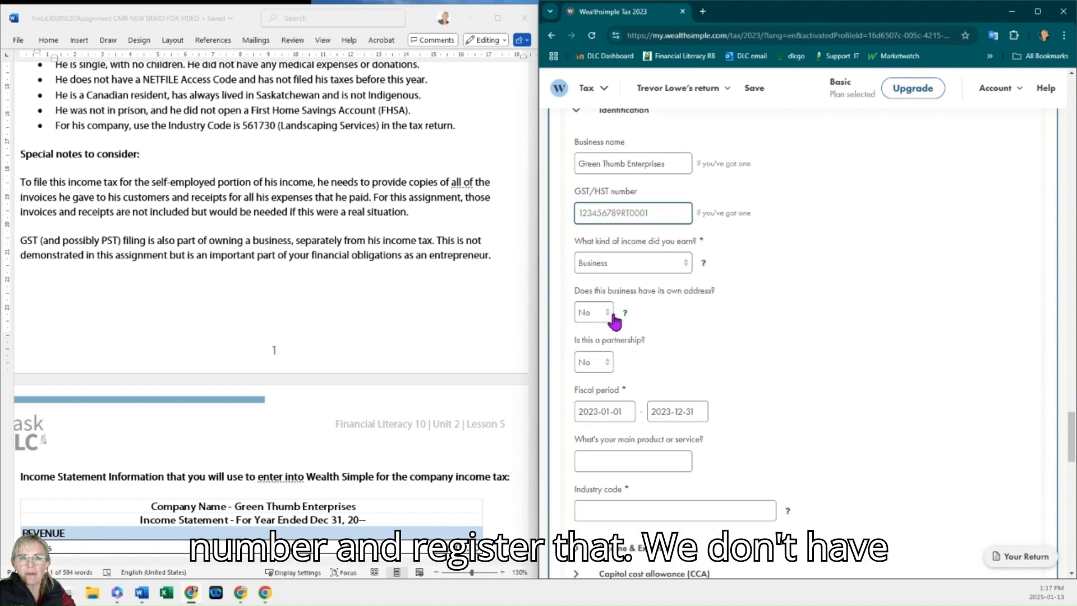
scroll(330, 310, down, 5)
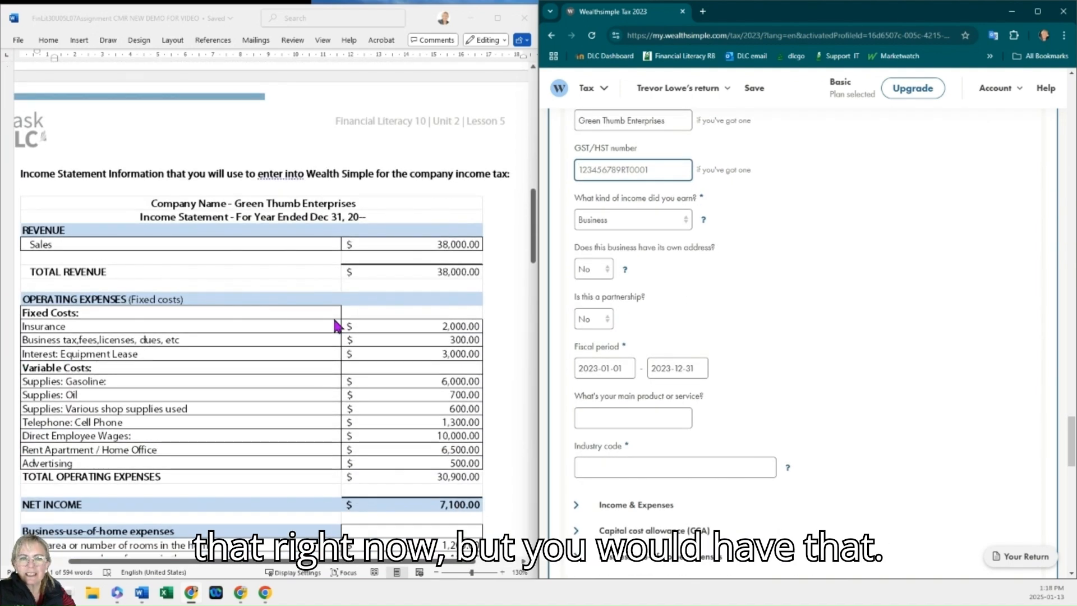
scroll(334, 325, down, 1)
click(631, 221)
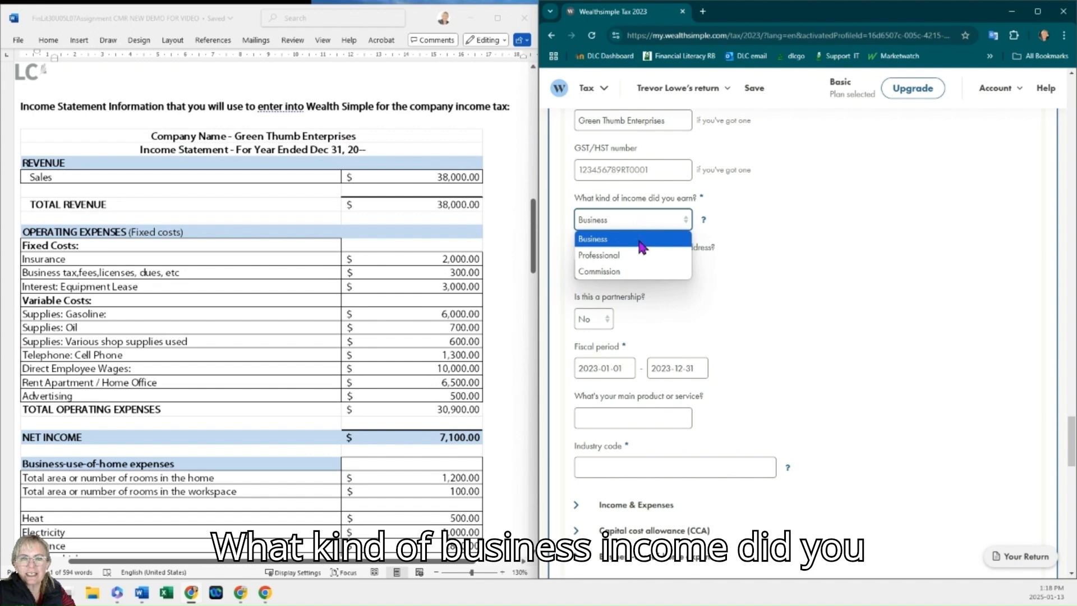
click(640, 240)
click(639, 224)
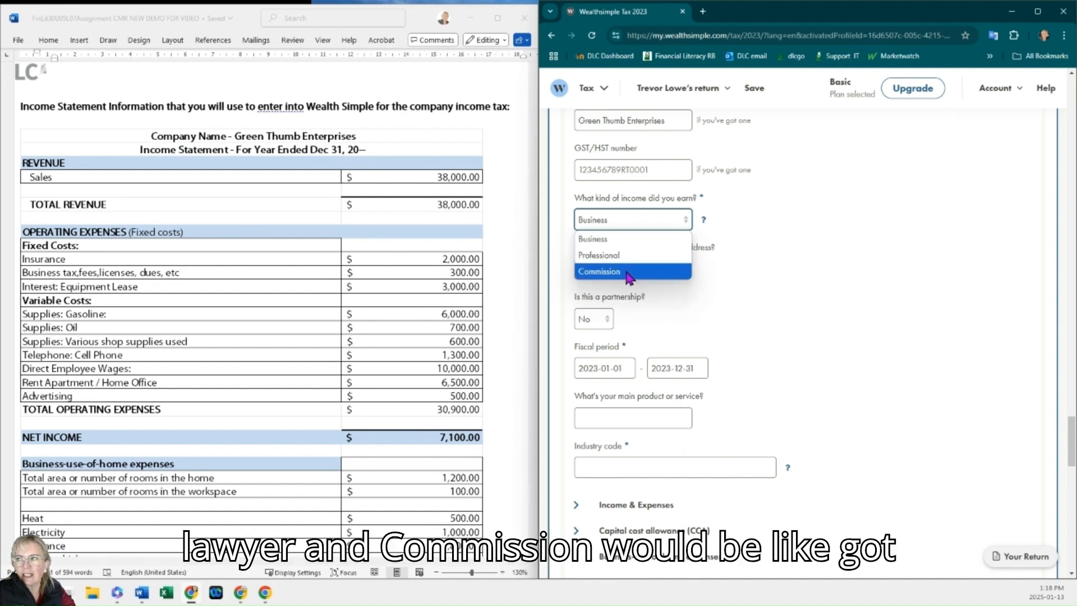
click(624, 238)
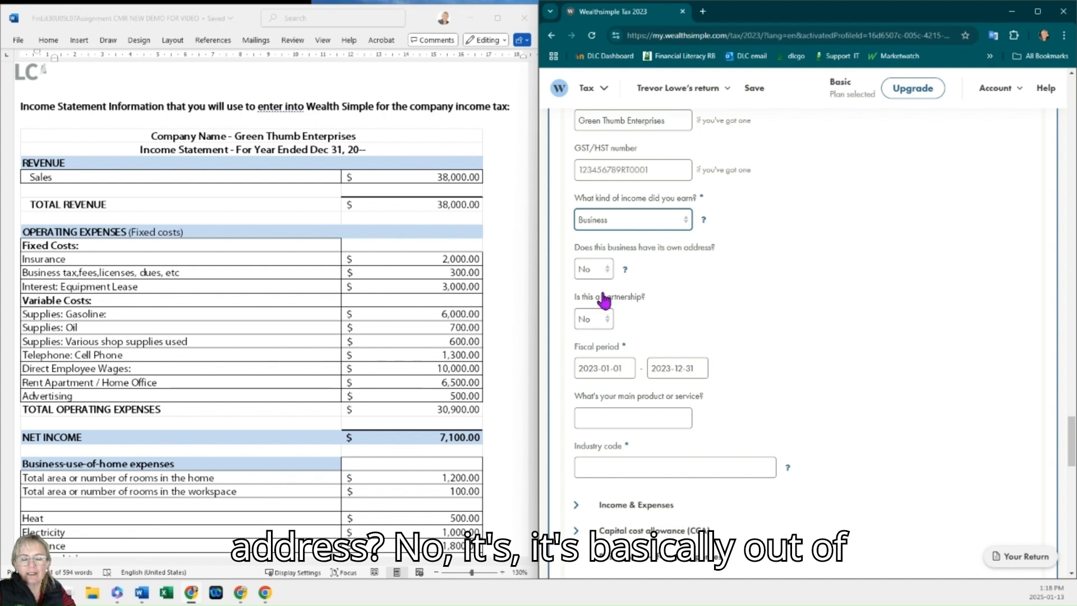
Step: Enter Landscaping as the business's main product or service
scroll(603, 276, down, 1)
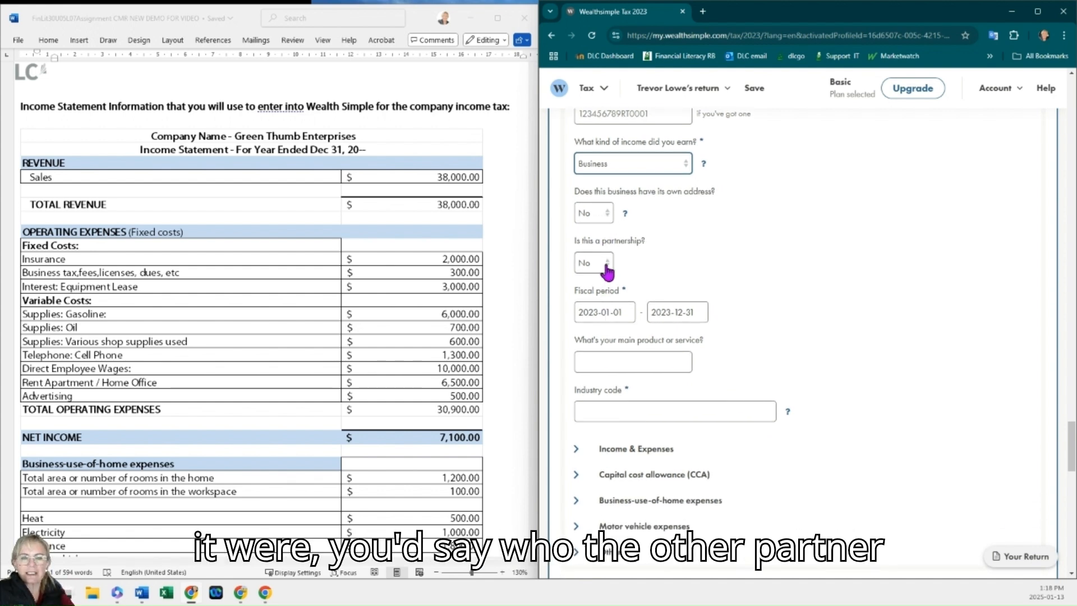
scroll(614, 283, down, 1)
click(615, 300)
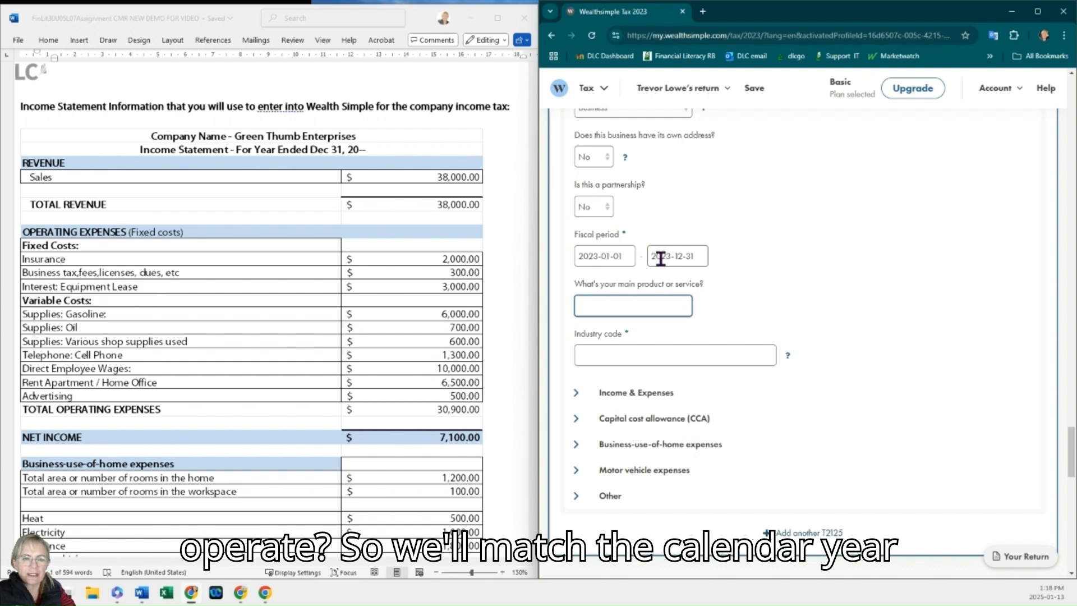
scroll(665, 281, down, 1)
text(Landscaping)
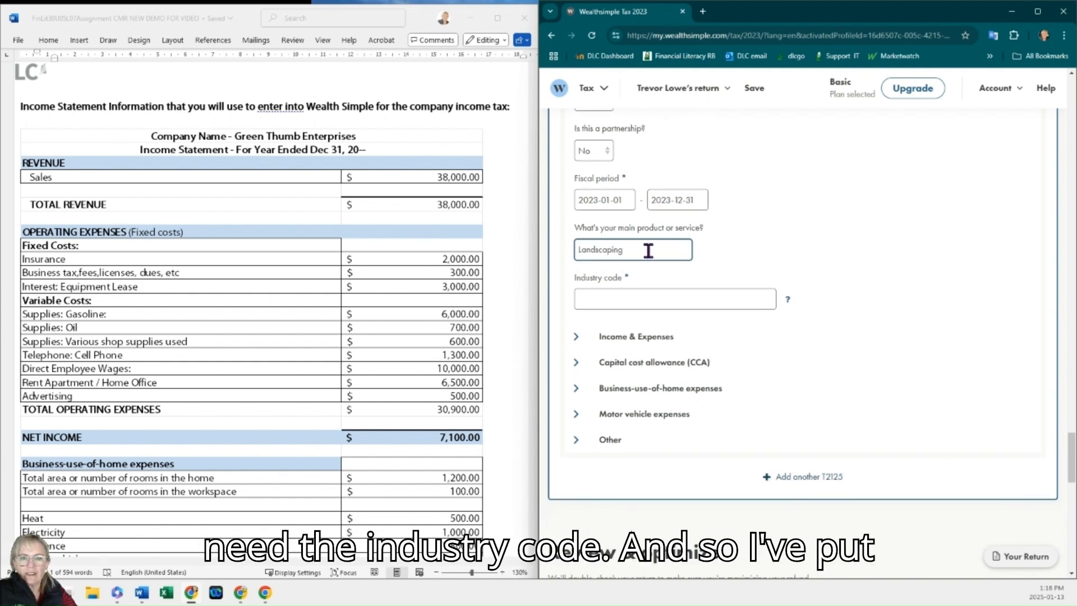
Step: Set the industry code to 561730 - Landscaping services, as given in the assignment
scroll(649, 251, up, 2)
scroll(324, 325, up, 7)
scroll(324, 328, up, 3)
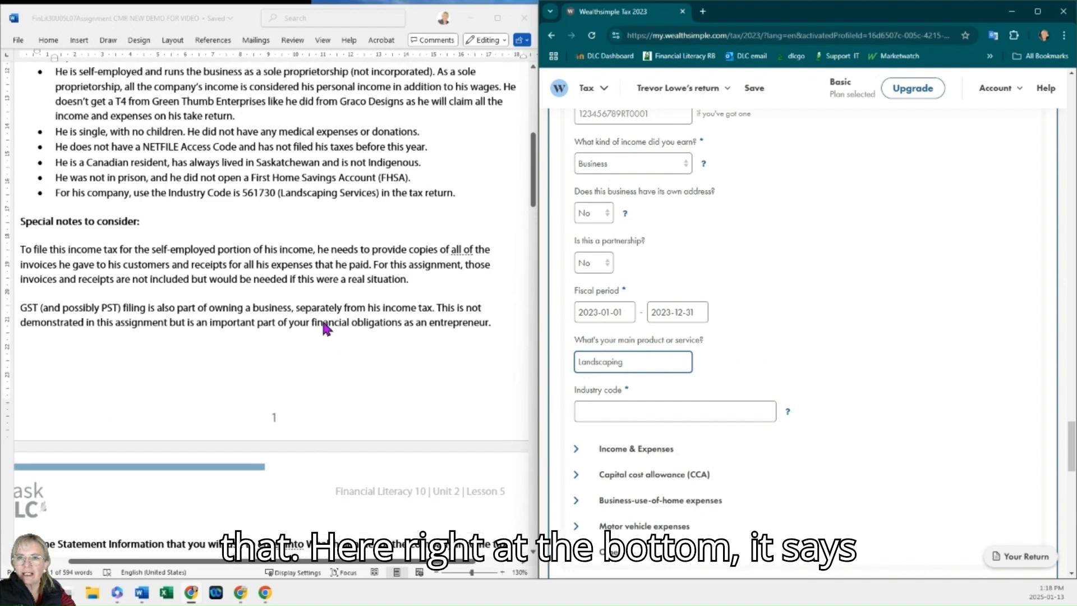
click(245, 229)
drag(256, 225, 274, 226)
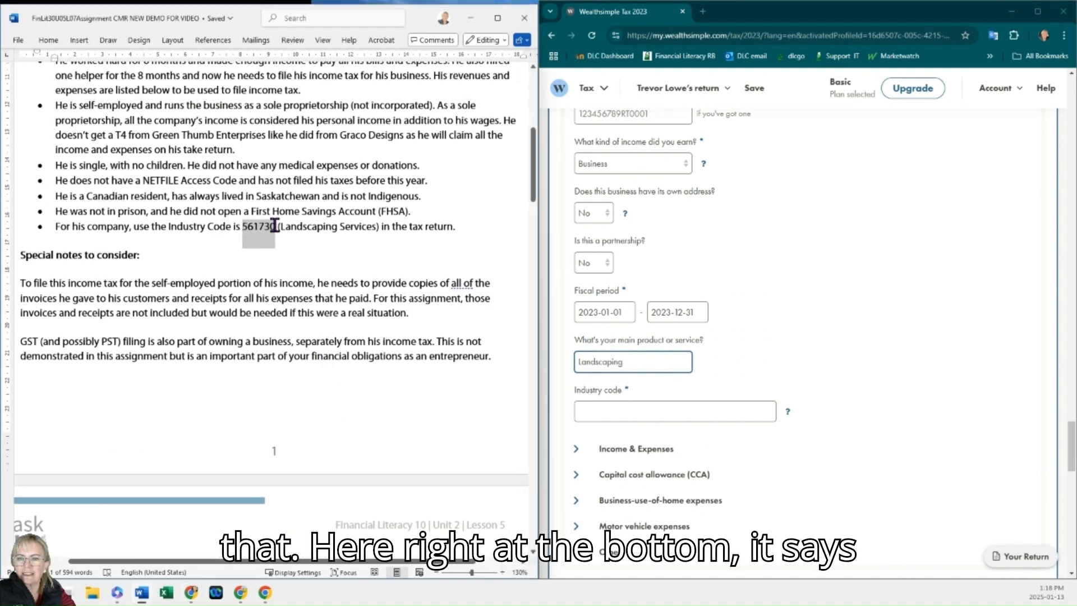
click(626, 412)
click(627, 415)
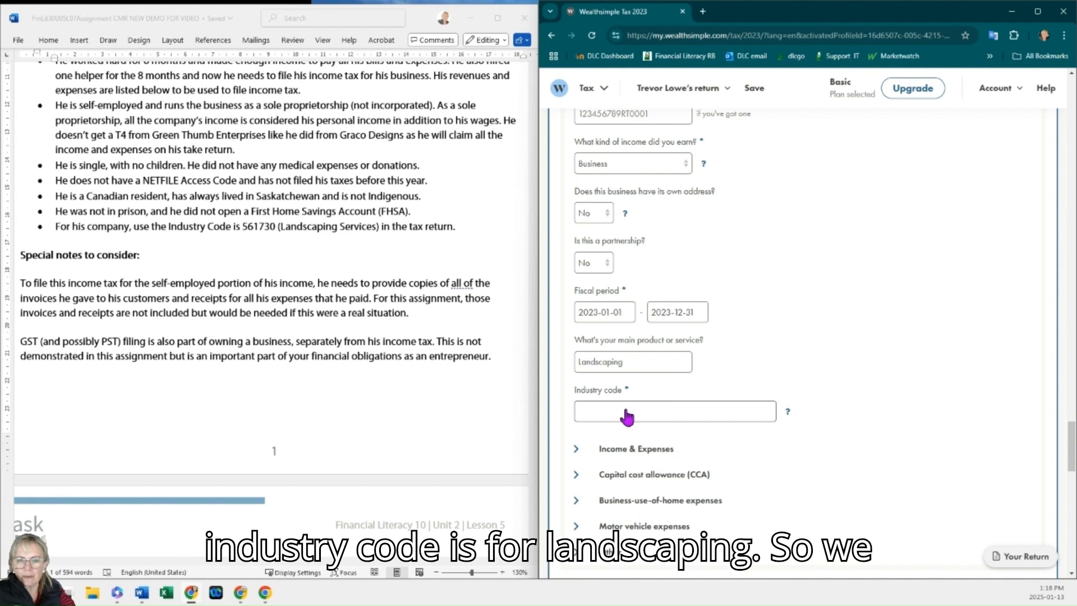
text(561730)
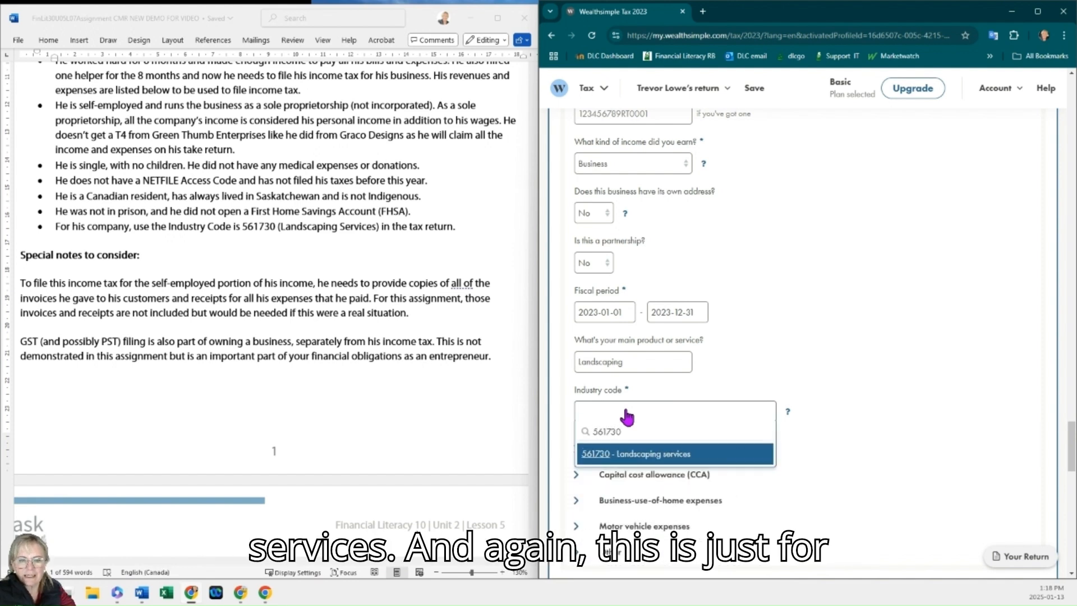
click(646, 454)
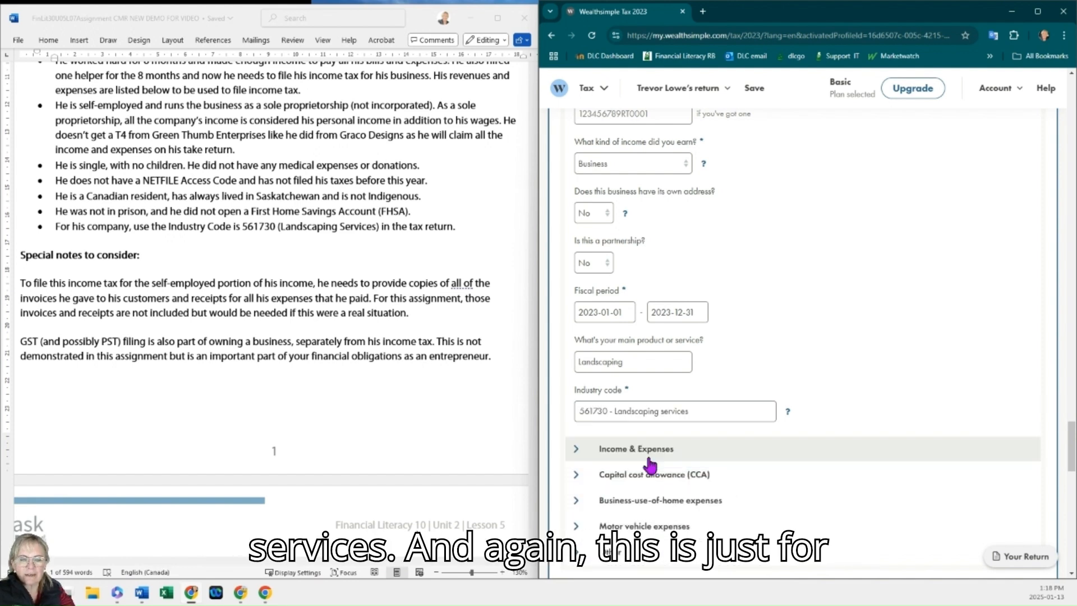
Step: Open the Income & Expenses section and enter 38,000 as gross sales, commissions or fees
scroll(701, 444, down, 1)
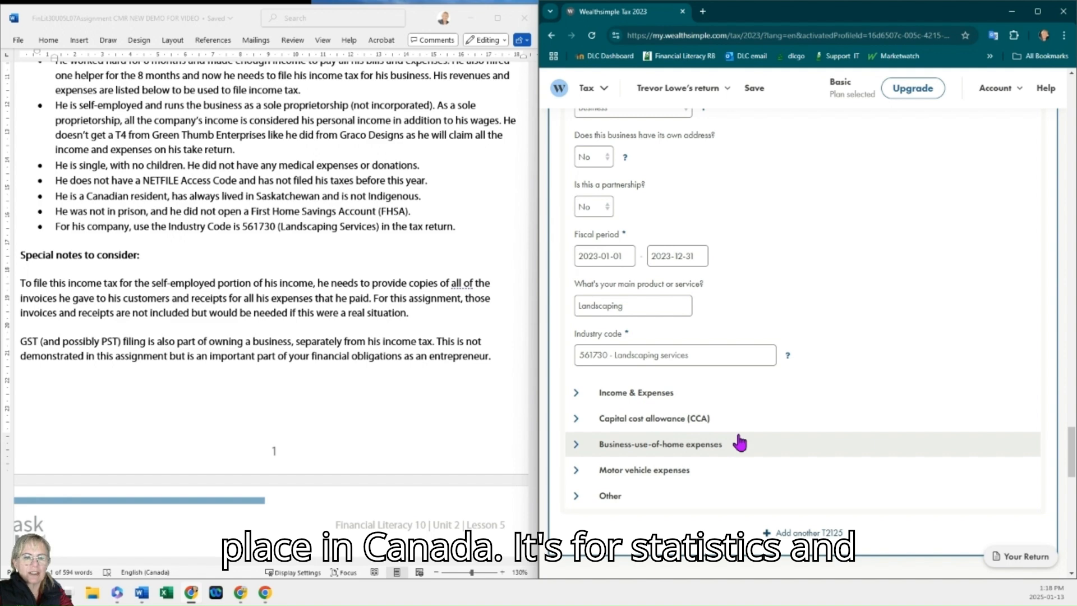
scroll(651, 343, down, 1)
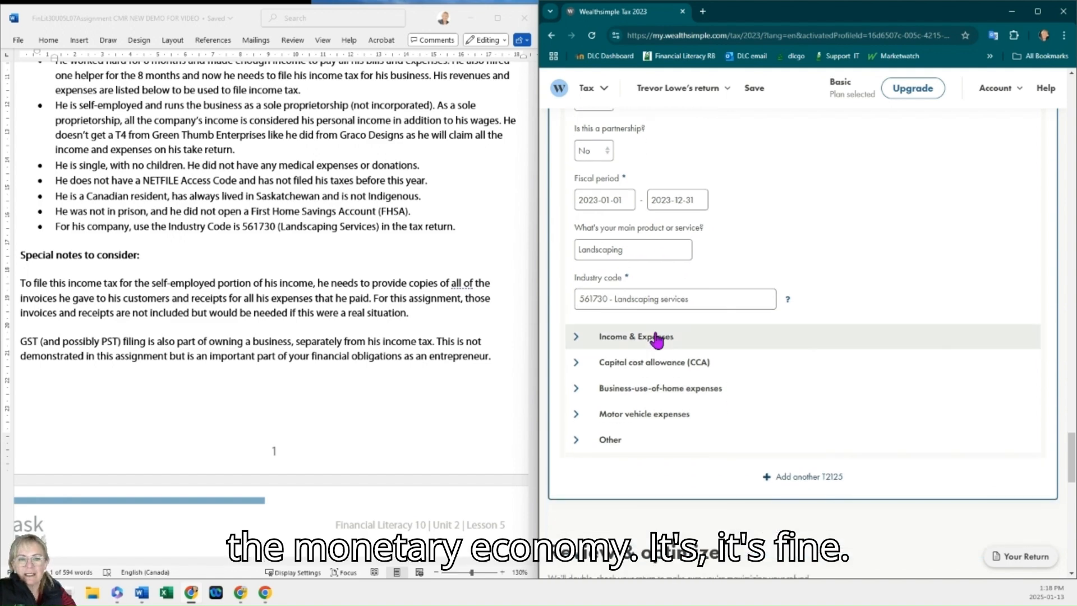
click(584, 340)
scroll(348, 332, up, 1)
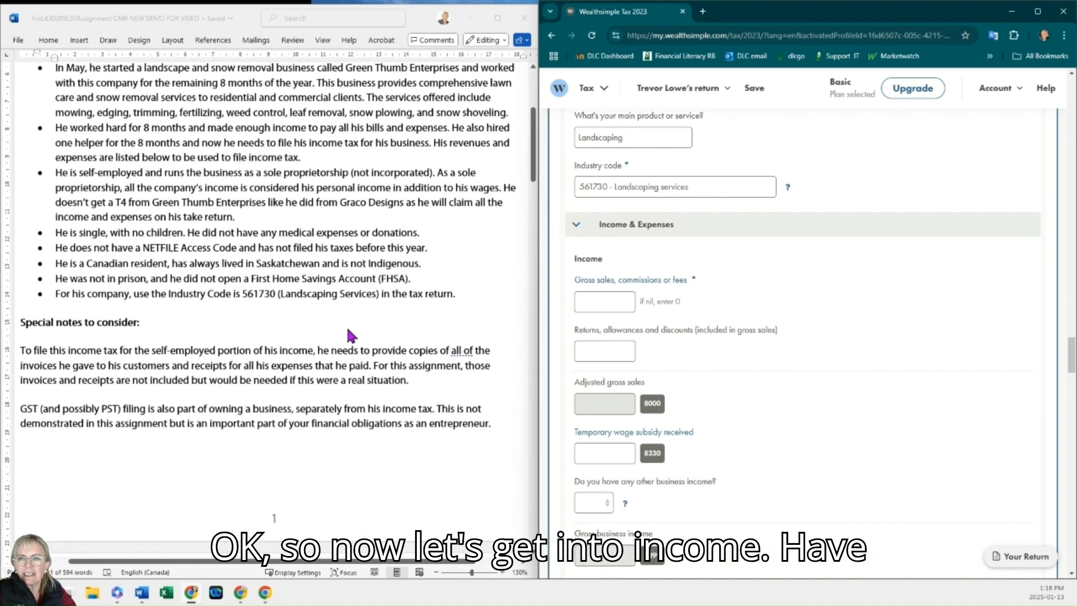
scroll(349, 332, down, 6)
scroll(348, 333, down, 2)
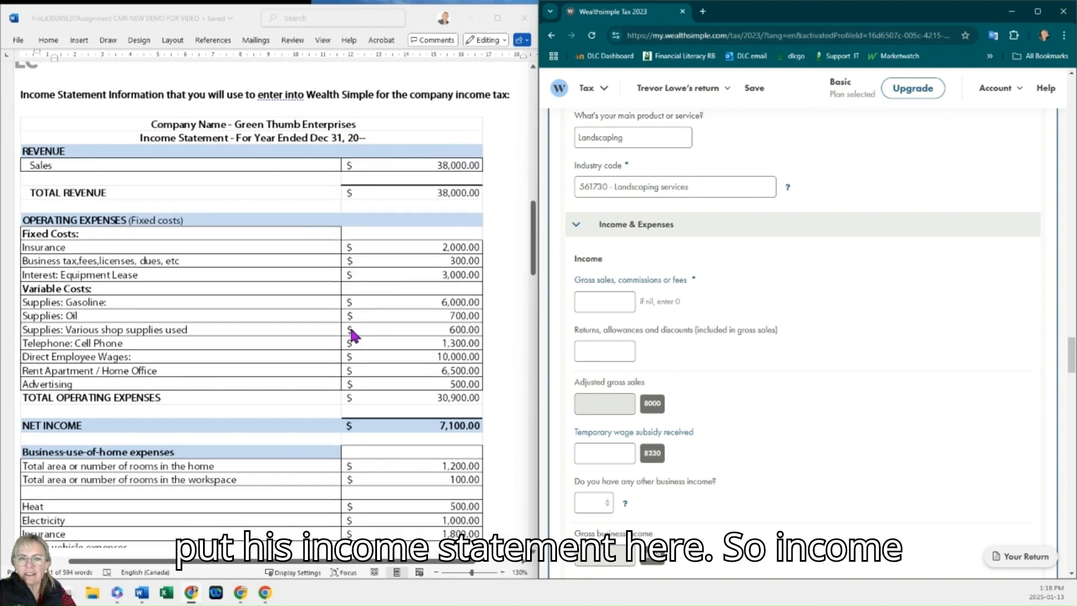
click(589, 303)
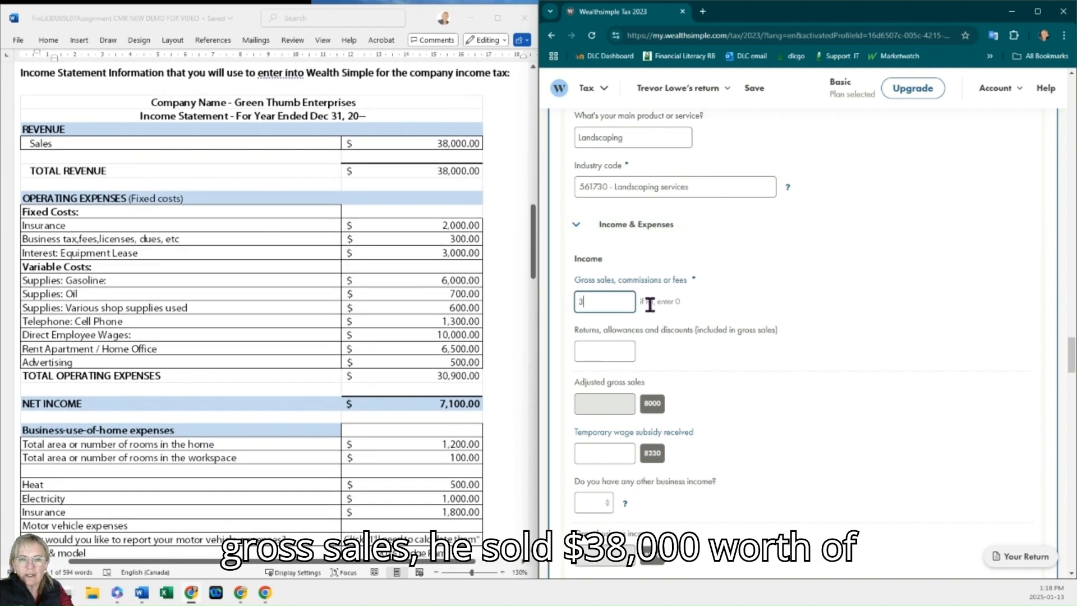
text(38,000)
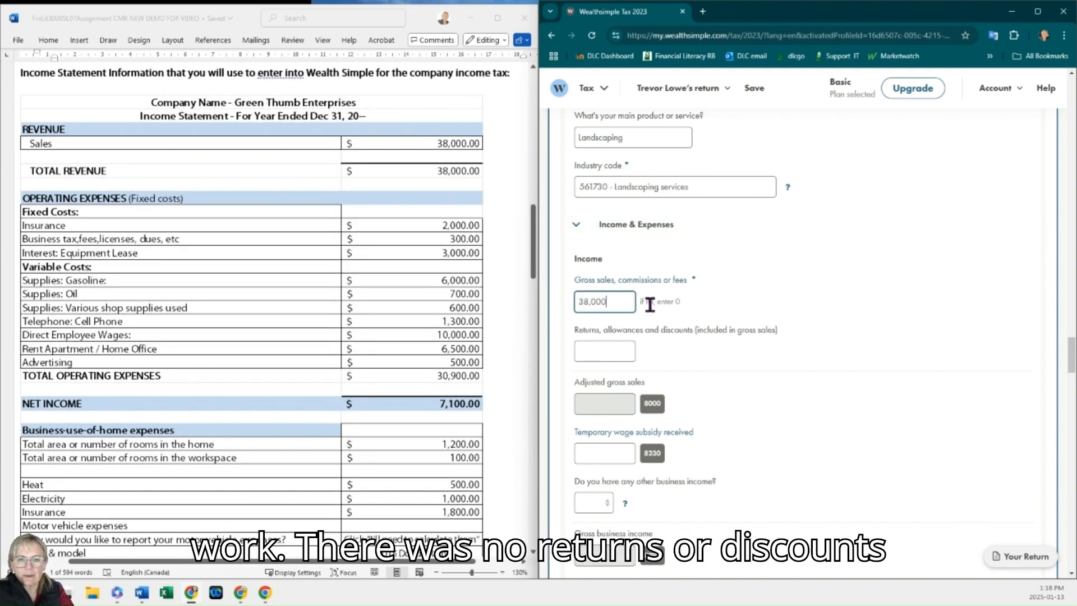
Step: Answer No to having any other business income
click(624, 349)
scroll(624, 349, down, 2)
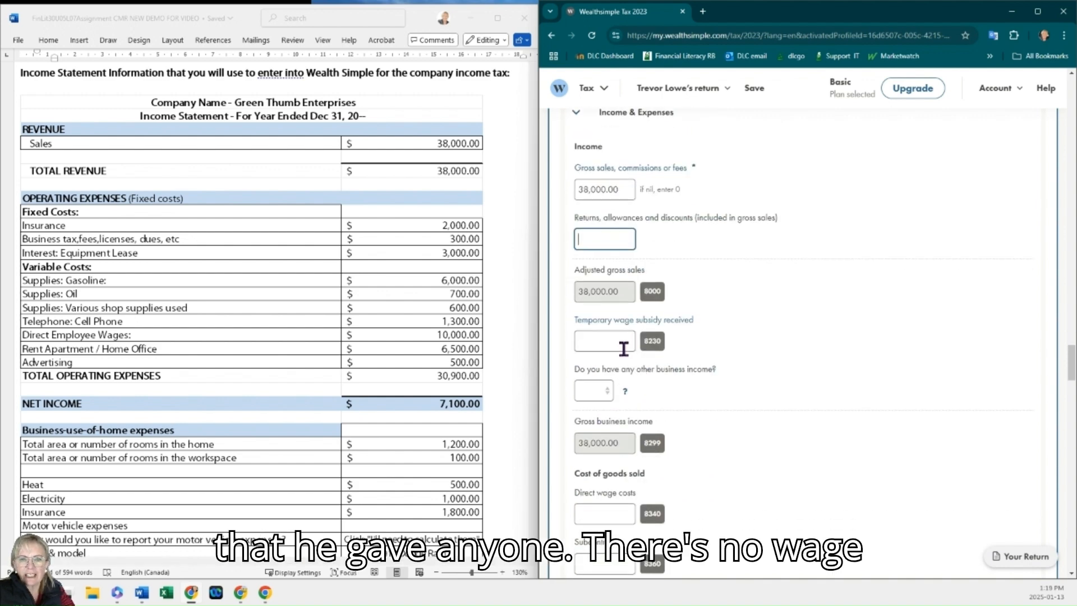
click(622, 337)
scroll(651, 342, down, 2)
click(594, 278)
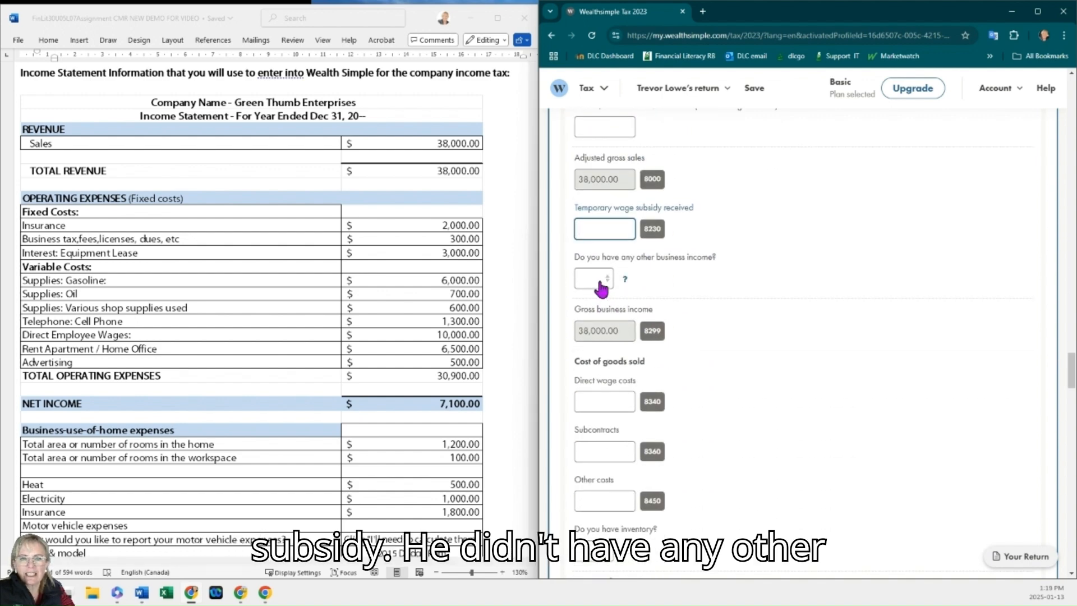
click(595, 331)
scroll(633, 350, down, 2)
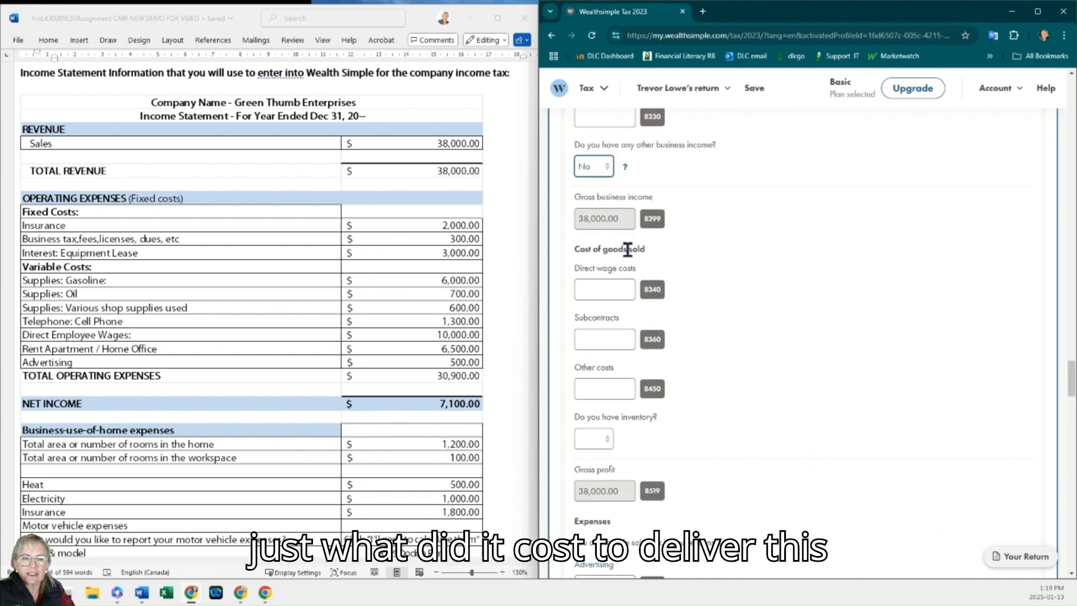
Step: Enter 10,000 as direct wage costs under cost of goods sold
click(608, 290)
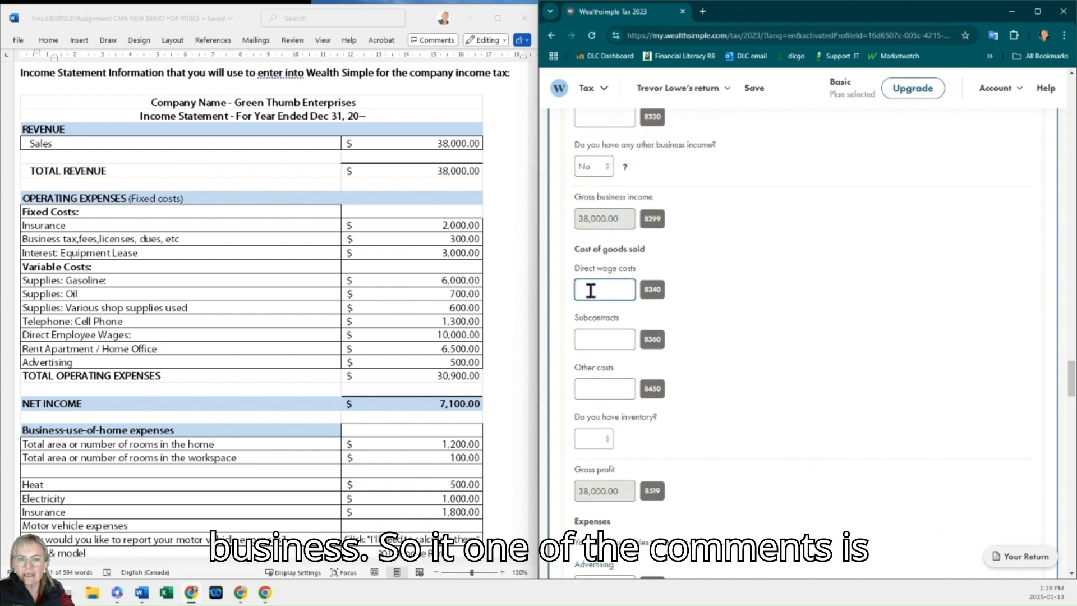
click(130, 333)
click(120, 337)
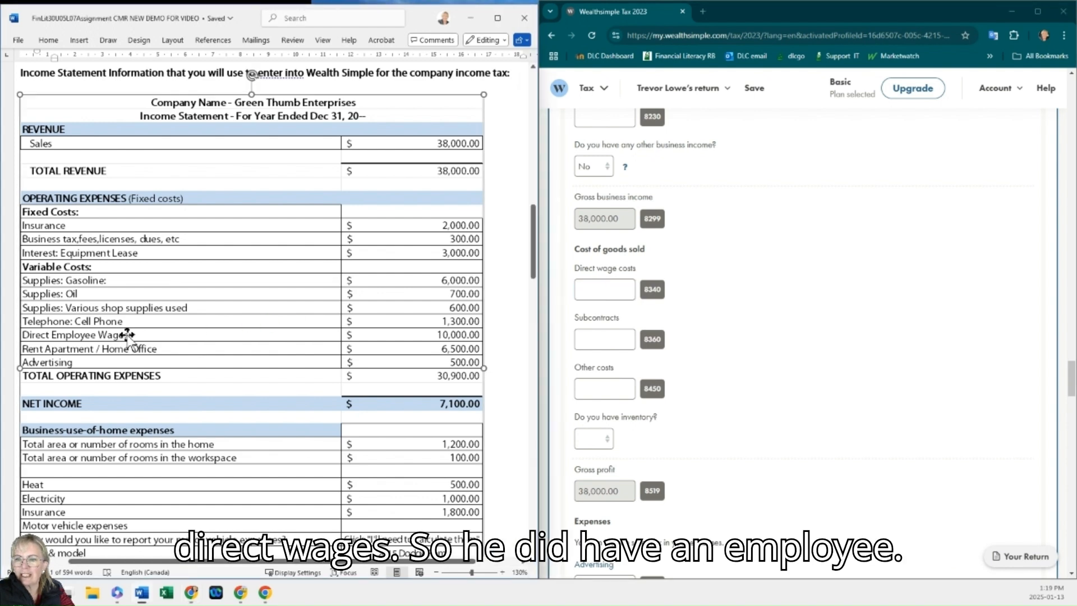
click(624, 287)
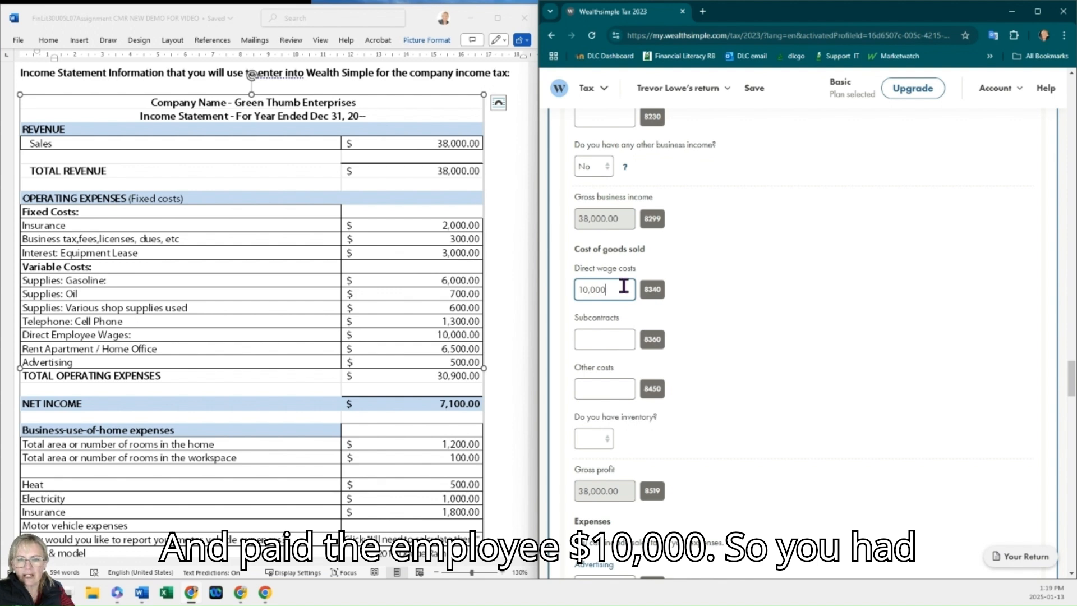
Step: Answer No to having inventory in the cost of goods sold section
click(617, 337)
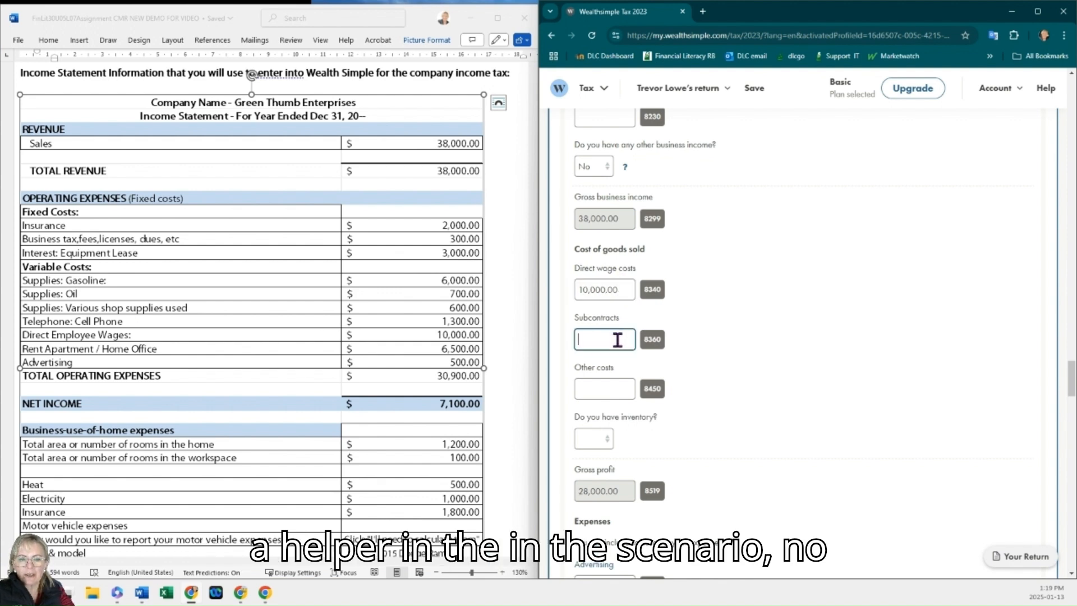
scroll(619, 337, down, 2)
click(598, 327)
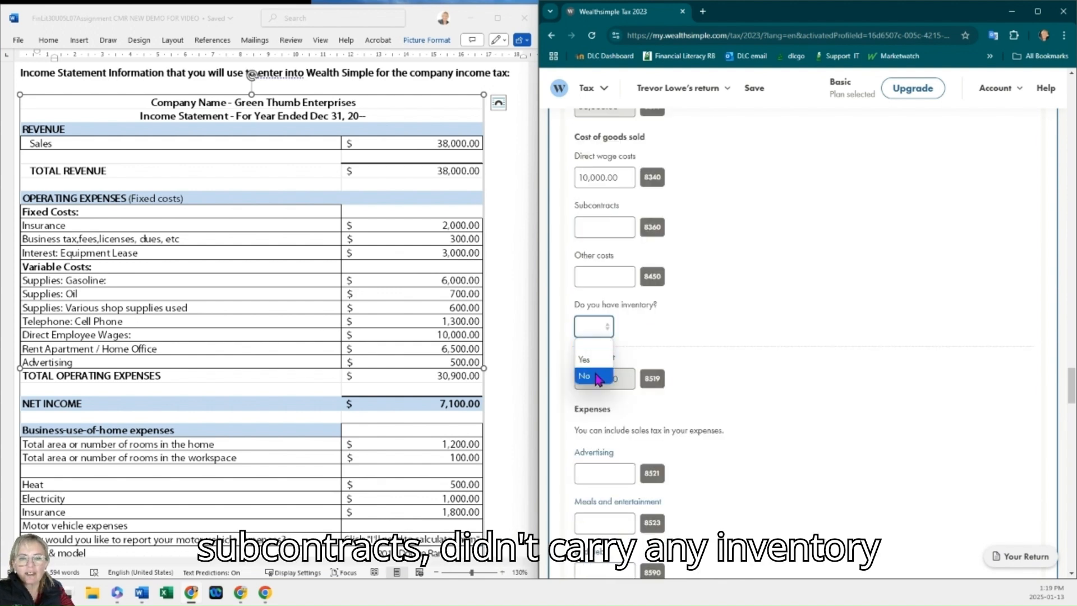
click(598, 374)
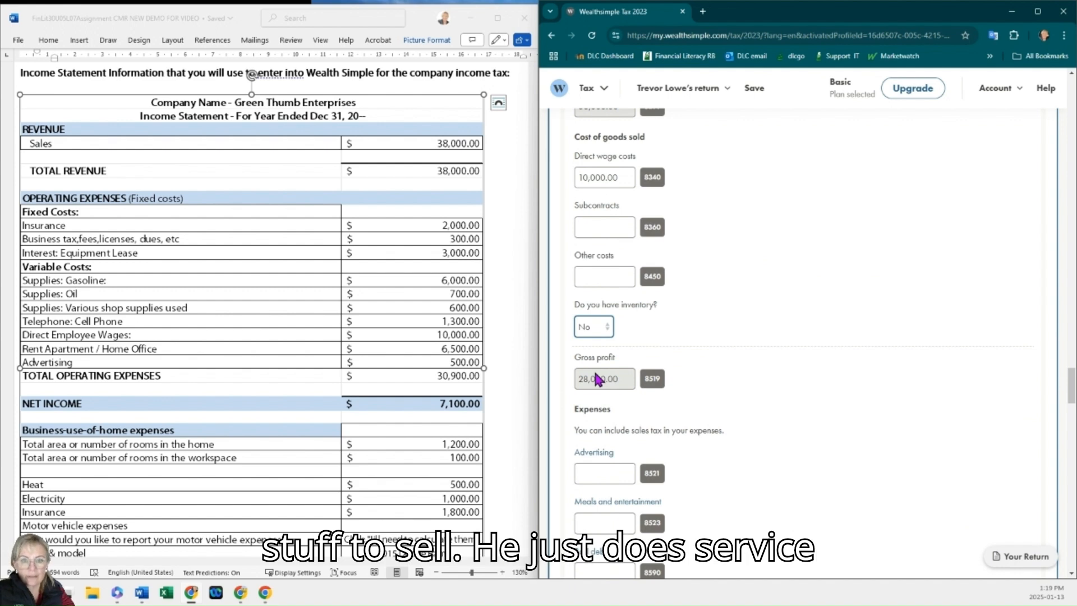
Step: Enter 500 as the advertising expense
scroll(617, 370, down, 2)
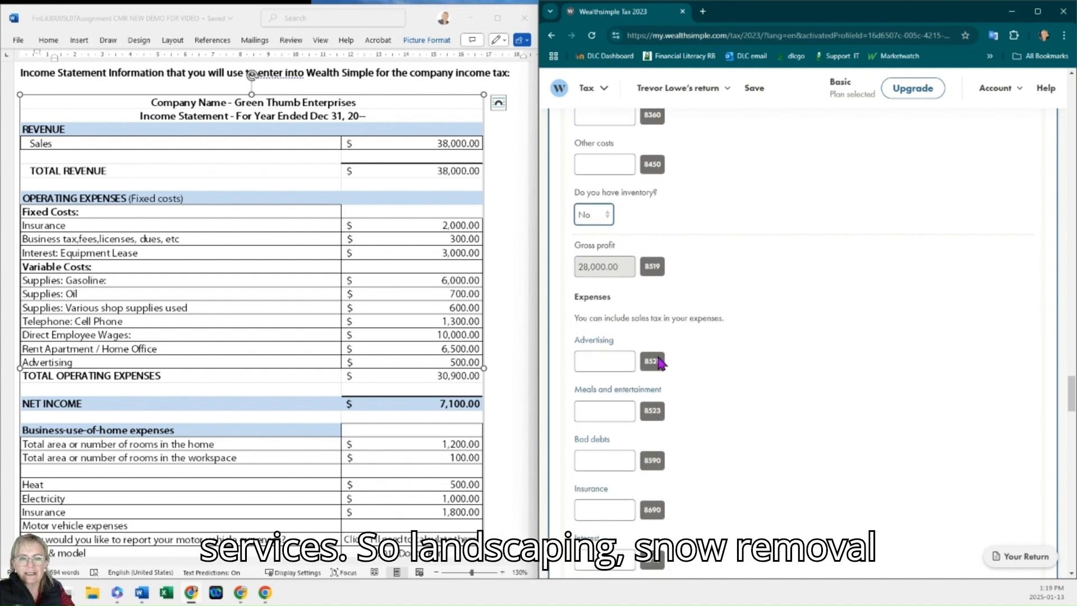
scroll(660, 364, down, 1)
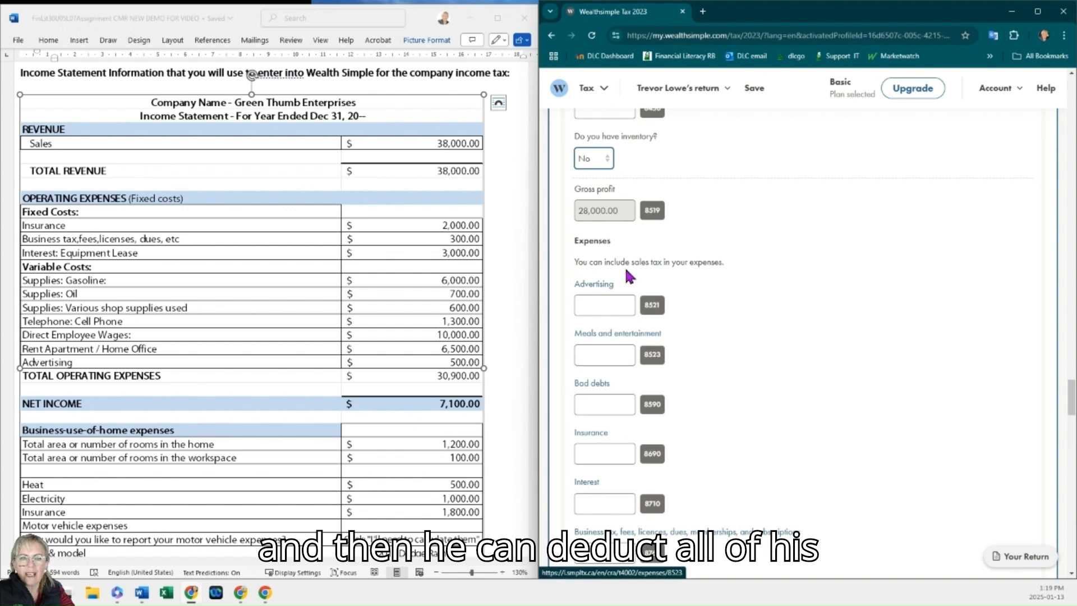
scroll(620, 337, down, 1)
scroll(315, 304, down, 2)
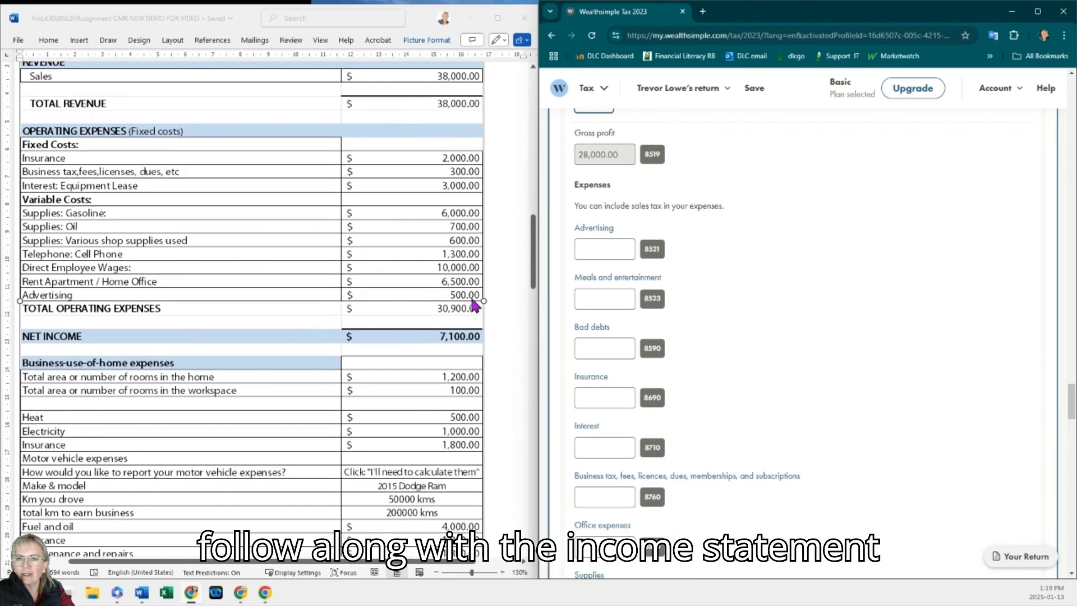
click(600, 251)
text(50)
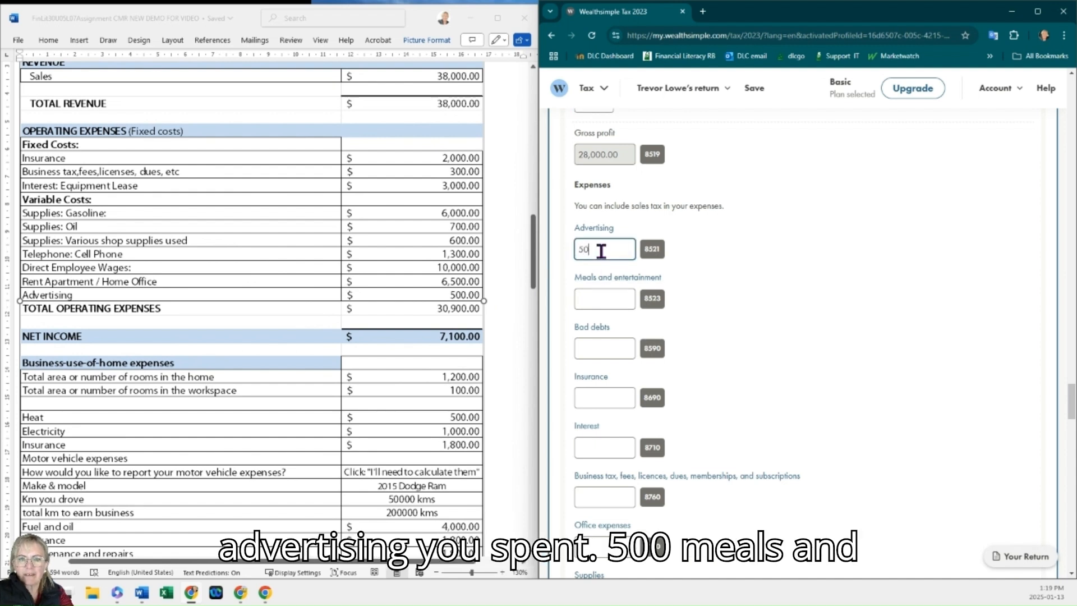
text(0)
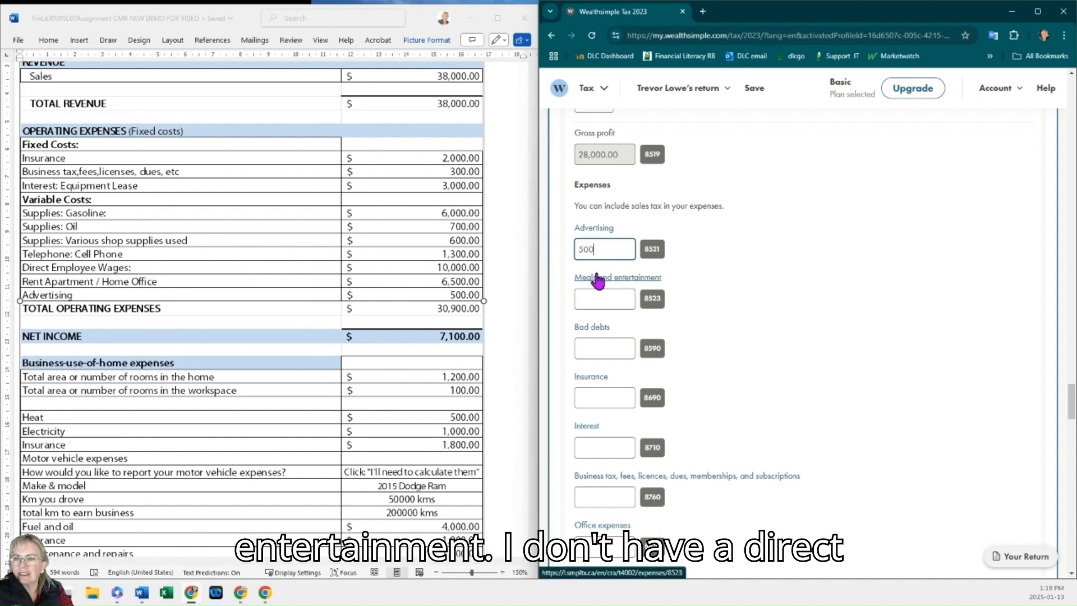
Step: Enter 2,000 as the insurance expense
click(598, 301)
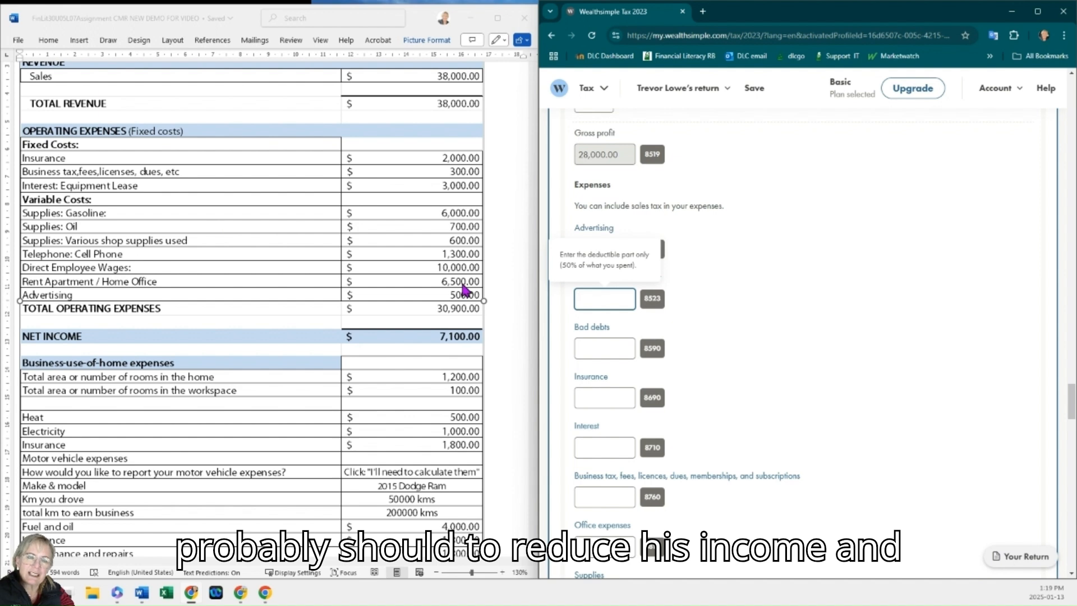
click(601, 351)
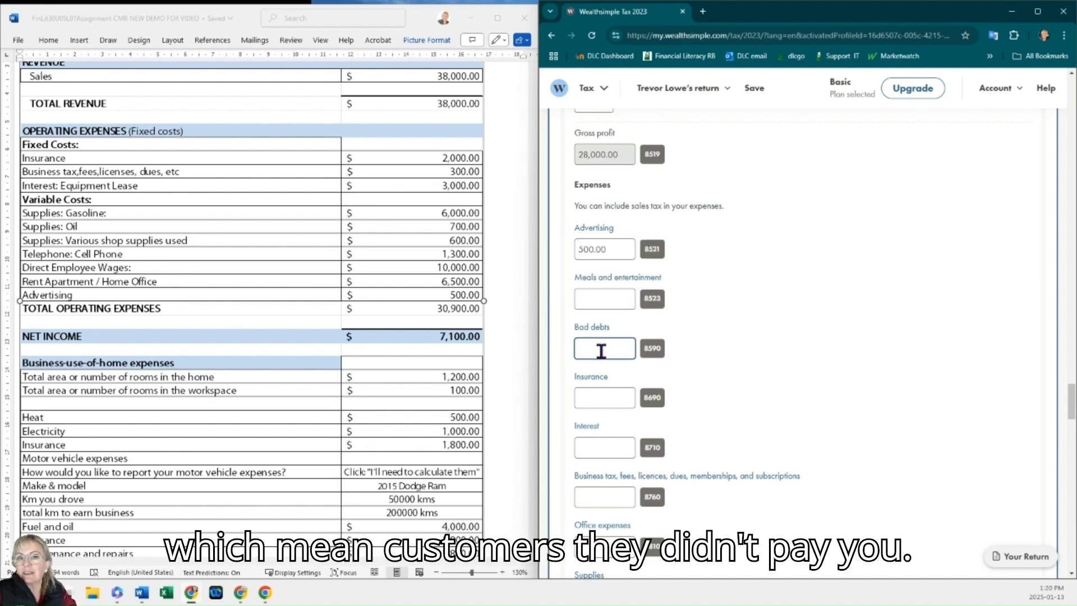
click(612, 397)
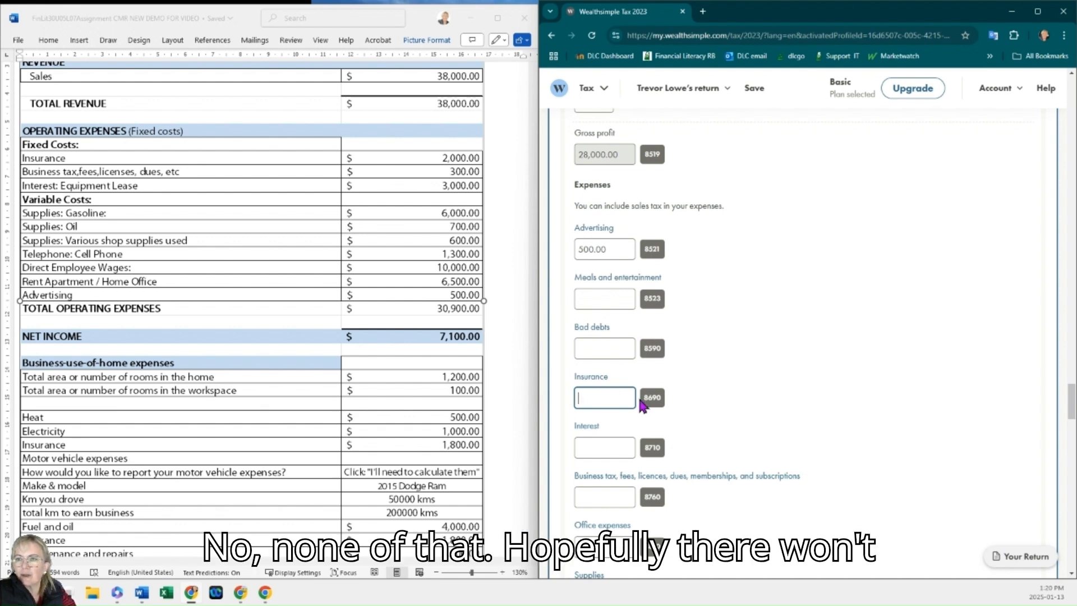
text(2,0)
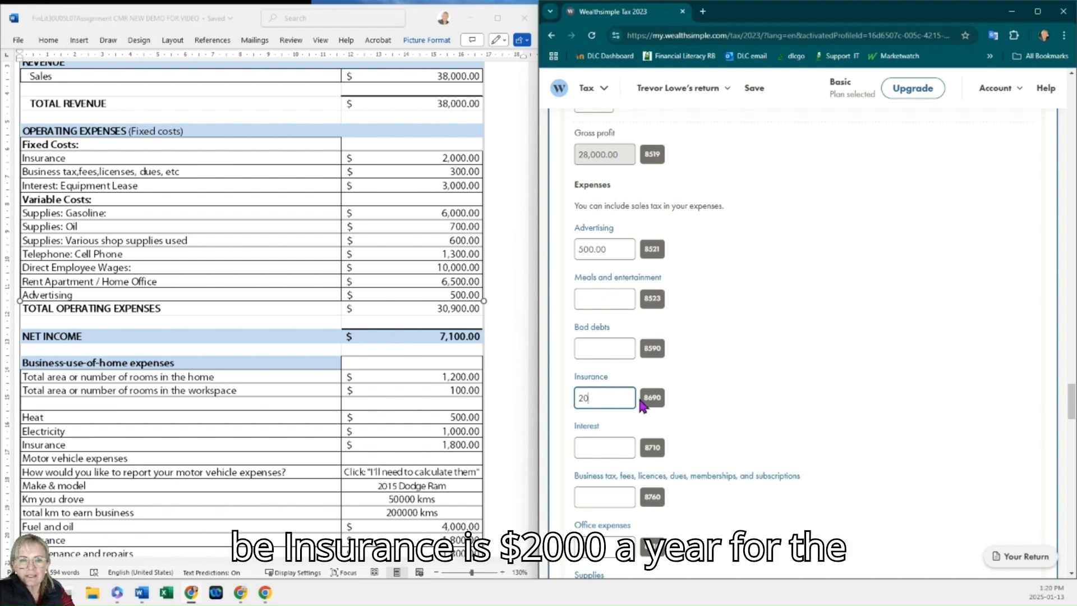
text(00)
Step: Enter 3,000 as interest and 300 as business tax, fees, licences, dues, memberships, and subscriptions
click(606, 447)
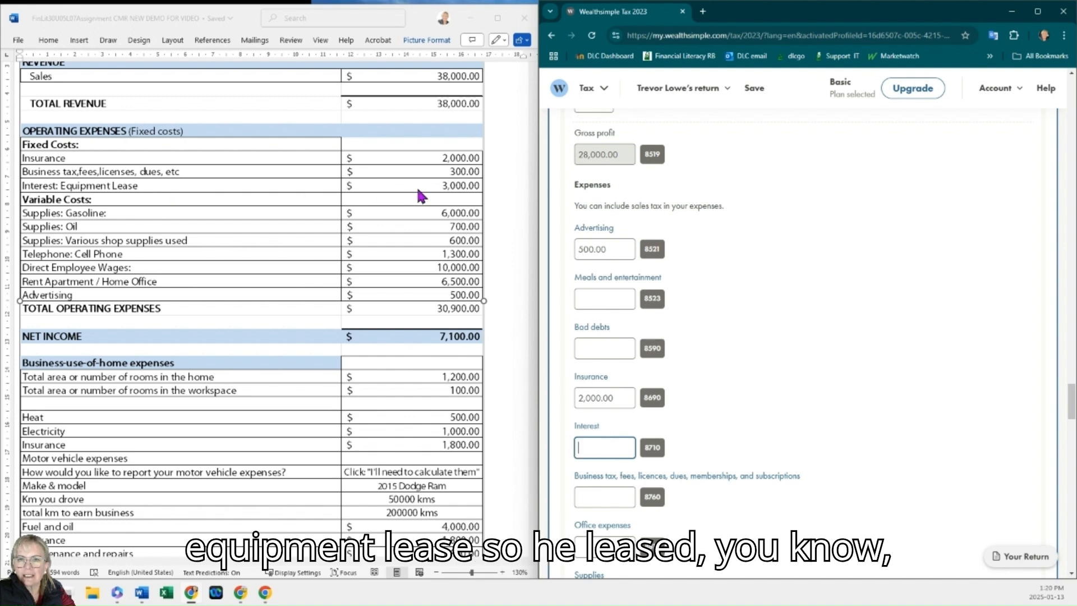
text(3000)
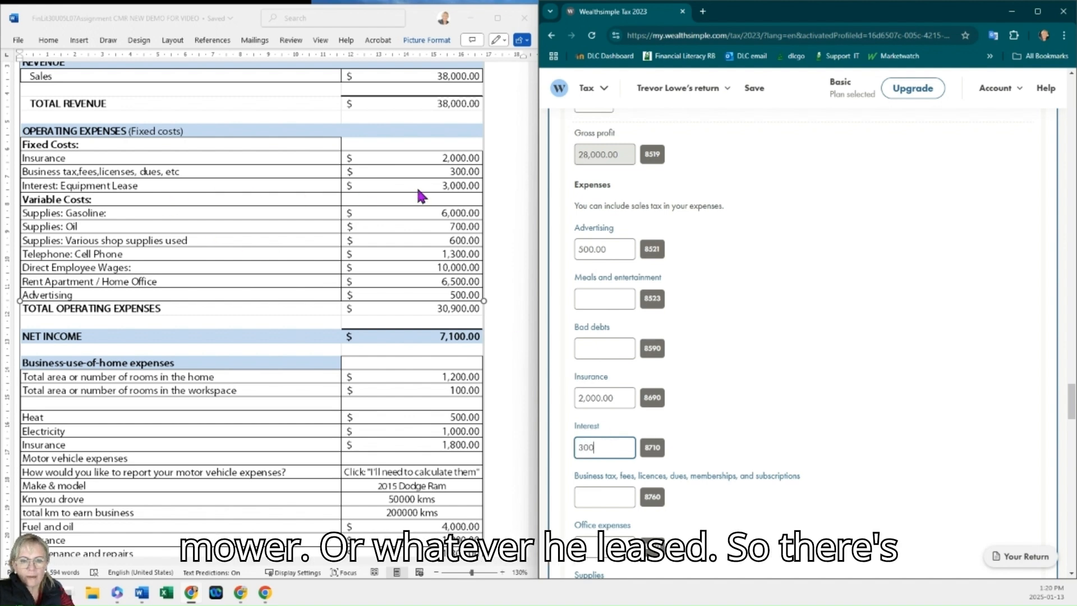
scroll(453, 212, down, 1)
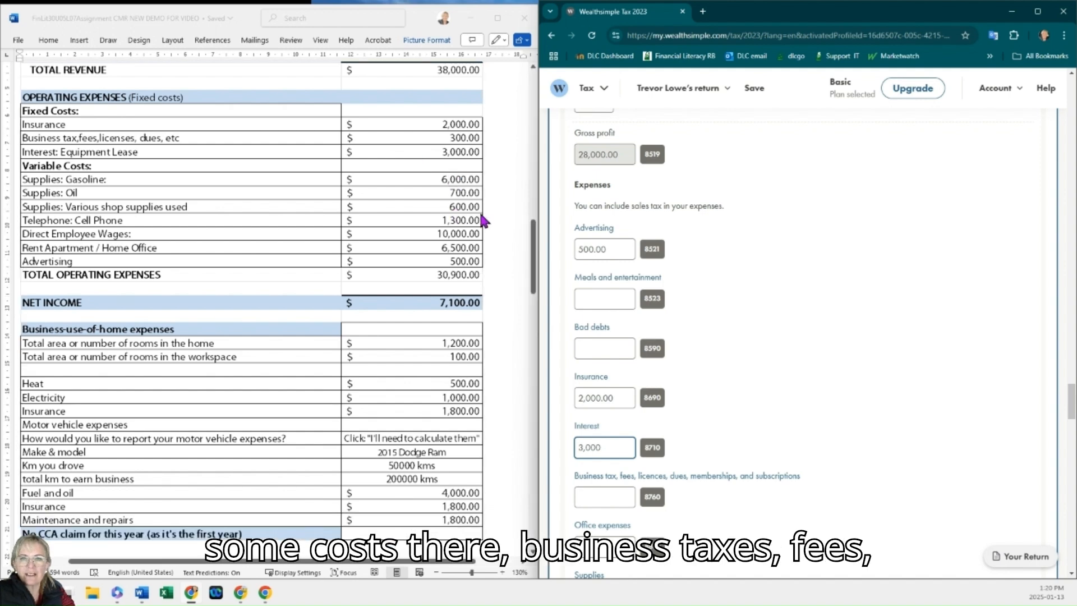
scroll(485, 220, up, 1)
scroll(722, 411, down, 1)
scroll(724, 411, down, 4)
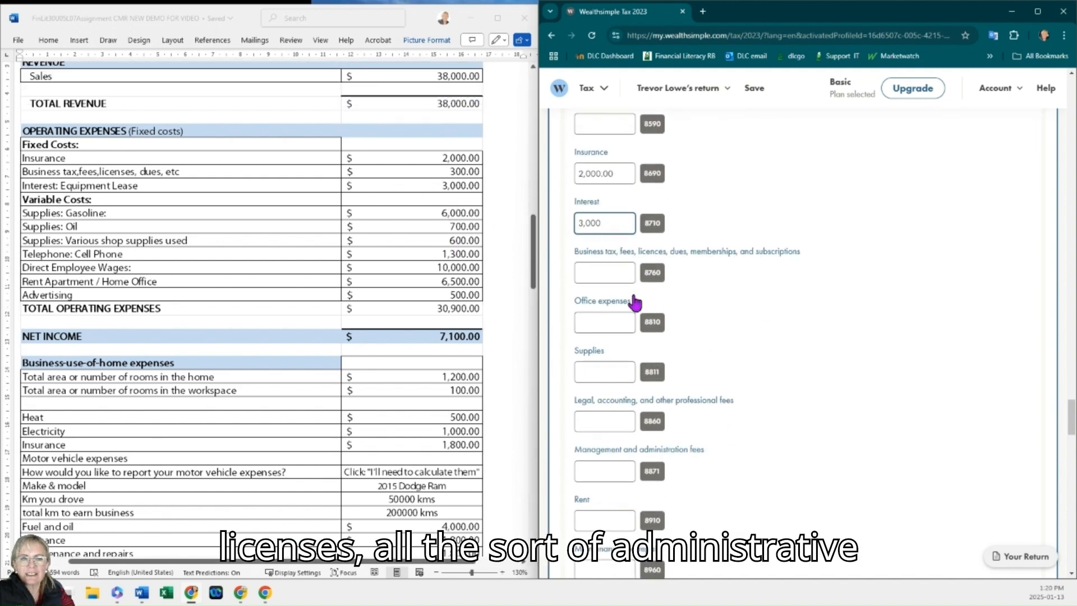
click(595, 275)
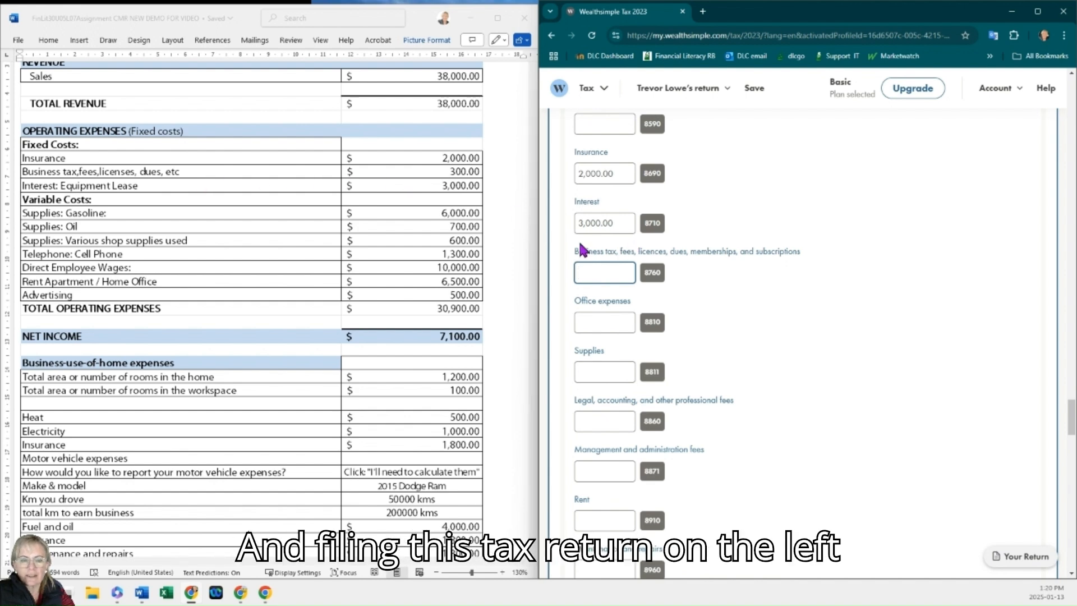
text(300)
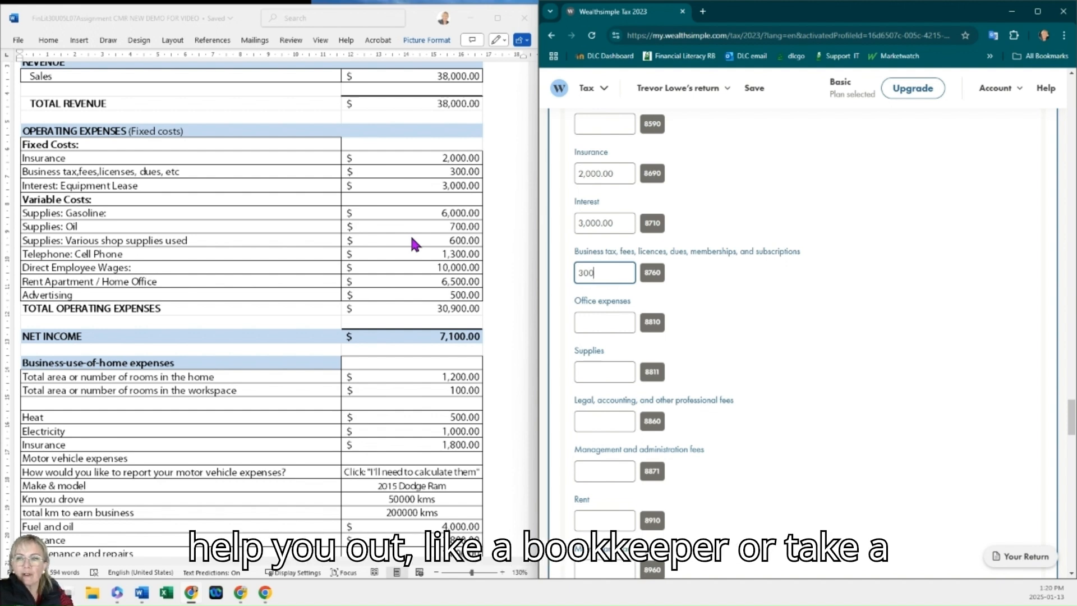
Step: Enter 7,300 as the supplies expense
click(609, 324)
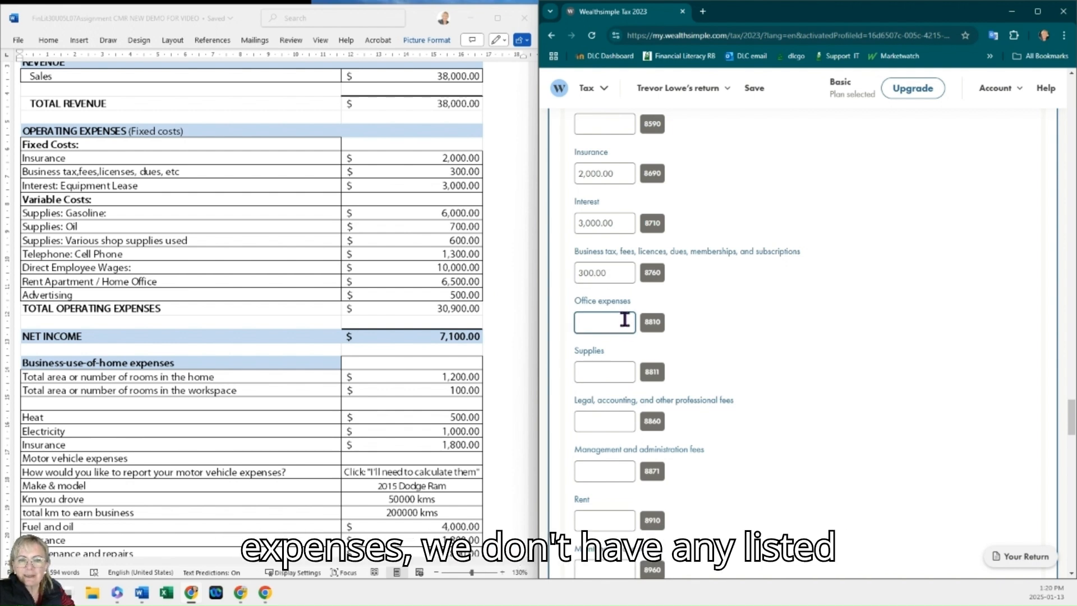
click(617, 372)
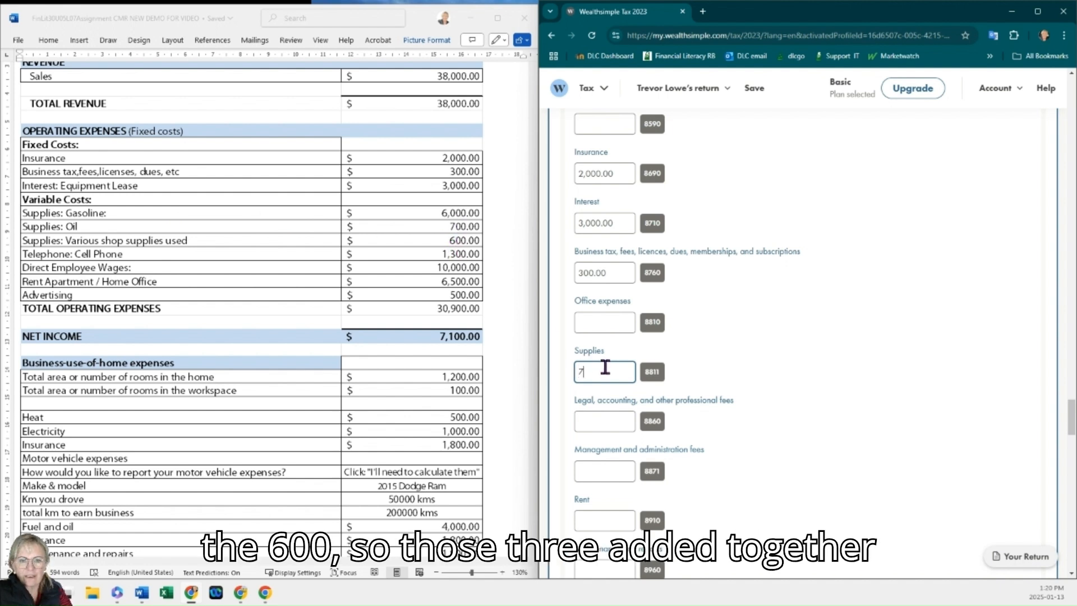
text(300)
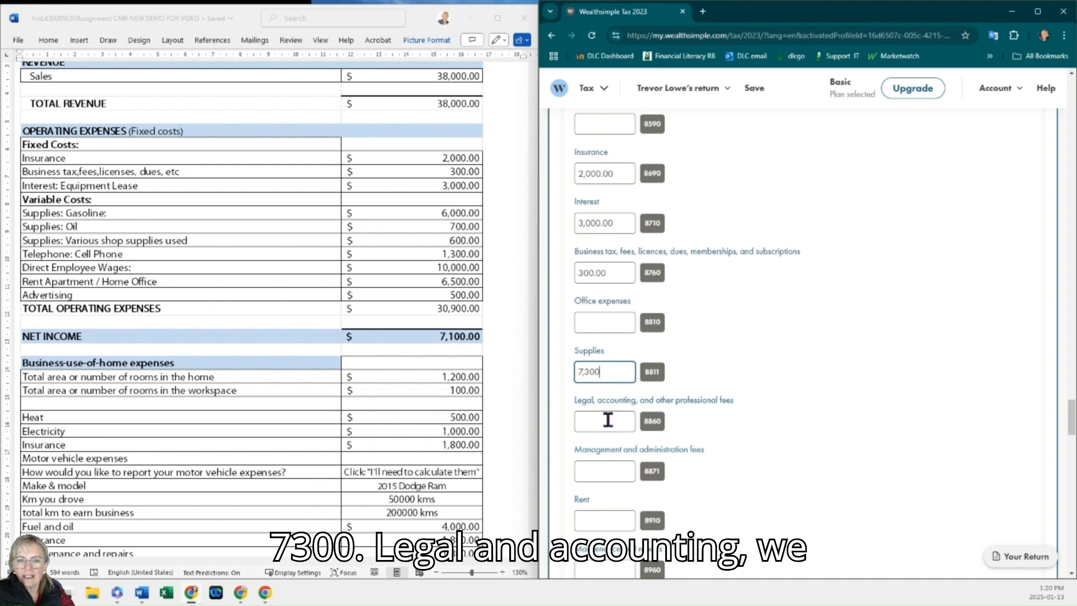
Step: Enter 6,500 as the rent expense
click(607, 421)
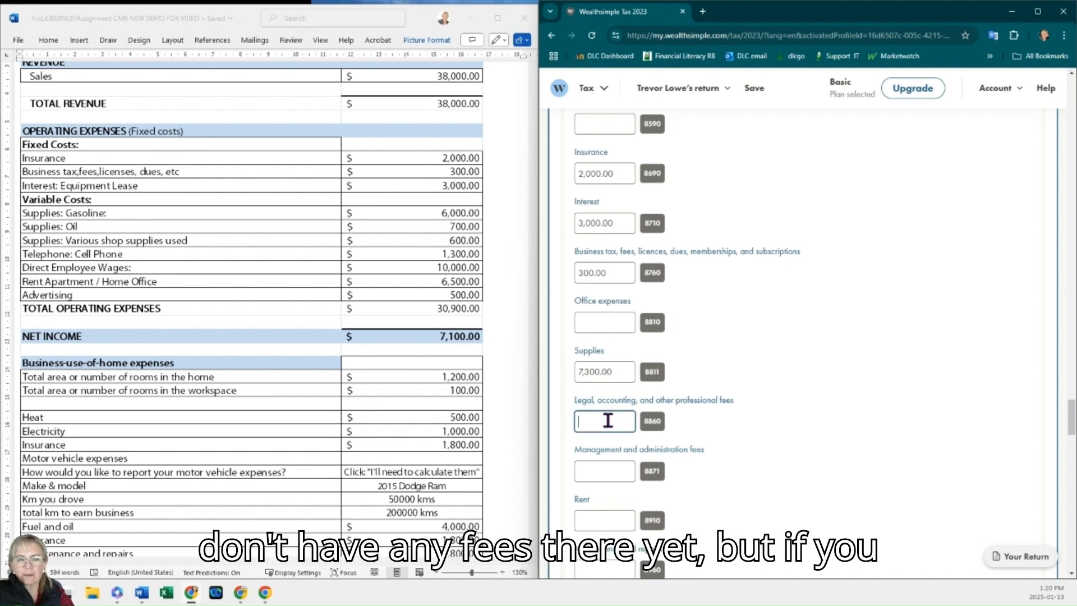
scroll(607, 422, down, 3)
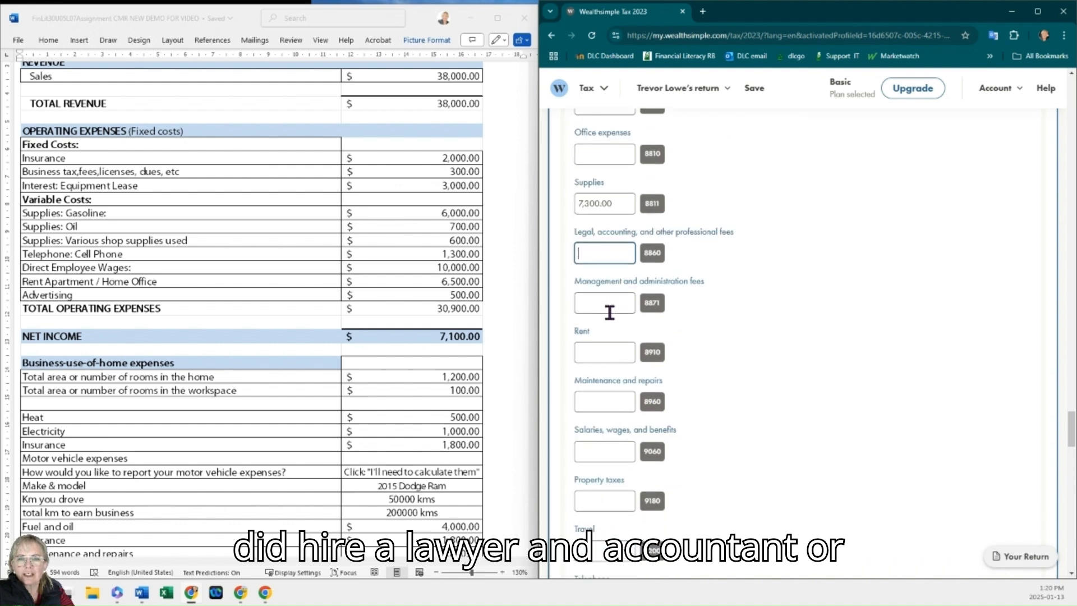
scroll(610, 312, down, 1)
click(606, 301)
text(650)
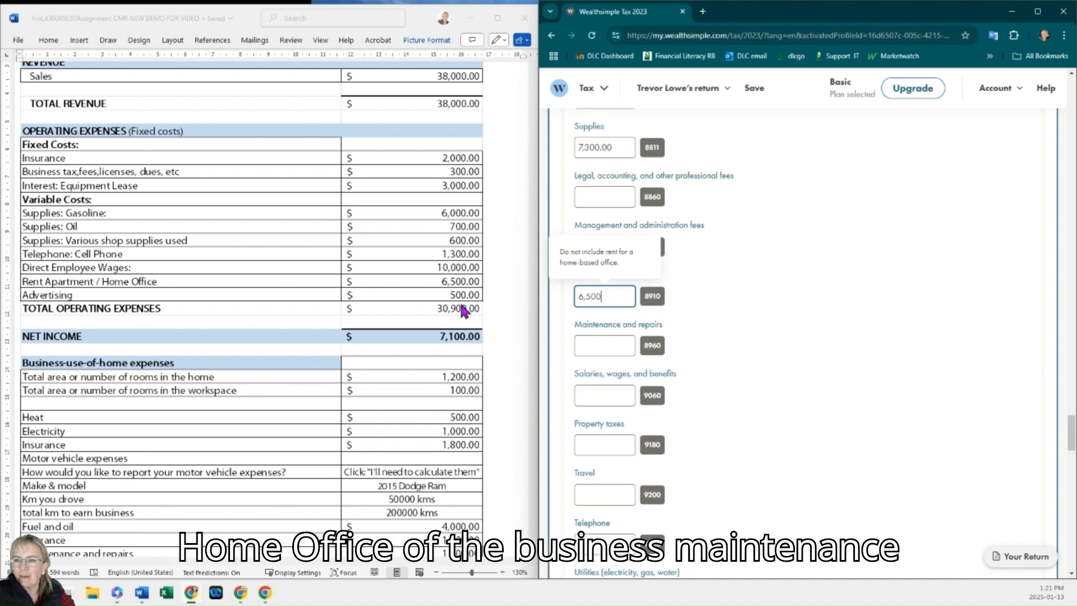
Step: Enter 1,300 as the telephone expense
click(605, 345)
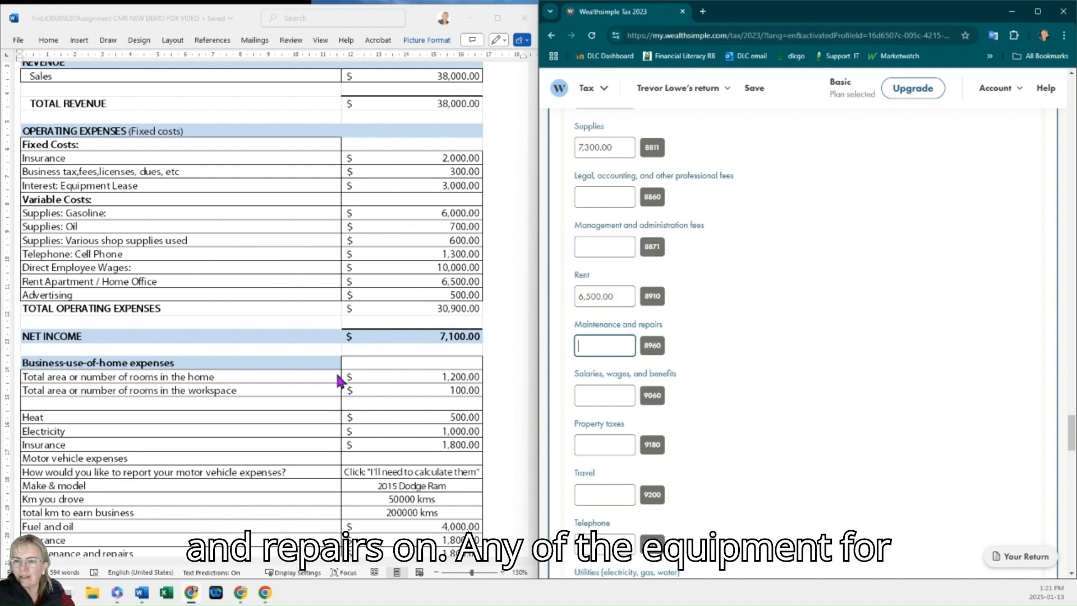
scroll(341, 379, down, 1)
scroll(341, 379, up, 3)
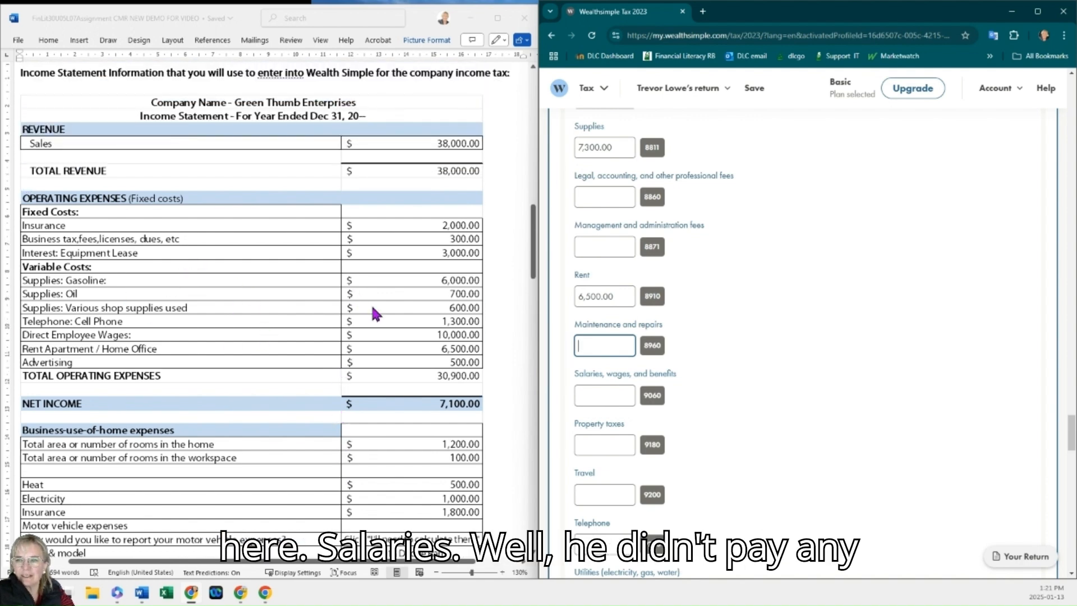
click(591, 394)
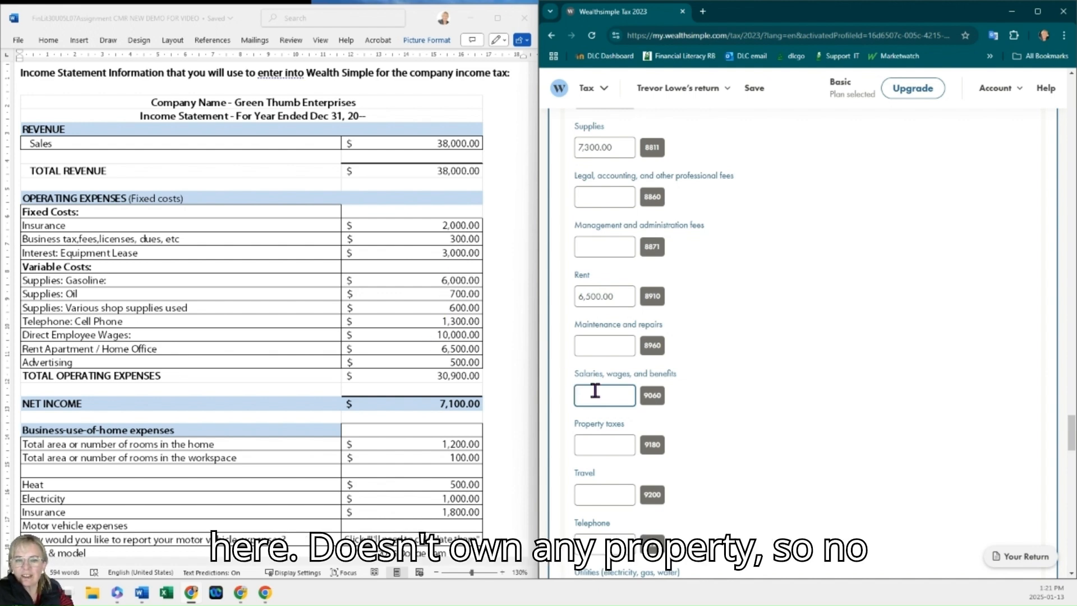
click(606, 445)
scroll(720, 429, down, 2)
scroll(722, 433, down, 1)
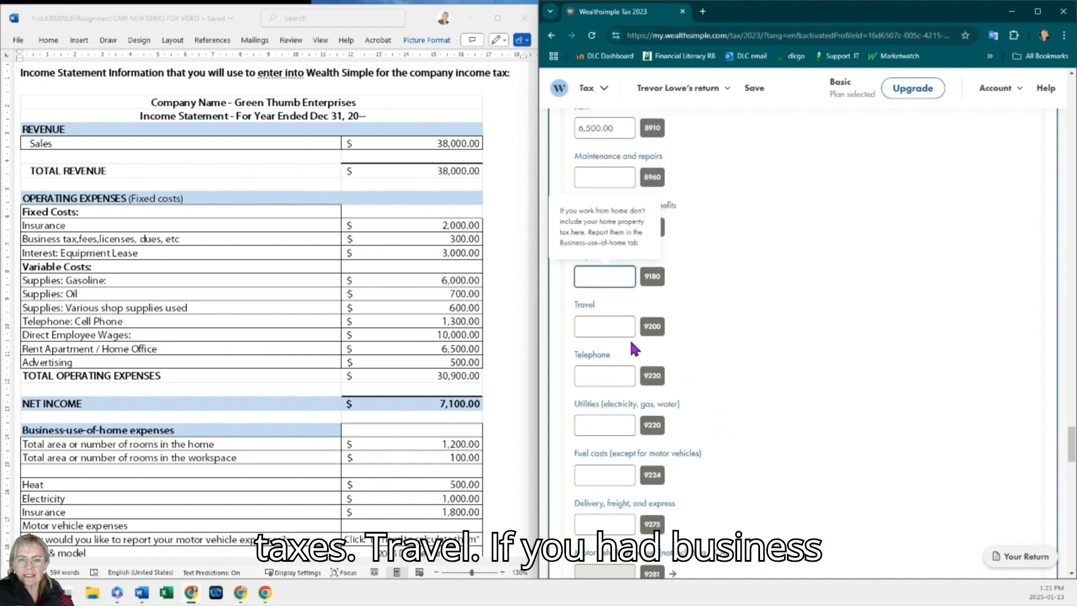
click(622, 328)
scroll(626, 334, down, 1)
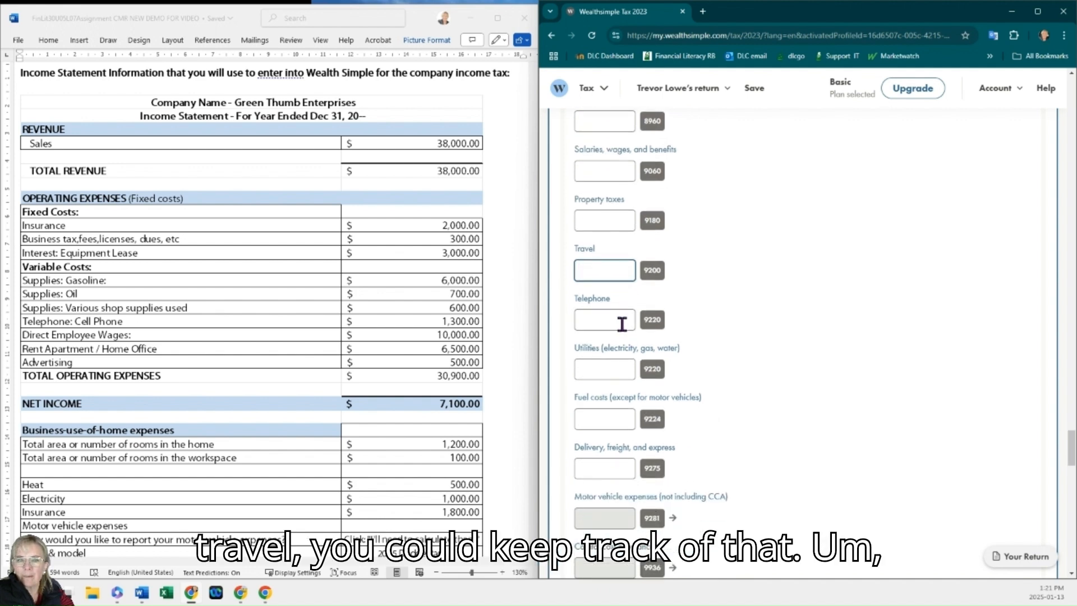
click(623, 324)
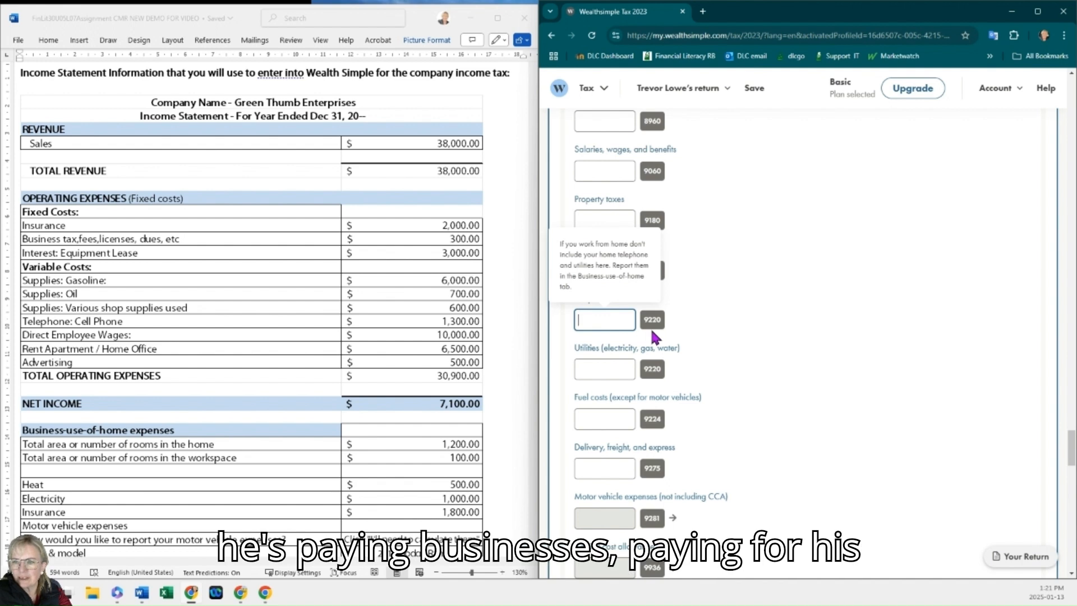
text(1,300)
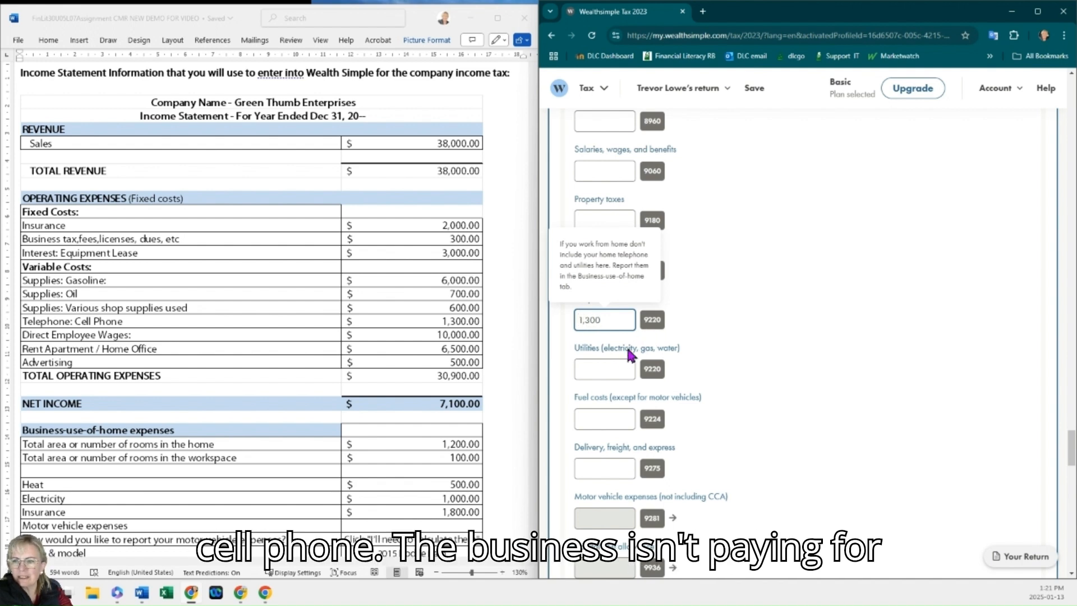
Step: Review the remaining expense fields down to the total business expenses and net income
click(619, 369)
click(719, 368)
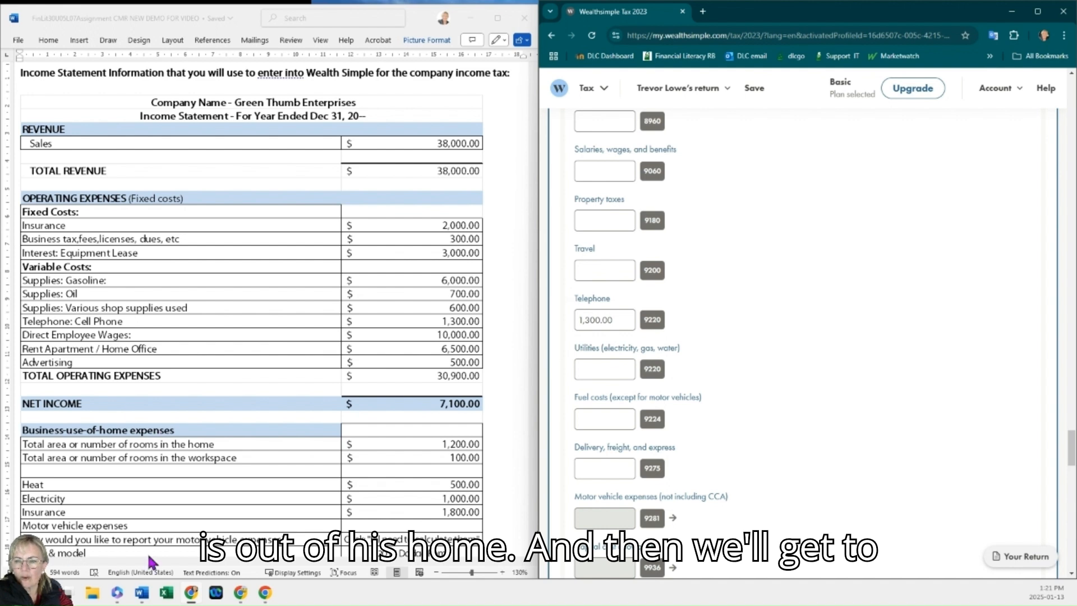
click(602, 417)
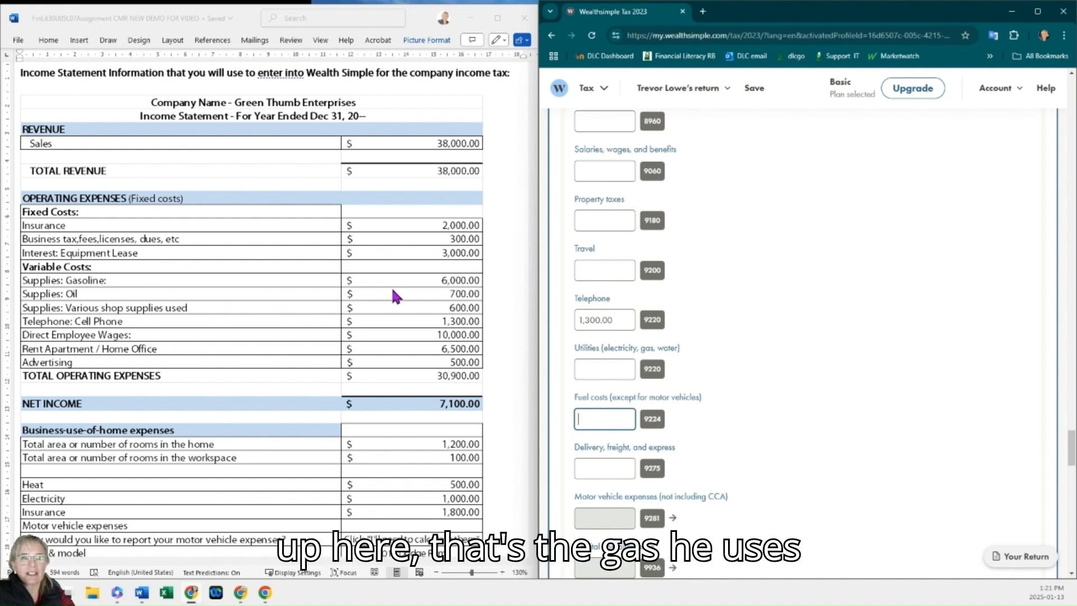
scroll(596, 359, down, 2)
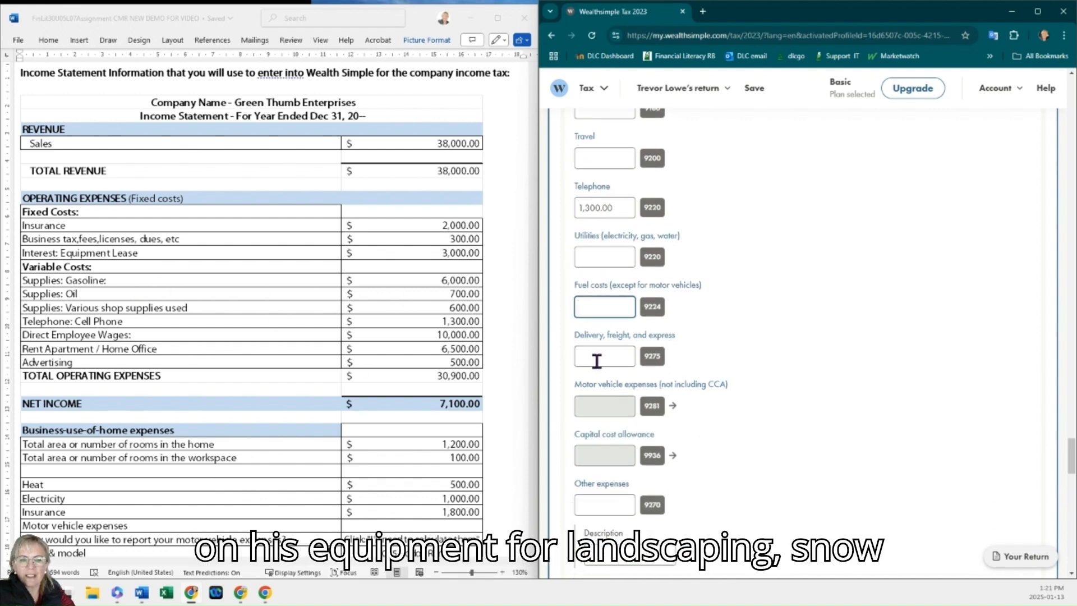
scroll(596, 359, down, 2)
scroll(606, 348, down, 1)
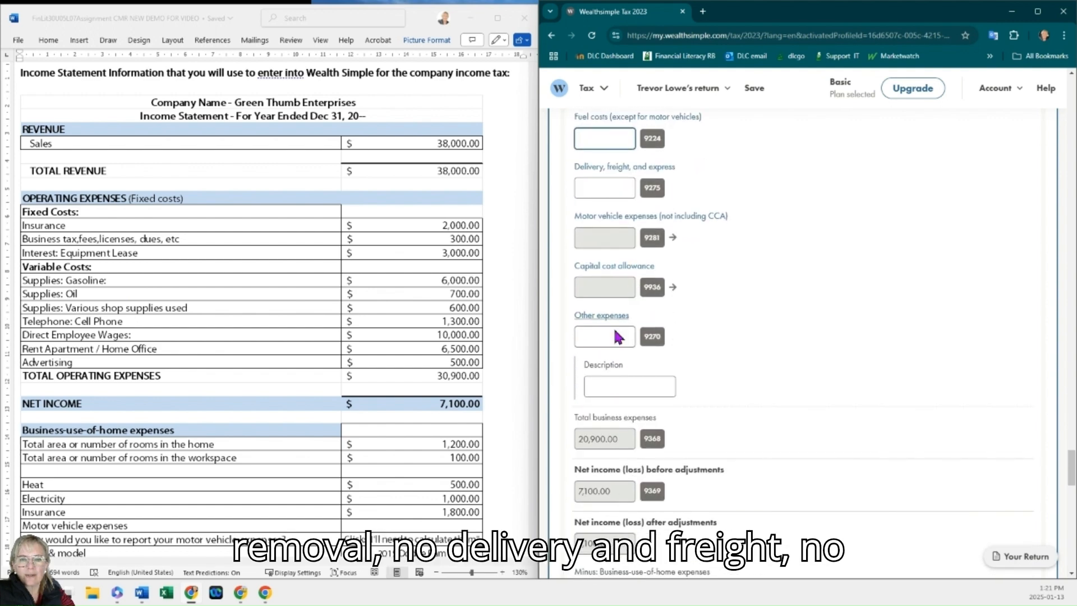
Step: Expand the capital cost allowance section below the business net income
scroll(620, 339, down, 3)
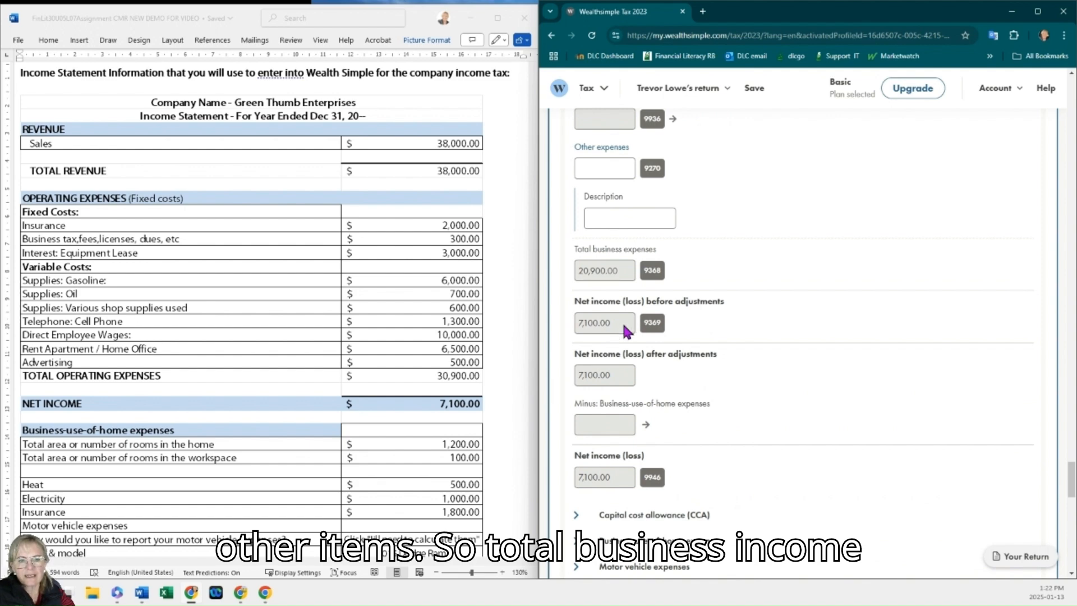
scroll(617, 337, down, 3)
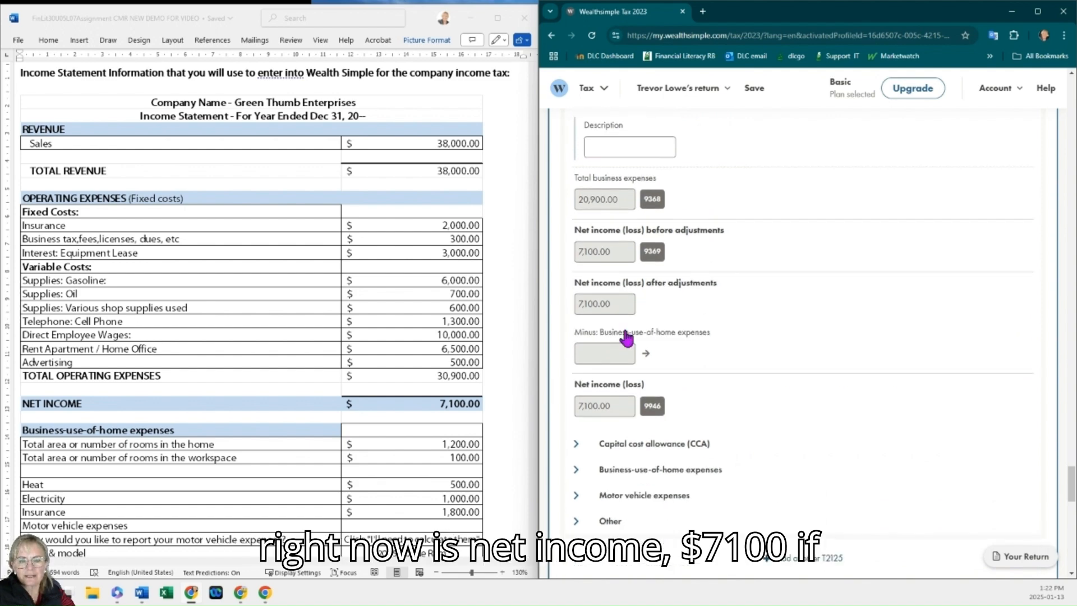
click(622, 348)
scroll(705, 353, down, 1)
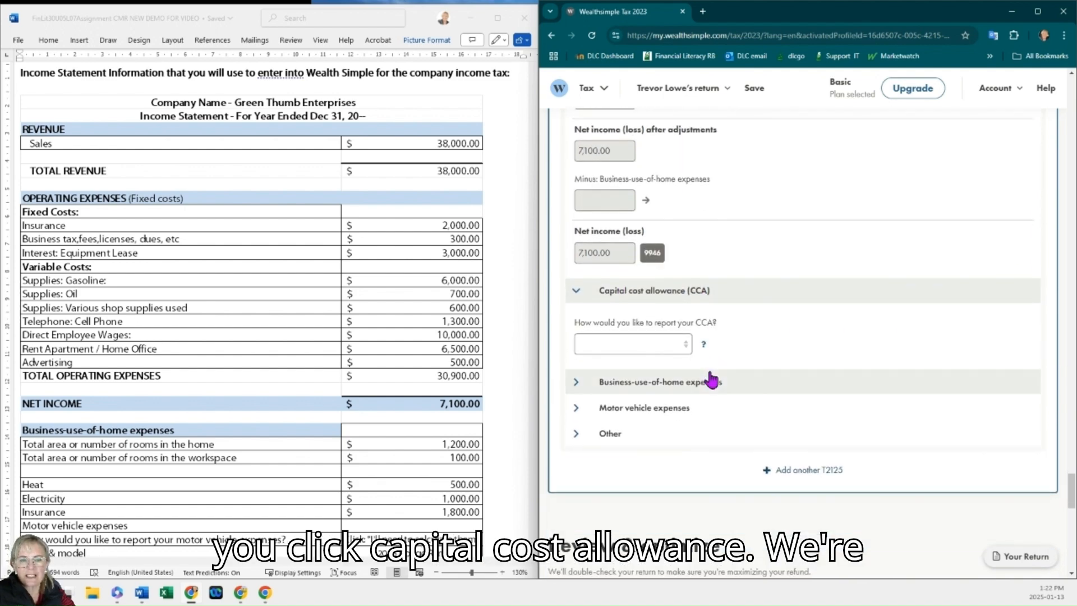
click(667, 349)
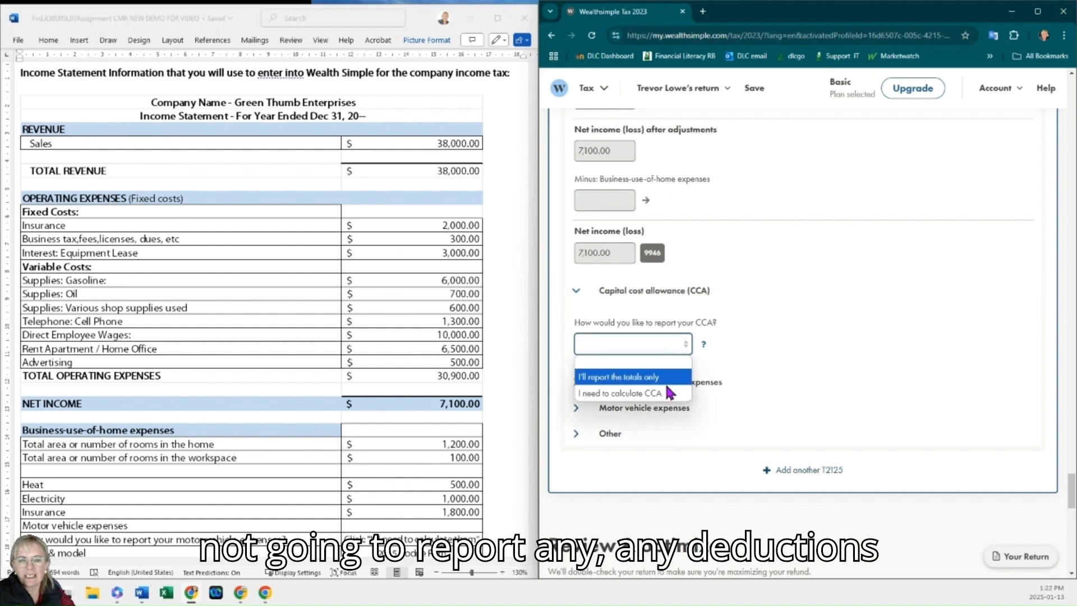
scroll(438, 374, down, 3)
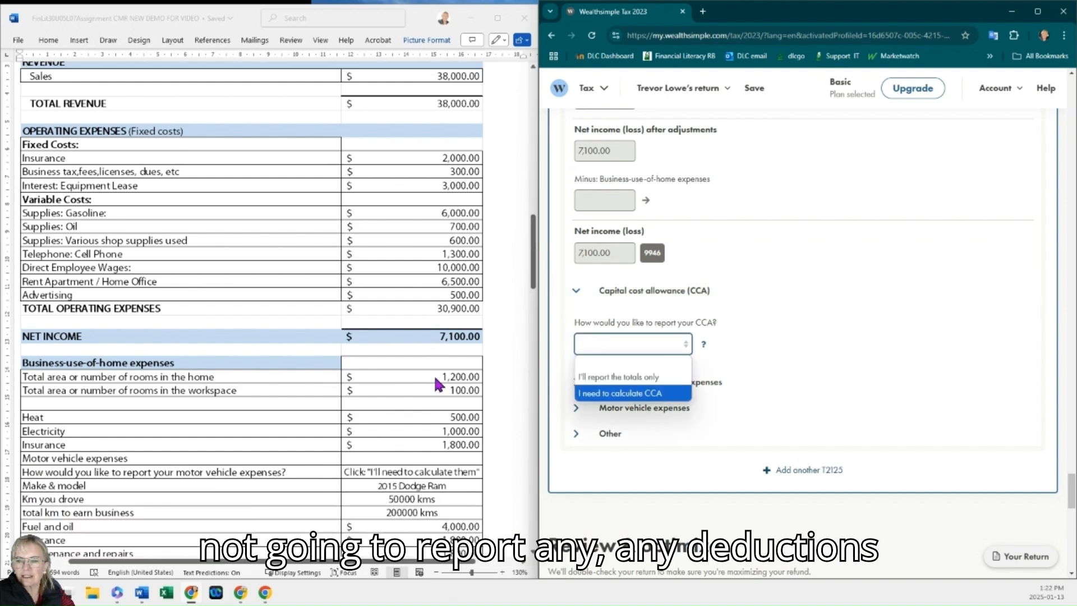
click(668, 394)
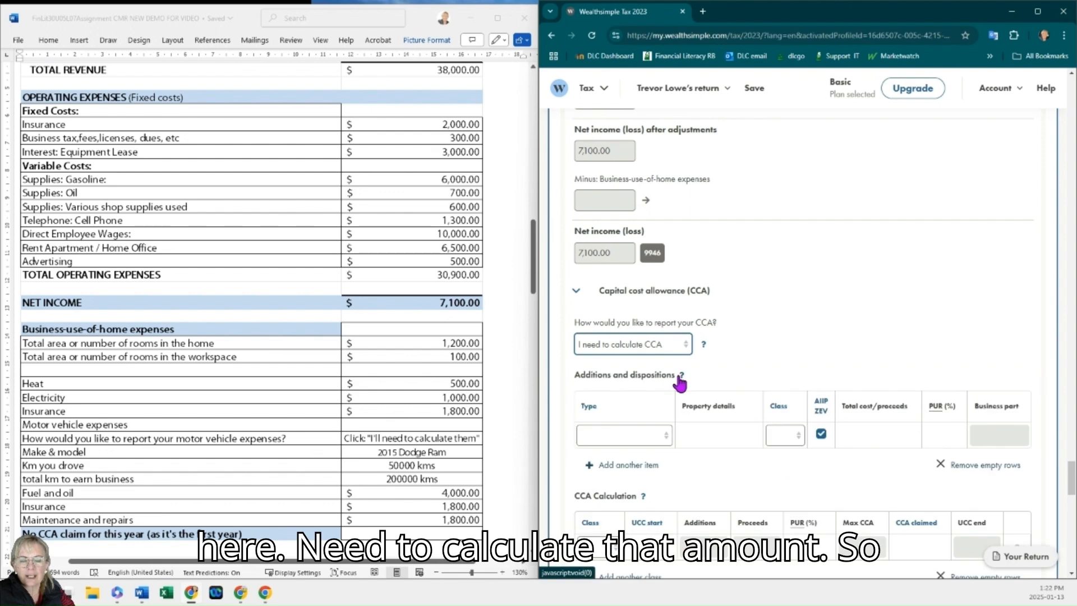
scroll(673, 375, down, 1)
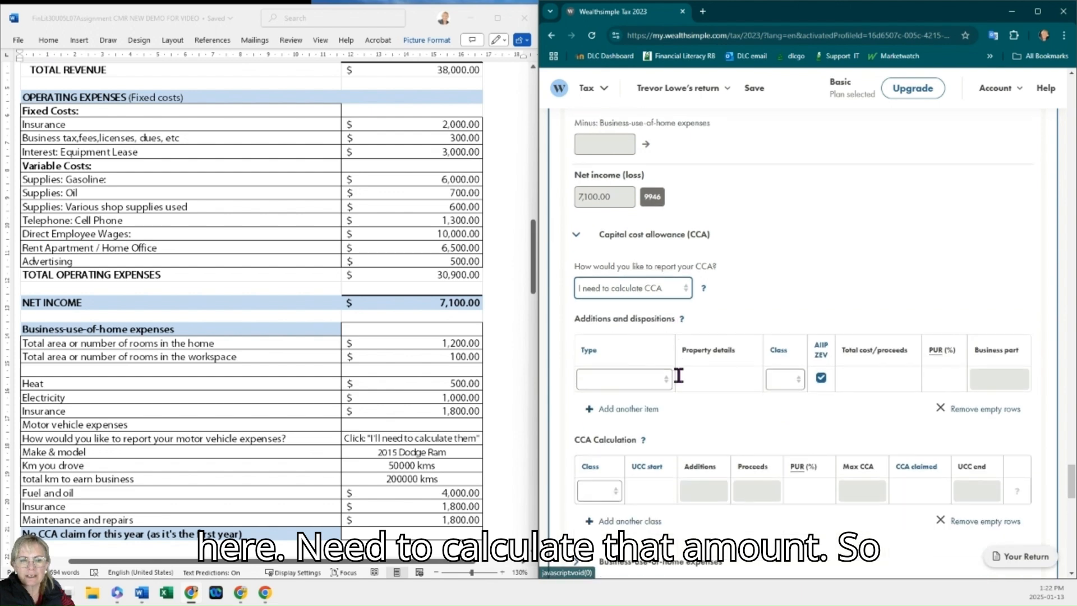
click(676, 299)
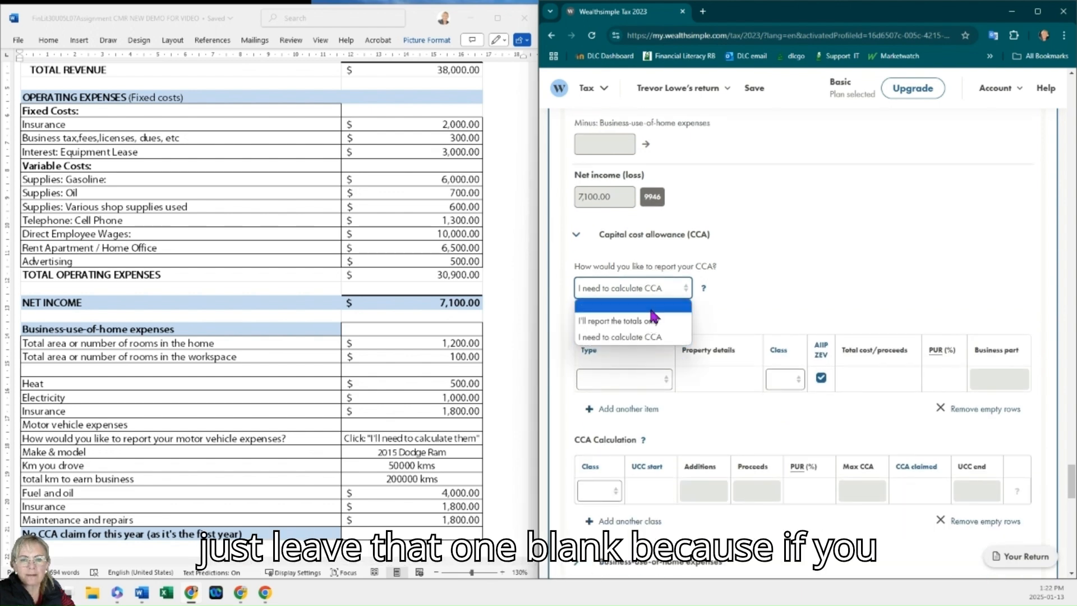
click(682, 306)
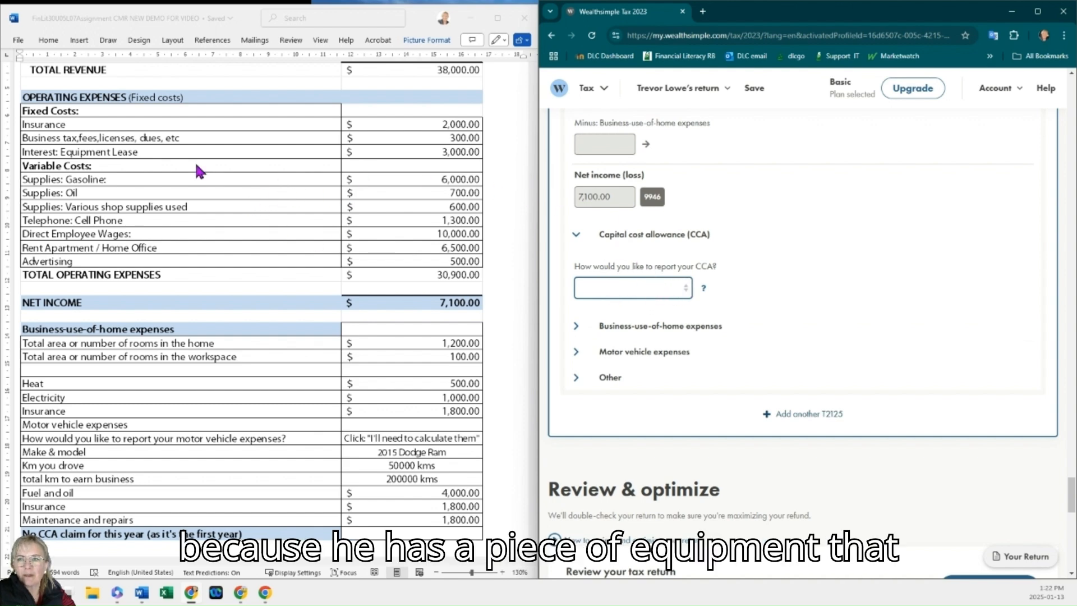
Step: Expand business-use-of-home expenses and enter 1,200 as the home's total area and 100 as the workspace area
click(655, 329)
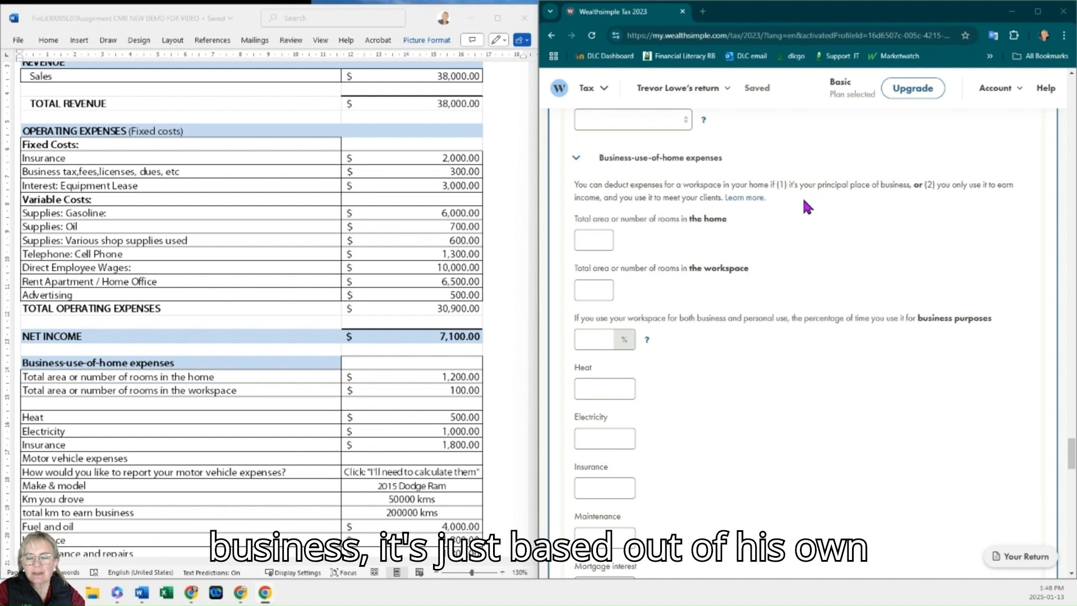
scroll(429, 291, down, 3)
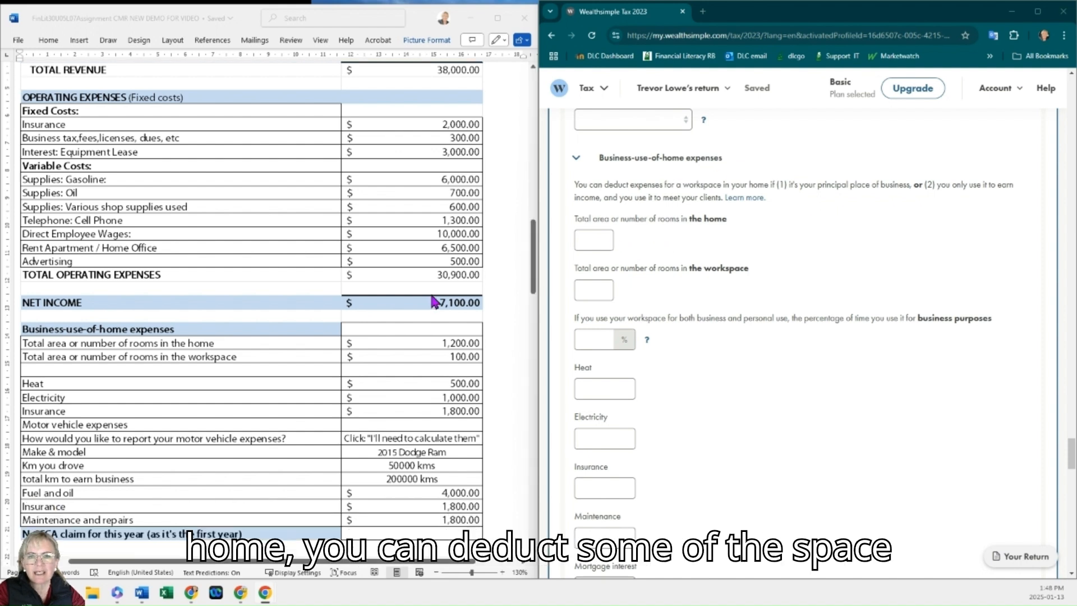
click(596, 240)
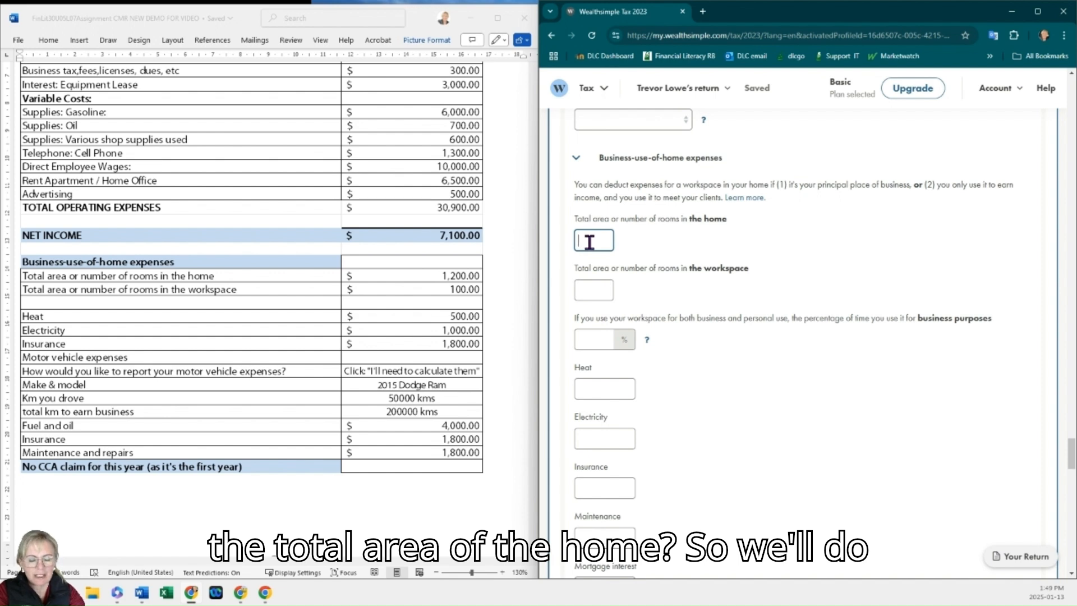
text(1,200)
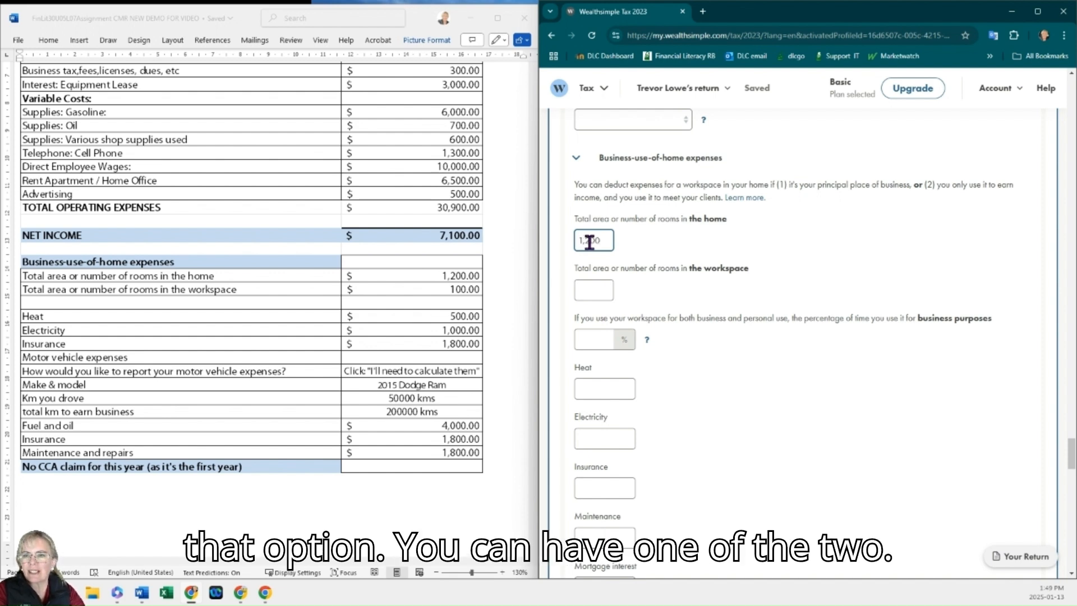
click(594, 288)
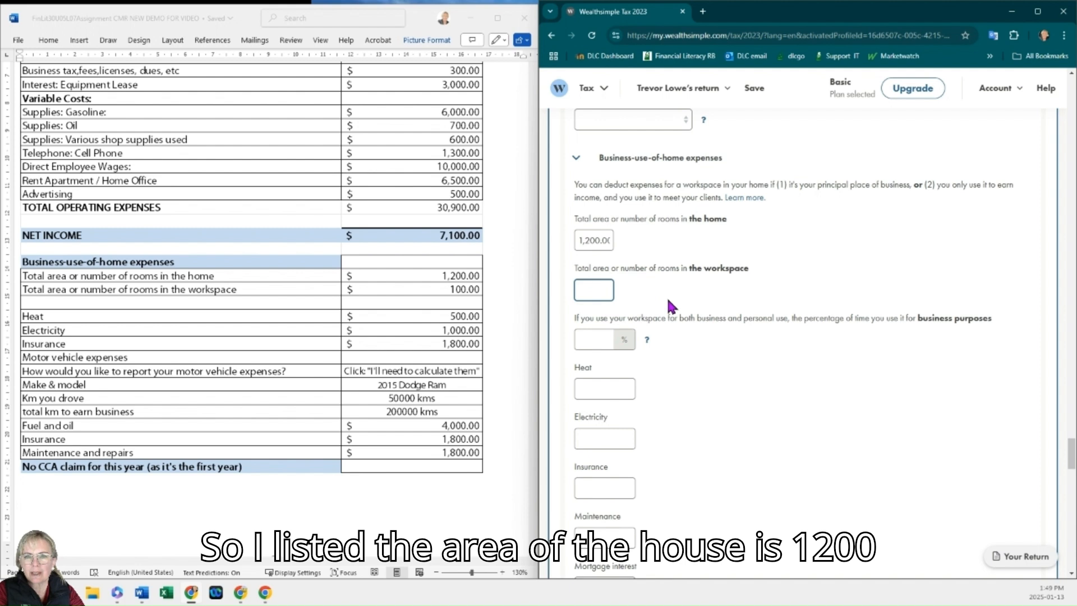
text(100)
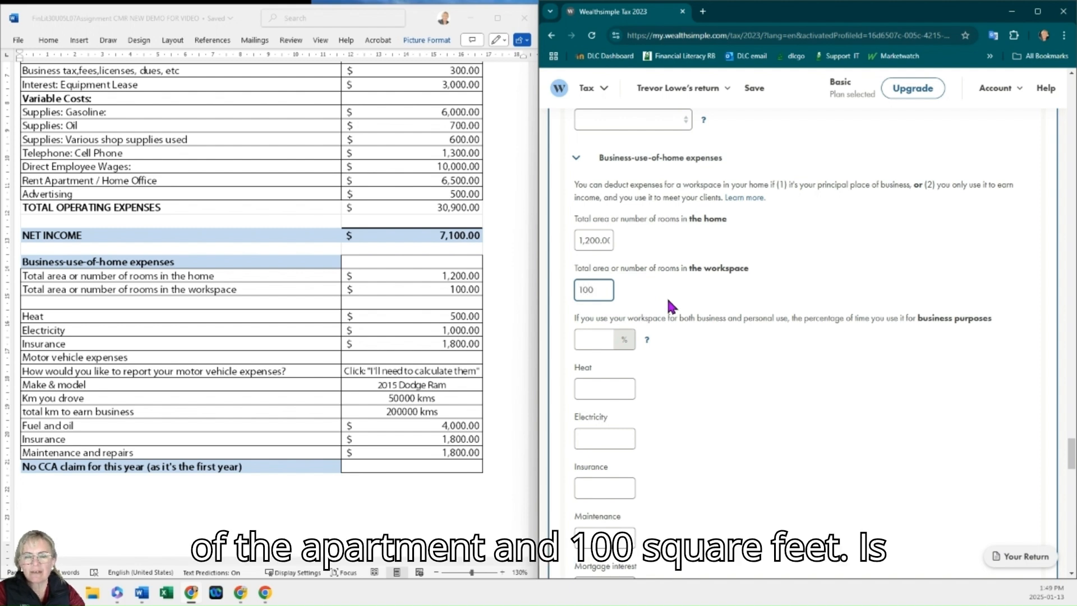
click(465, 276)
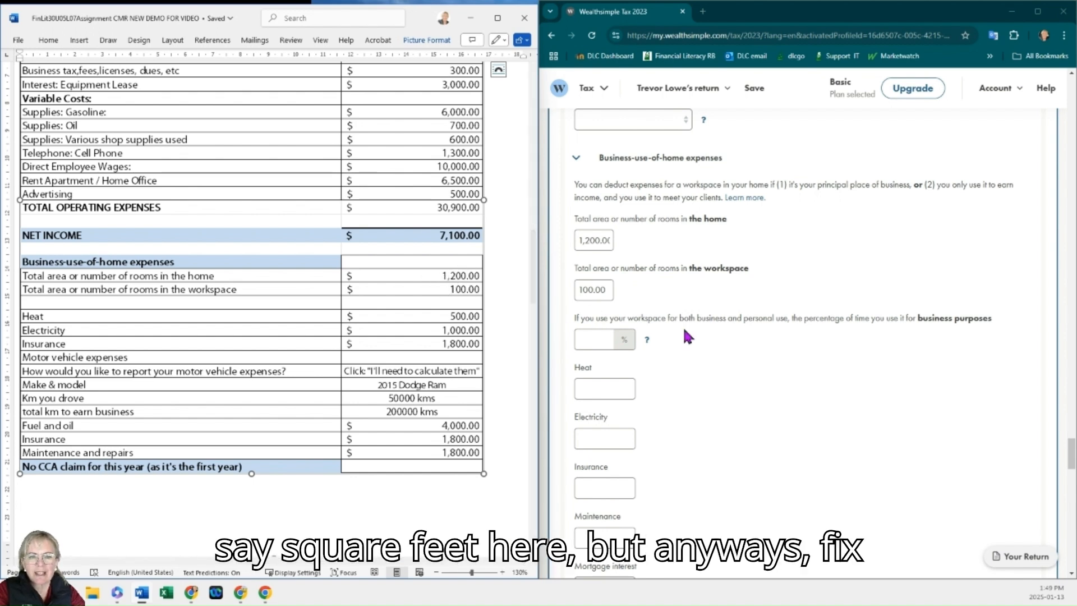
Step: Enter 500 as the home heat expense and 1,000 as the electricity expense
click(604, 391)
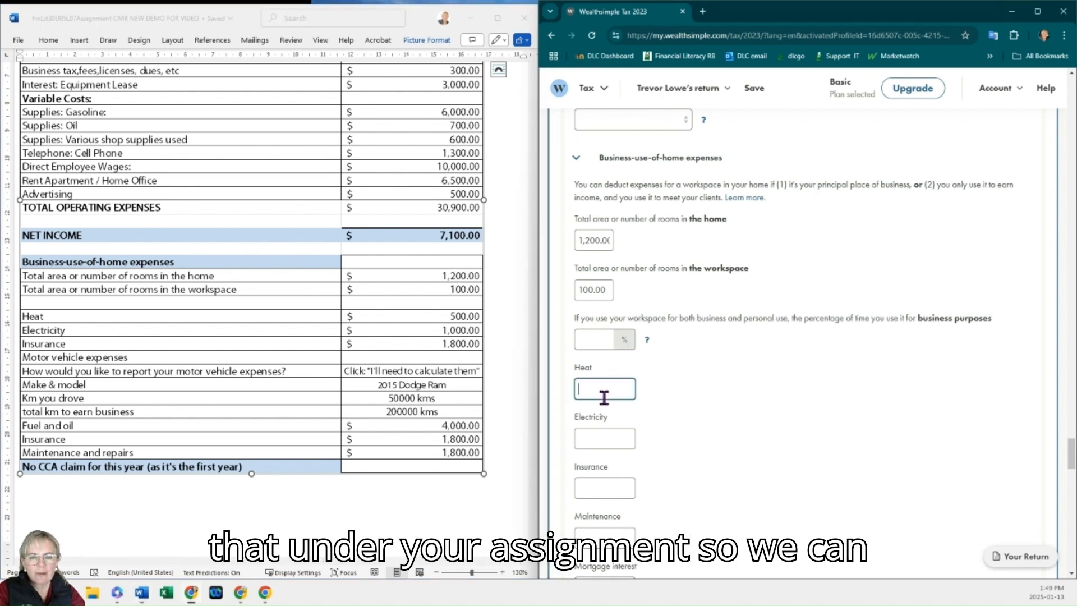
scroll(691, 382, down, 1)
scroll(691, 377, down, 2)
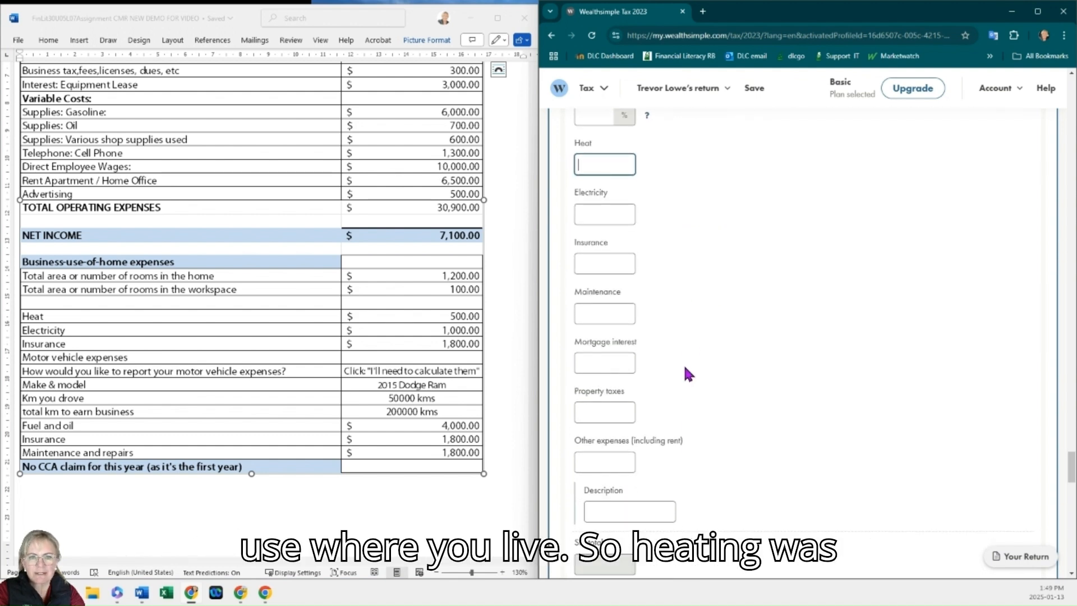
text(500)
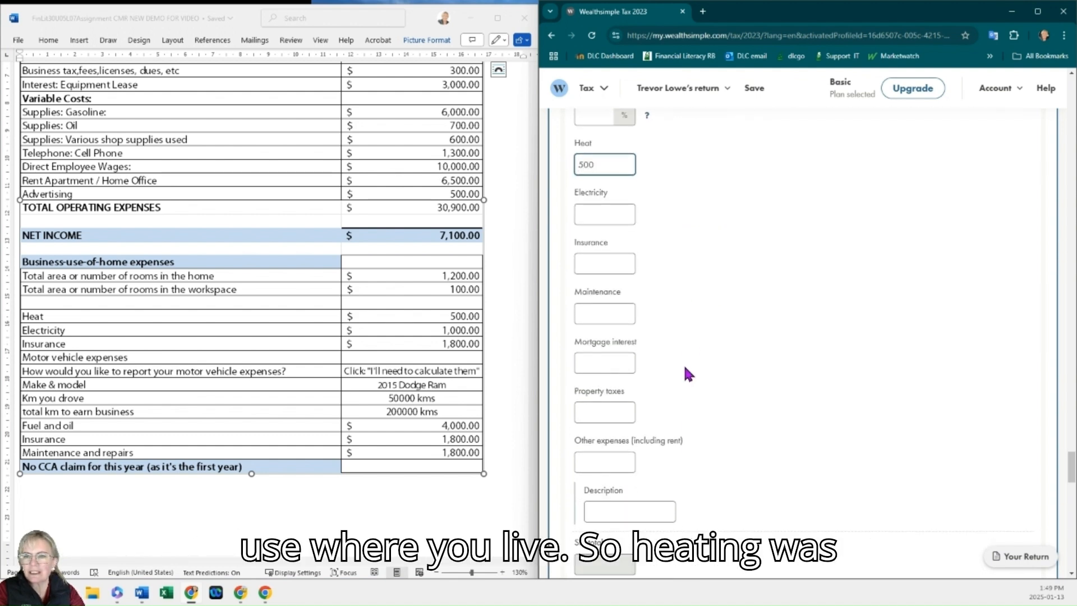
click(623, 216)
text(1,00)
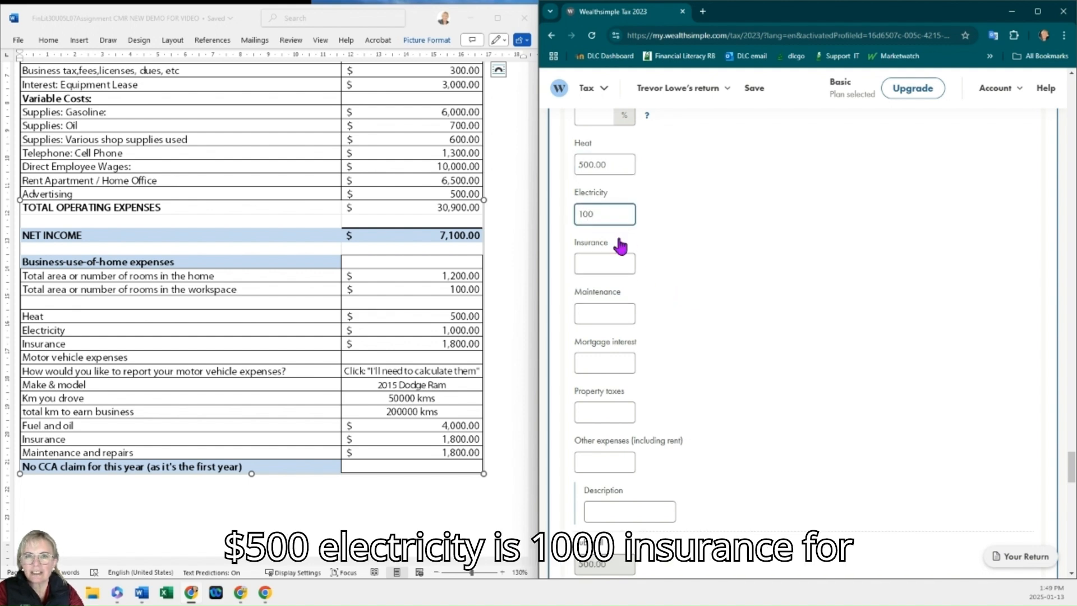
text(0)
Step: Enter 1,800 as the home insurance expense, leaving maintenance, mortgage interest and property taxes blank
click(609, 263)
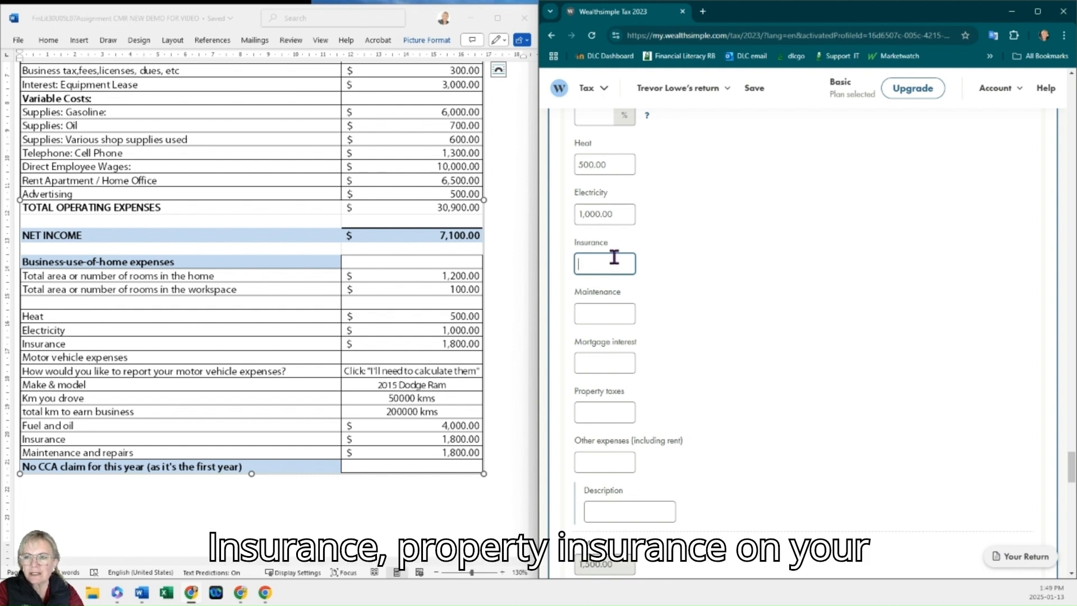
text(1800)
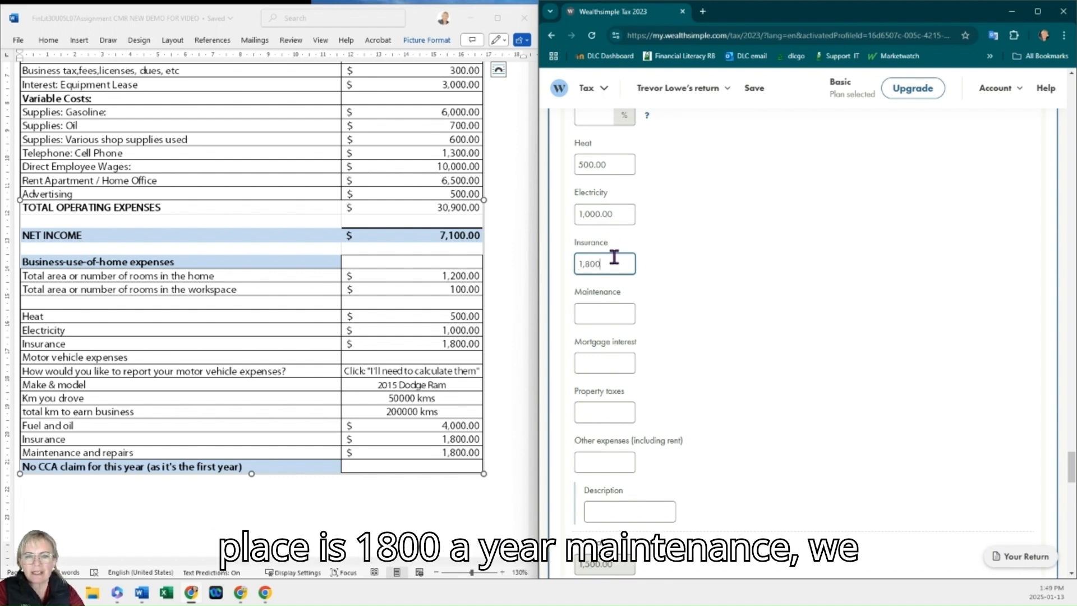
click(617, 311)
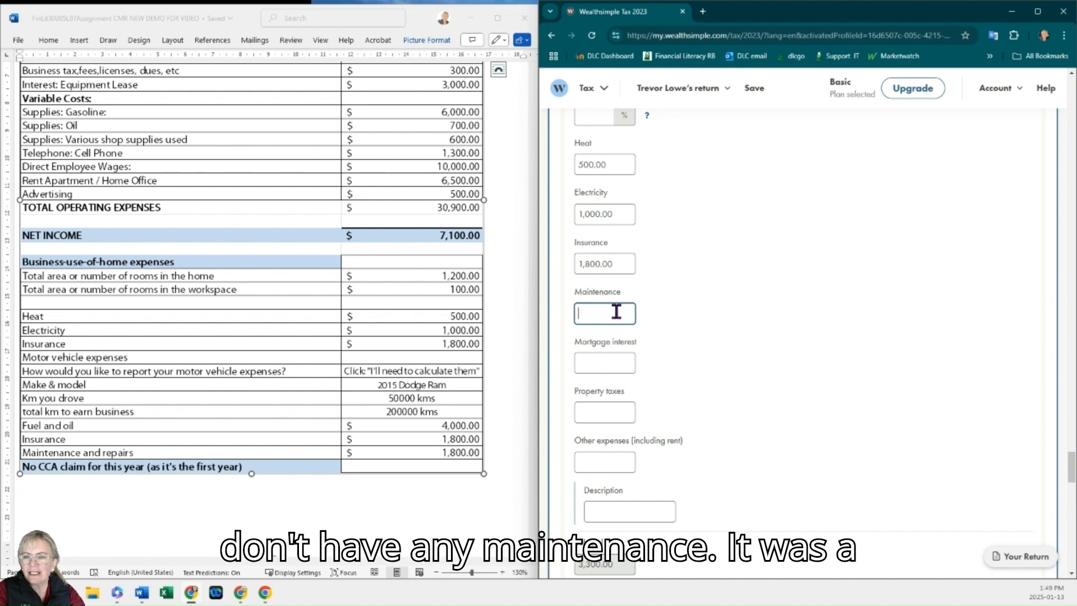
click(615, 363)
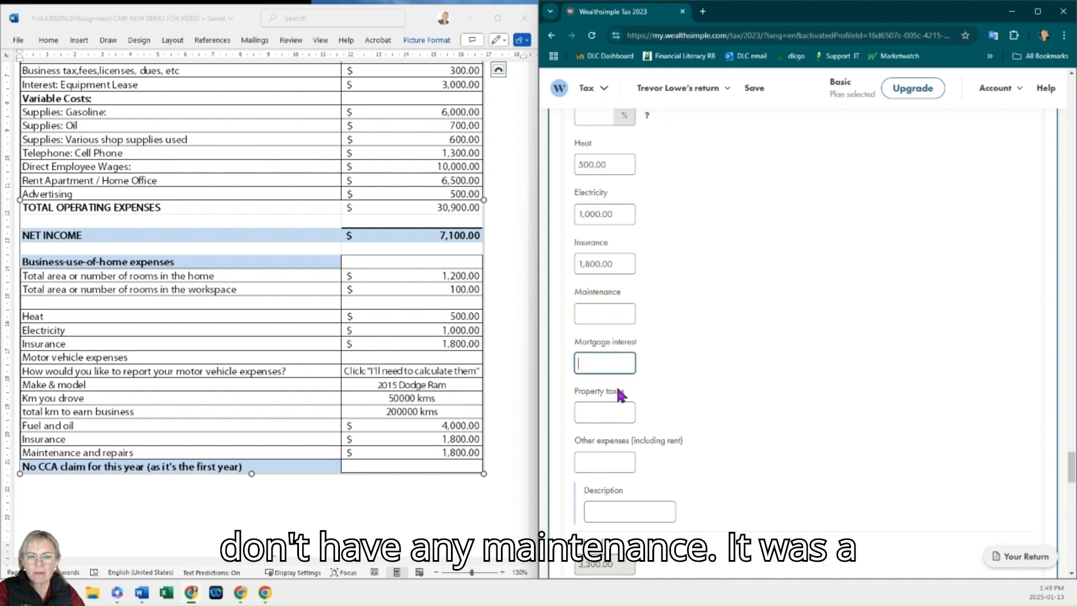
click(625, 409)
Step: Expand motor vehicle expenses and choose to report them with 'I need to calculate them'
scroll(646, 397, down, 1)
scroll(645, 397, down, 5)
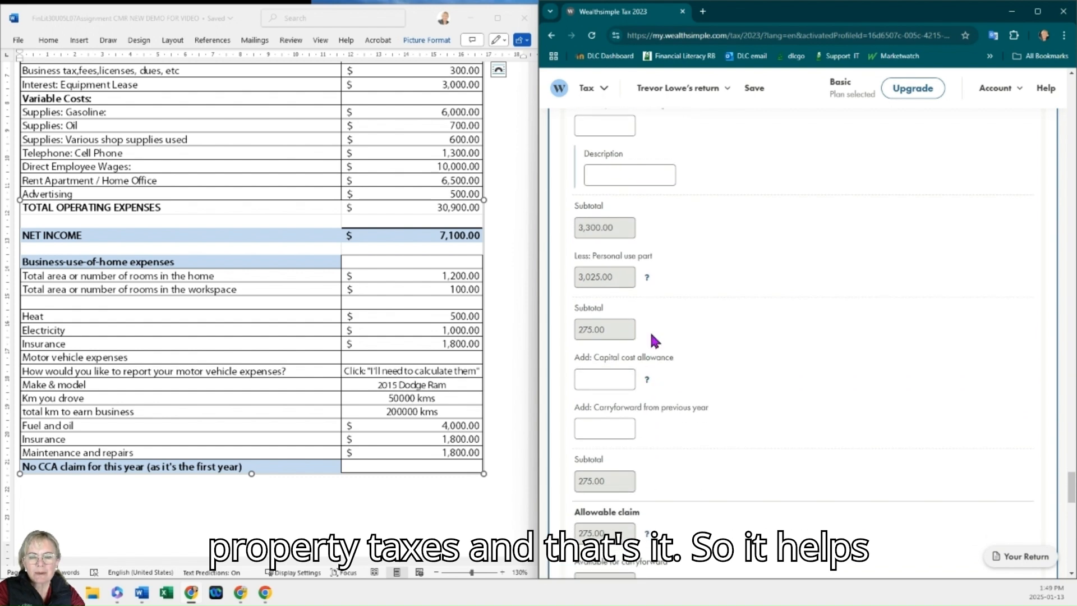
scroll(652, 336, down, 1)
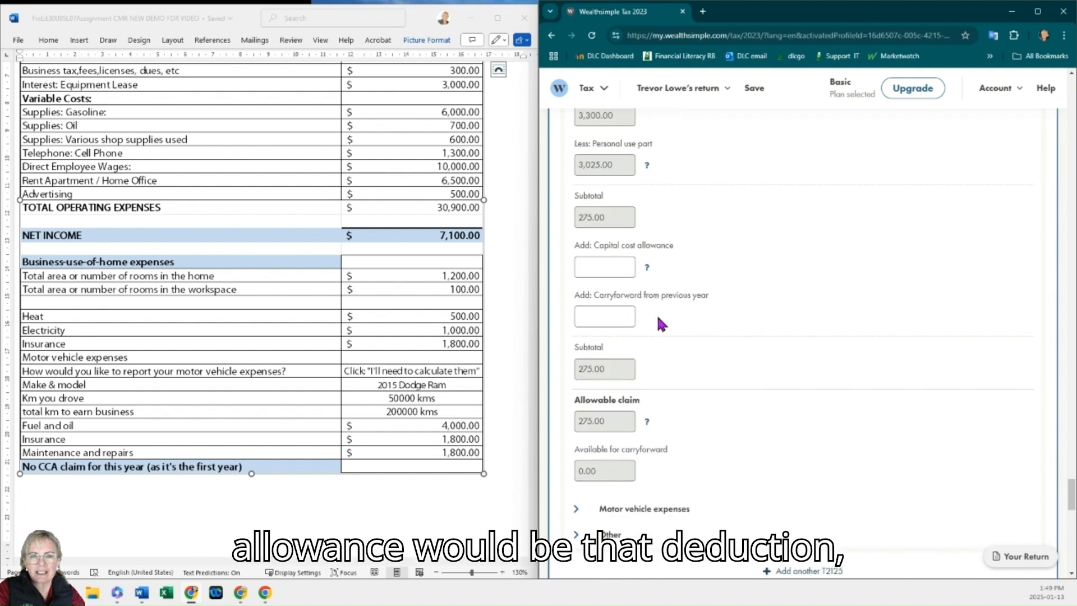
scroll(656, 318, down, 3)
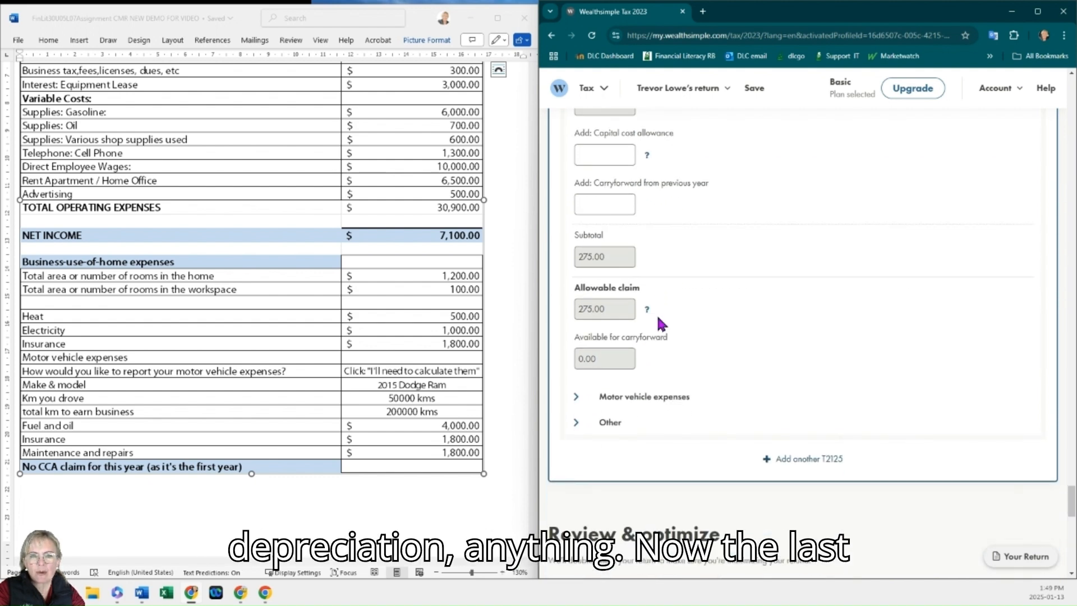
click(609, 396)
scroll(654, 352, down, 1)
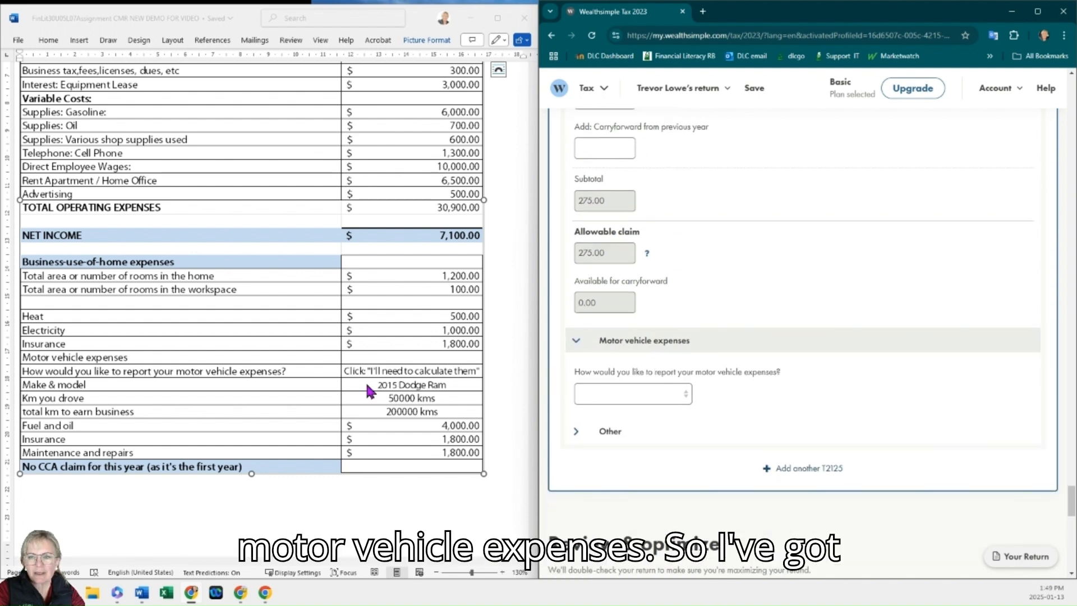
click(686, 395)
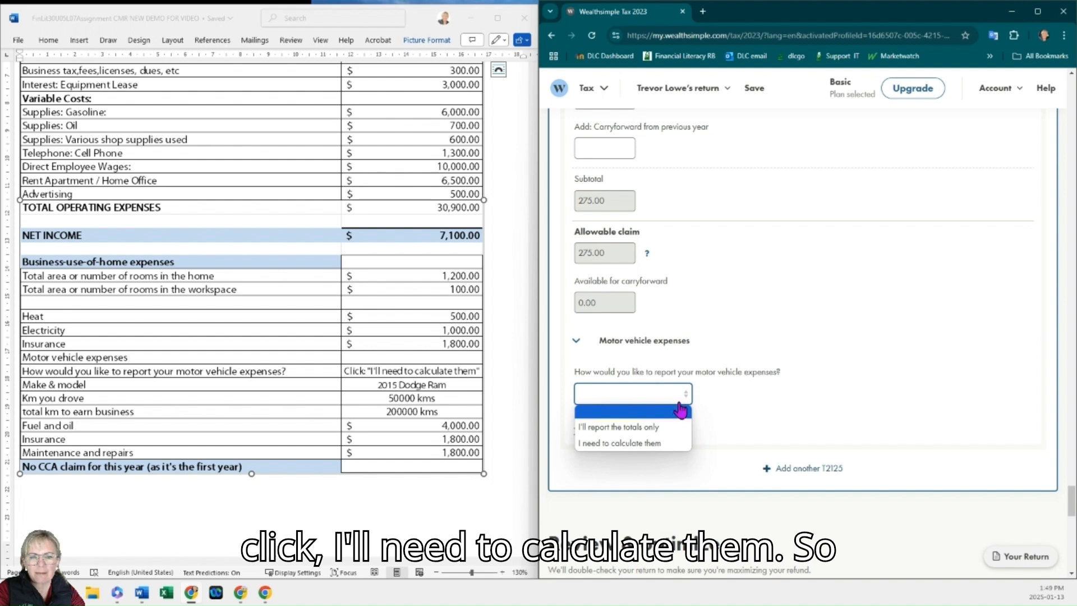
click(674, 441)
Step: Enter 2015 Dodge Ram as the vehicle's make and model
scroll(671, 437, down, 5)
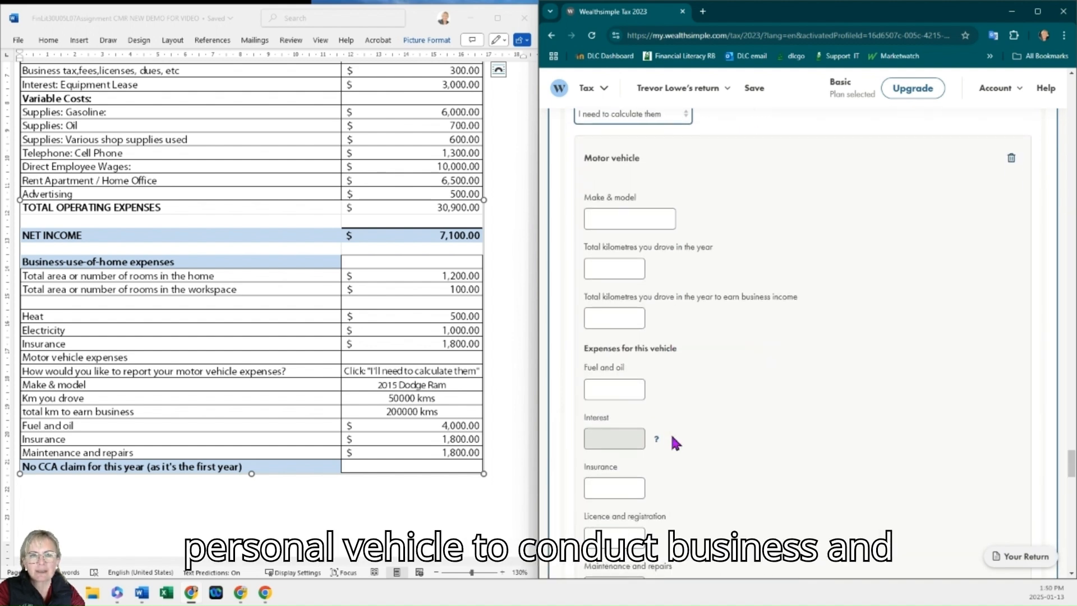
scroll(671, 437, down, 1)
scroll(671, 437, up, 1)
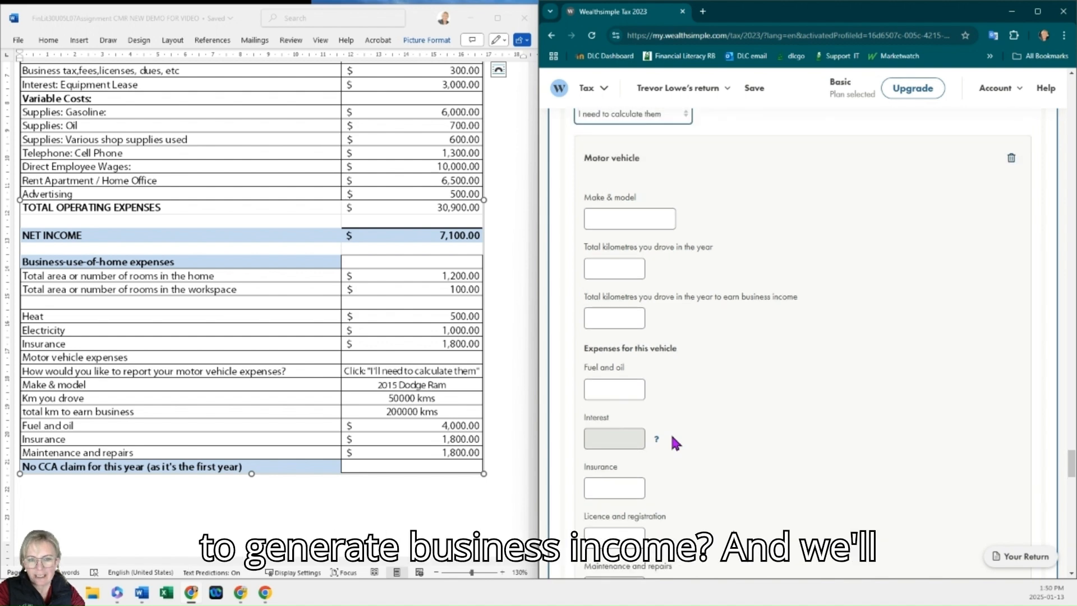
click(620, 219)
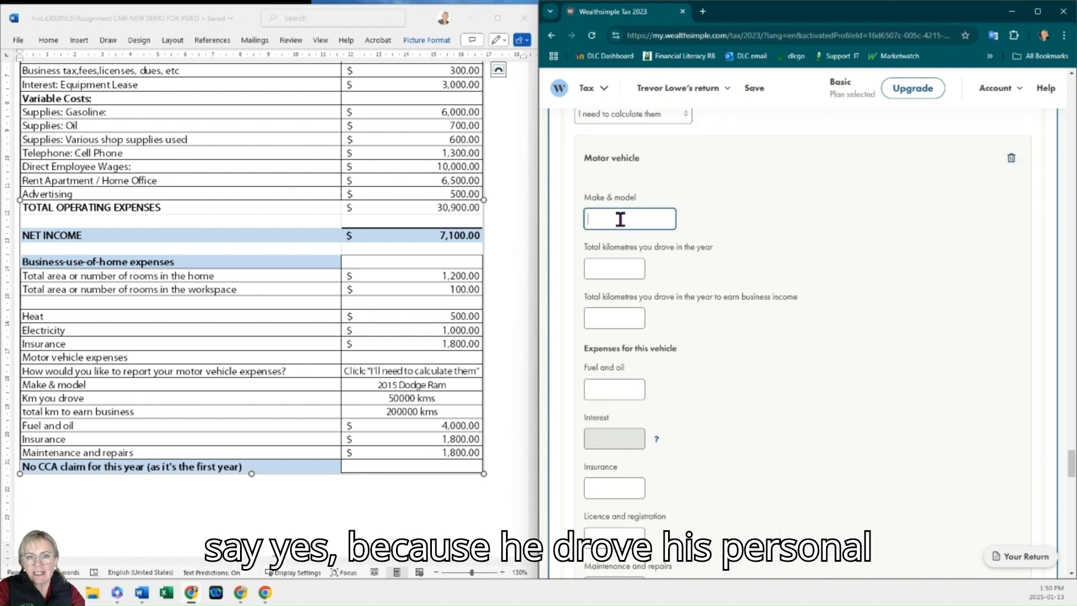
text(2015)
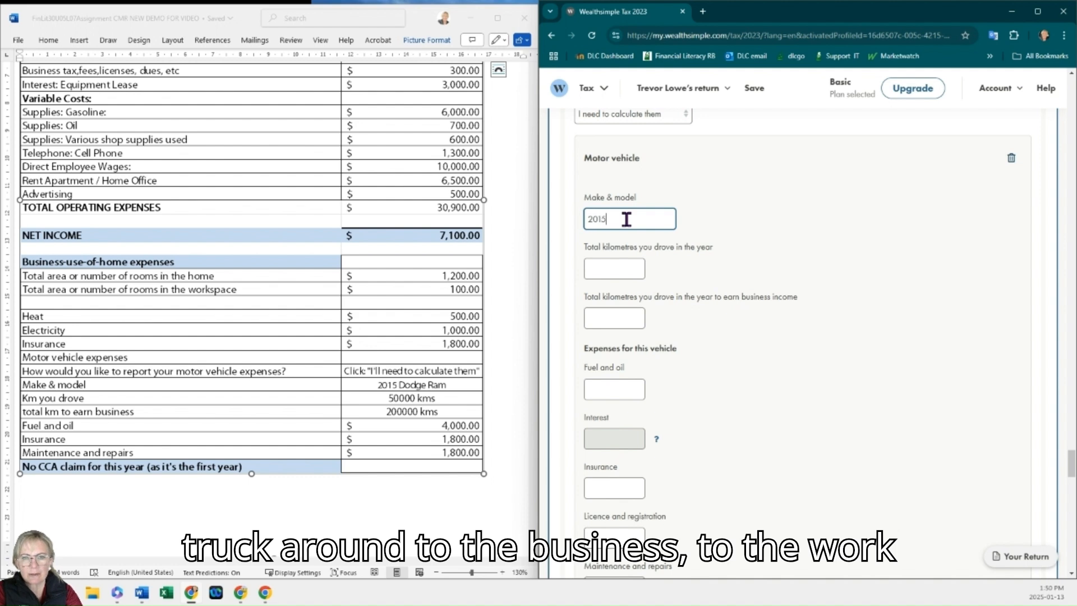
text( Dod)
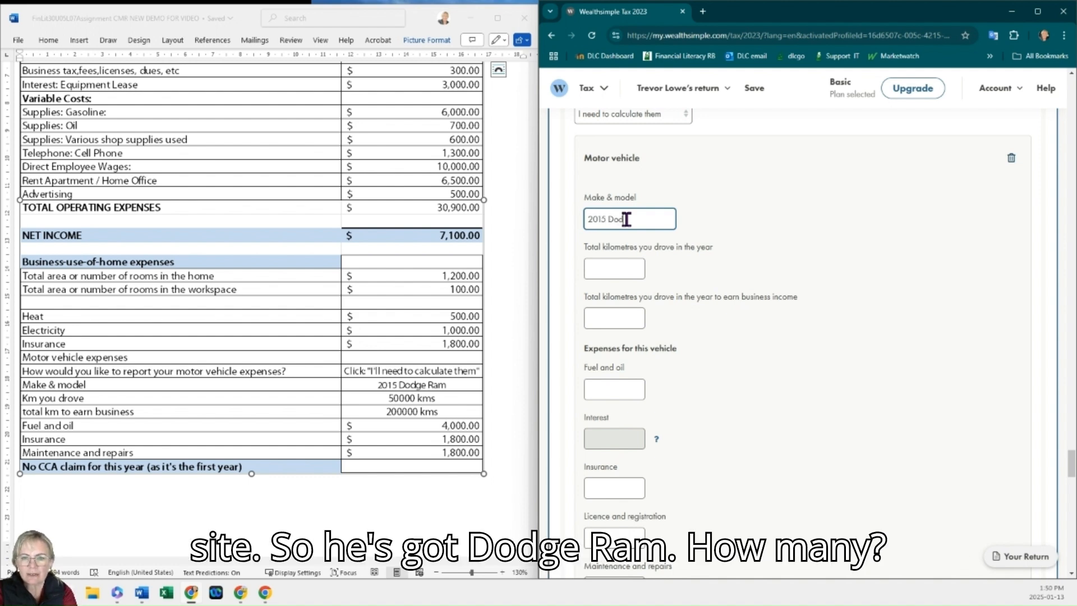
text(ge Ram)
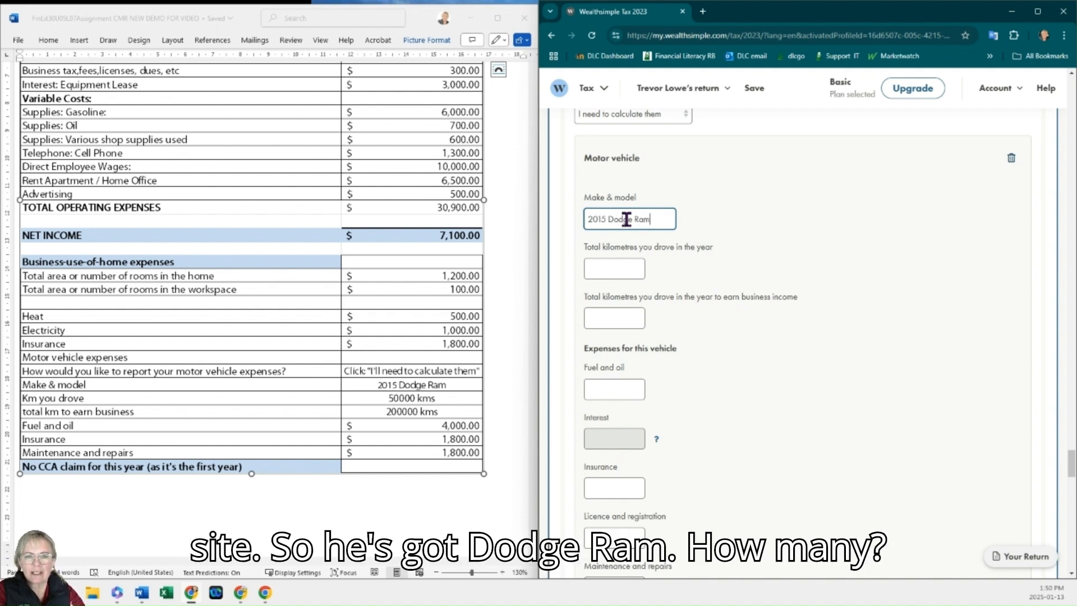
Step: Enter 50,000 as the total kilometres driven and 20,000 as the kilometres driven to earn business income
click(618, 273)
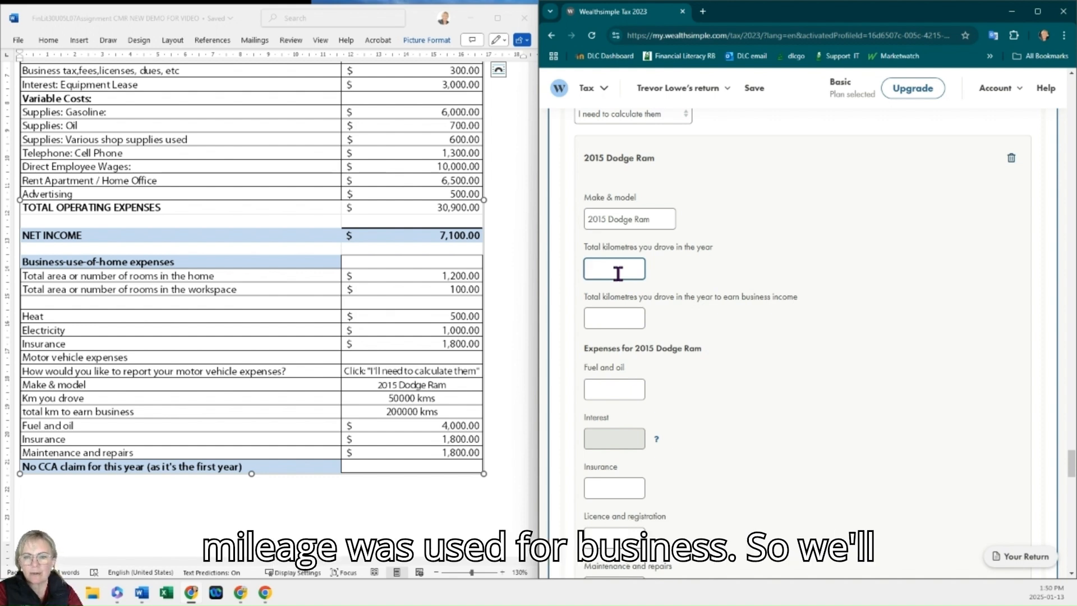
text(50,000)
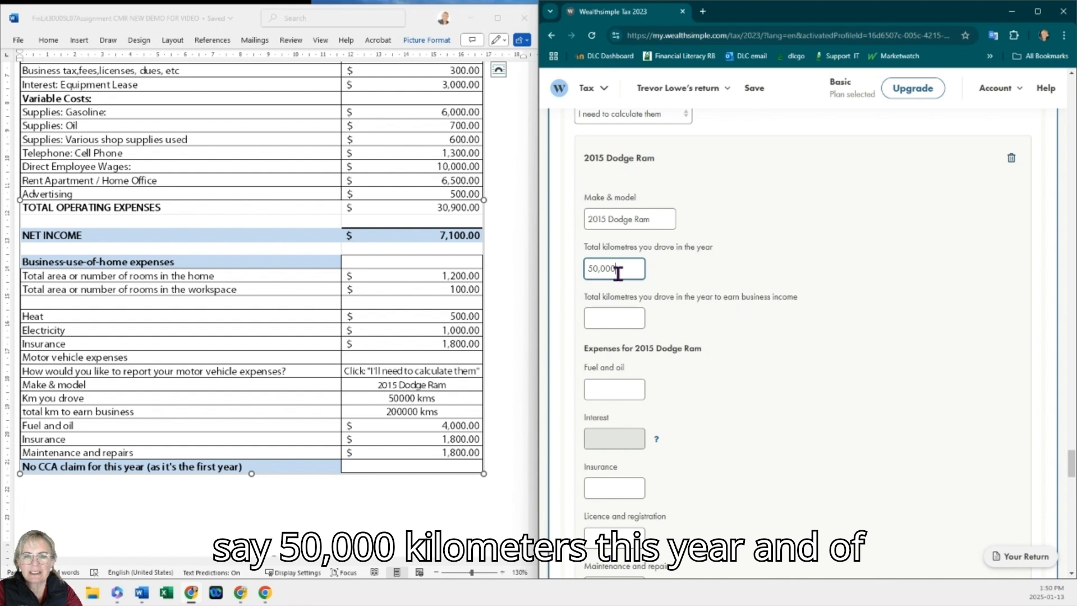
click(615, 314)
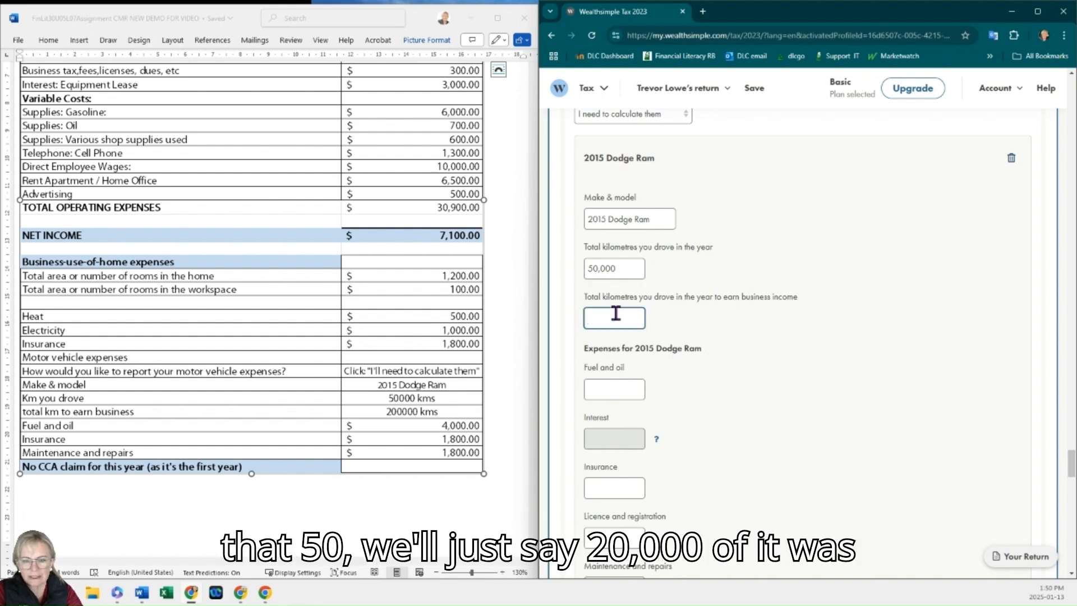
text(20,000)
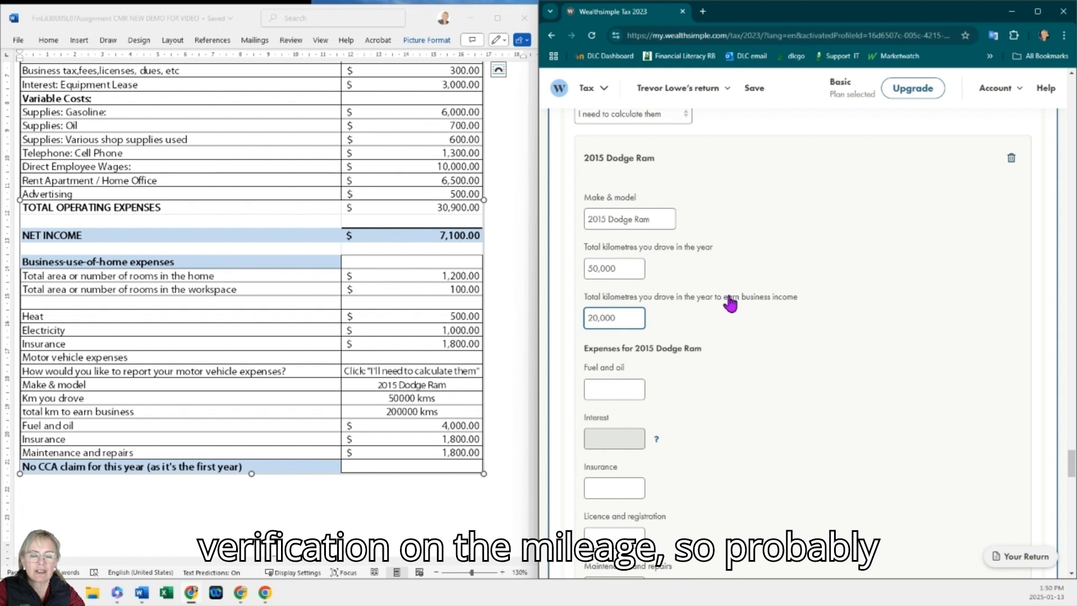
Step: Enter 4,000 as the vehicle's fuel and oil expense
scroll(712, 318, down, 1)
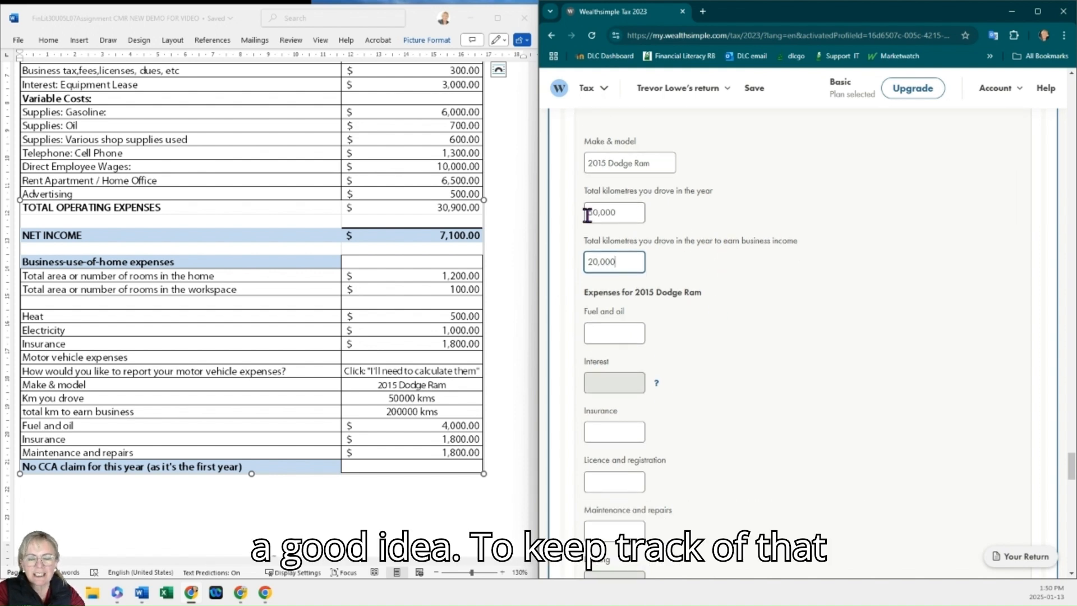
scroll(624, 287, down, 1)
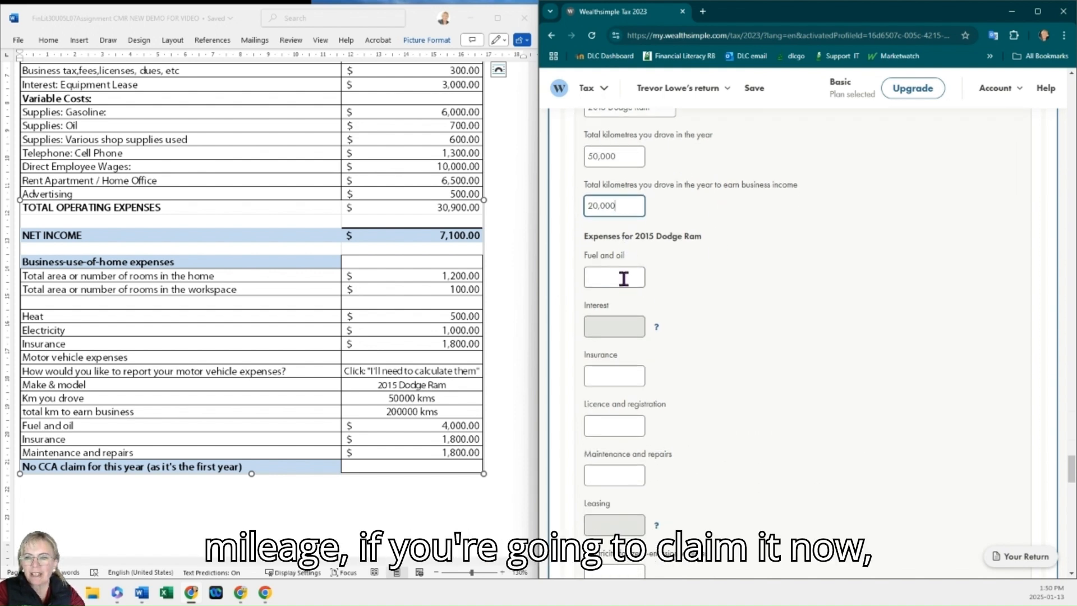
click(623, 279)
text(4000)
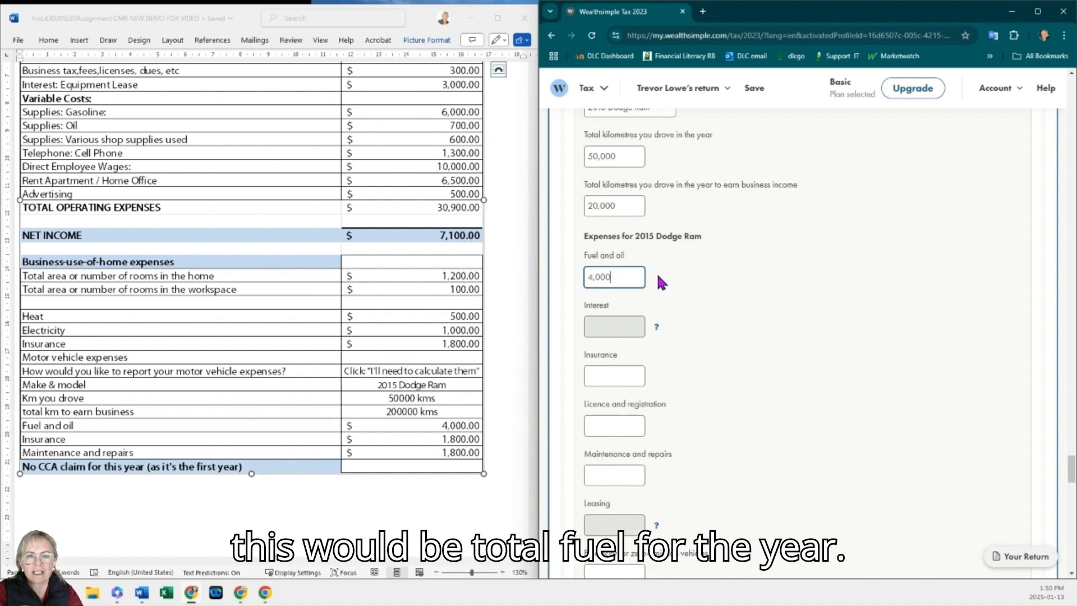
Step: Enter 1,800 as the vehicle insurance and 1,800 as the maintenance and repairs expense
scroll(657, 287, down, 1)
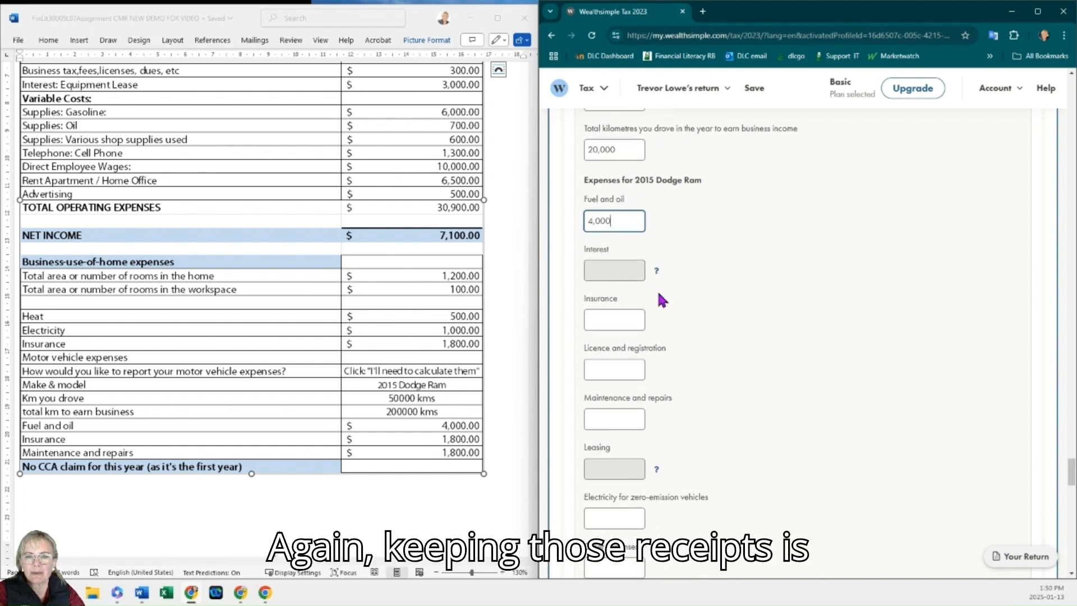
click(633, 318)
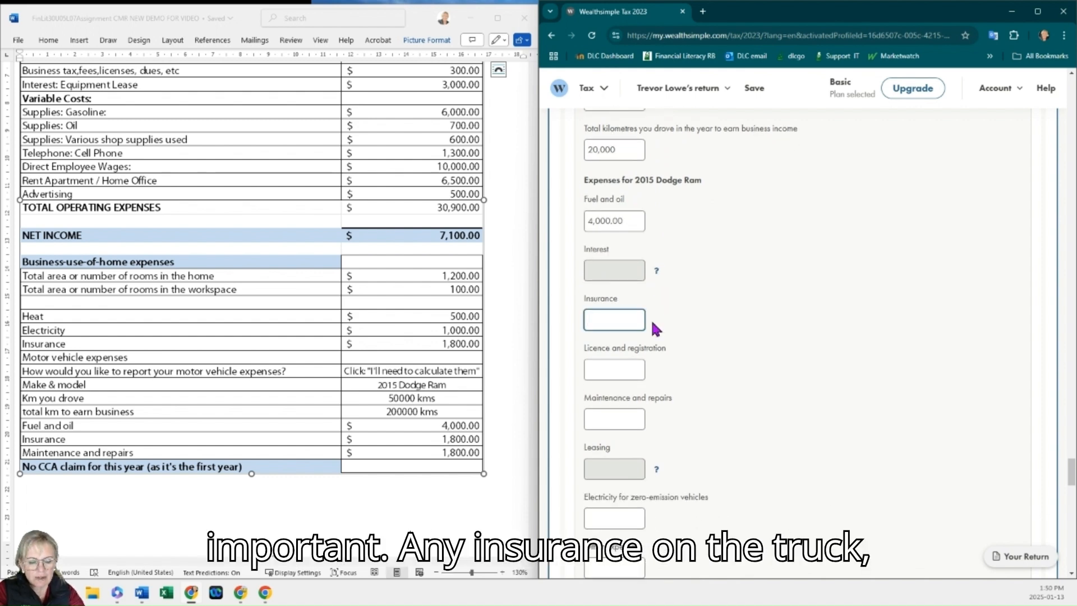
text(1800)
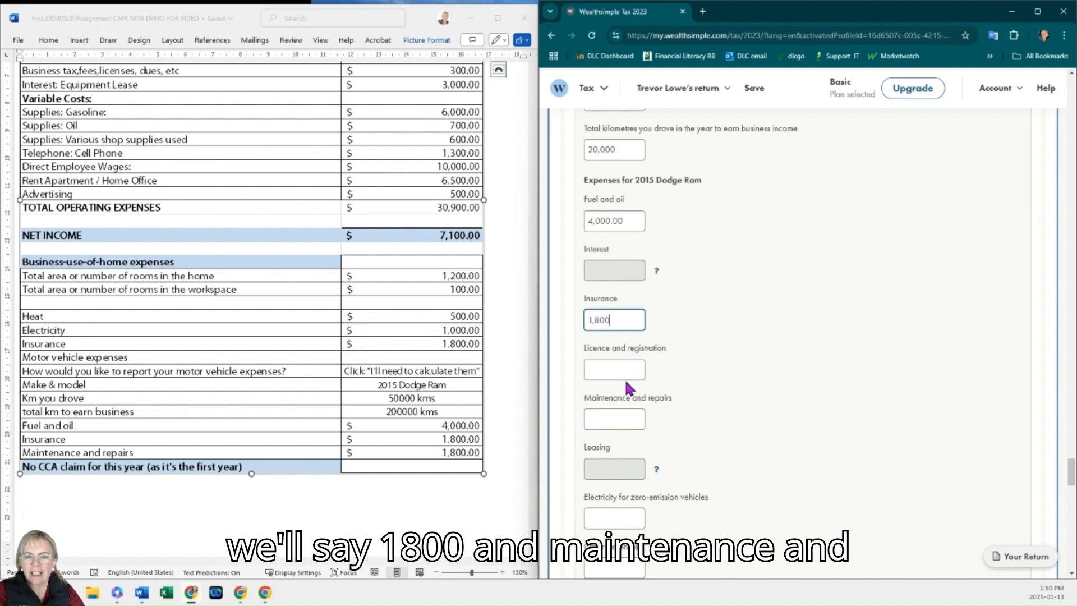
click(627, 418)
text(1,800)
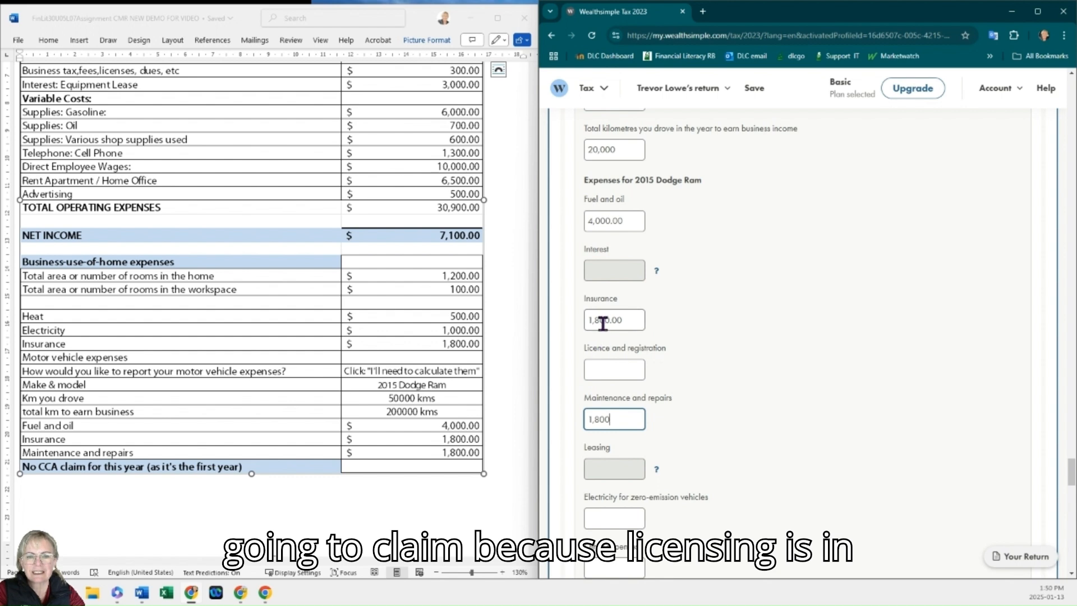
Step: Answer No to whether the 2015 Dodge Ram was financed and whether it was leased
scroll(614, 346, down, 4)
scroll(626, 402, down, 1)
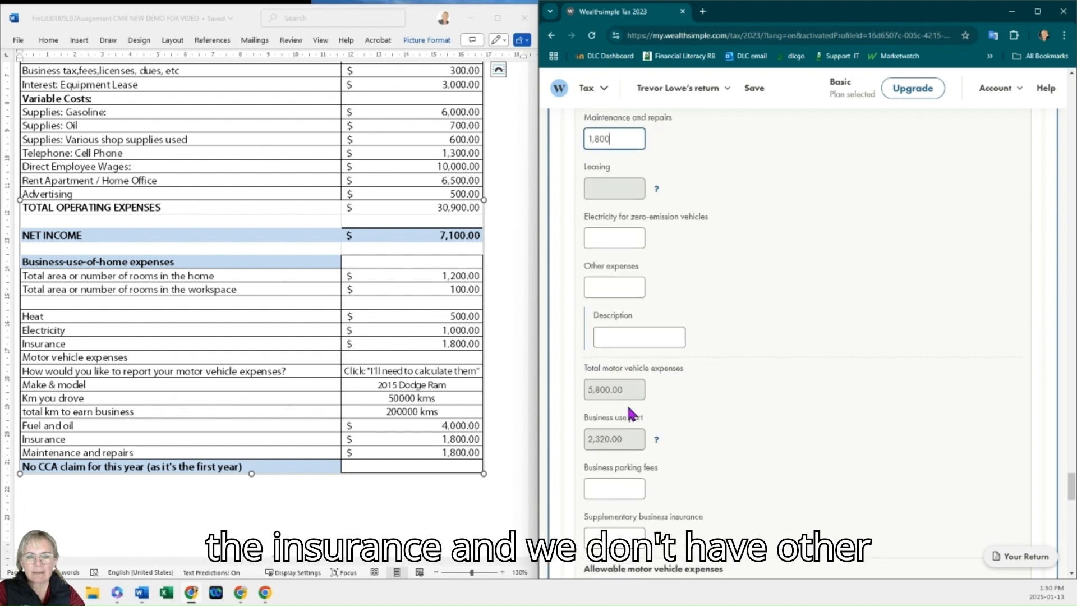
scroll(634, 404, down, 1)
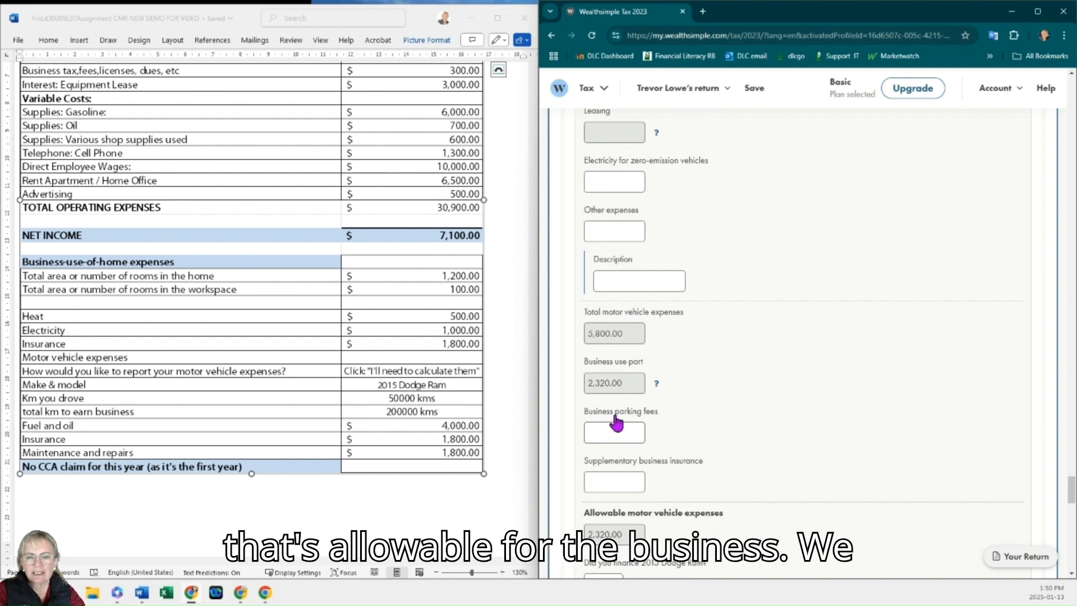
scroll(617, 422, down, 3)
scroll(617, 421, down, 1)
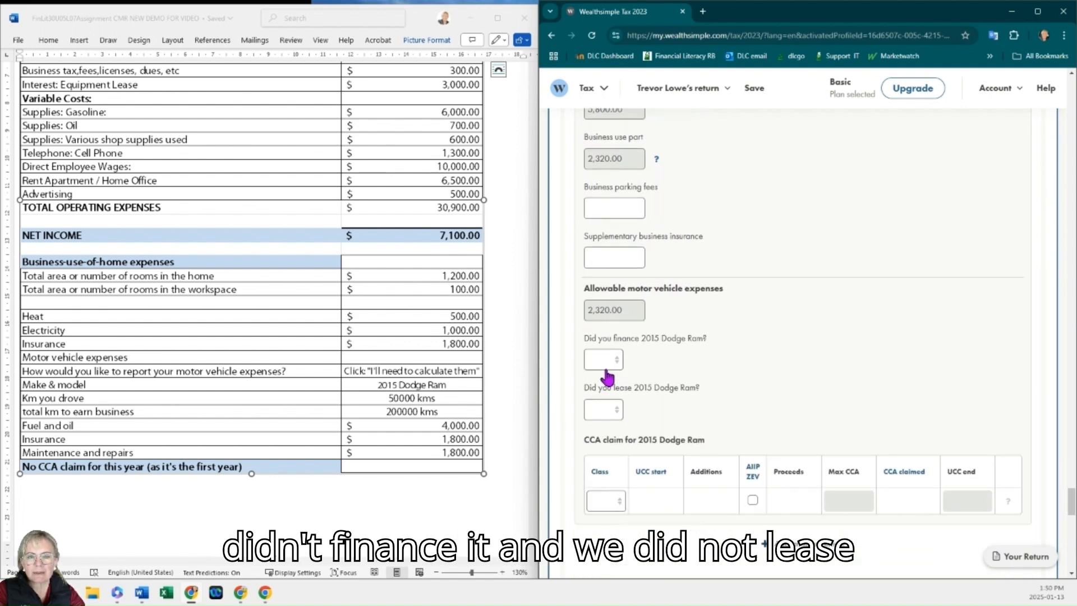
click(606, 360)
click(595, 409)
click(605, 412)
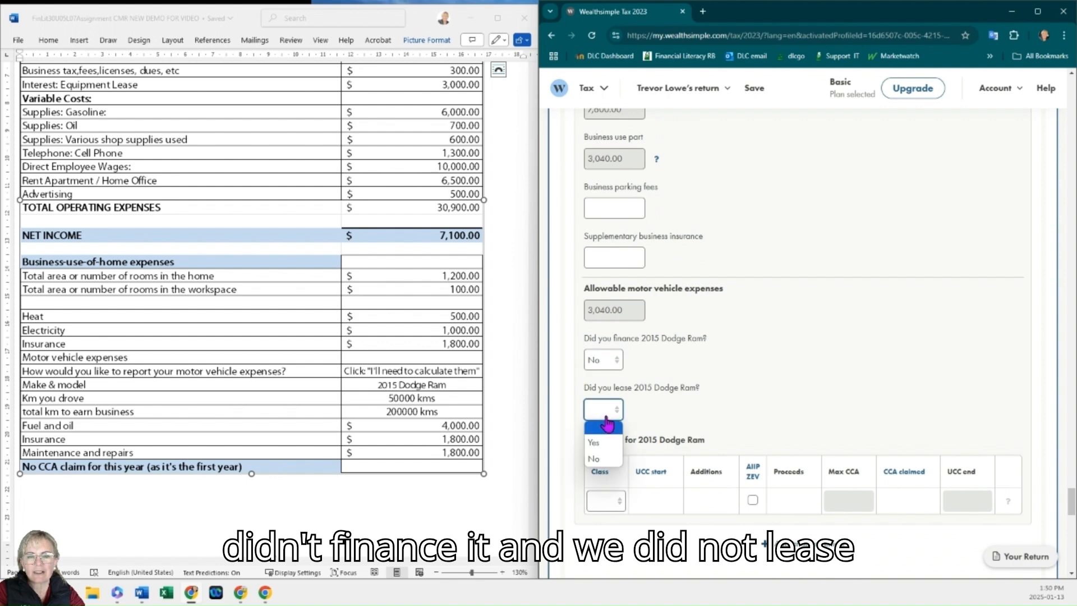
click(595, 459)
Step: Expand the refund breakdown in the return's summary amounts to examine how the refund is made up
scroll(718, 451, down, 2)
scroll(730, 453, down, 5)
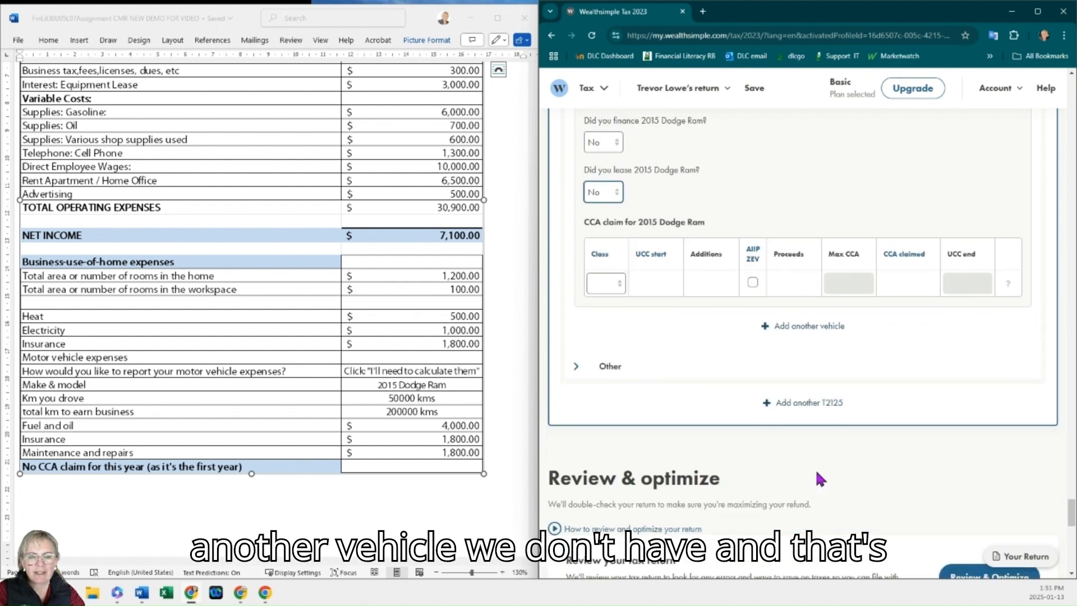
scroll(395, 371, down, 1)
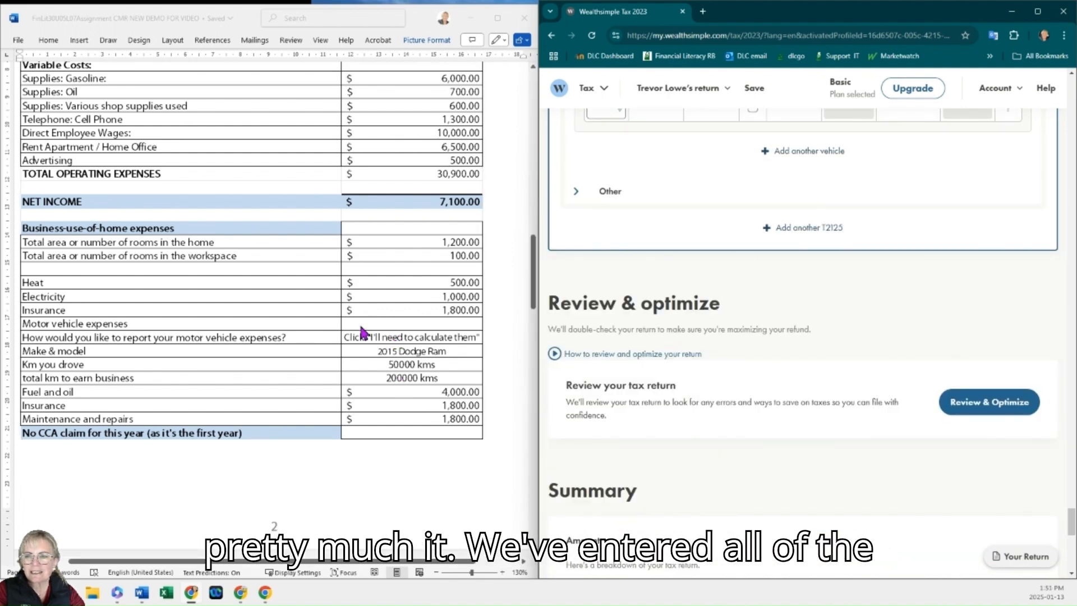
scroll(362, 332, up, 4)
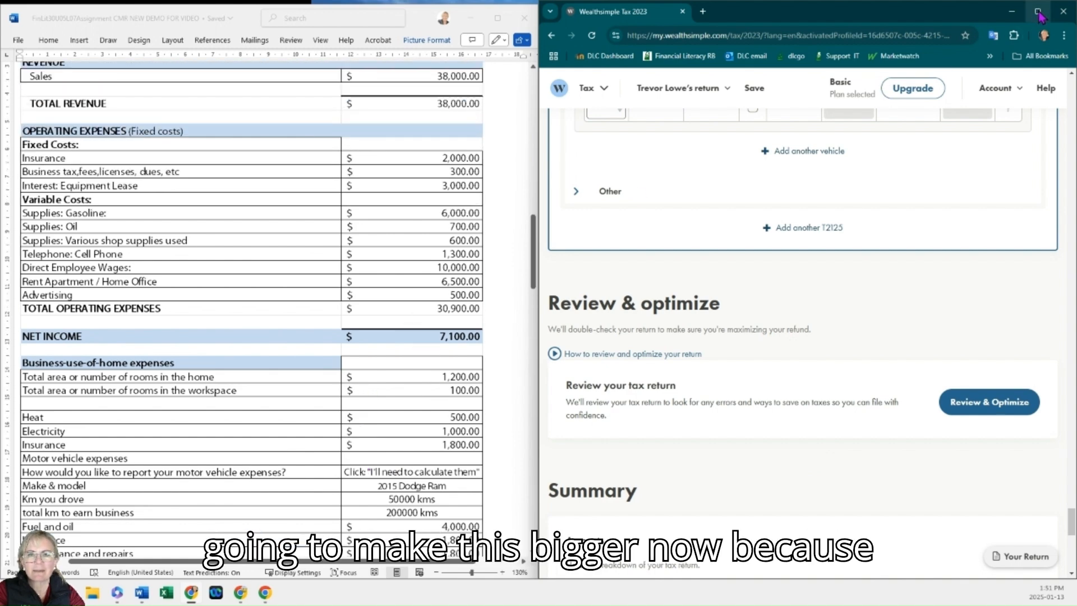
mouse_move(1038, 12)
scroll(269, 281, up, 5)
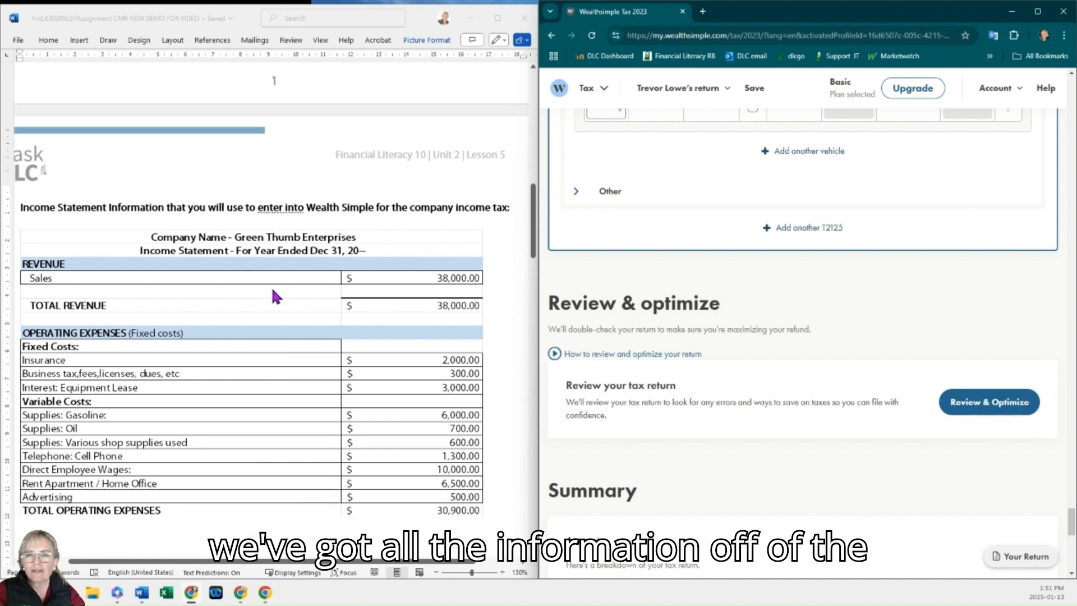
click(1039, 11)
scroll(464, 306, down, 10)
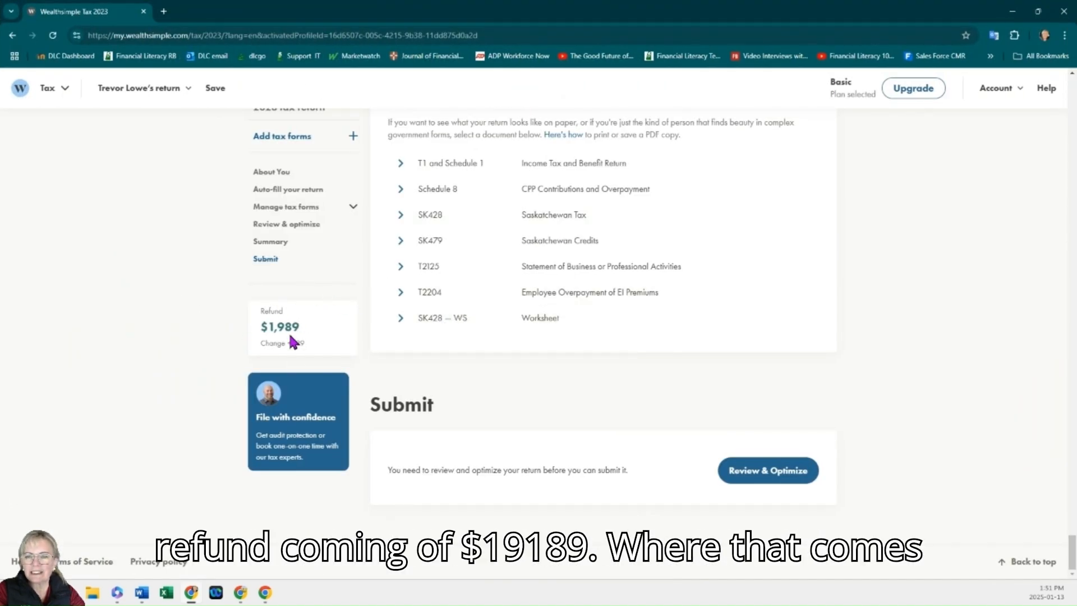
scroll(292, 341, up, 4)
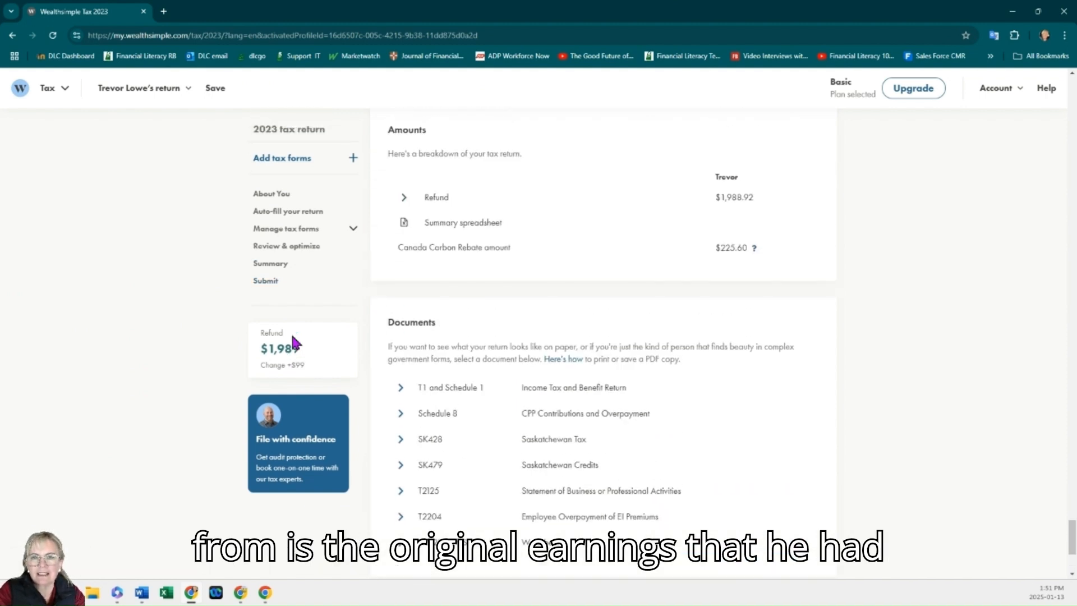
click(408, 199)
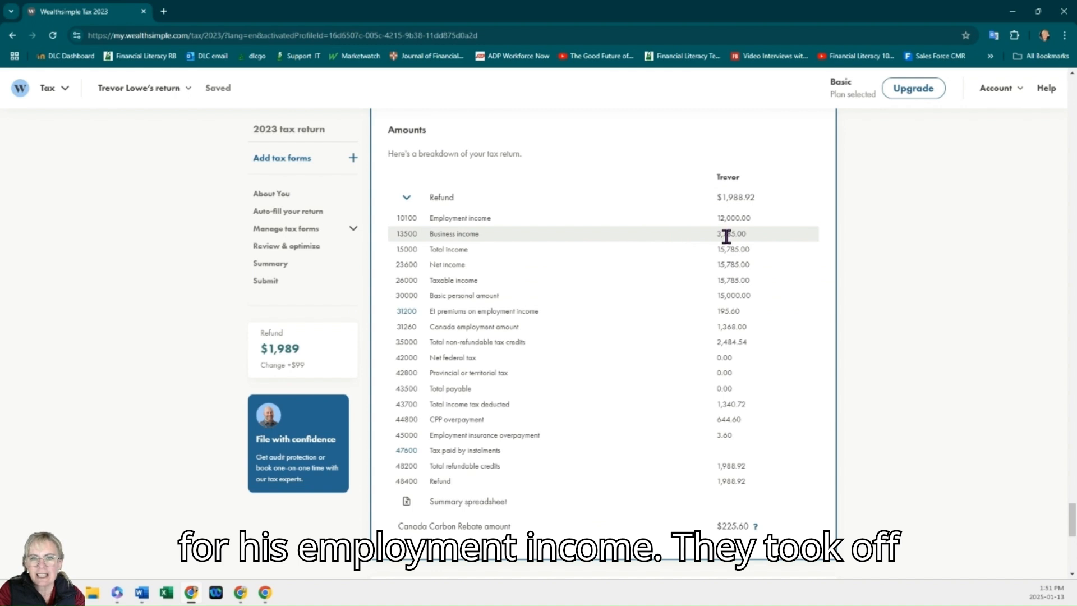
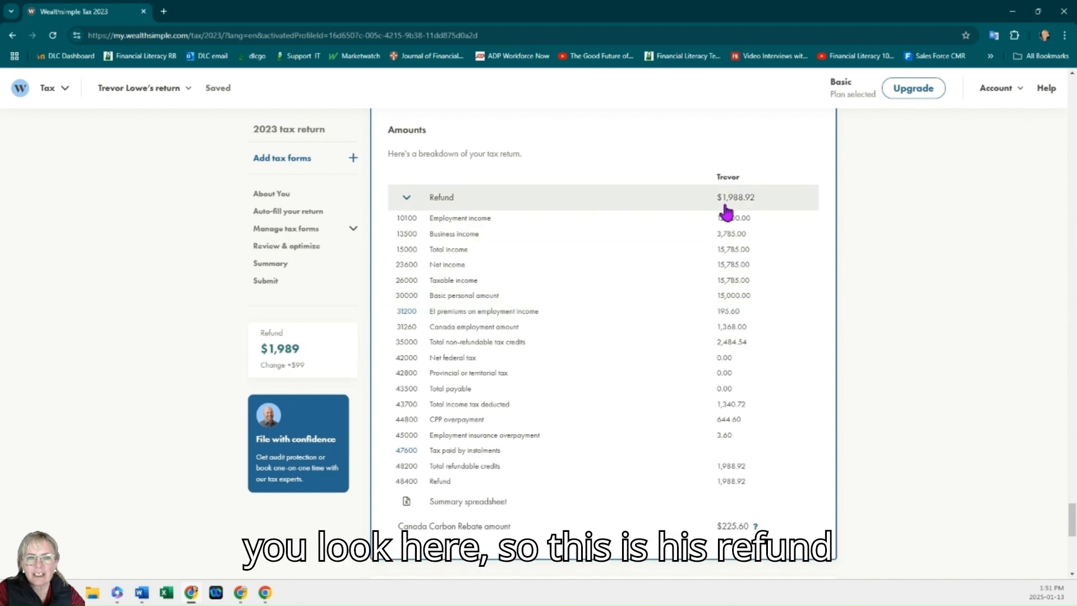
Step: Scroll past the refund breakdown and open the Review & optimize section
scroll(705, 453, down, 4)
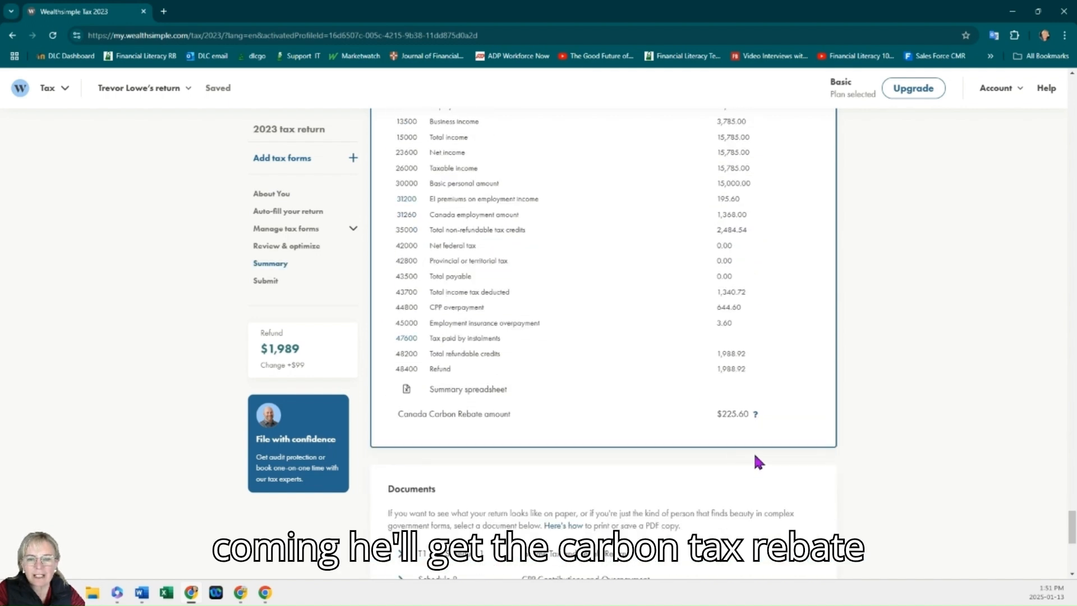
scroll(753, 330, down, 5)
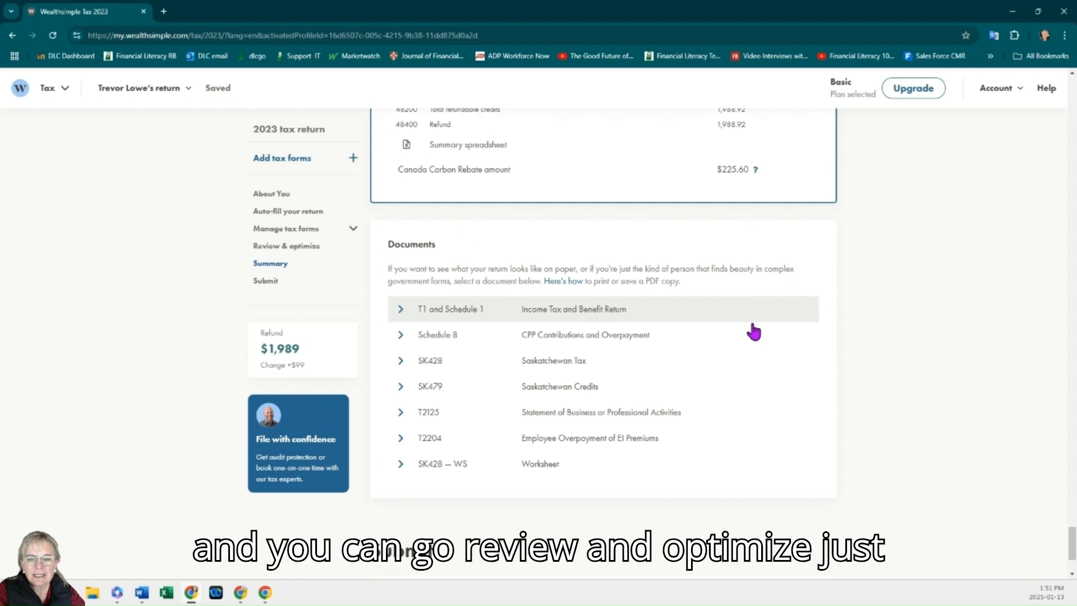
click(772, 471)
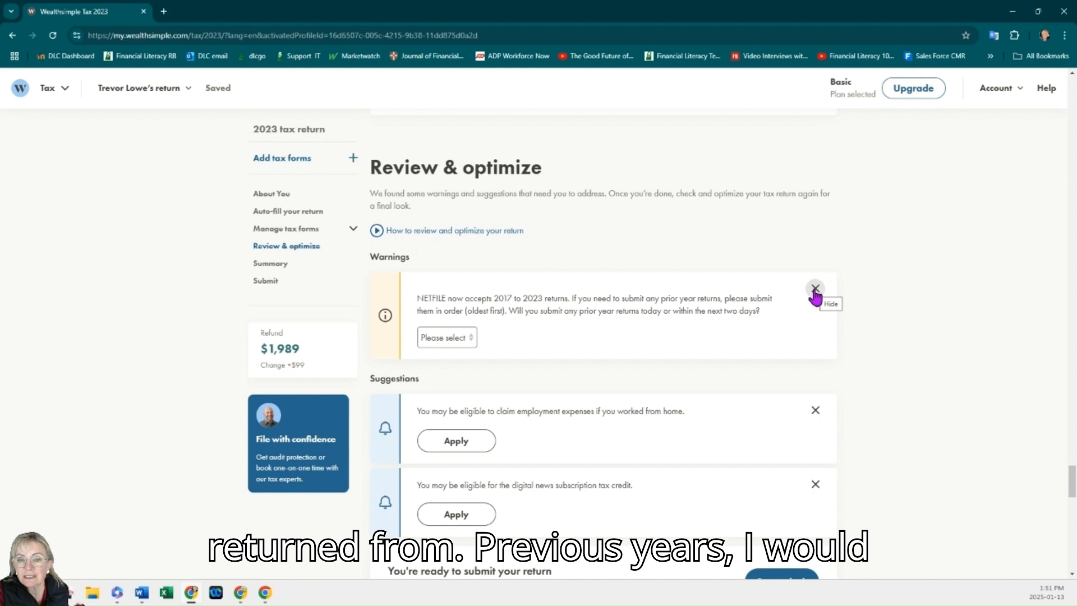
Step: Hide the employment-expenses and digital news subscription suggestions, and answer No to submitting prior-year returns
scroll(791, 298, down, 1)
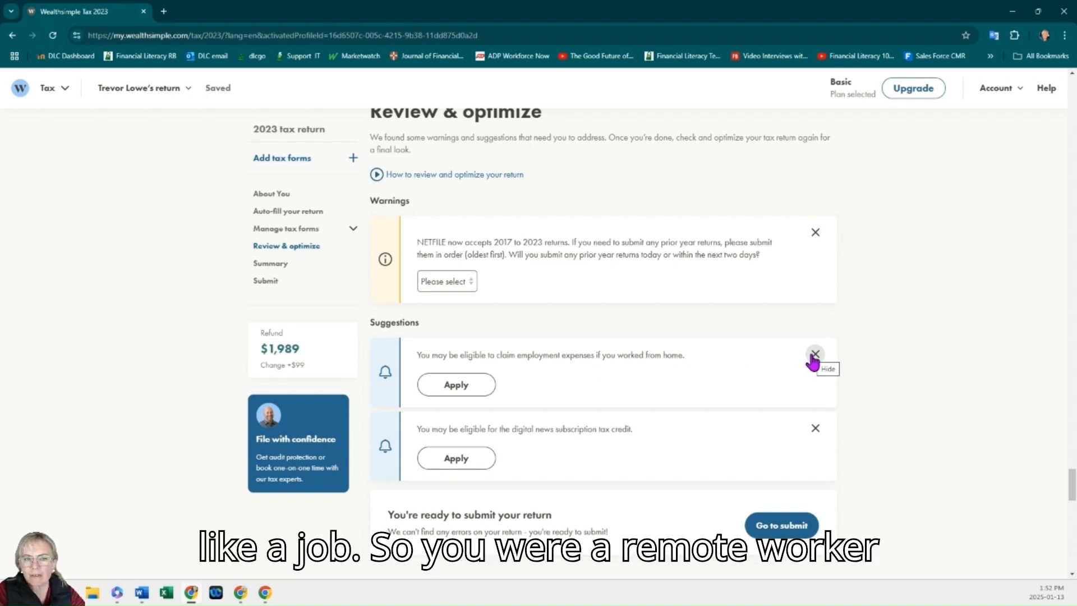
click(815, 354)
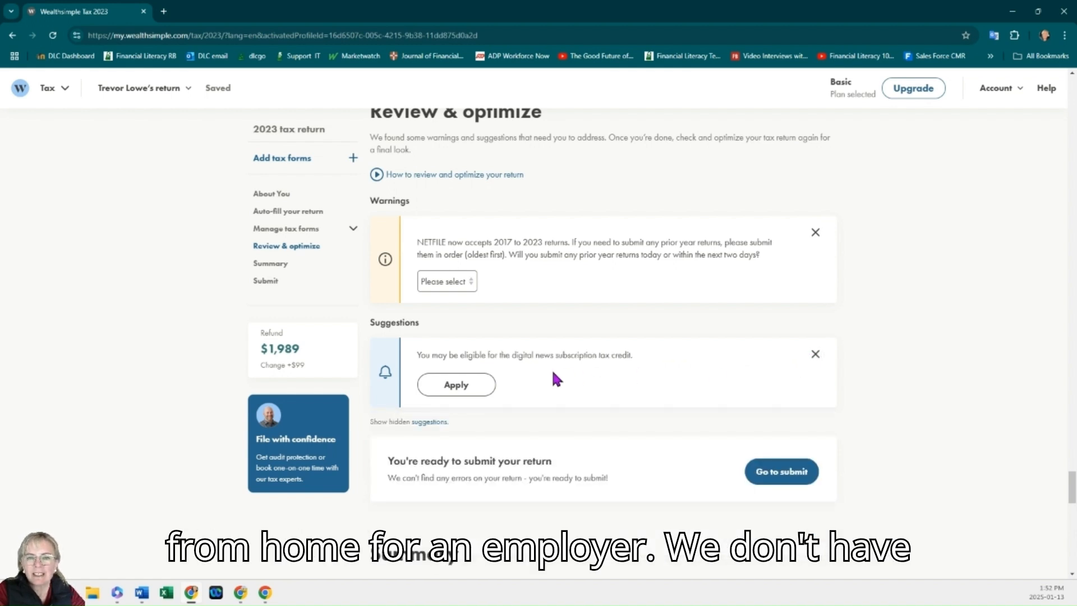
click(815, 354)
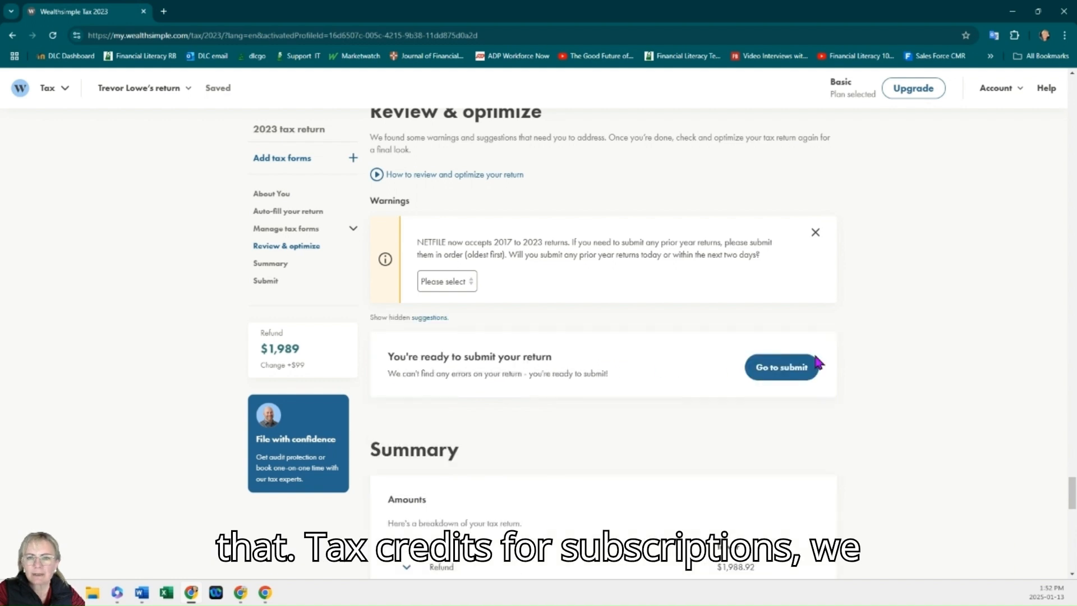
click(456, 282)
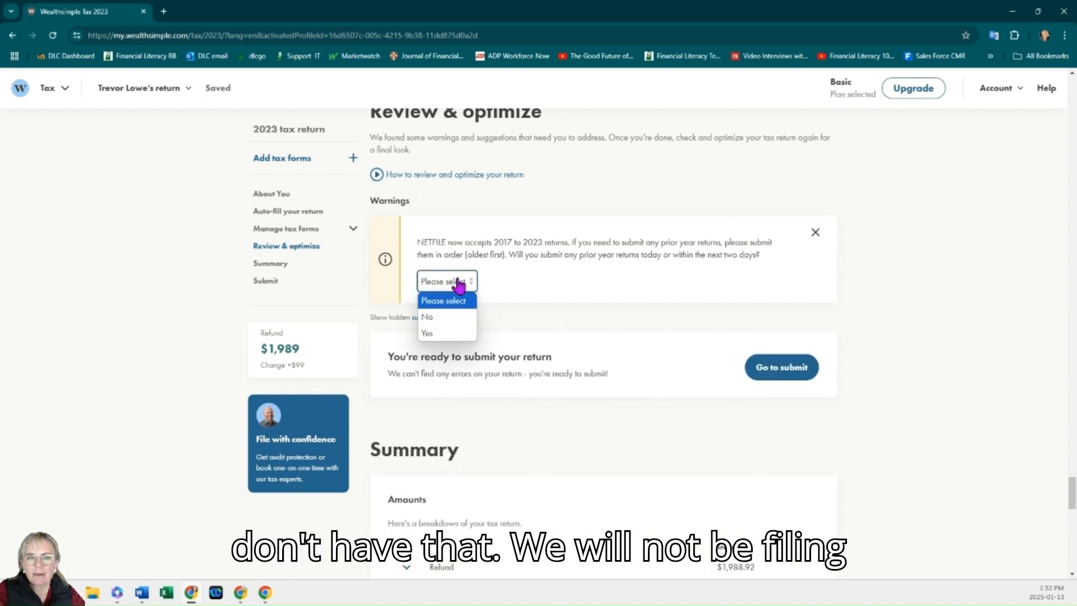
click(443, 325)
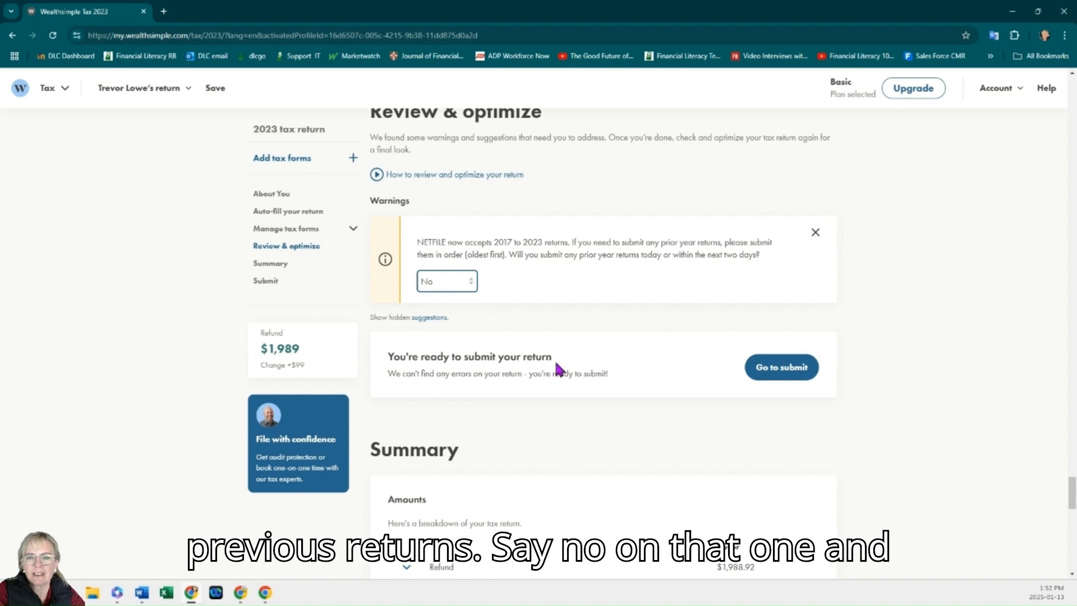
Step: Open the T1 and Schedule 1 return preview and read through its pages down to the refund section
scroll(557, 366, down, 6)
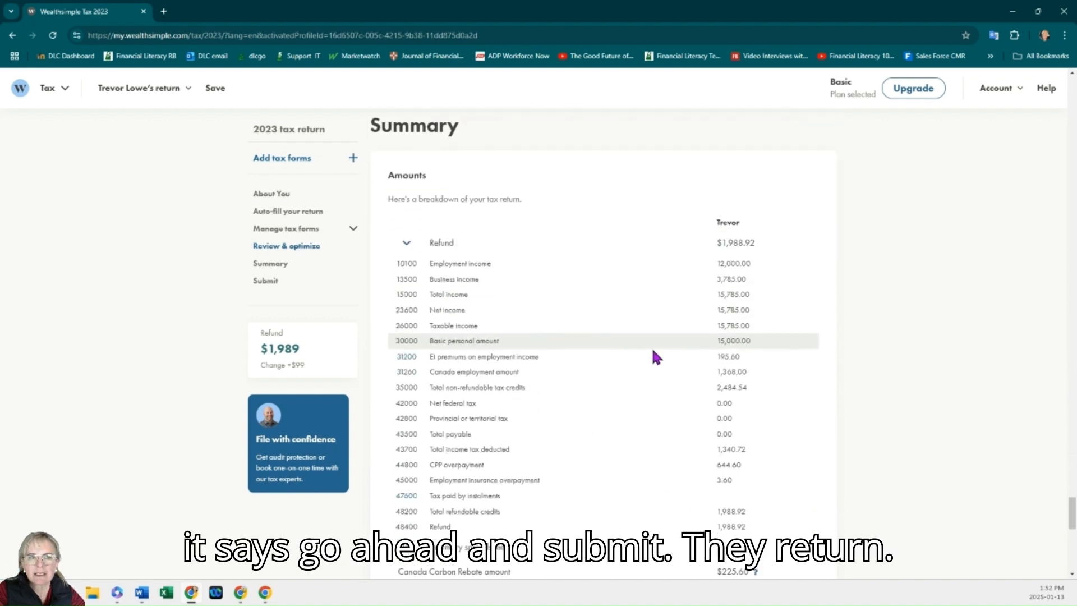
scroll(654, 354, down, 7)
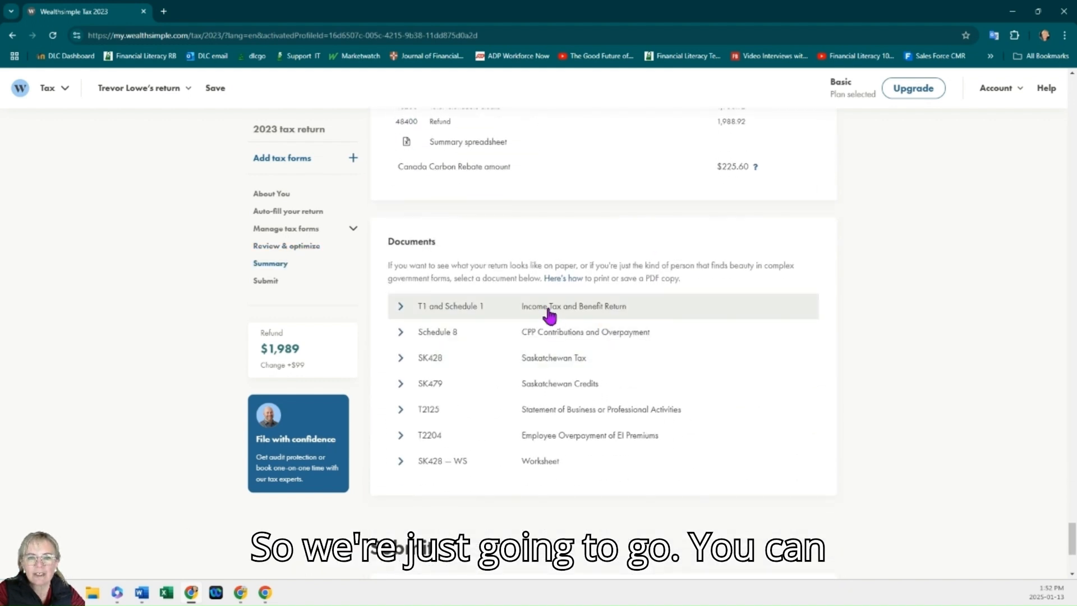
click(549, 306)
scroll(616, 313, down, 3)
scroll(850, 324, down, 6)
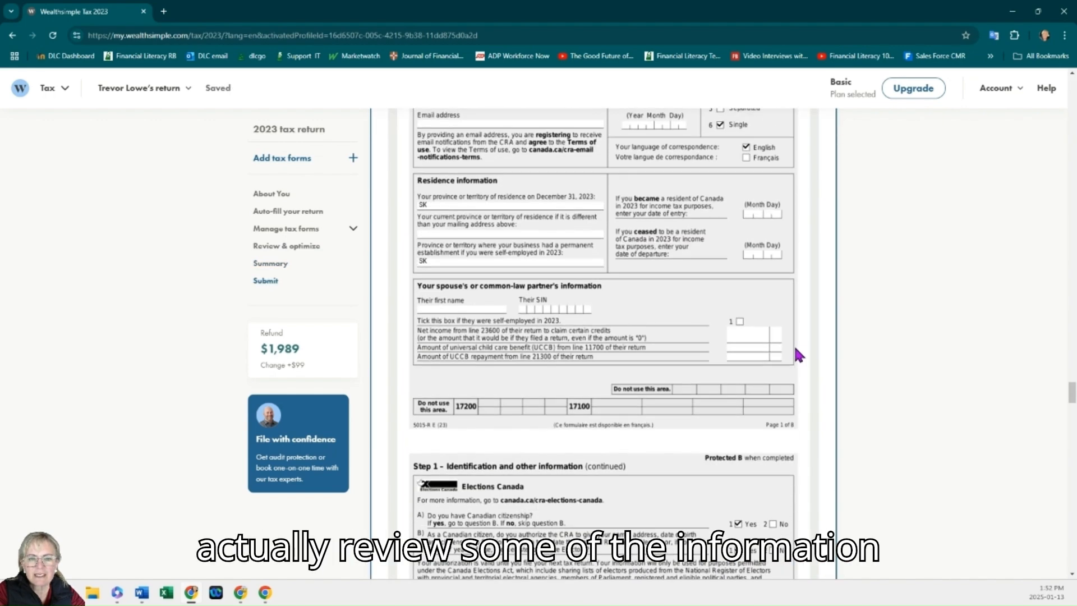
scroll(792, 348, down, 12)
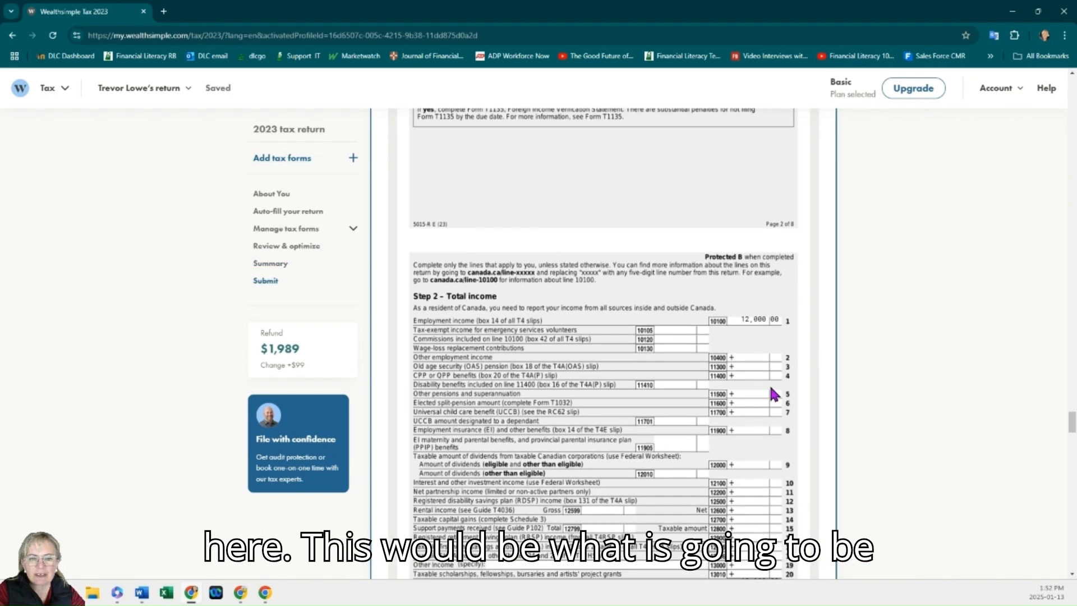
scroll(771, 389, down, 2)
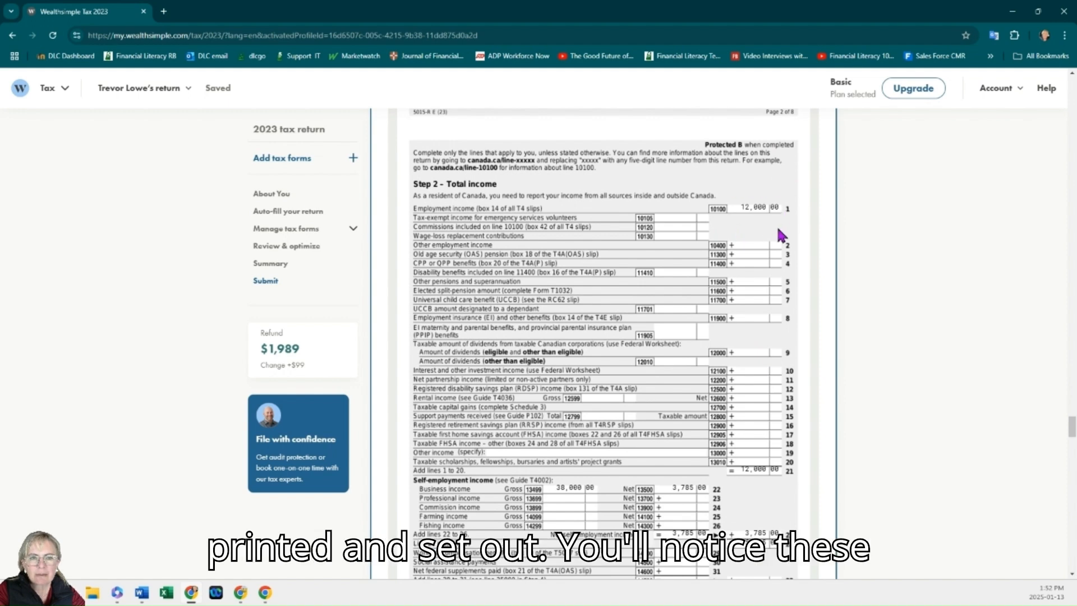
scroll(769, 217, down, 2)
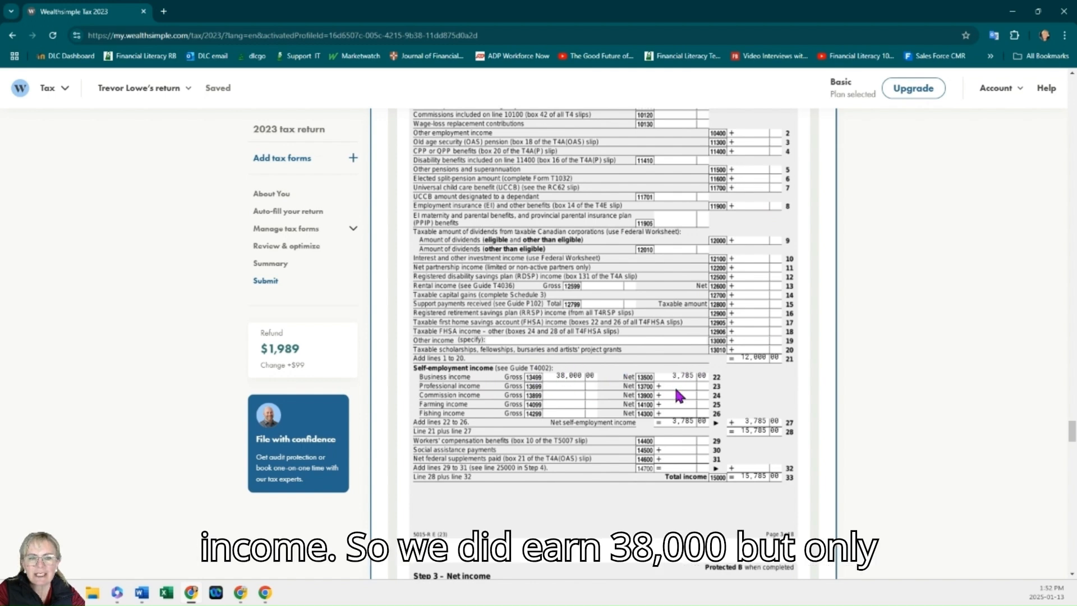
scroll(682, 367, down, 3)
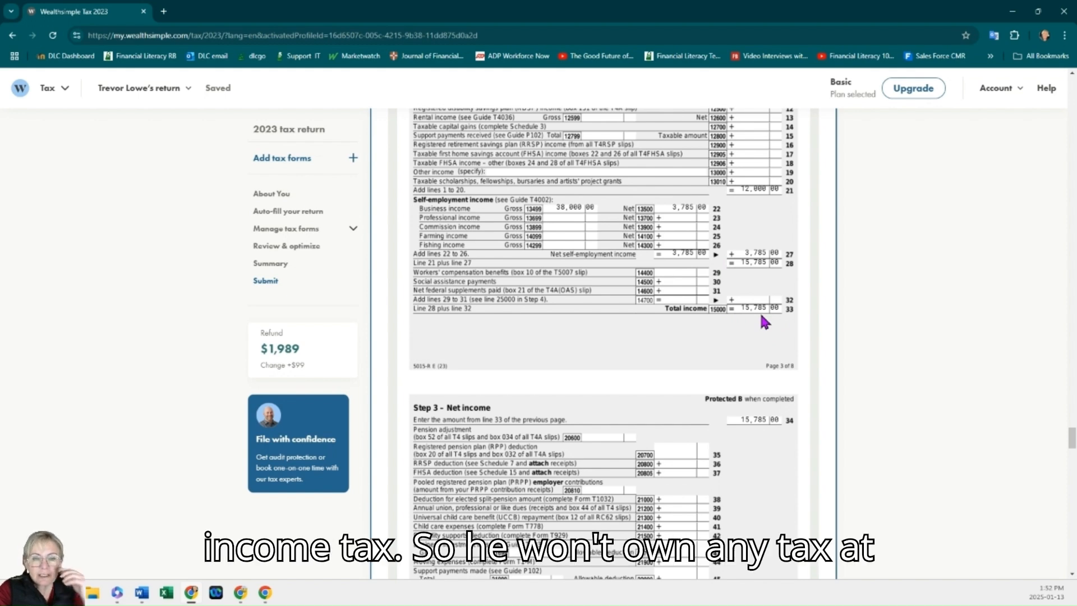
scroll(760, 310, down, 10)
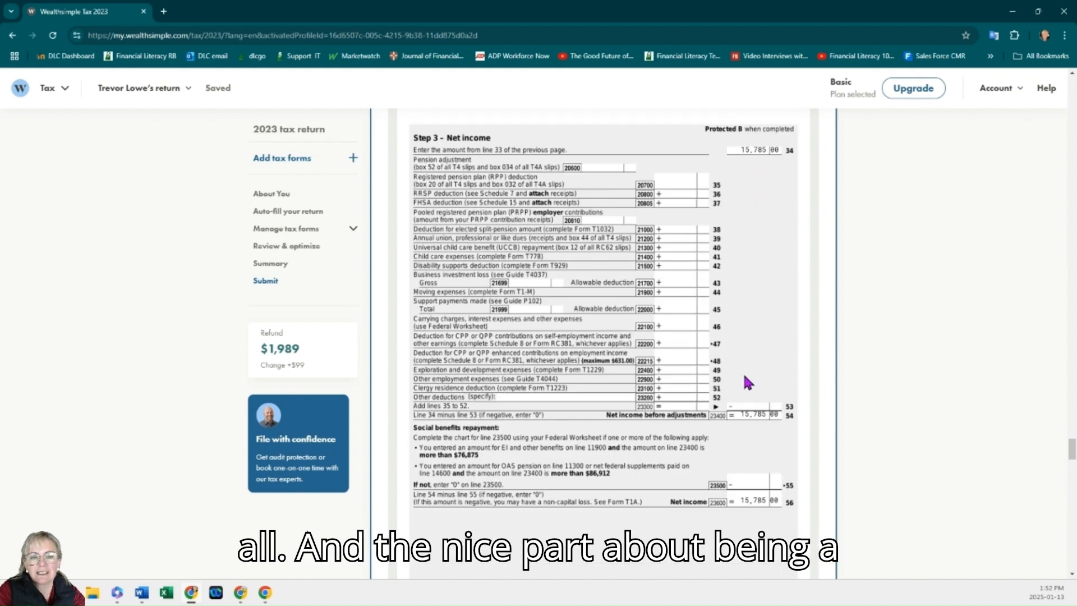
scroll(744, 377, down, 15)
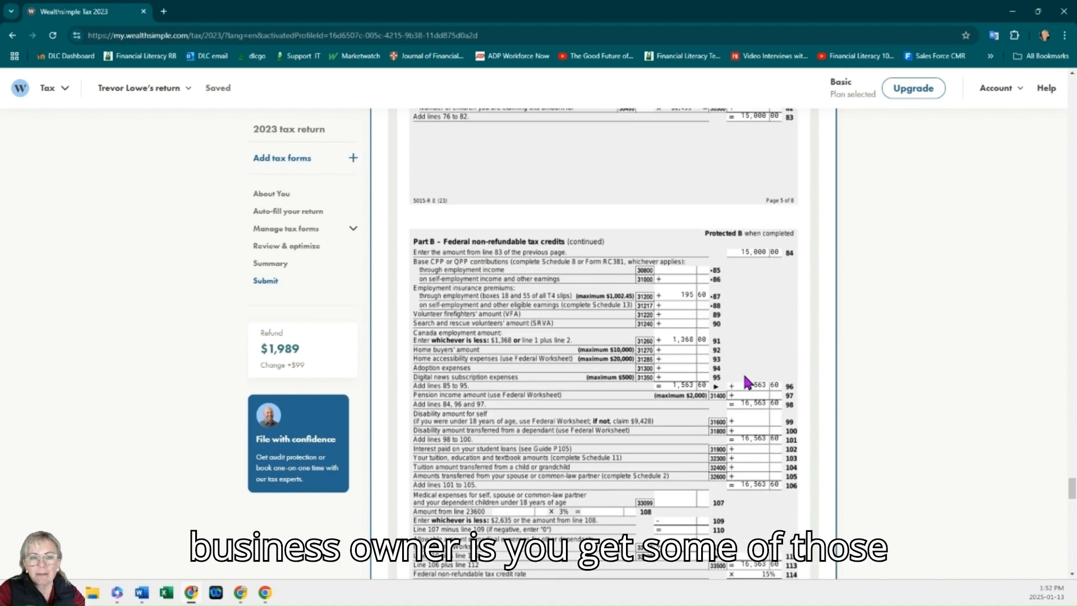
scroll(744, 376, down, 15)
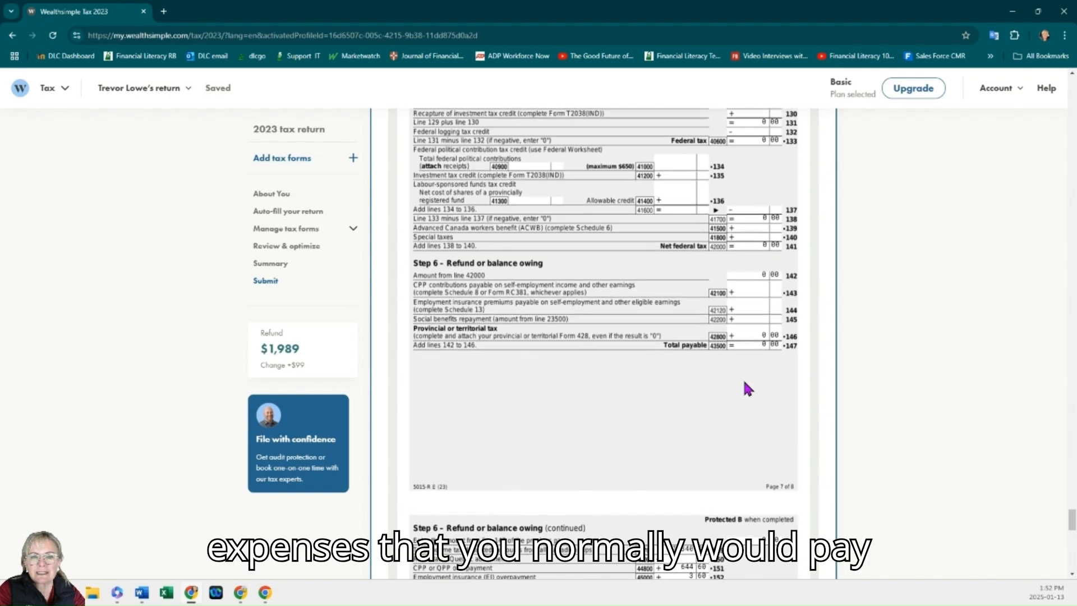
scroll(746, 388, down, 3)
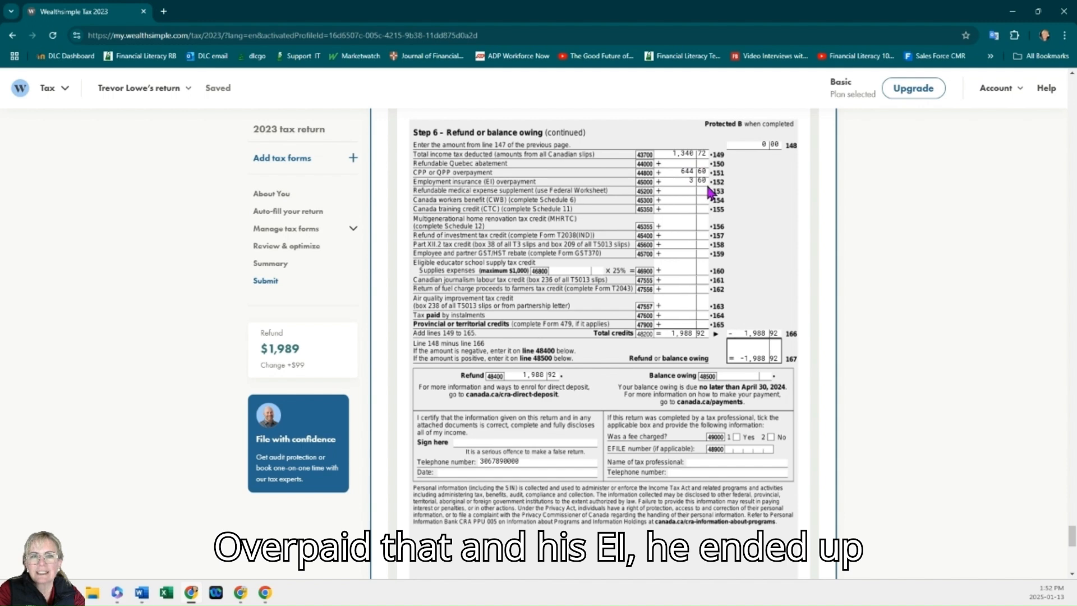
scroll(687, 257, down, 1)
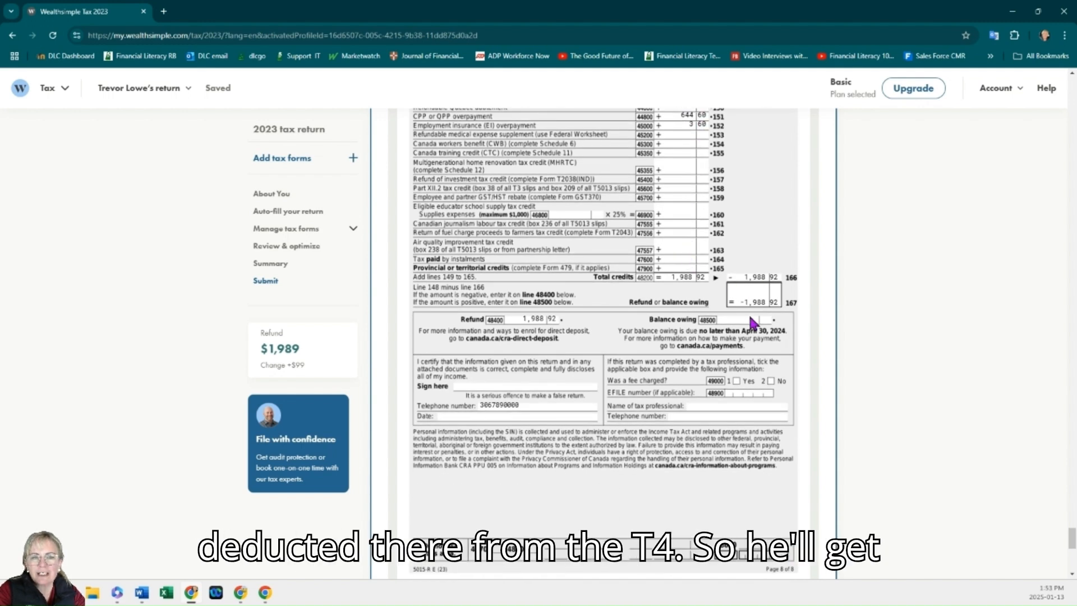
scroll(718, 286, down, 3)
scroll(748, 324, down, 3)
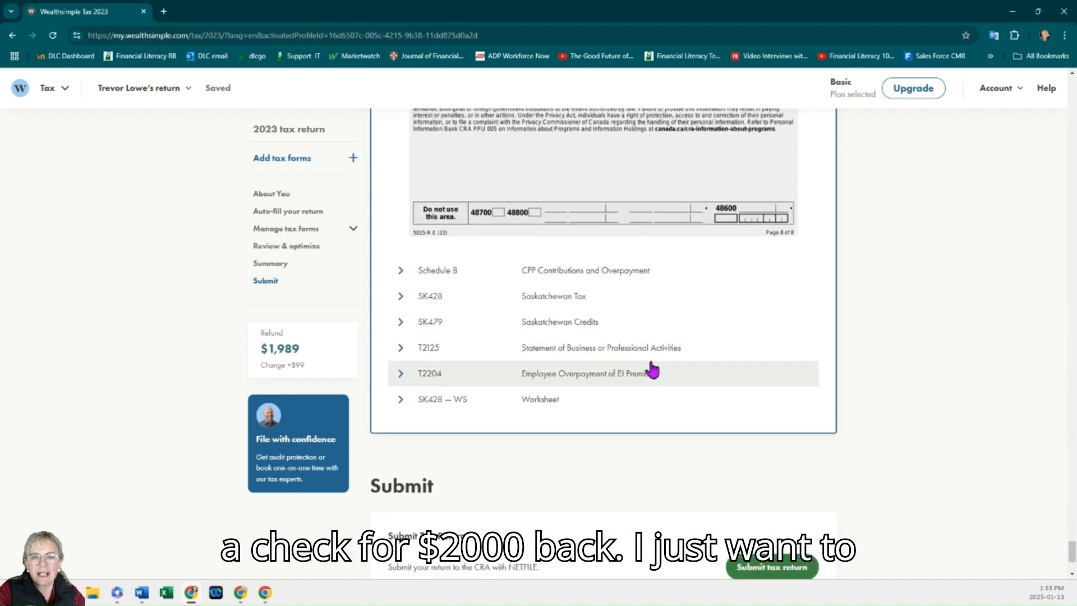
Step: Expand the T2125 Statement of Business or Professional Activities and review its income, expenses and business-use-of-home sections
click(404, 350)
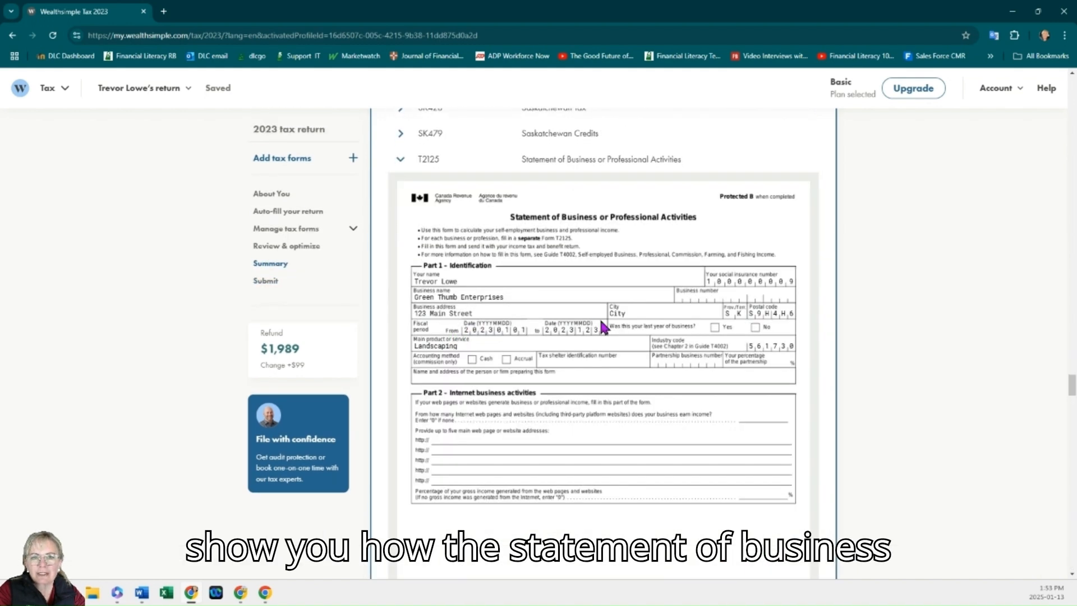
scroll(602, 319, down, 5)
scroll(605, 326, down, 7)
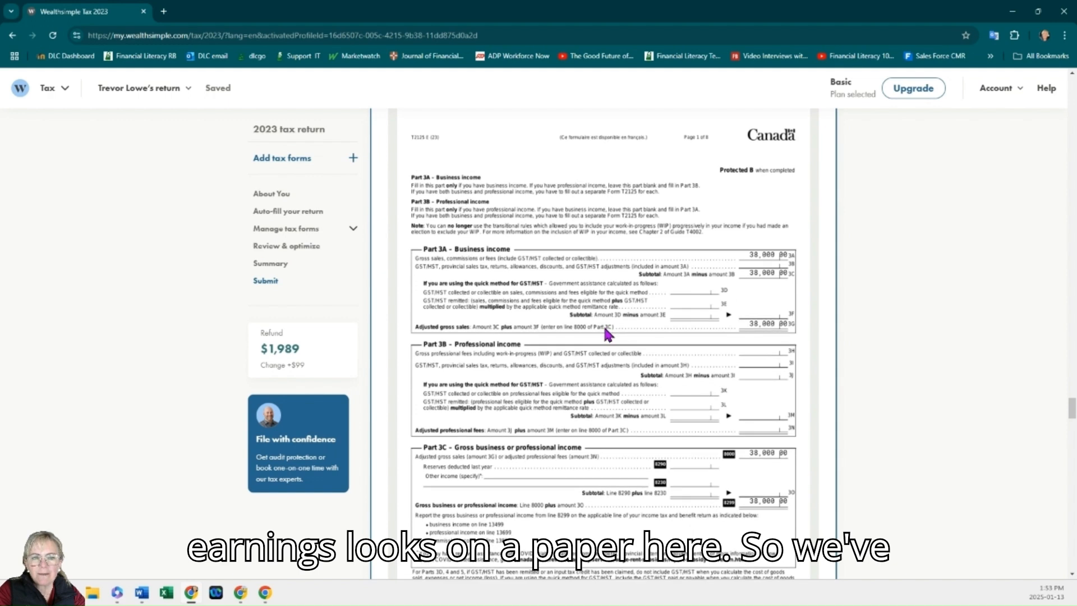
scroll(603, 324, down, 6)
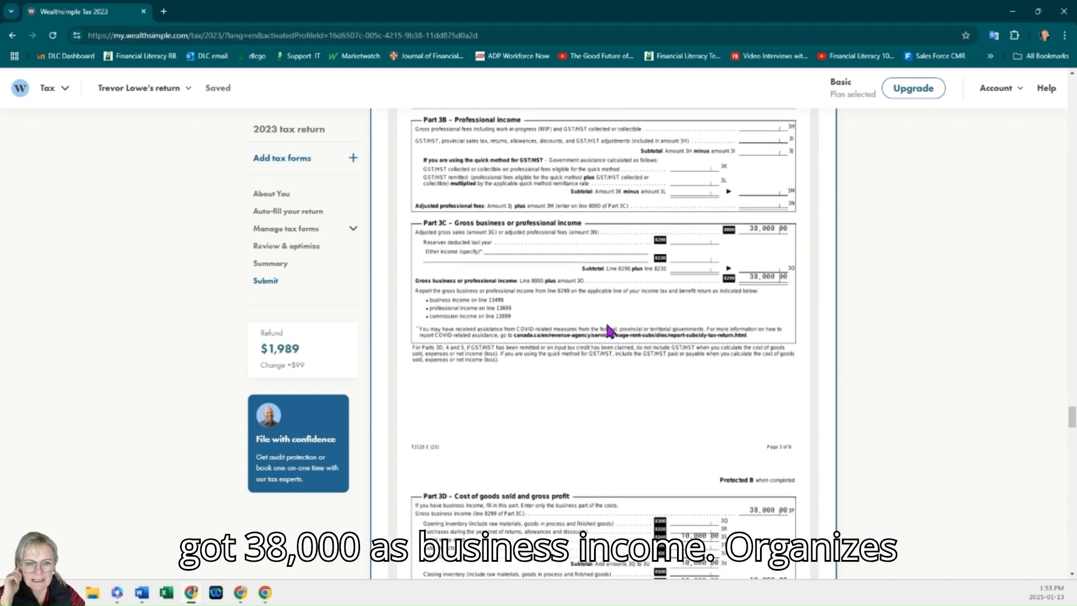
scroll(611, 333, down, 2)
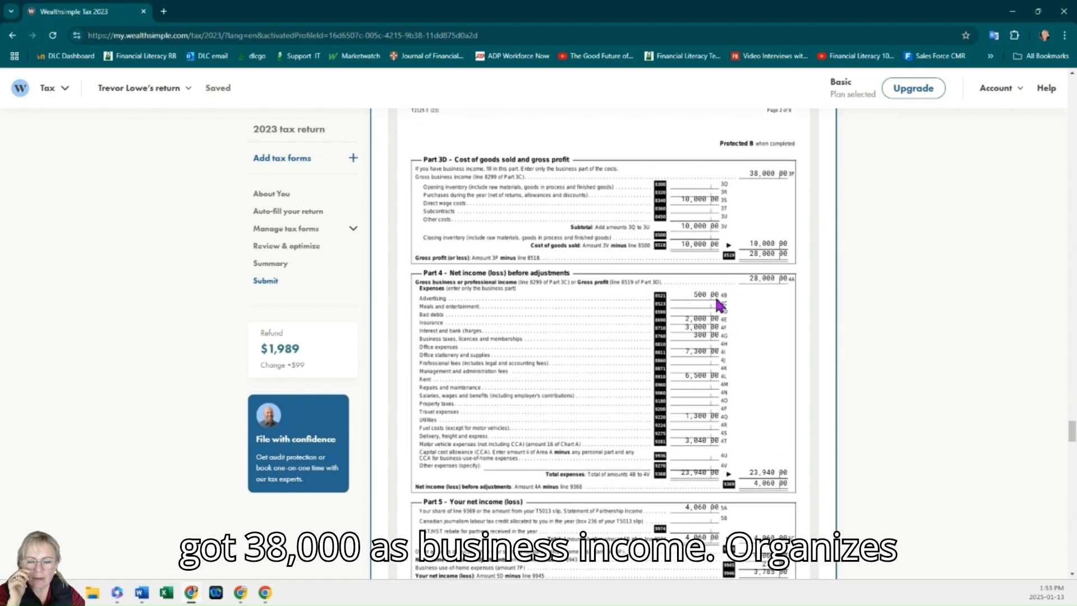
scroll(705, 353, down, 1)
scroll(710, 449, up, 1)
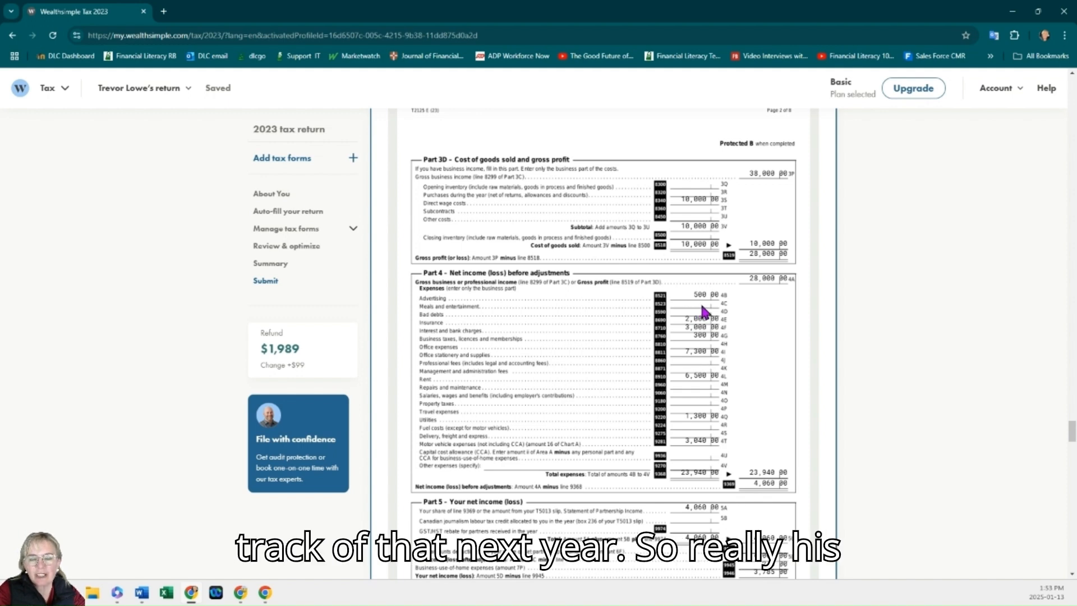
scroll(703, 307, down, 2)
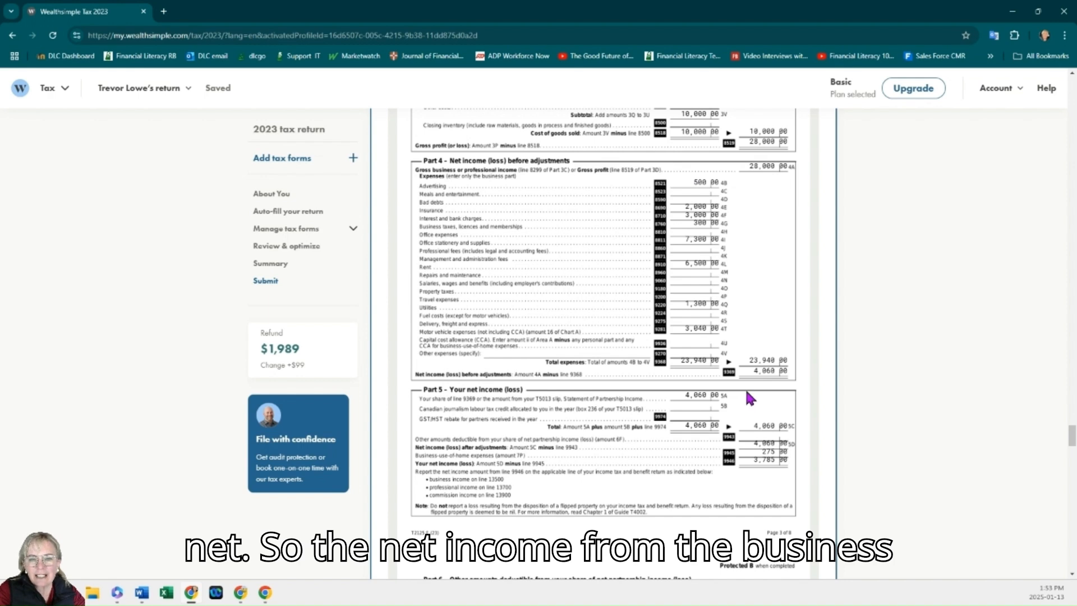
scroll(750, 397, down, 2)
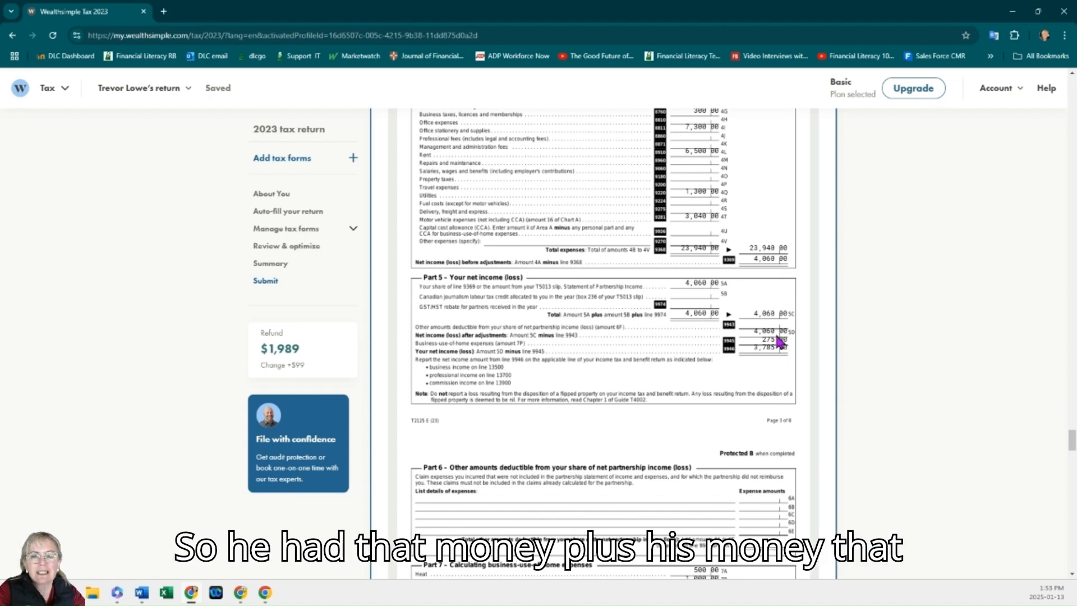
scroll(779, 344, up, 2)
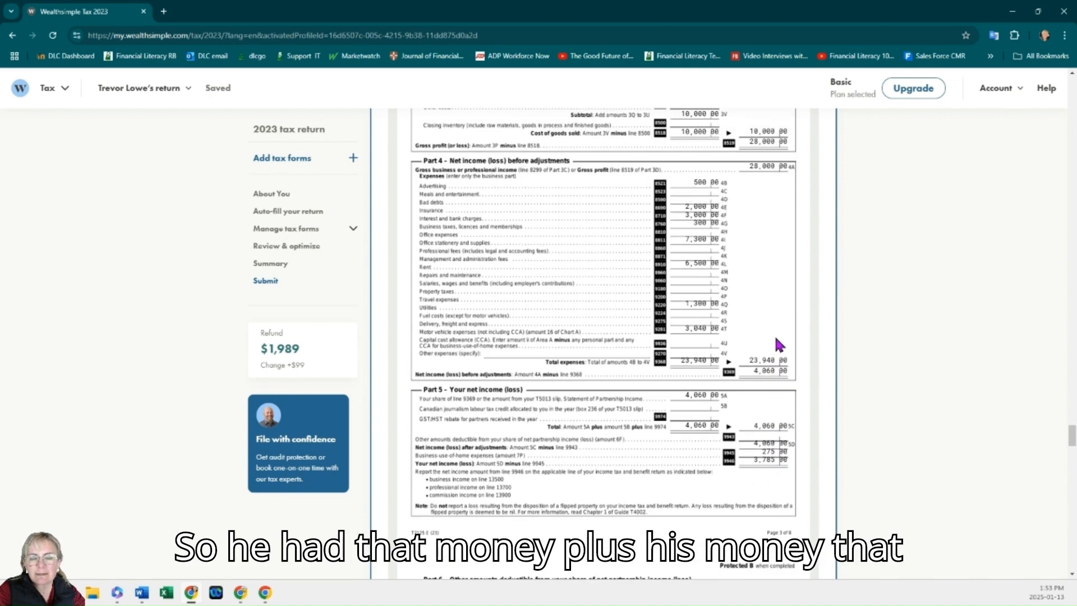
scroll(755, 144, up, 1)
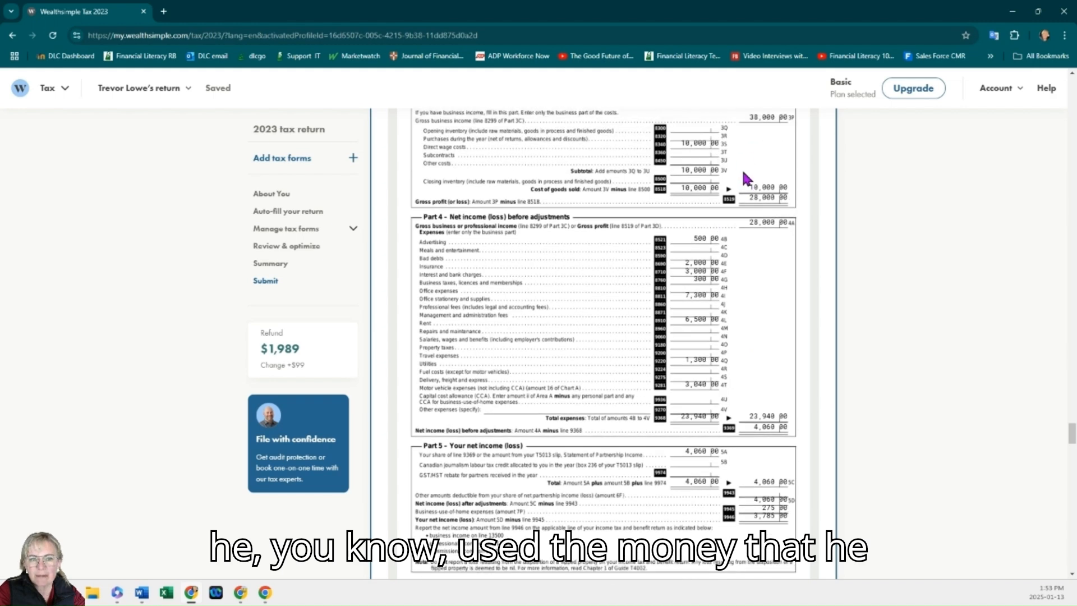
scroll(765, 193, up, 1)
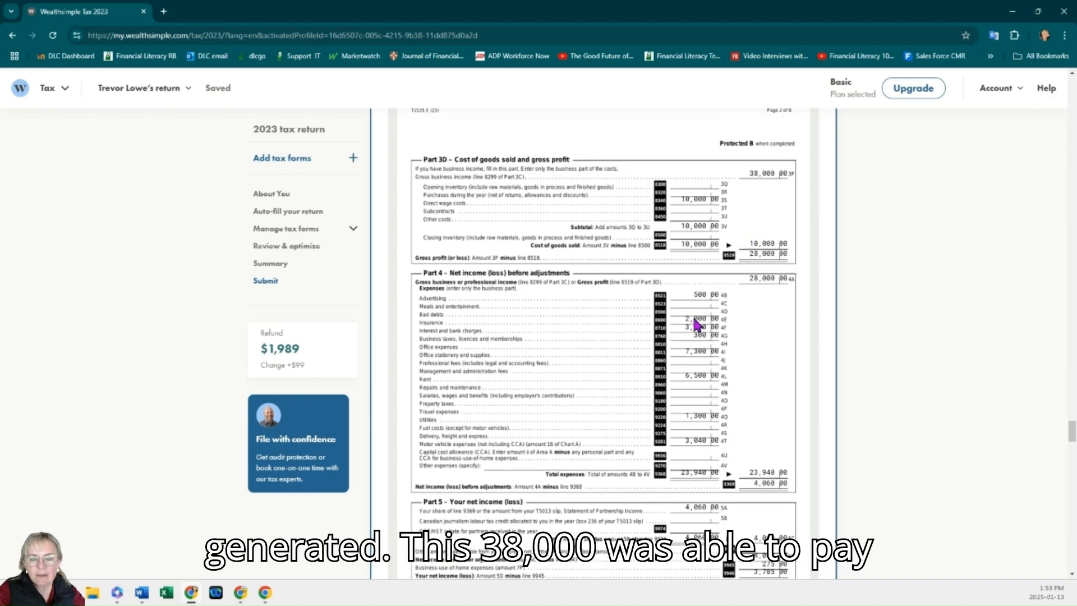
scroll(696, 362, down, 1)
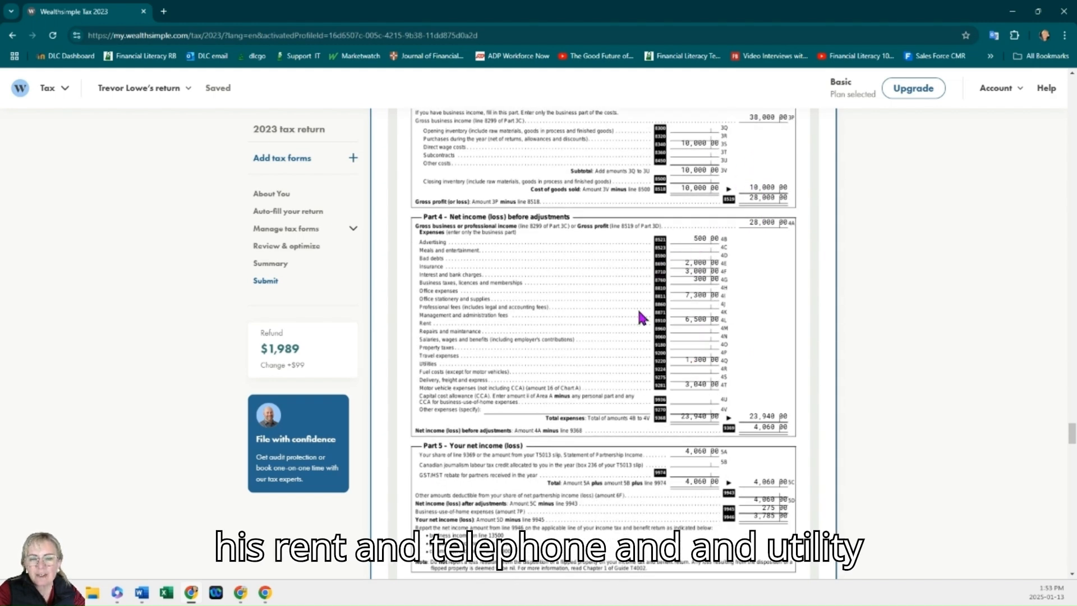
scroll(727, 341, down, 3)
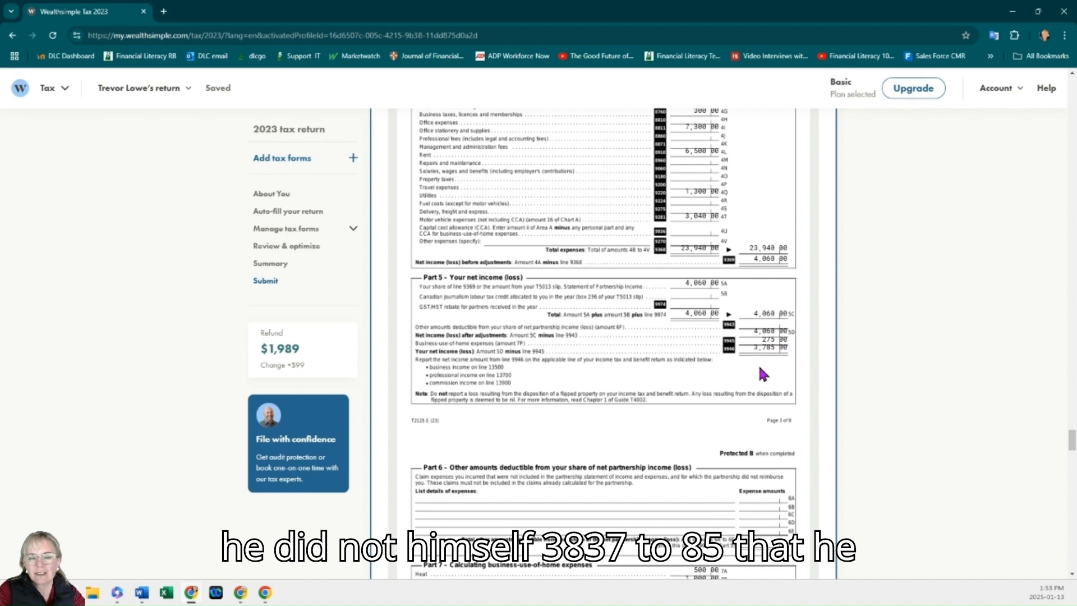
scroll(768, 376, down, 5)
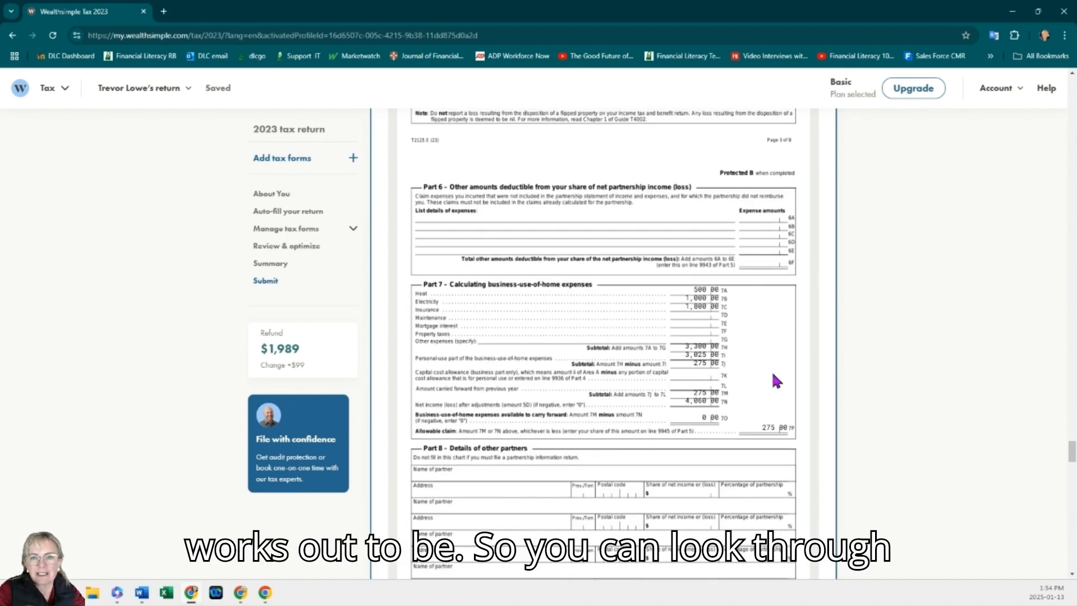
scroll(772, 381, down, 7)
scroll(774, 384, down, 12)
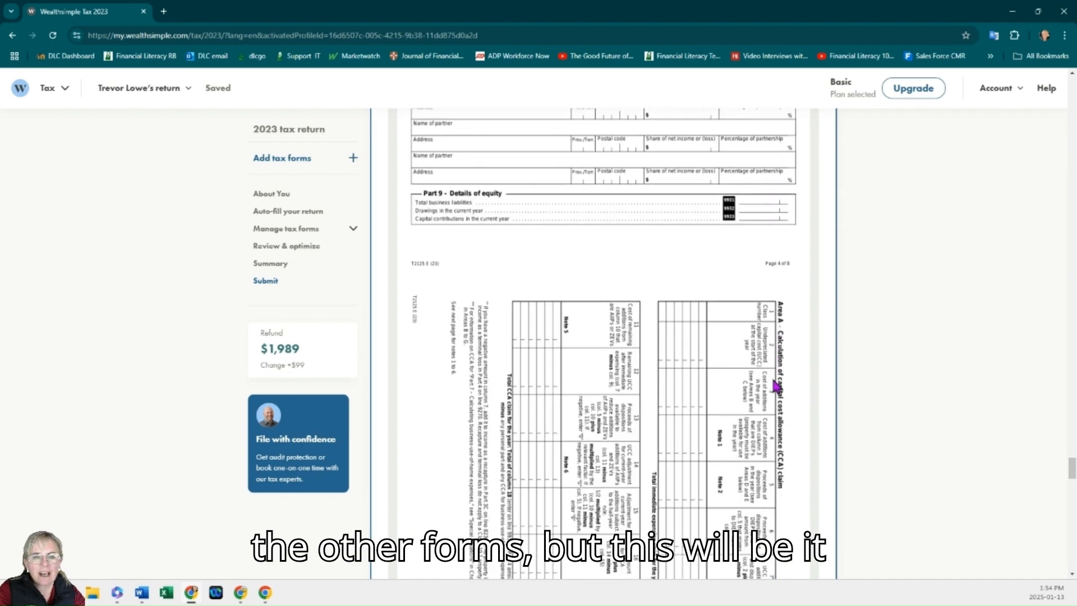
Step: Save the return as a PDF from the Submit section, then open the downloaded file and dismiss the Acrobat prompt
mouse_move(1069, 512)
mouse_down()
mouse_move(1072, 317)
mouse_move(1072, 357)
mouse_up()
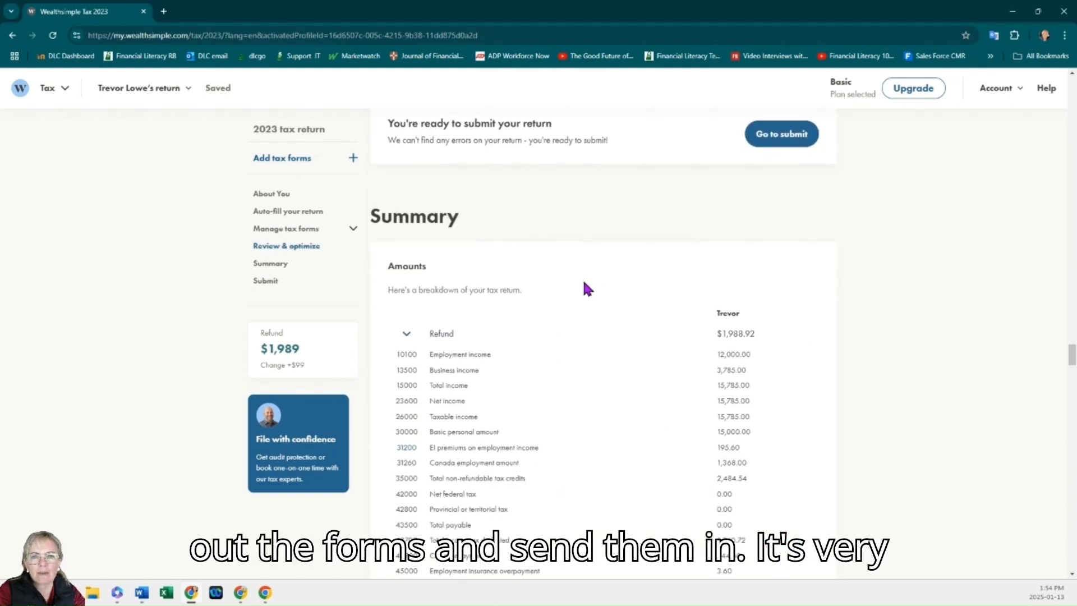
click(773, 137)
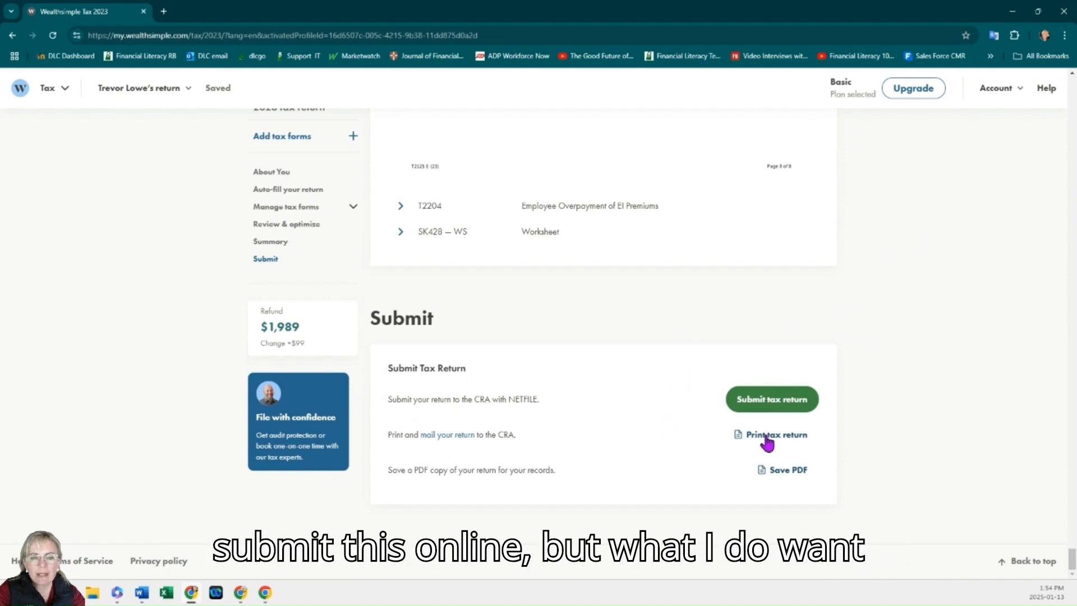
click(796, 477)
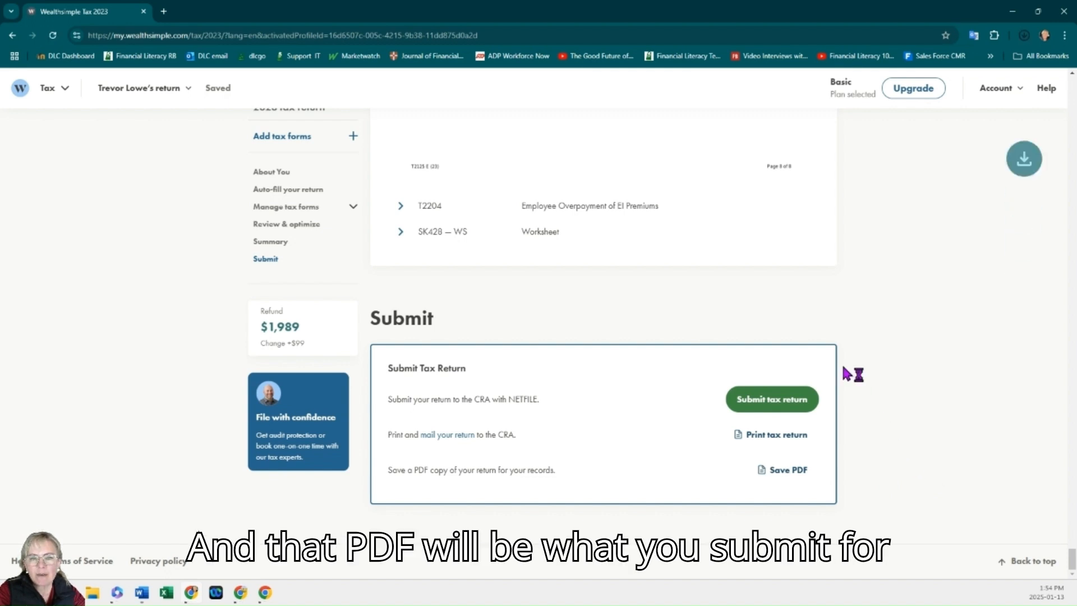
click(915, 65)
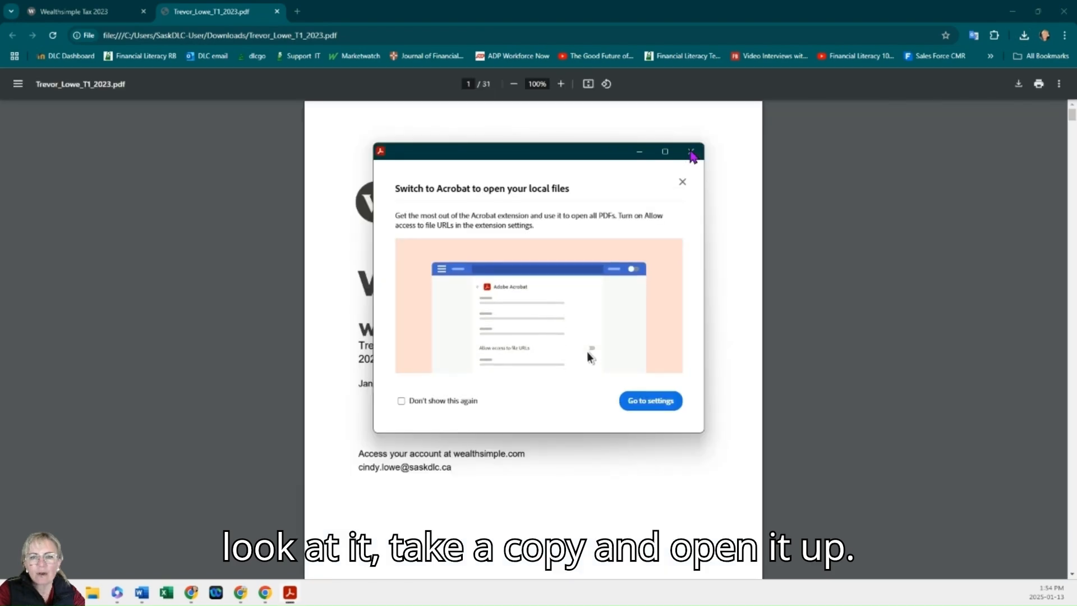
click(692, 153)
Step: Scroll through the PDF return's pages, from identification down to the refund and signature section
scroll(757, 314, down, 15)
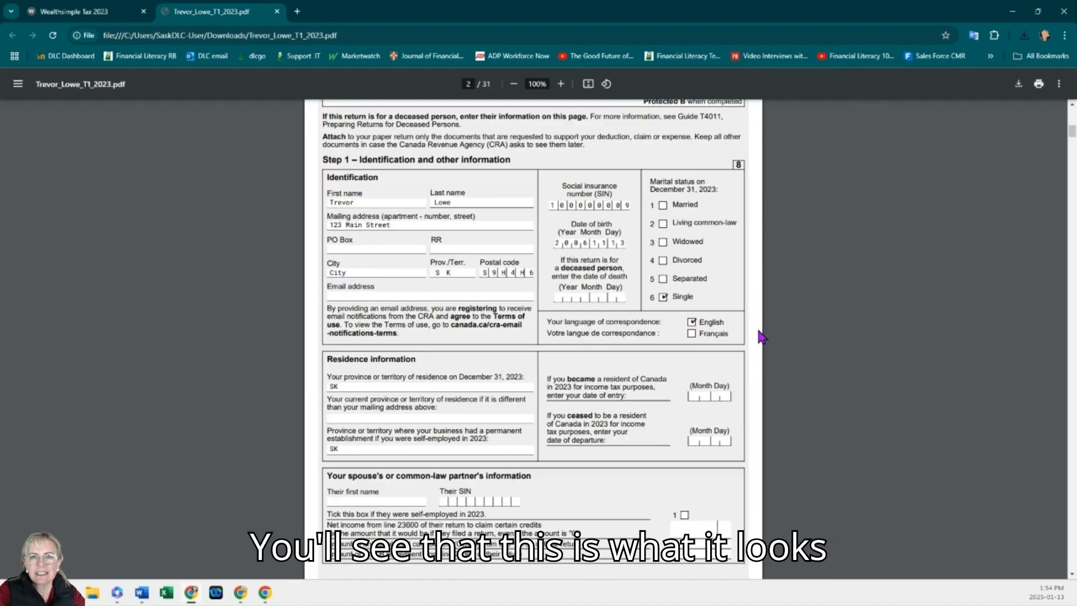
scroll(773, 337, down, 15)
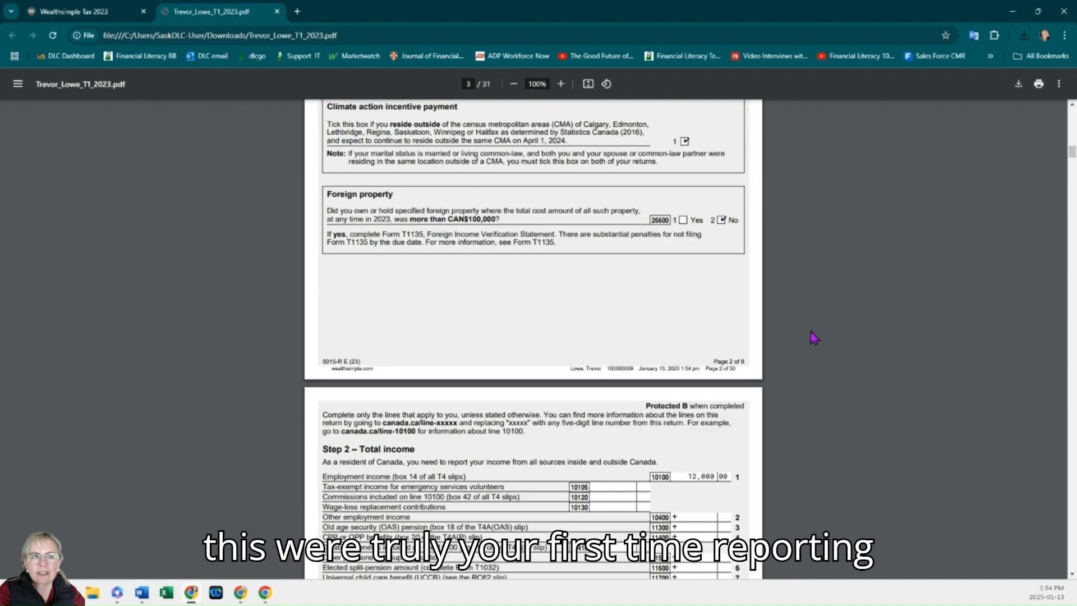
scroll(813, 334, down, 2)
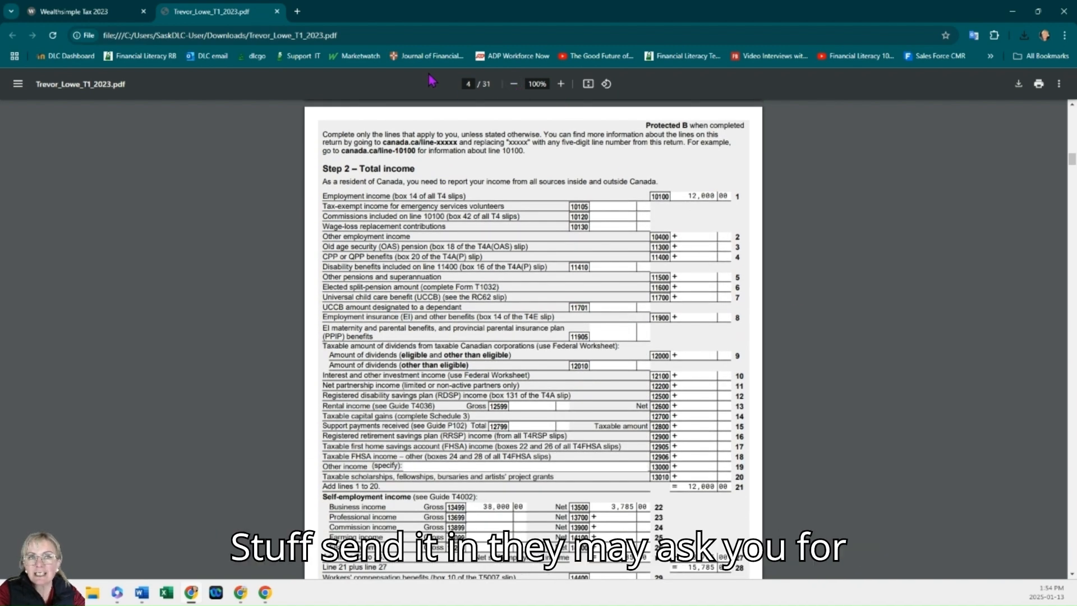
scroll(472, 144, down, 12)
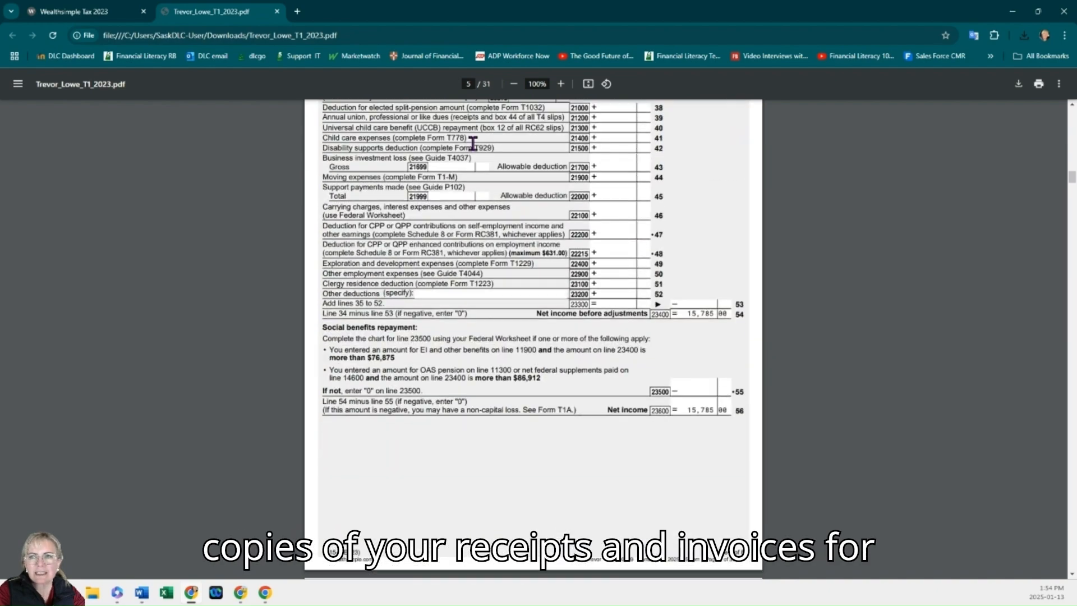
scroll(473, 143, down, 12)
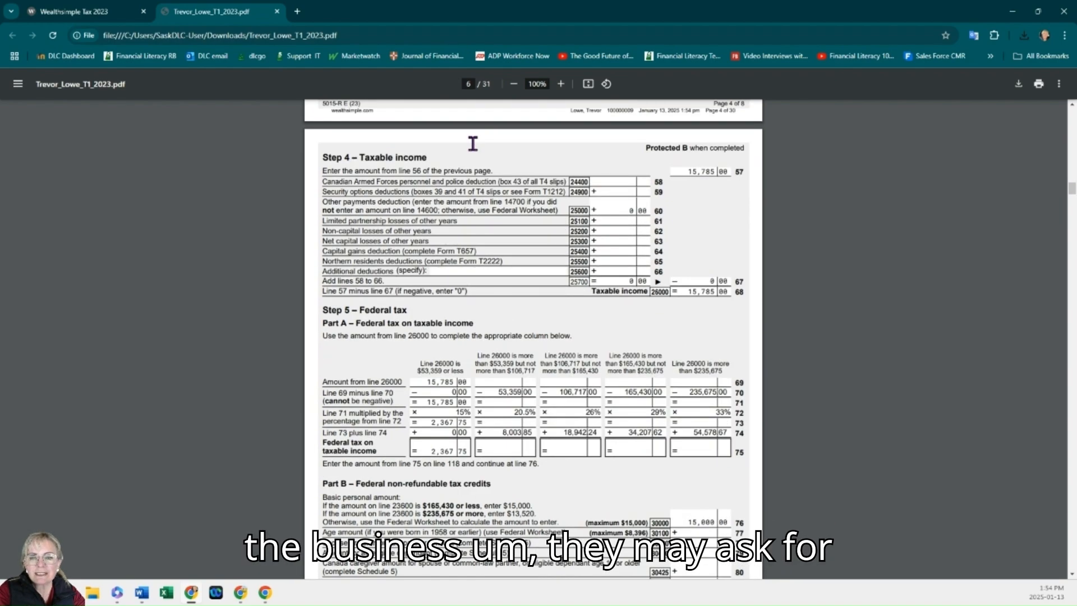
scroll(503, 175, down, 12)
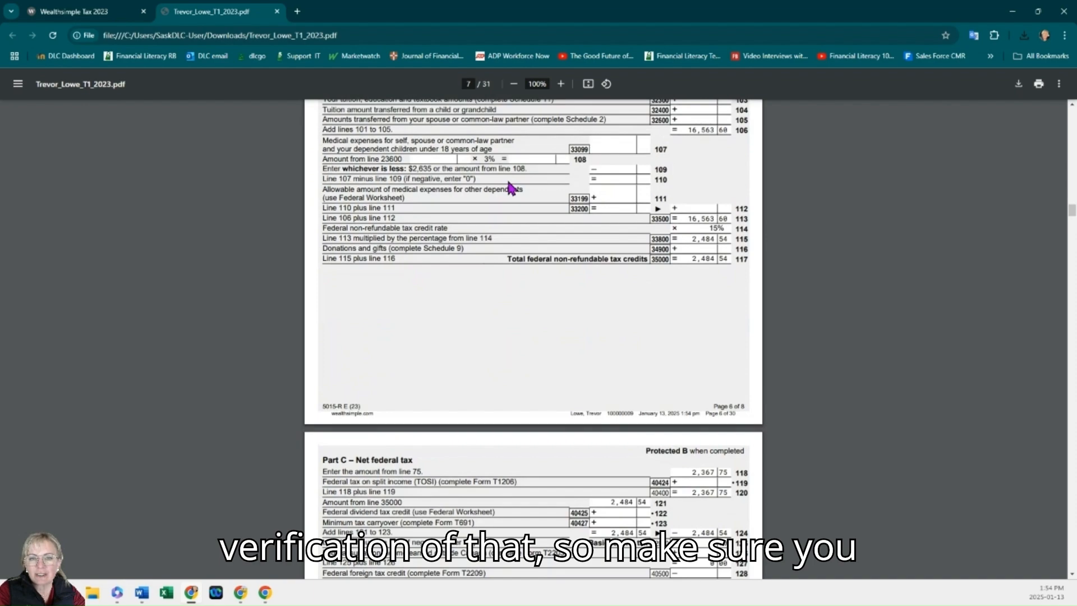
scroll(510, 186, down, 12)
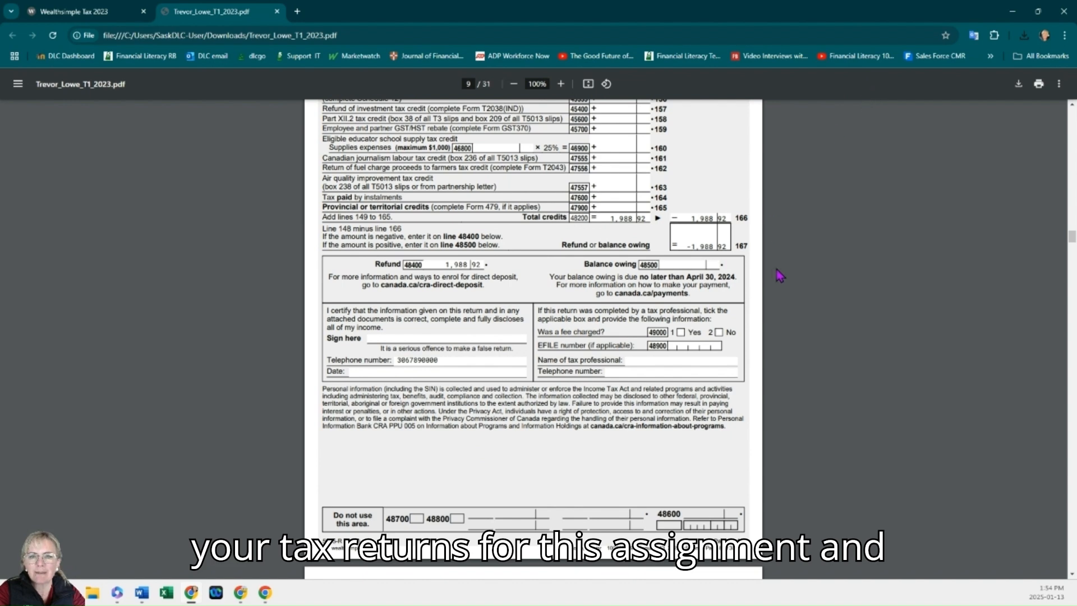
scroll(779, 275, up, 3)
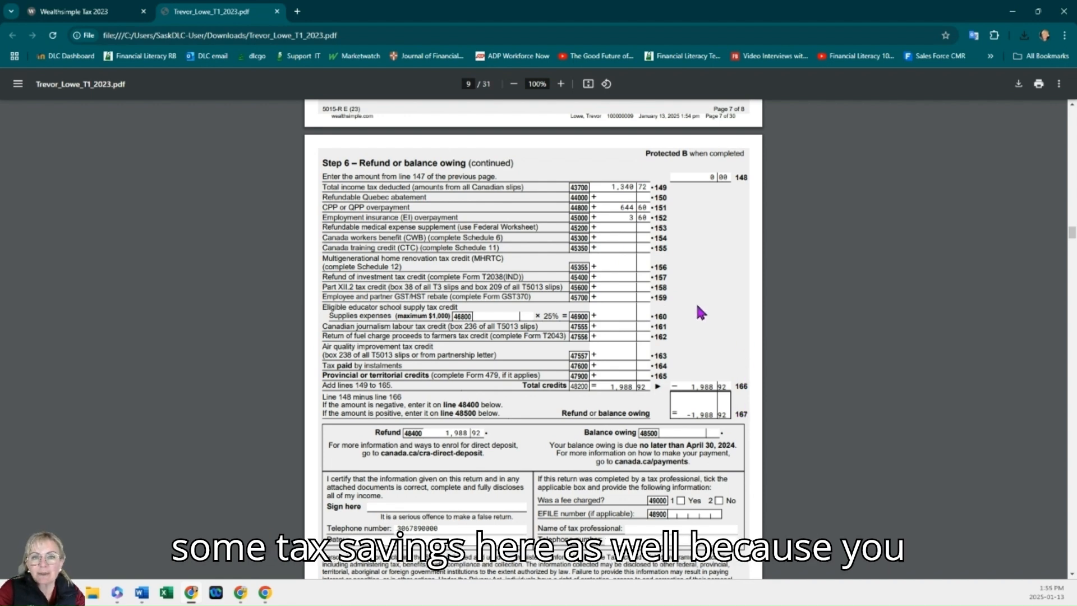
scroll(699, 312, up, 10)
scroll(700, 312, down, 10)
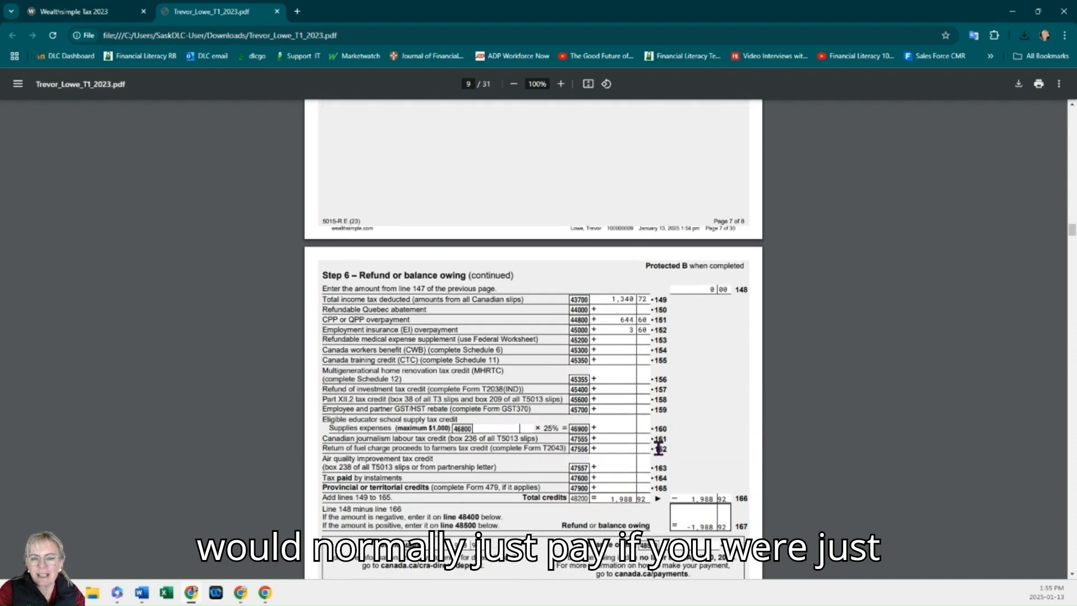
scroll(659, 449, down, 3)
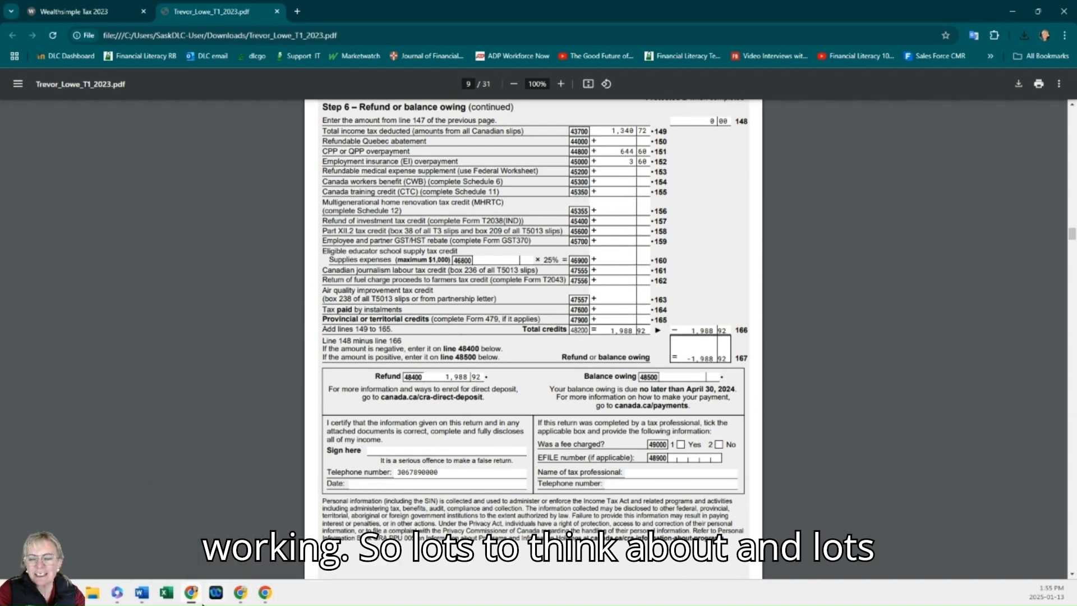
mouse_move(198, 603)
mouse_move(262, 602)
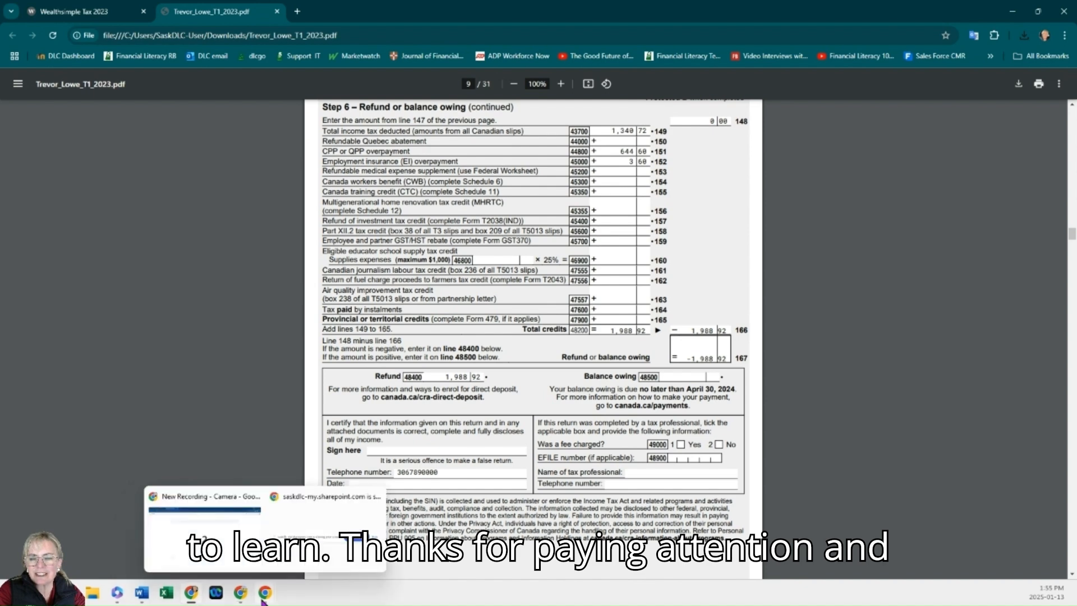